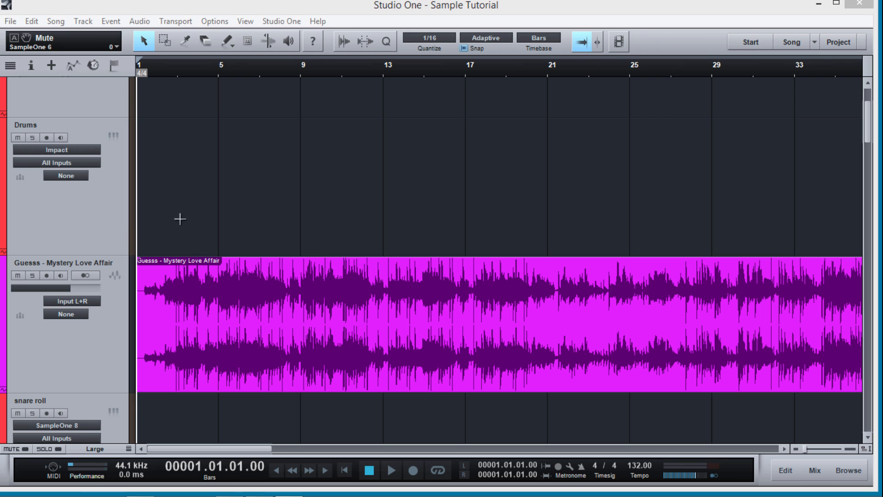
Trim the silence off the start of the Guesss - Mystery Love Affair clip and keep the clip starting at bar 1.
drag(168, 73, 169, 118)
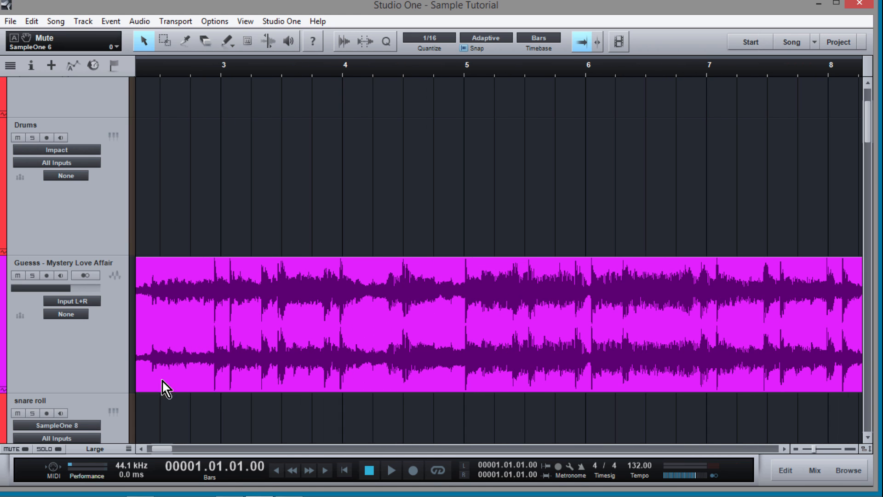
drag(173, 448, 162, 447)
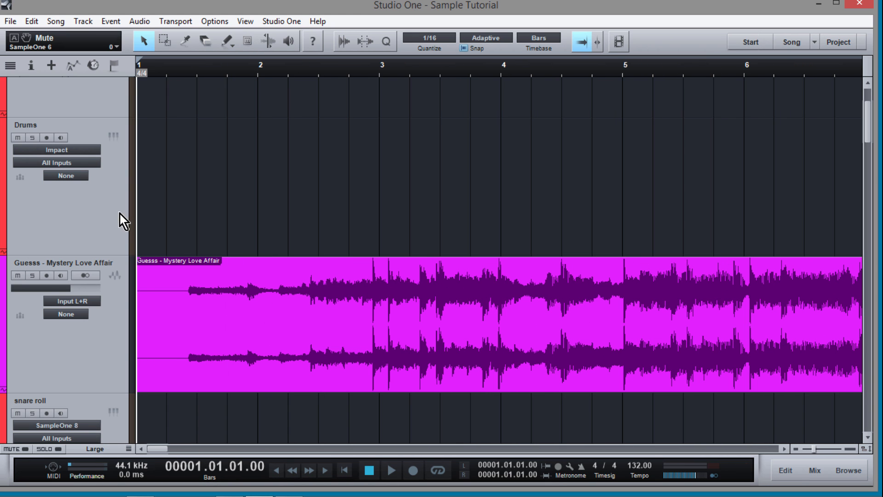
drag(140, 286, 153, 305)
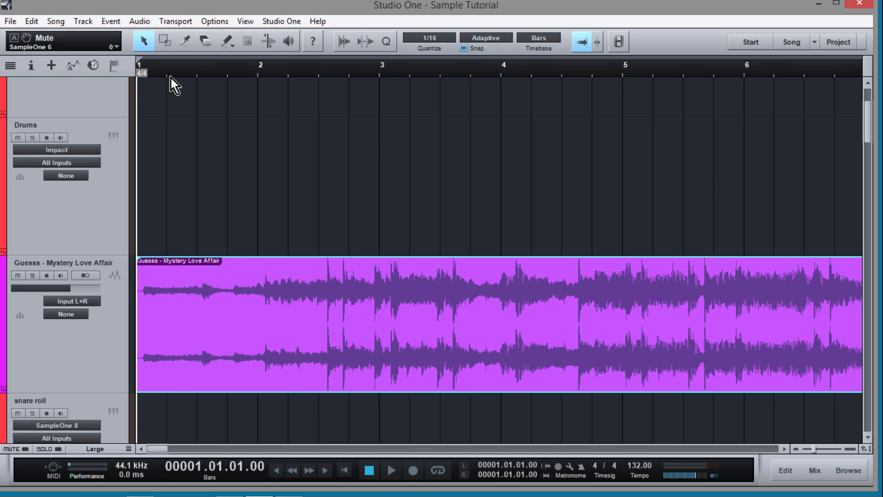
drag(171, 73, 203, 376)
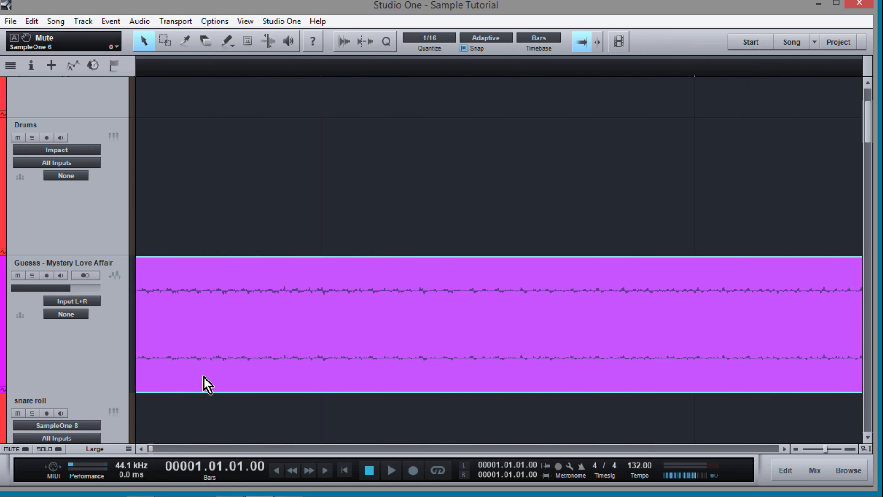
click(142, 449)
drag(137, 322, 198, 329)
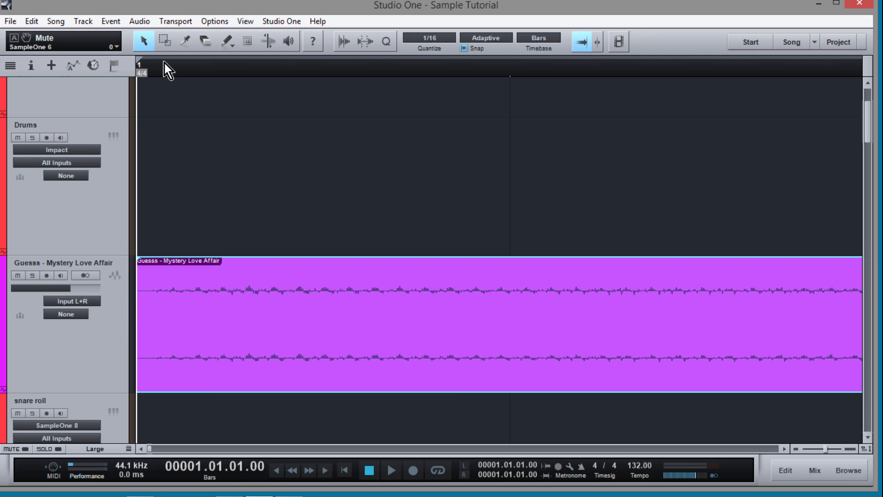
Shave the remaining silence before the clip's first sound at close zoom and move the clip back to bar 1.
drag(164, 63, 172, 147)
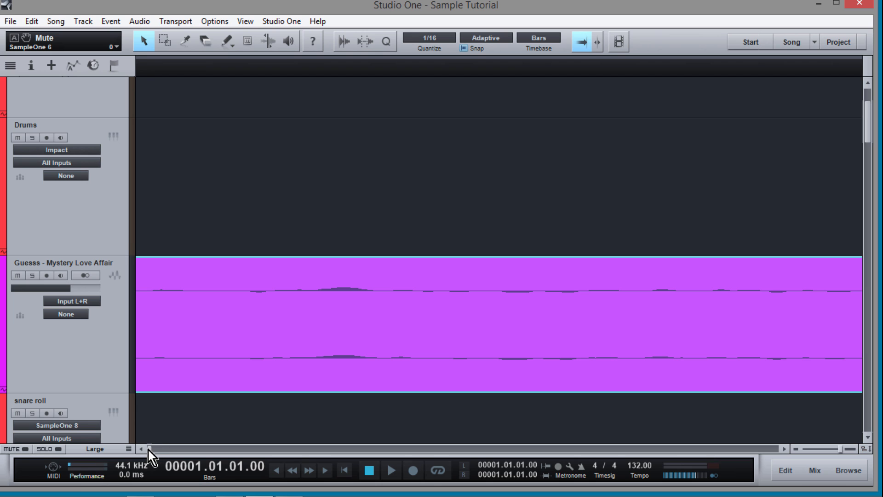
drag(151, 449, 146, 449)
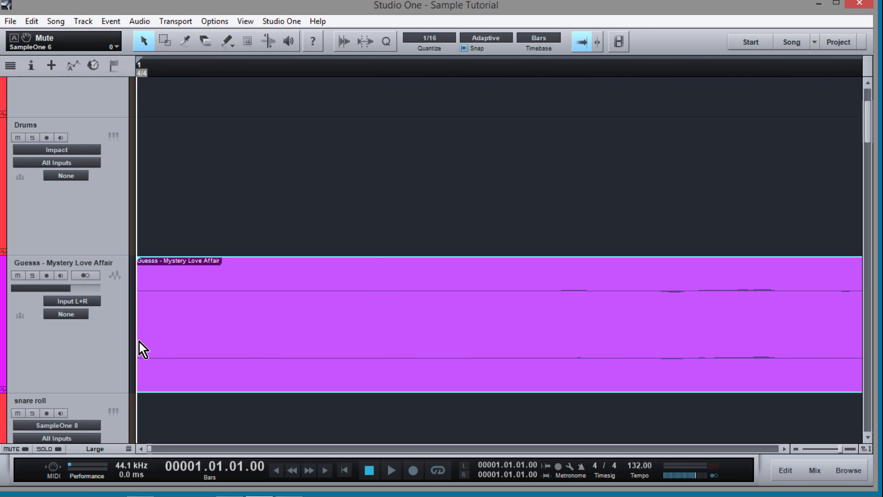
drag(134, 342, 556, 335)
drag(624, 330, 205, 342)
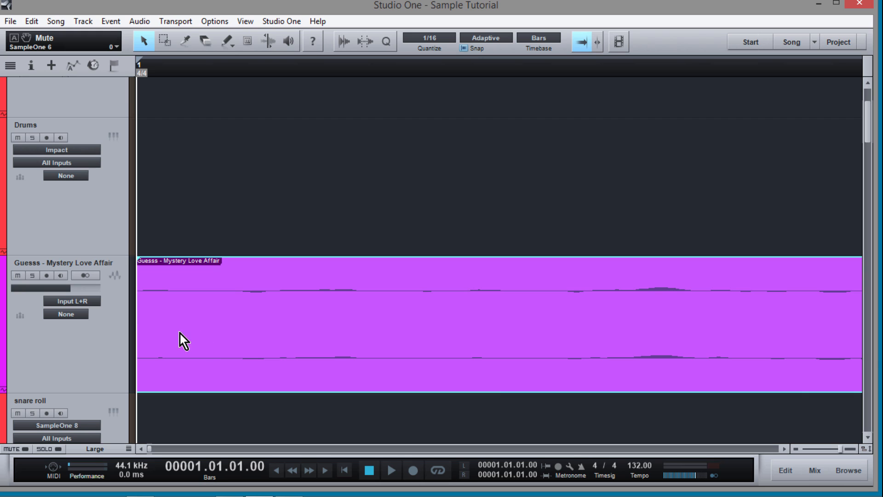
drag(139, 322, 135, 324)
drag(138, 305, 143, 308)
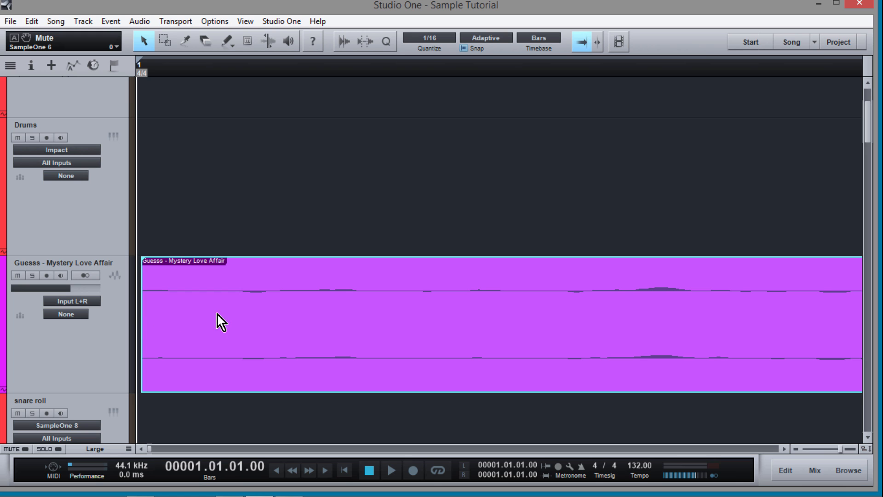
drag(217, 315, 195, 316)
Zoom the timeline out over the clip's opening bars and enlarge the track height to X-Large.
scroll(233, 211, down, 1)
scroll(233, 211, down, 1)
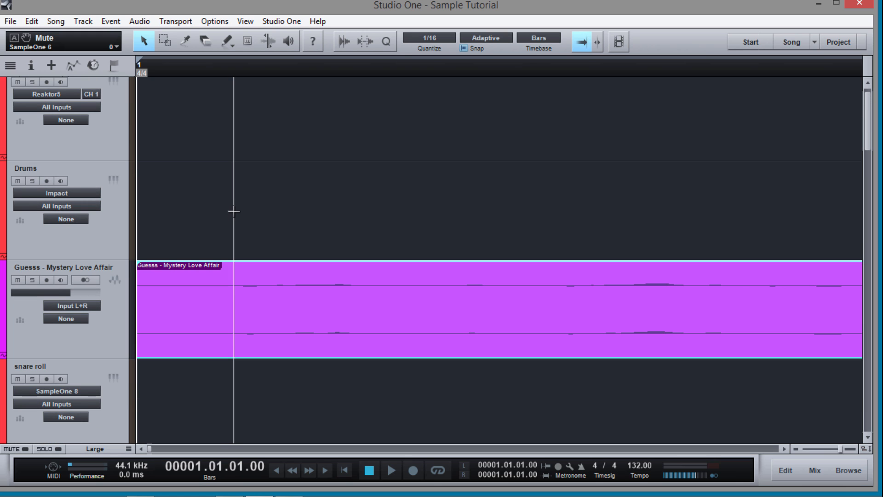
scroll(233, 211, down, 10)
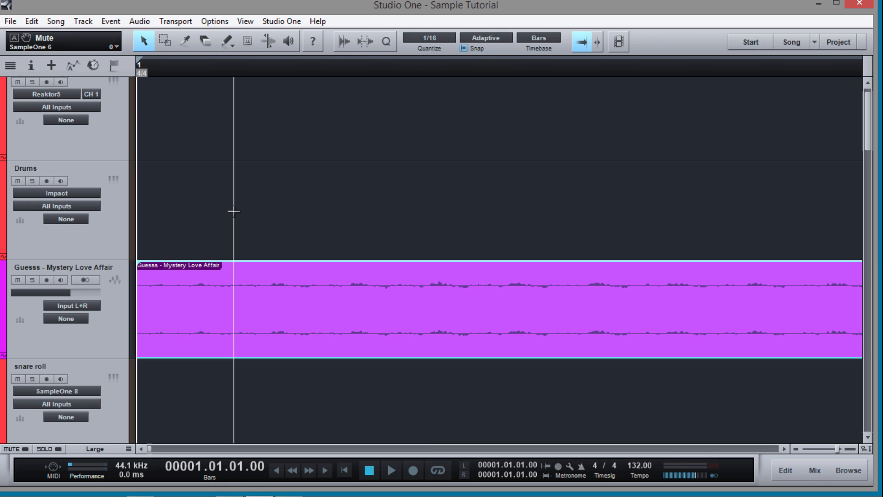
scroll(234, 212, up, 3)
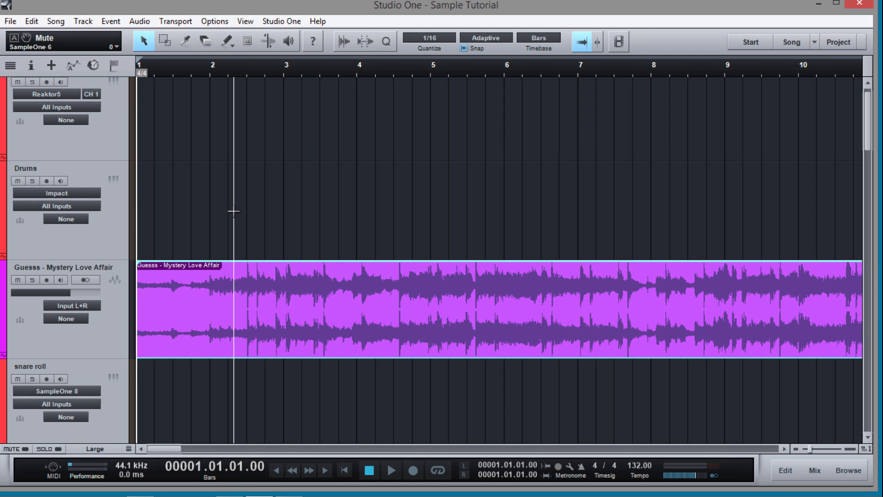
scroll(234, 211, up, 3)
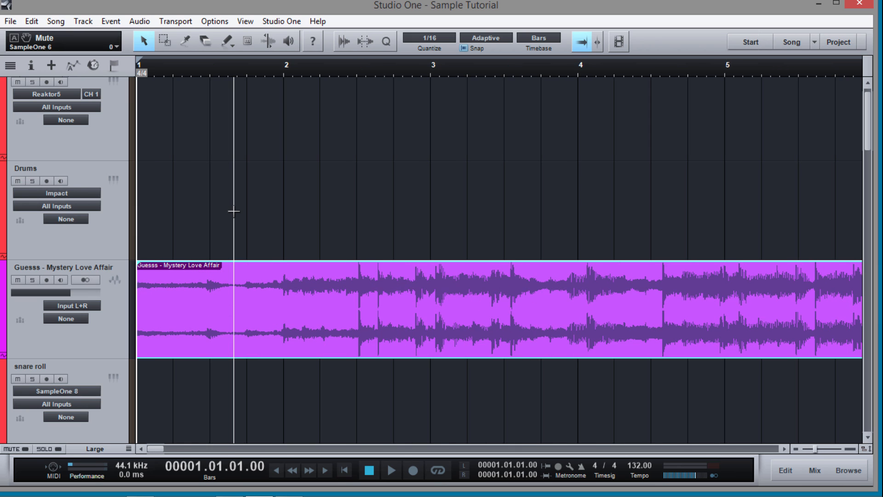
scroll(233, 211, down, 3)
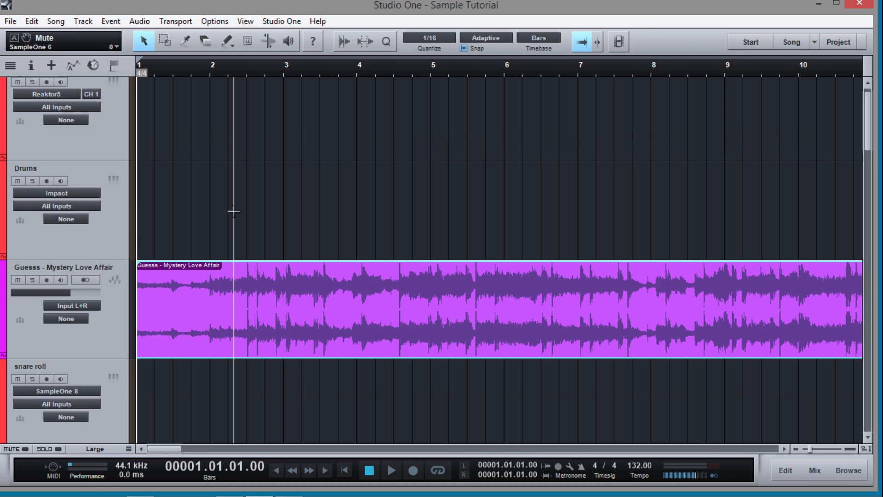
scroll(234, 211, up, 4)
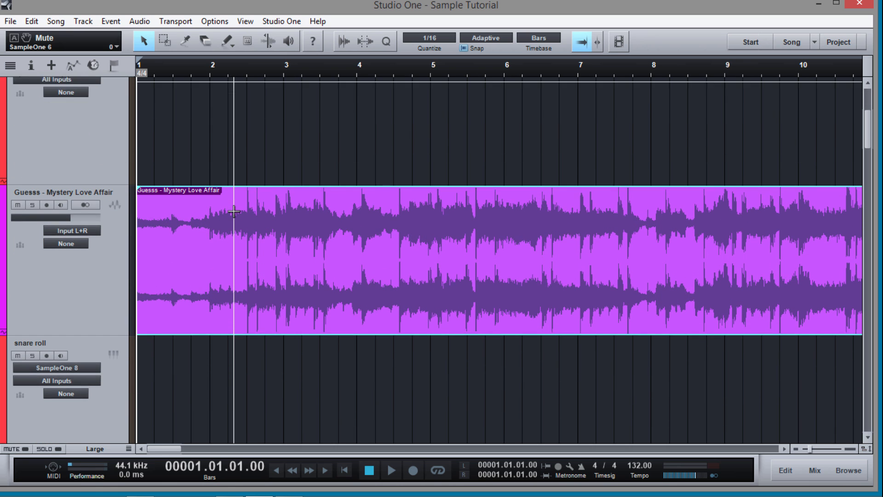
scroll(233, 211, up, 3)
scroll(233, 212, down, 2)
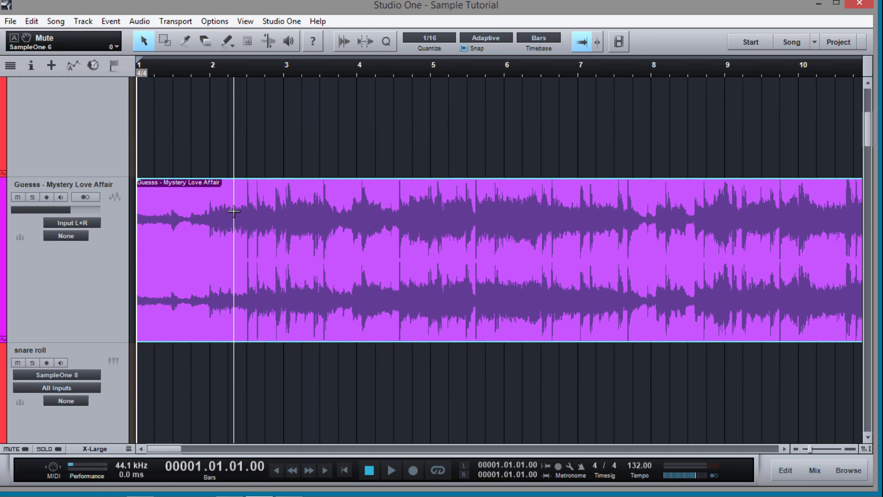
scroll(234, 211, up, 2)
scroll(233, 211, down, 3)
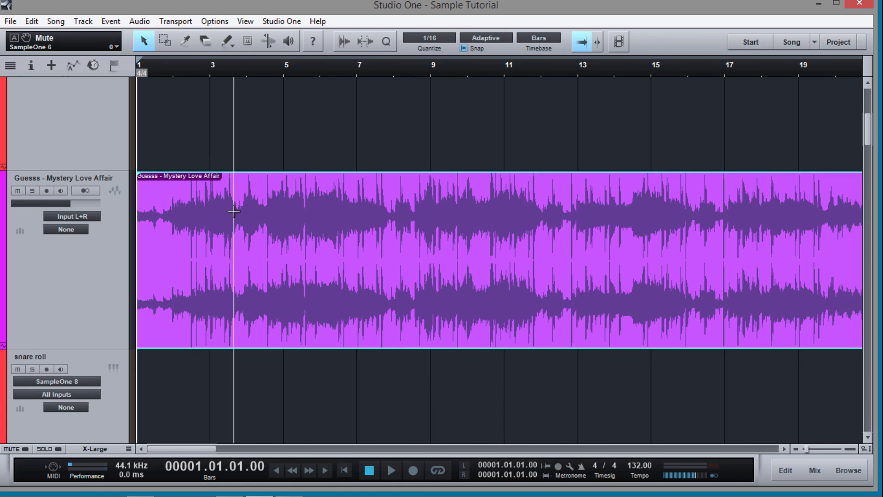
Enlarge the audio track further and zoom the timeline to inspect the waveform of about the first ten bars.
key(shift+e)
key(shift+e)
key(shift+e)
key(shift+e)
key(shift+e)
key(shift+e)
key(shift+e)
key(shift+e)
key(shift+e)
key(shift+e)
key(e)
key(e)
key(e)
key(e)
key(e)
key(w)
key(w)
key(w)
key(w)
key(w)
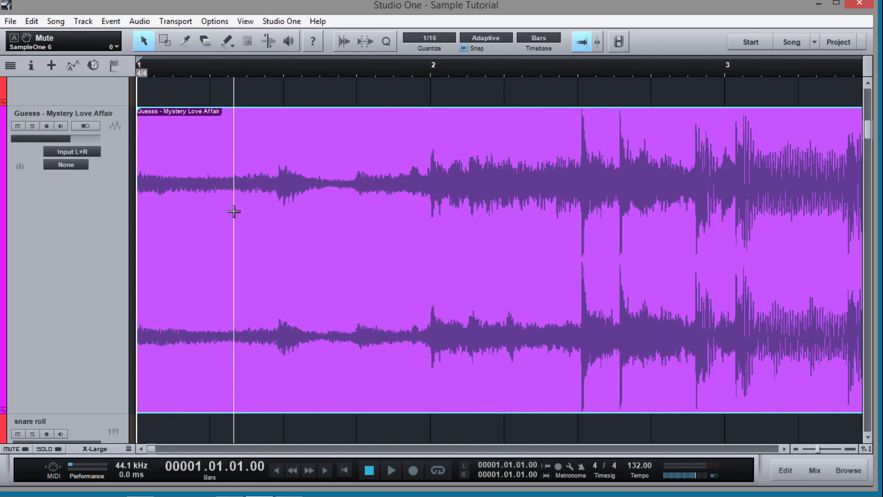
key(e)
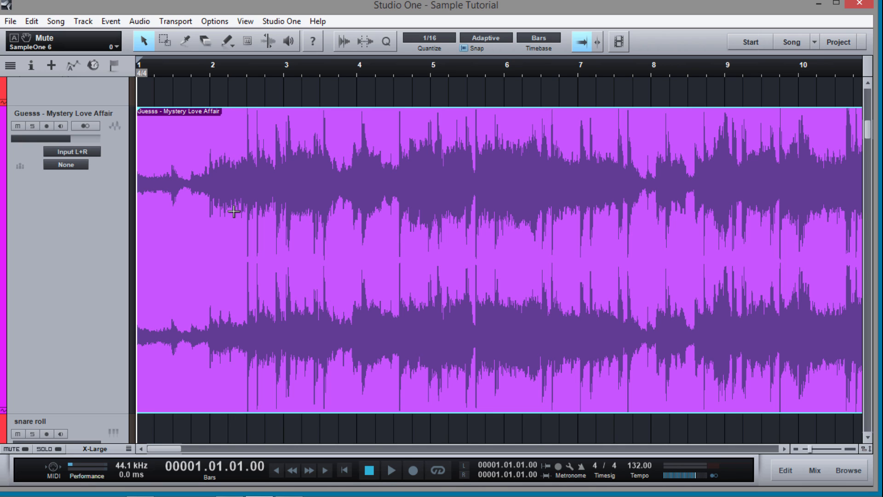
Play the clip repeatedly from the song start to find the point where the sample should begin.
key(space)
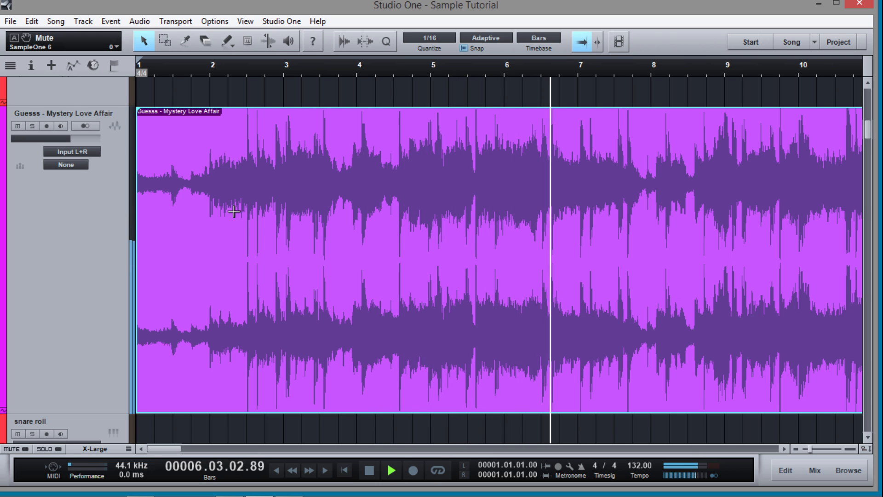
key(space)
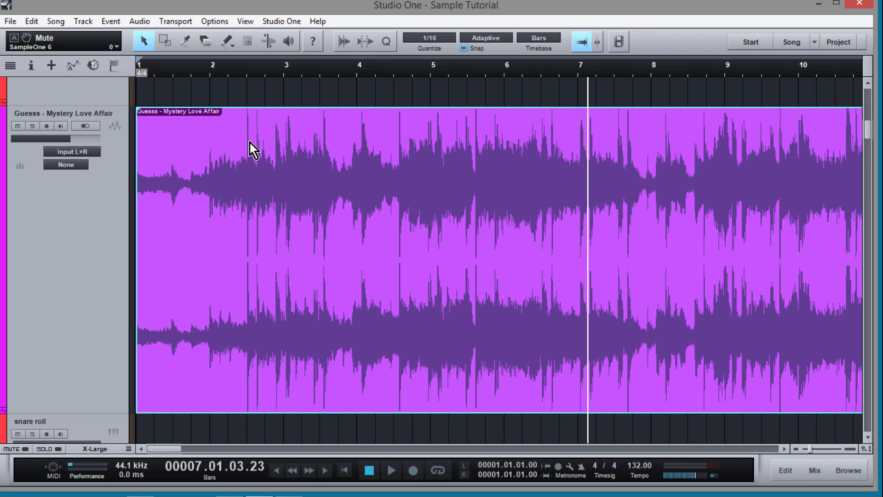
key(Home)
key(space)
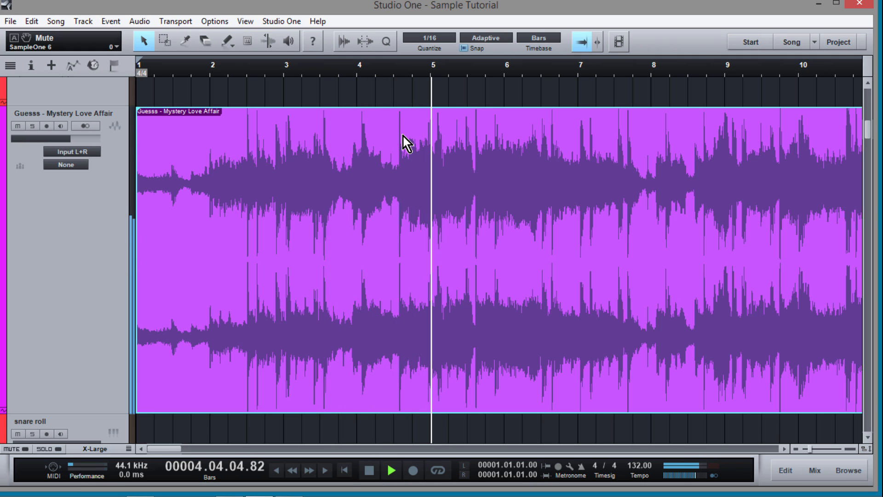
key(space)
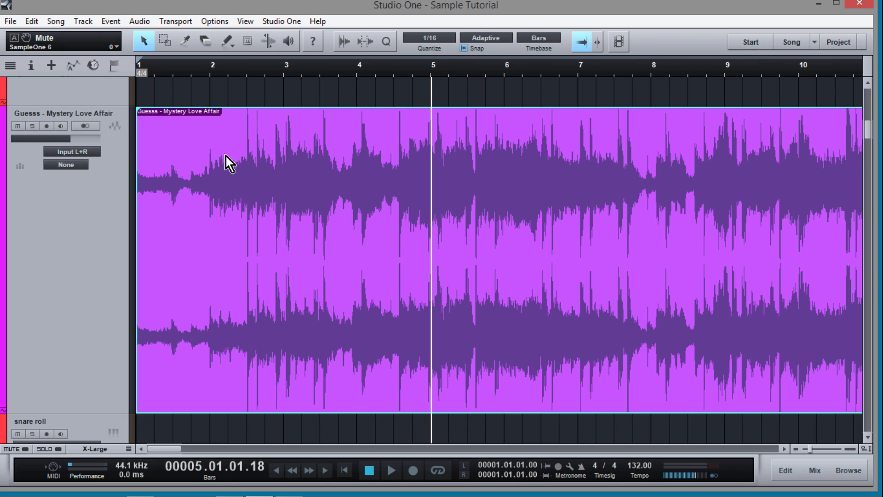
key(Home)
key(space)
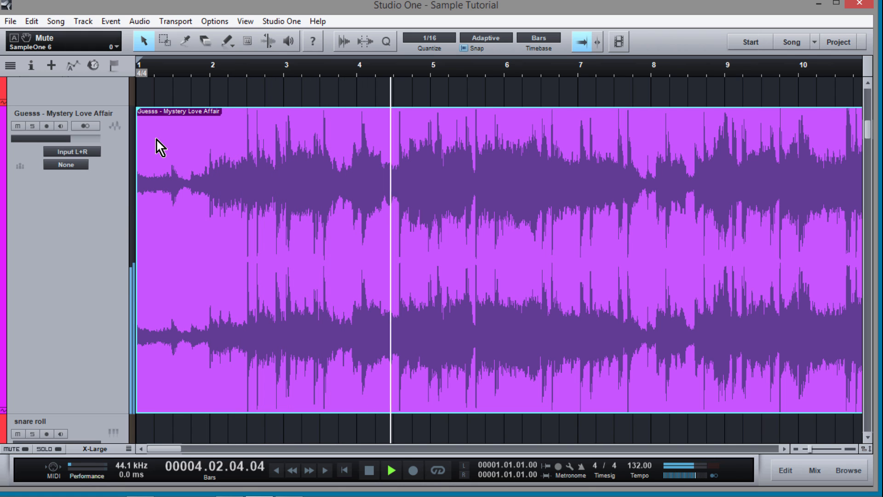
key(space)
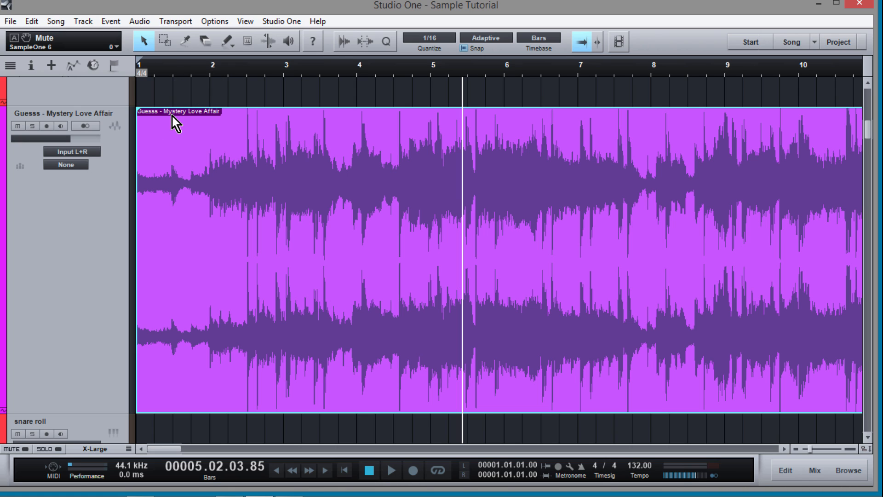
key(Home)
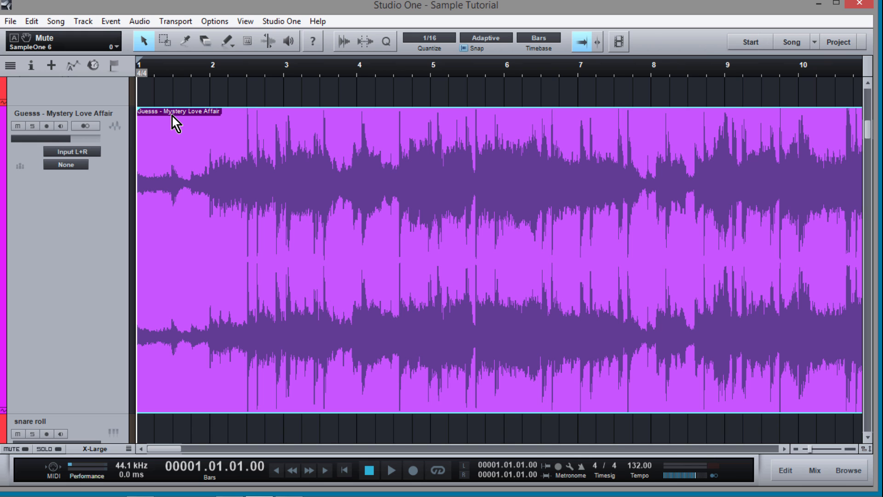
key(space)
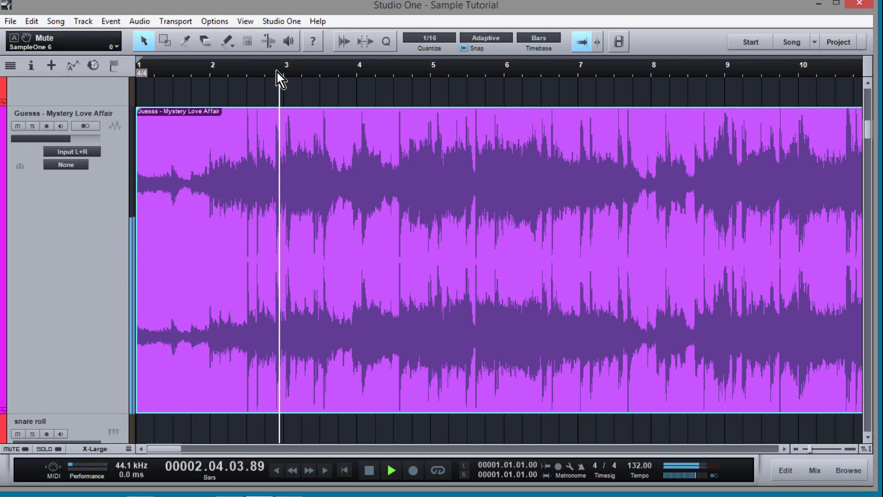
key(space)
Trim the start of the audio clip to 2.04.01.00 and move the shortened clip back to bar 1.
drag(277, 72, 276, 102)
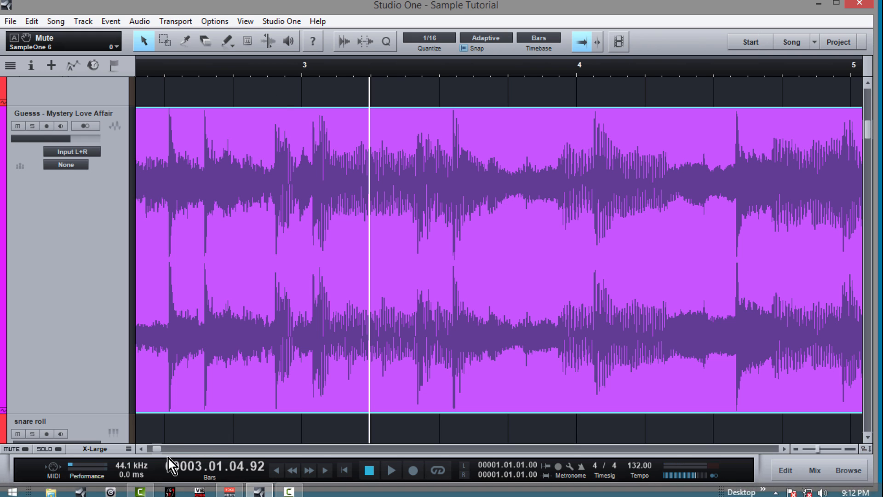
drag(151, 454, 138, 412)
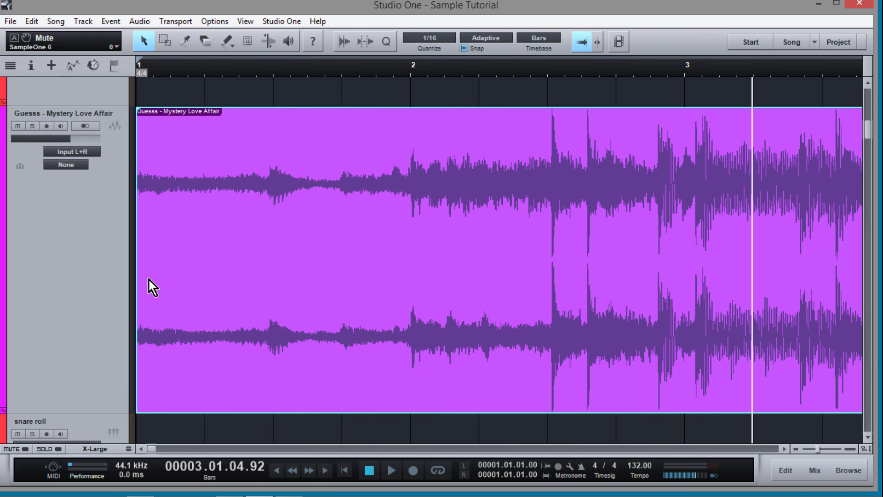
drag(137, 269, 613, 233)
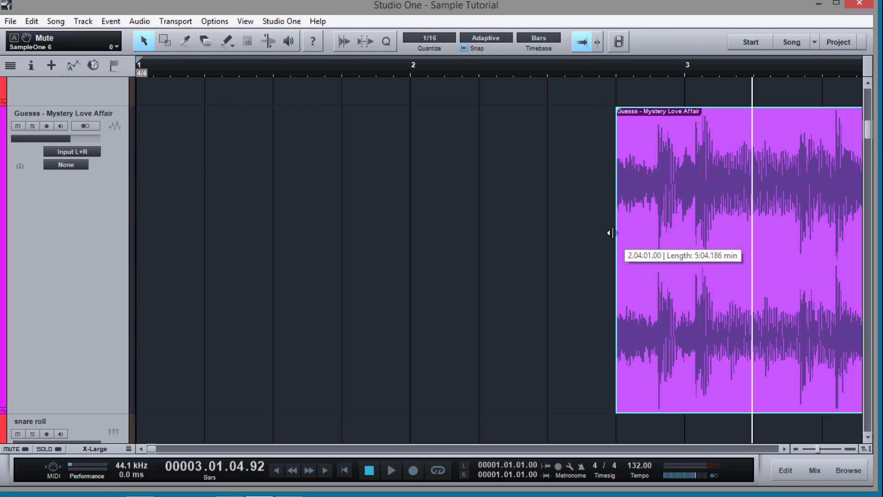
drag(695, 230, 195, 250)
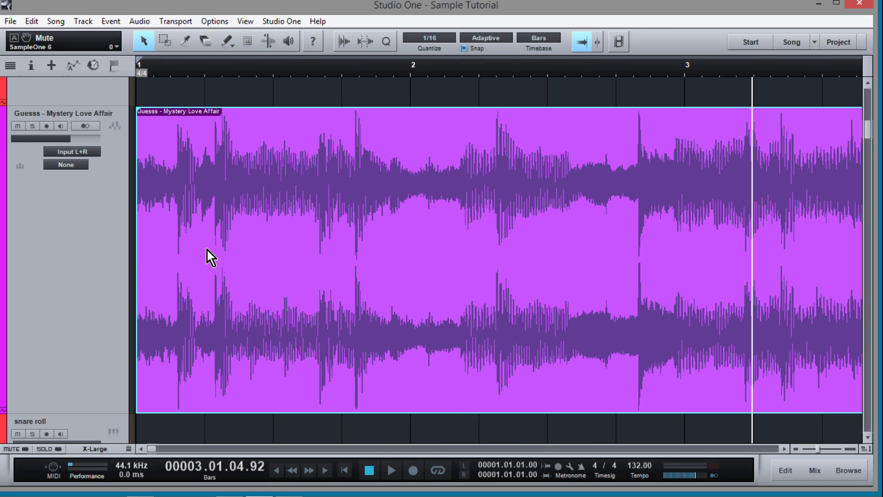
Play the trimmed clip from bar 1 to check its new starting point.
key(comma)
key(space)
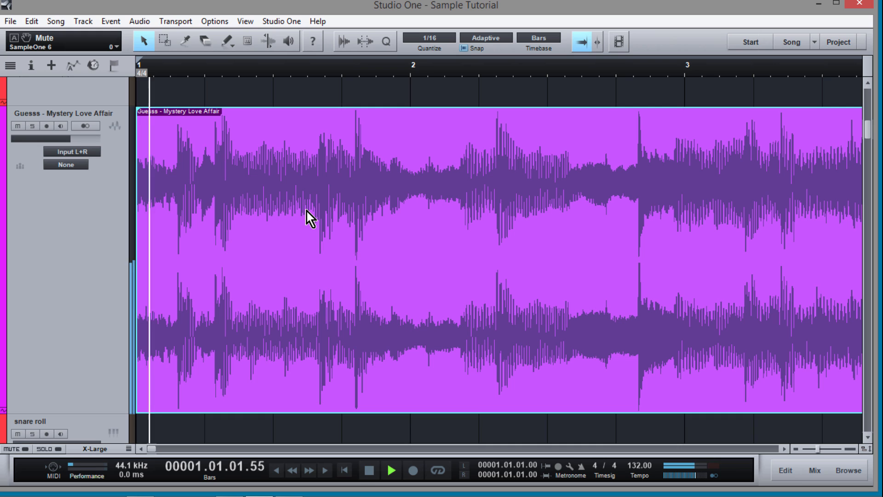
key(comma)
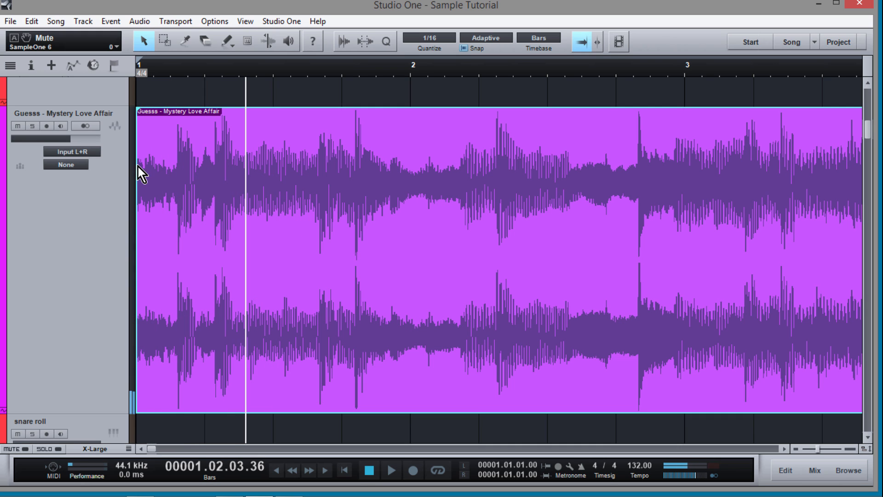
Trim the clip's start to its second loud peak, move it back to bar 1, and audition it from there.
drag(138, 173, 214, 180)
drag(317, 189, 248, 193)
key(Home)
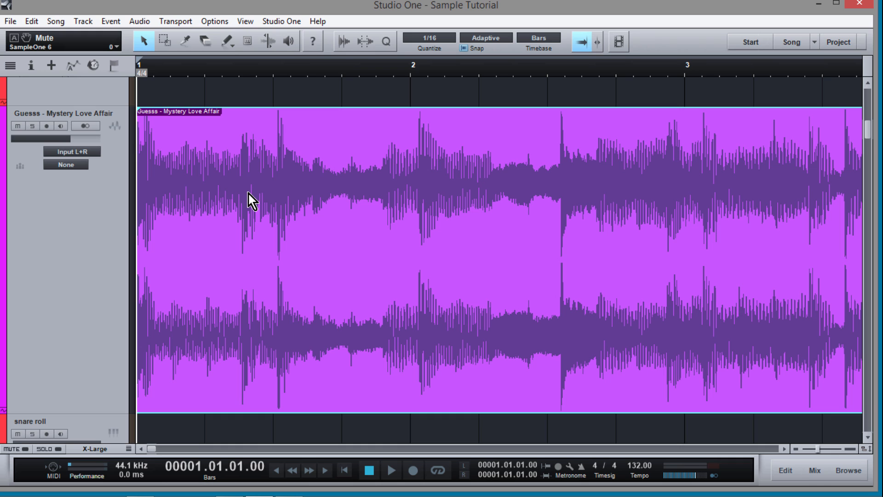
key(space)
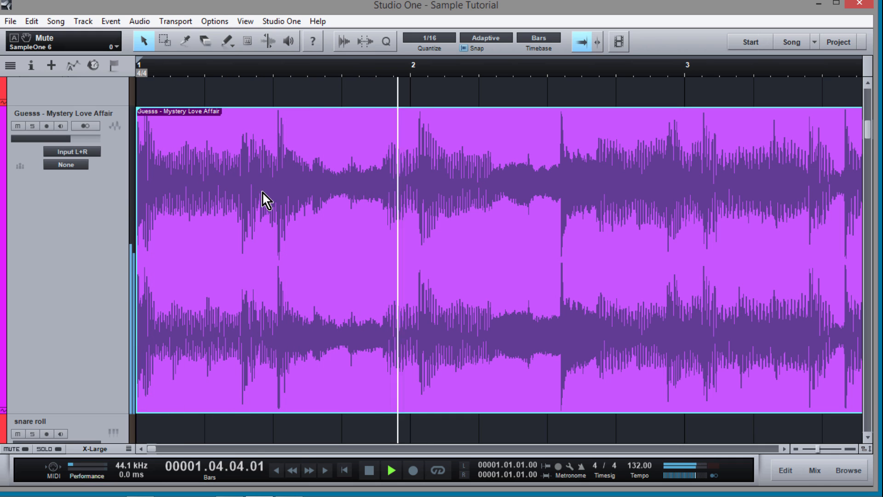
Stop playback and set the song tempo to 128 BPM, checking the clip's peaks against the third beats of bars 1 and 2.
key(space)
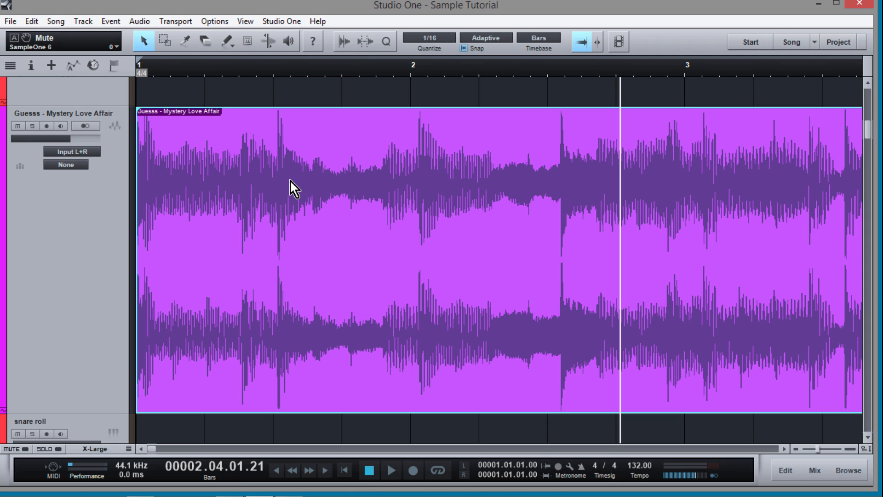
click(274, 75)
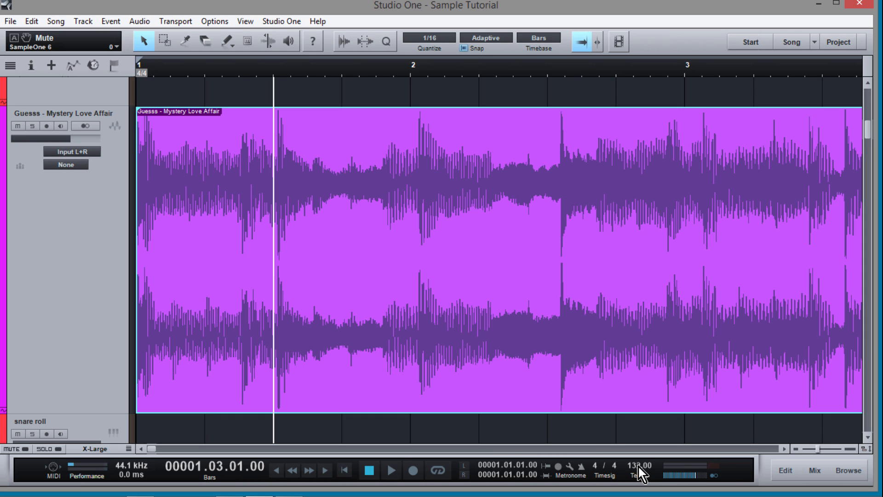
scroll(639, 468, down, 1)
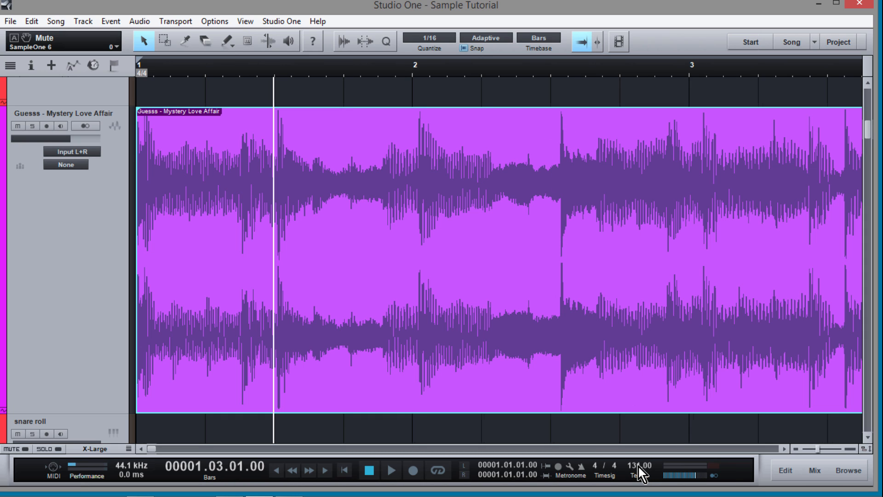
scroll(639, 467, down, 3)
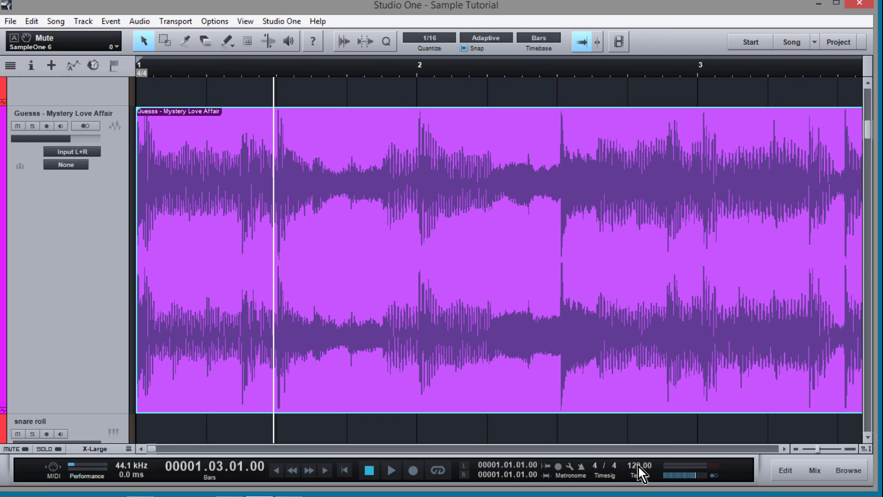
click(560, 78)
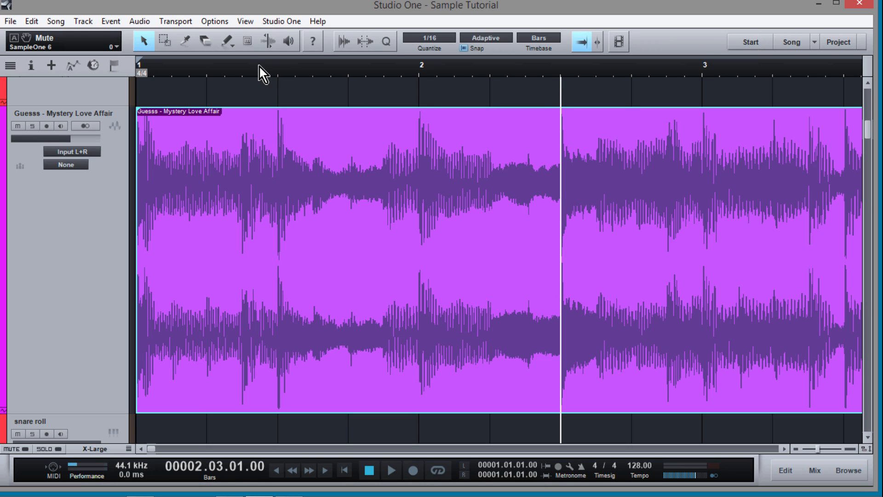
click(278, 77)
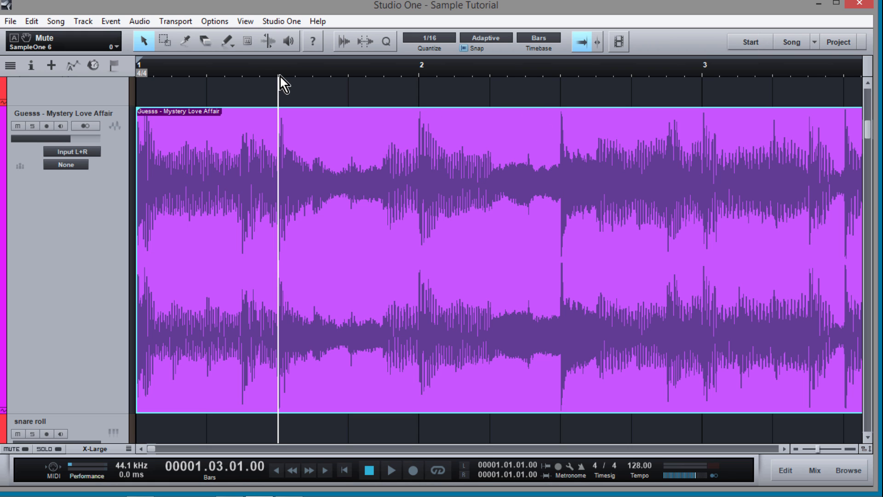
Set a loop range from bar 1 to bar 3, enable looping, and audition the clip.
drag(321, 74, 332, 57)
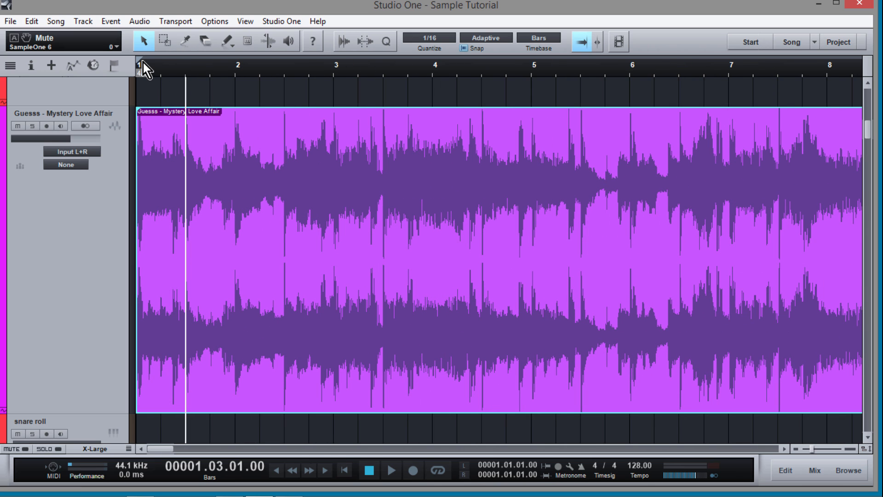
mouse_move(138, 57)
mouse_down()
mouse_move(249, 64)
mouse_move(324, 82)
mouse_move(321, 95)
mouse_move(336, 101)
mouse_up()
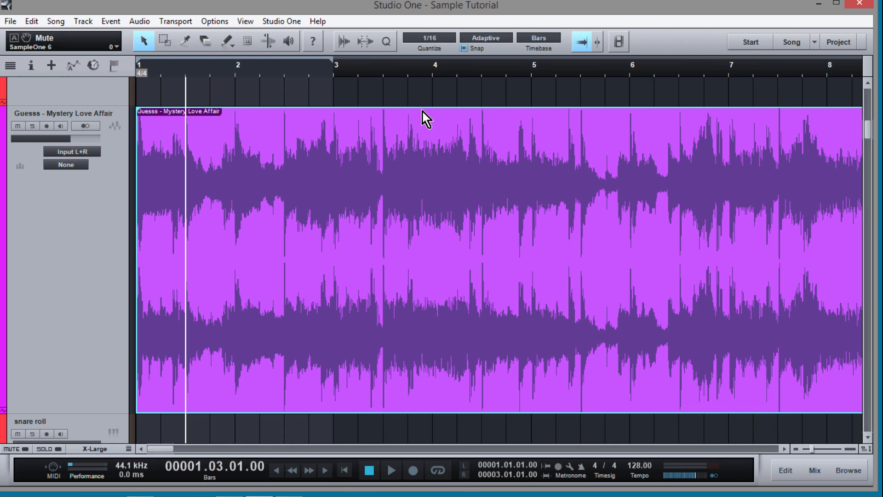
key(KP_Divide)
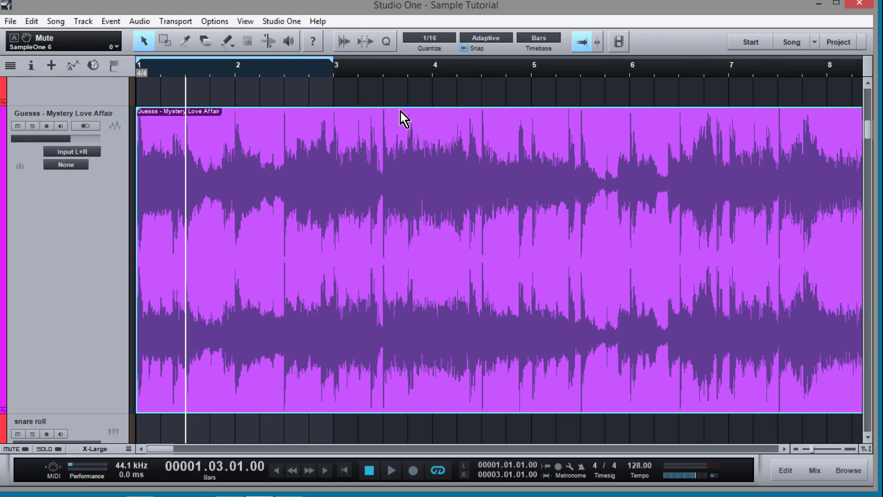
key(KP_Decimal)
key(space)
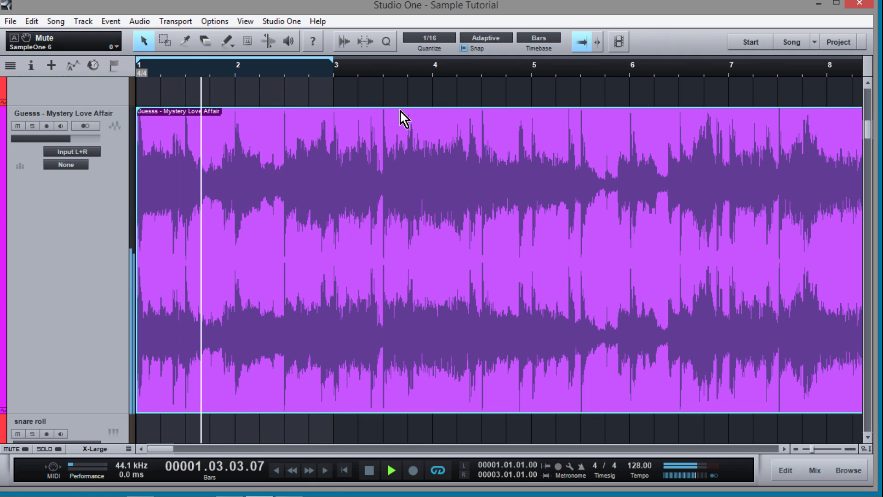
key(space)
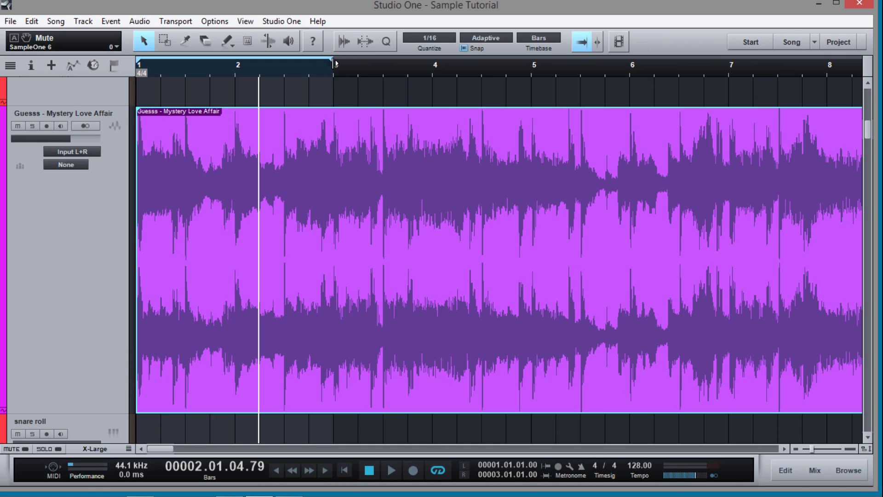
Extend the loop range's end to bar 5 and play the four-bar loop from its start.
mouse_move(334, 63)
mouse_down()
mouse_move(524, 94)
mouse_move(543, 110)
mouse_move(532, 121)
mouse_up()
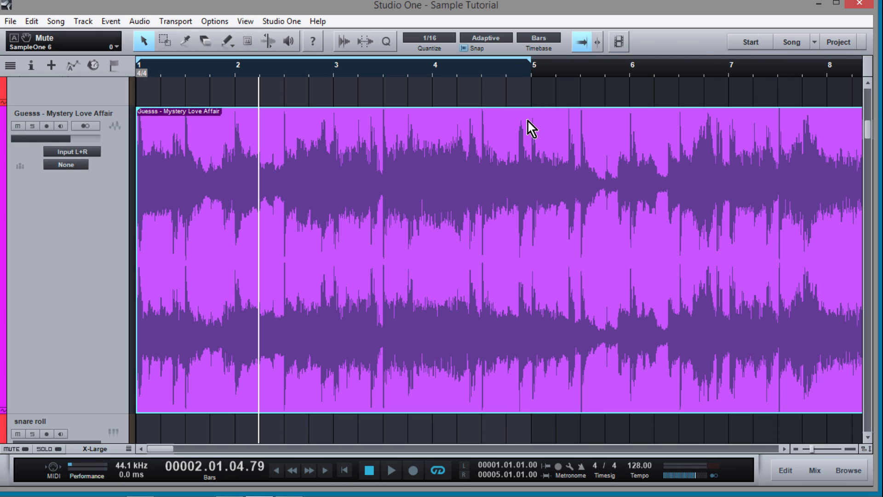
key(comma)
key(space)
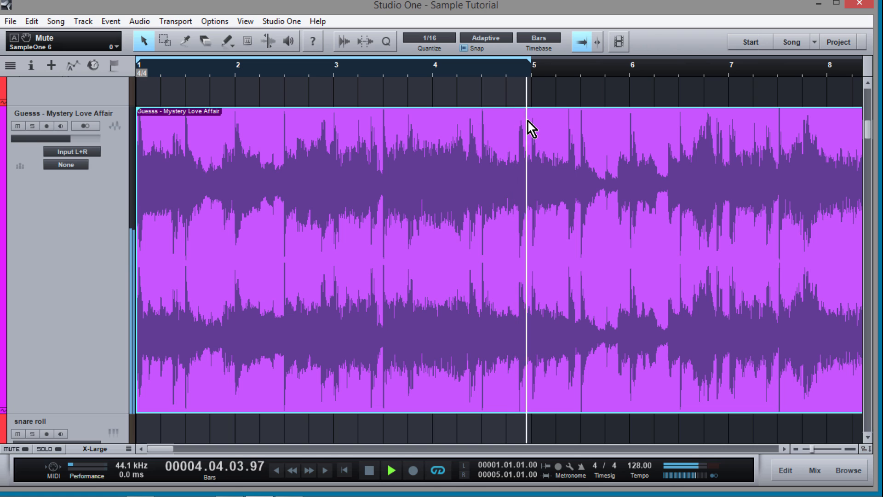
key(space)
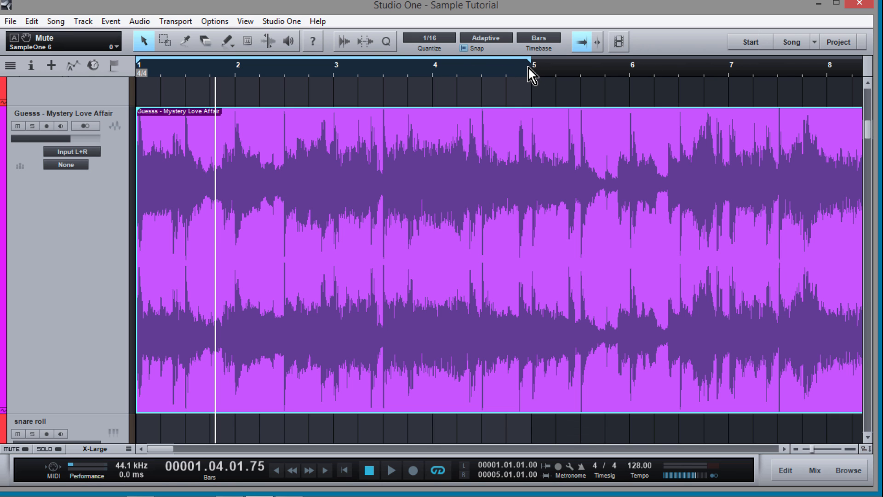
Split the audio clip at 5.01.01.25, at the zero crossing just before the loud peak following bar 5.
scroll(528, 73, up, 8)
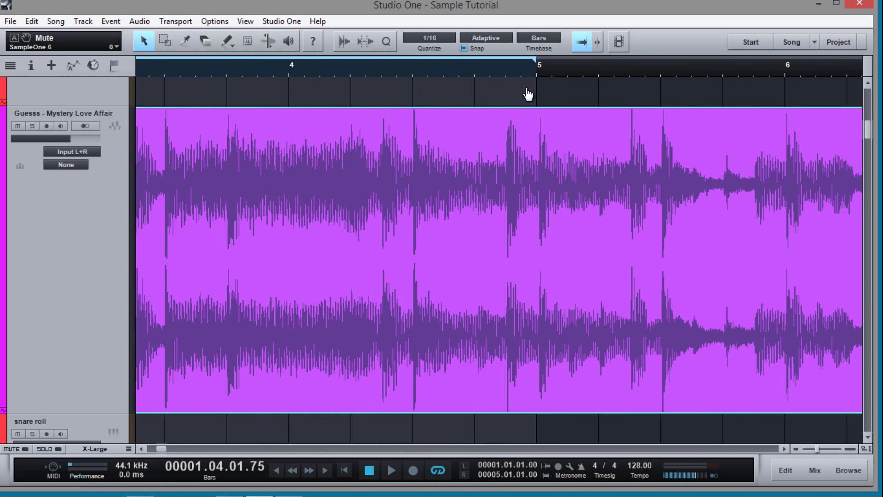
scroll(528, 114, up, 3)
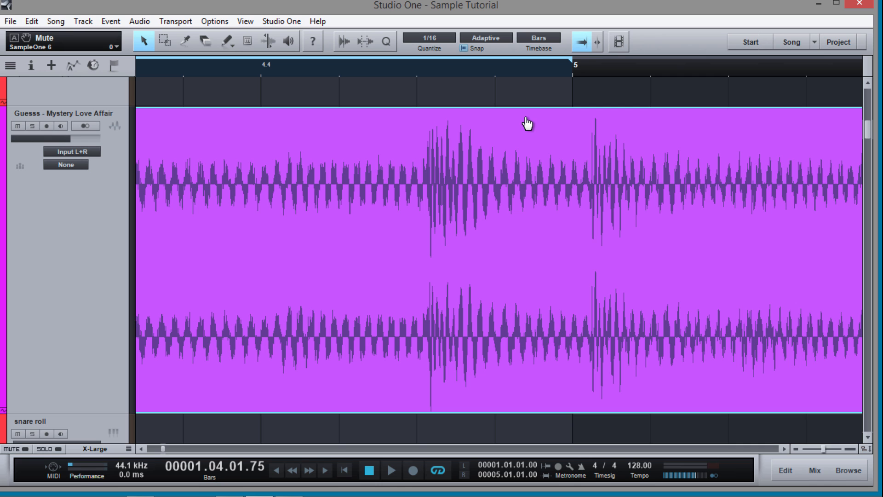
scroll(528, 115, down, 3)
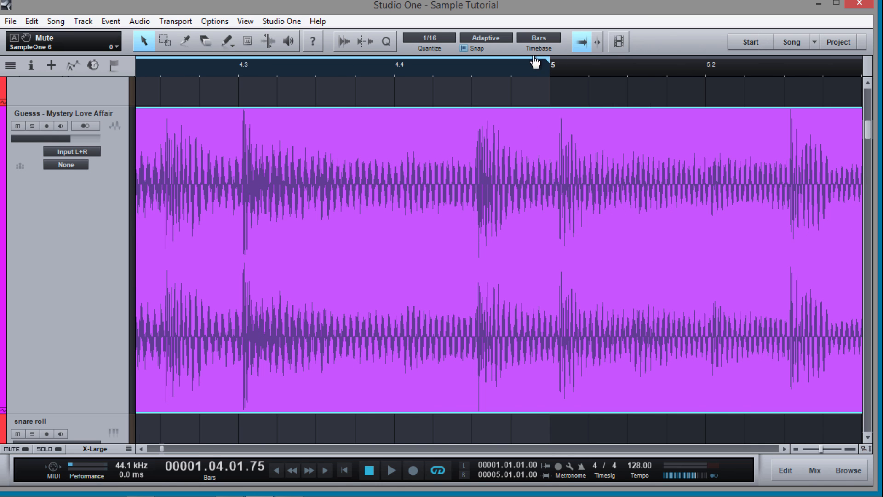
scroll(529, 111, down, 2)
scroll(530, 112, up, 3)
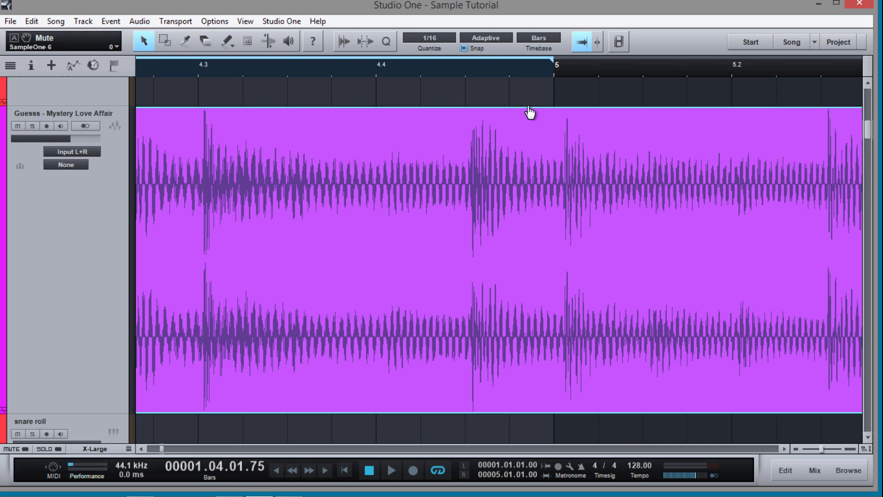
scroll(528, 134, up, 3)
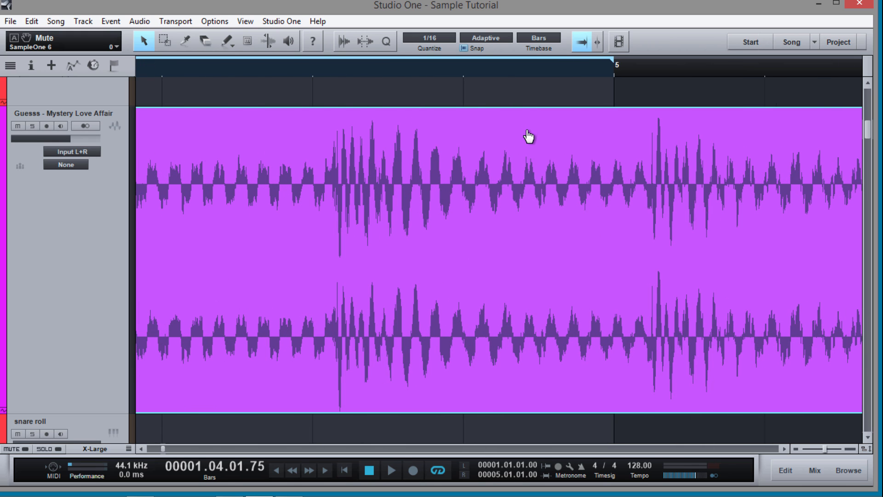
scroll(529, 137, up, 1)
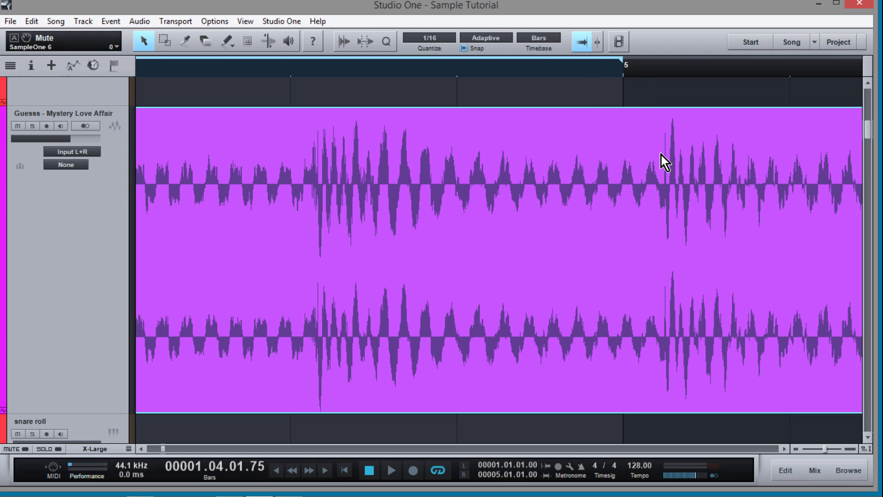
drag(683, 74, 680, 96)
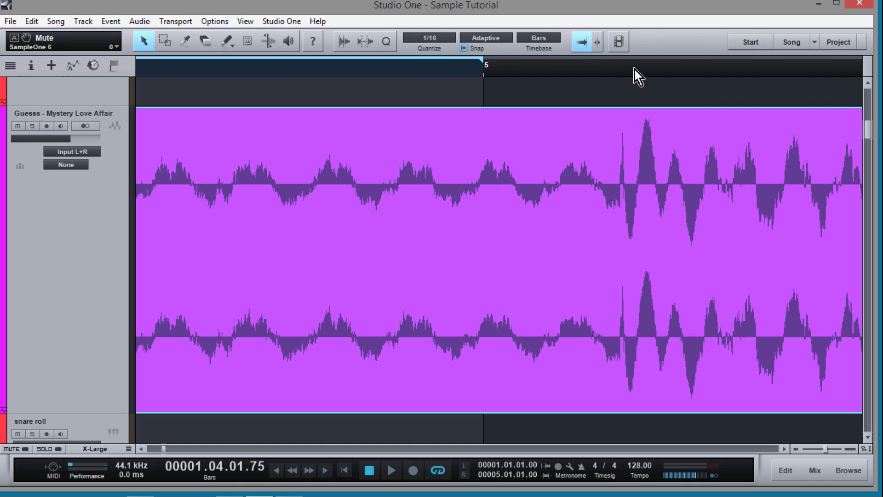
drag(631, 75, 618, 121)
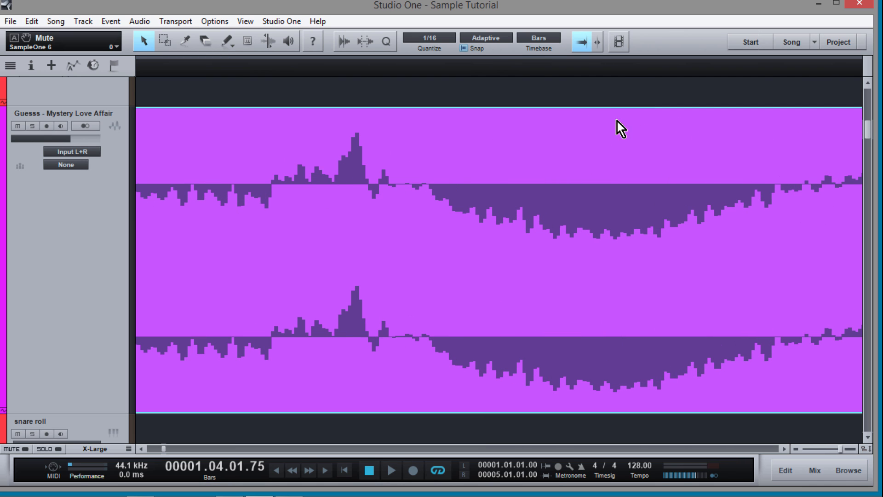
click(276, 74)
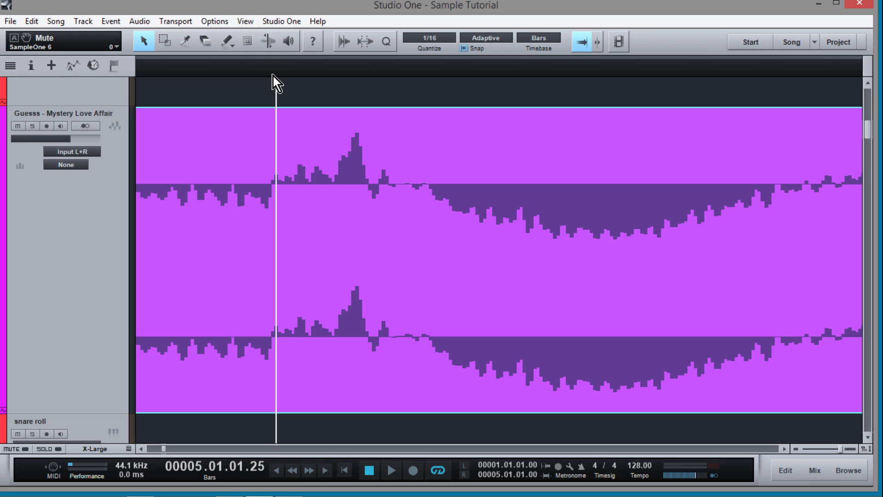
click(271, 75)
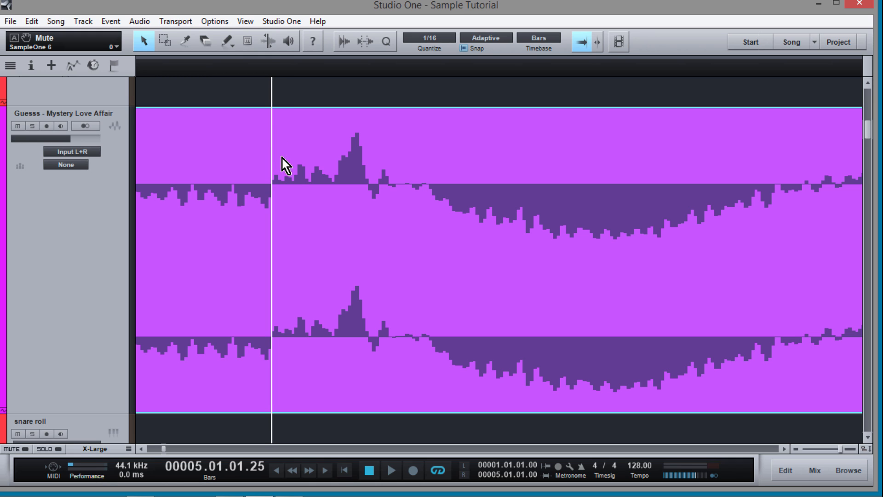
key(3)
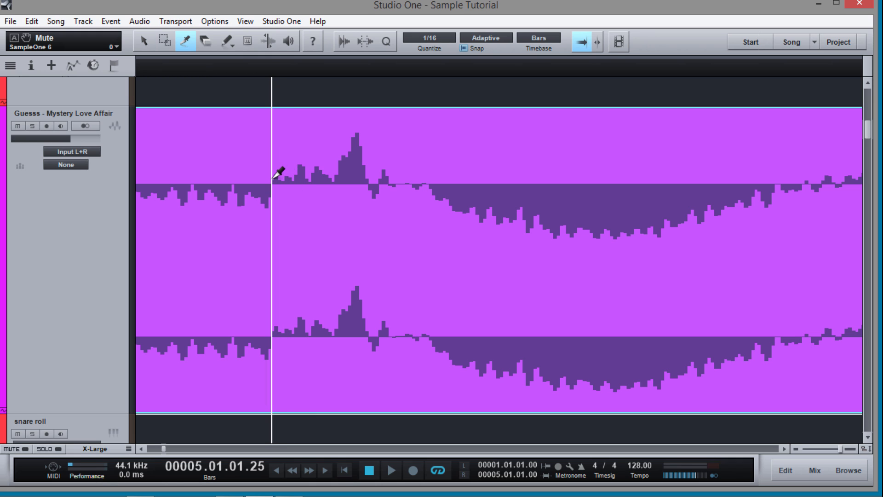
click(272, 178)
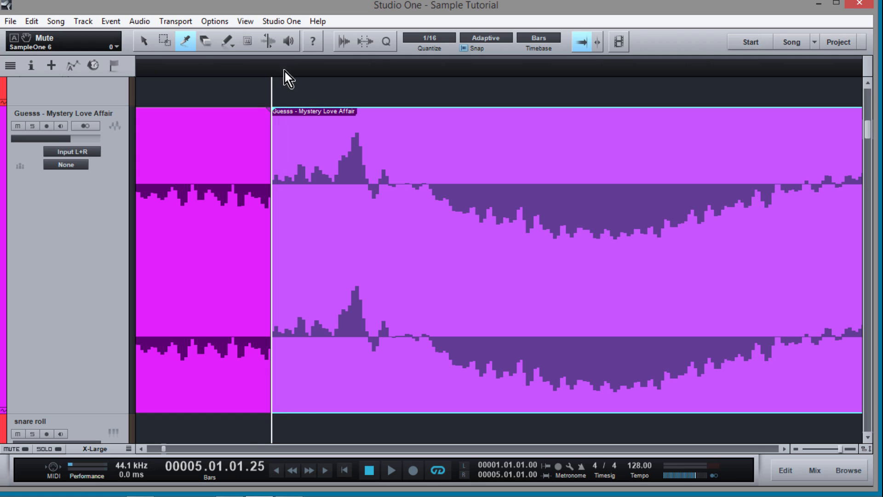
Move the long remainder of the split clip away from the four-bar section to about bar 161.
drag(284, 72, 326, 5)
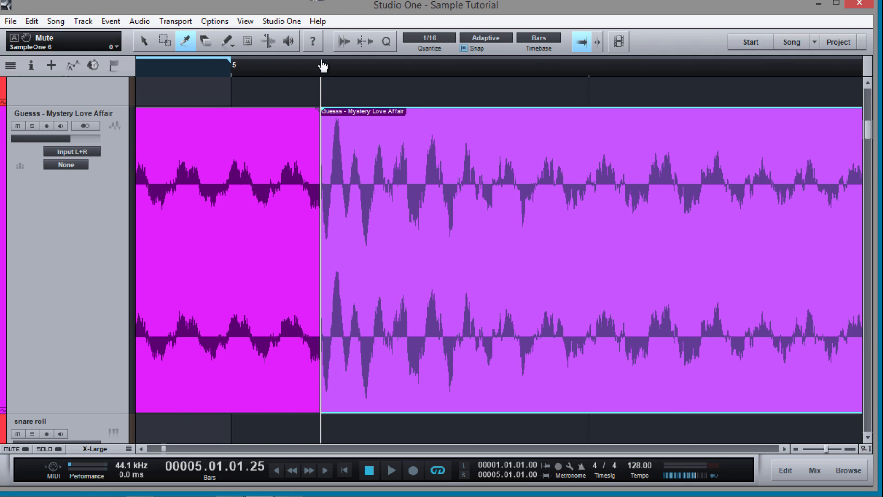
drag(323, 65, 336, 2)
drag(356, 72, 360, 6)
drag(352, 73, 352, 23)
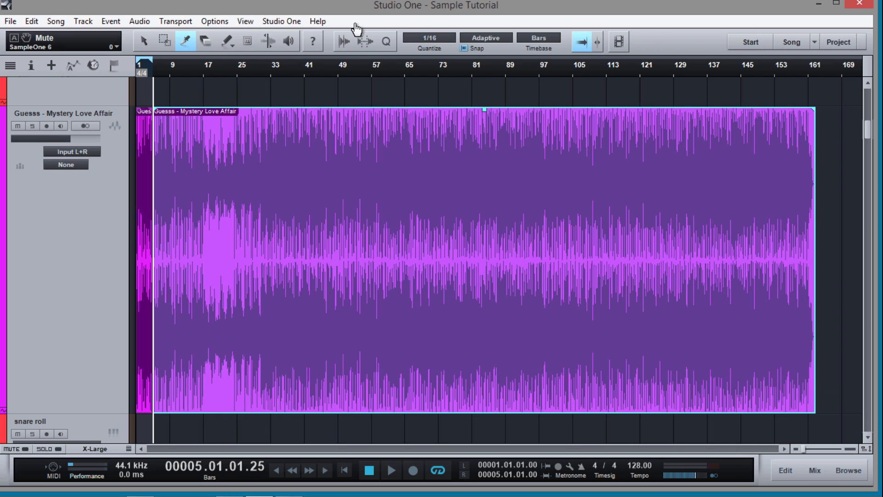
key(1)
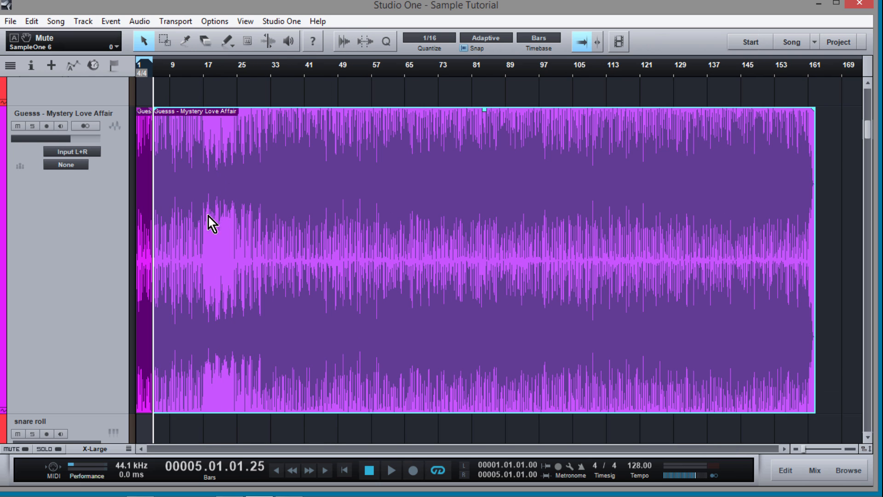
drag(208, 216, 840, 208)
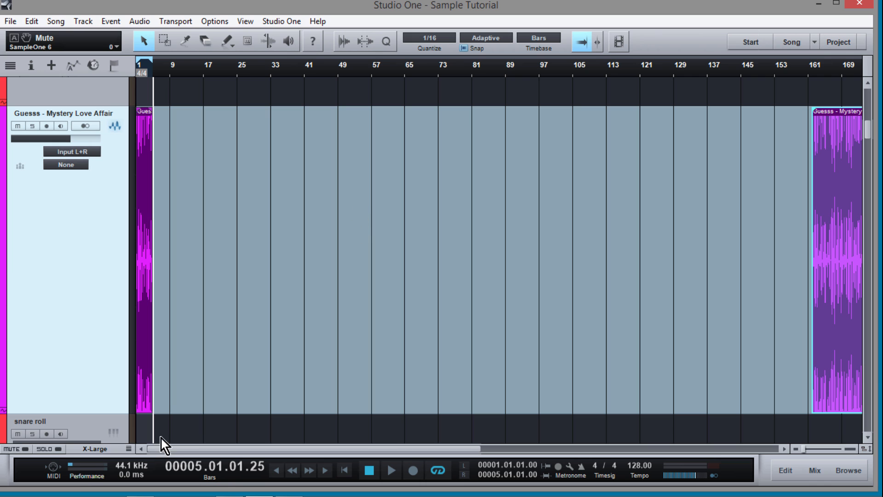
Examine the separated section from bar 1 through its cut end near bar 5.
drag(157, 71, 172, 357)
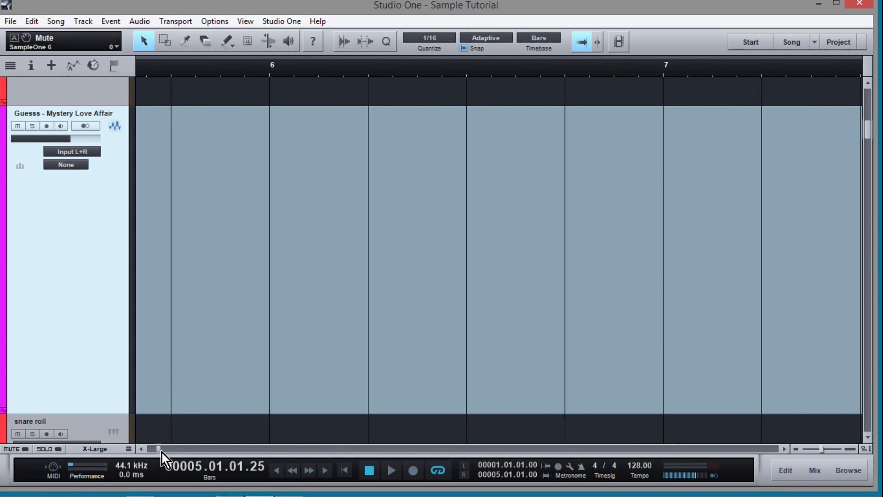
drag(159, 450, 122, 454)
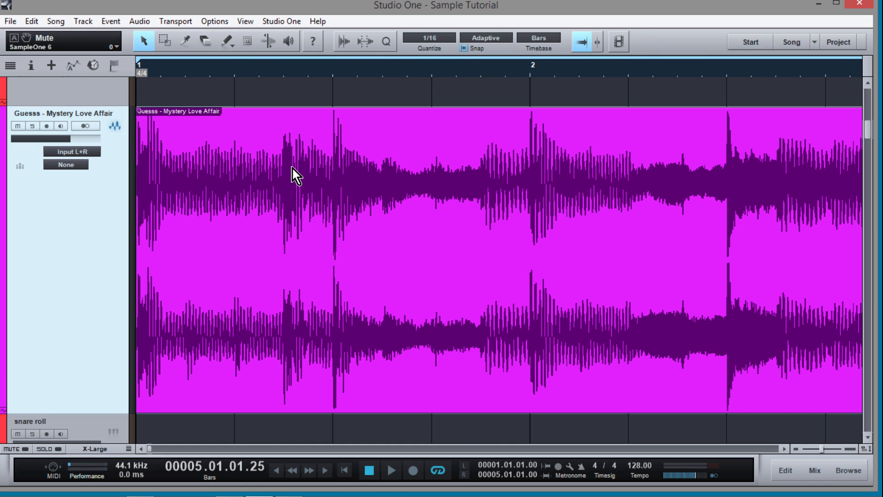
key(w)
key(w)
key(w)
key(w)
key(w)
key(w)
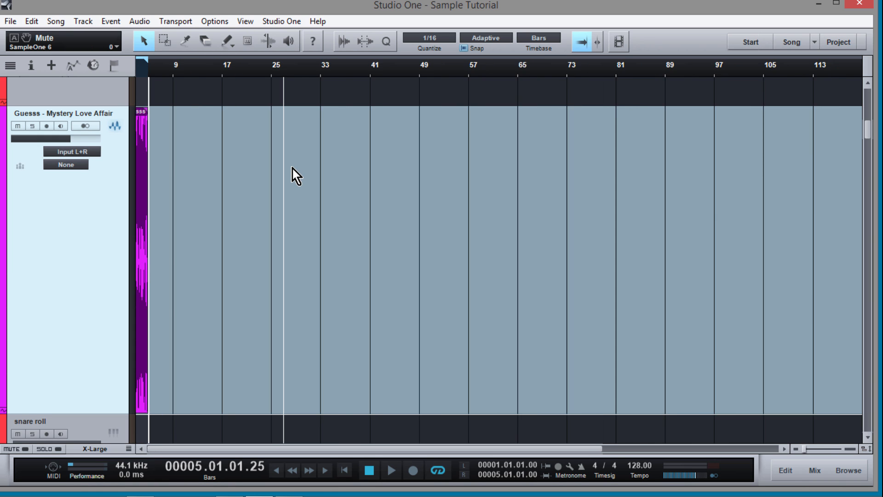
key(e)
key(e)
key(e)
key(e)
key(e)
key(e)
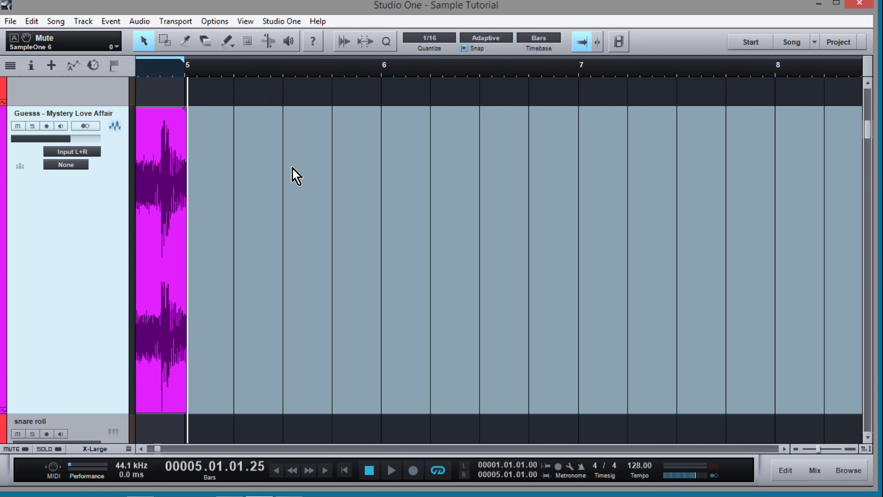
scroll(293, 170, left, 15)
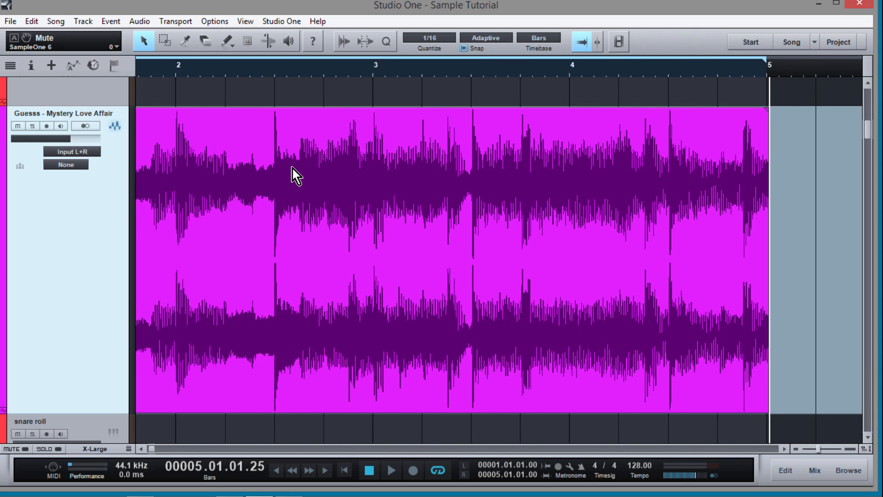
Time-stretch the four-bar audio clip so that its end lines up exactly with bar 5.
scroll(292, 169, left, 1)
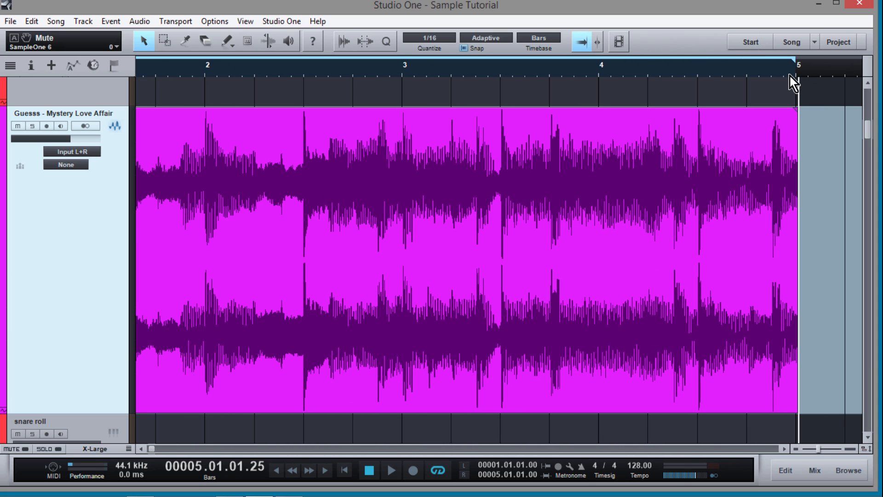
key(e)
key(e)
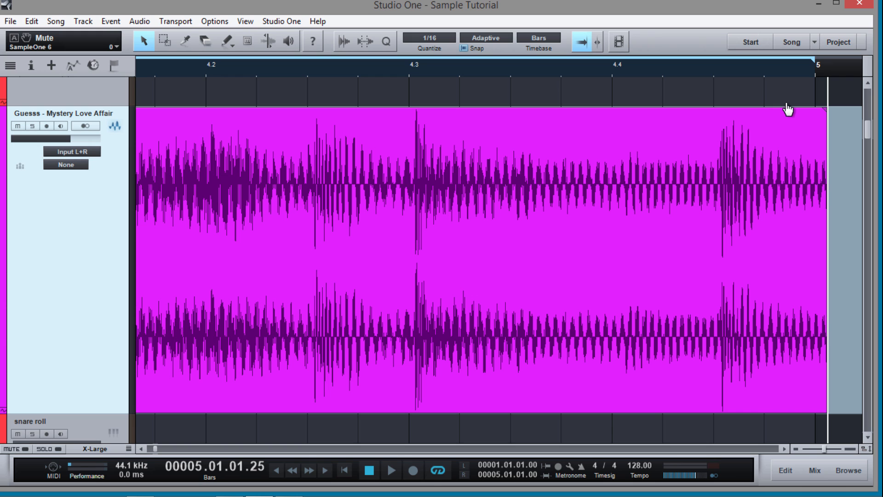
click(785, 450)
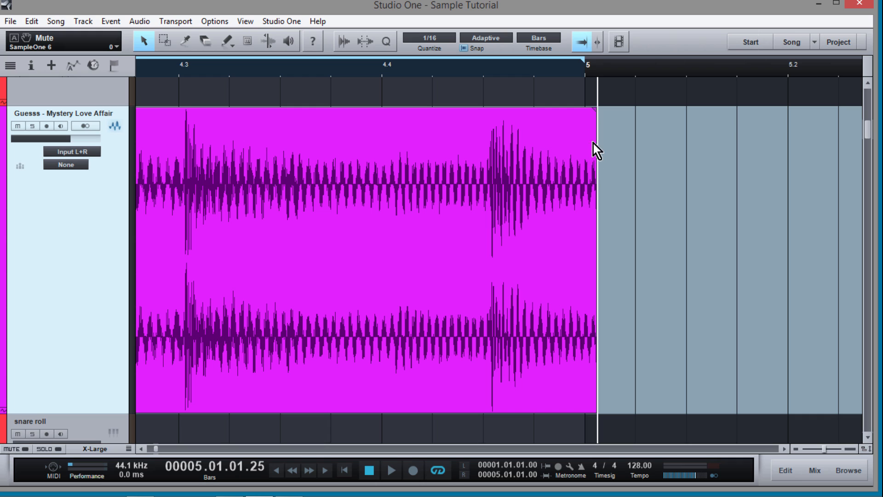
click(489, 155)
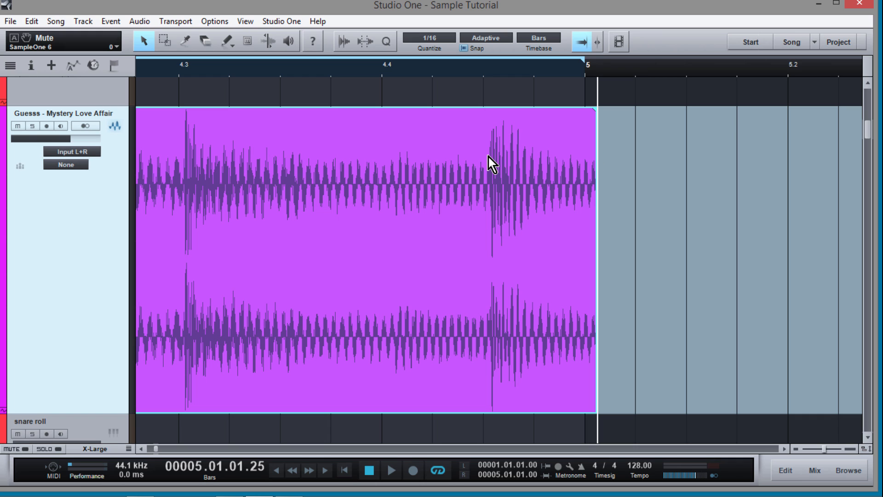
click(498, 75)
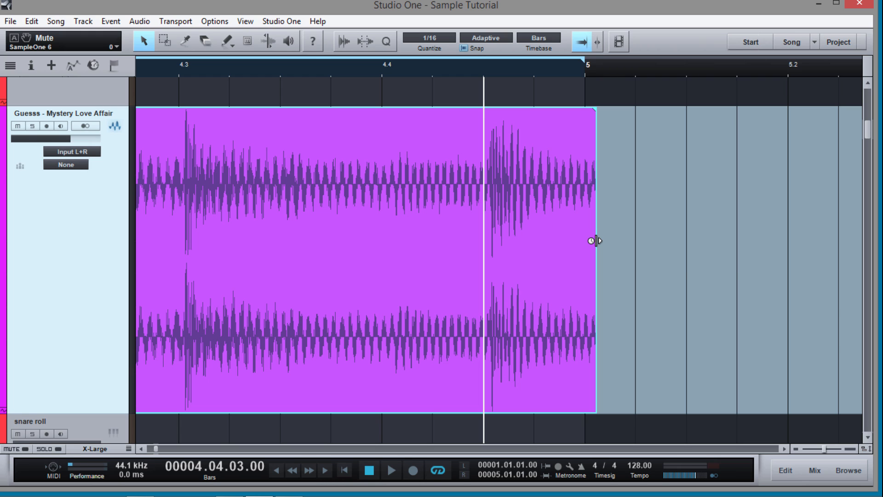
drag(596, 240, 586, 259)
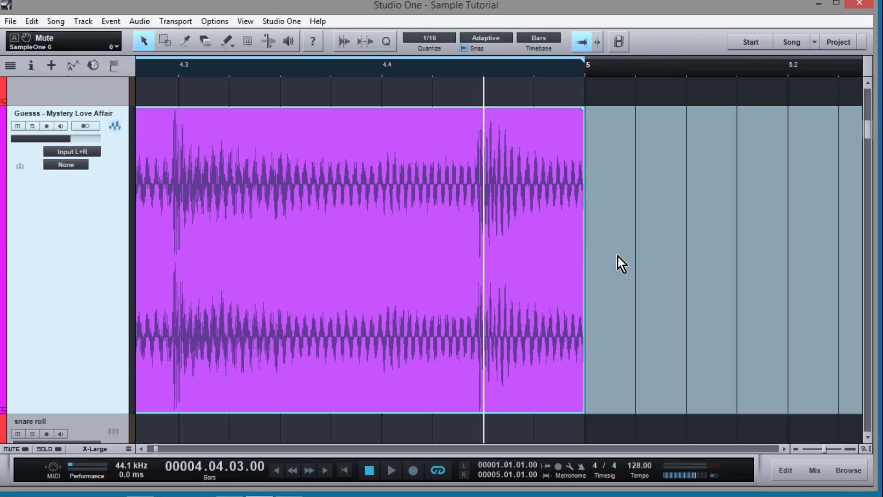
Play the stretched four-bar loop from its start with the whole clip in view, stop it, and turn autoscroll back on.
key(Home)
key(space)
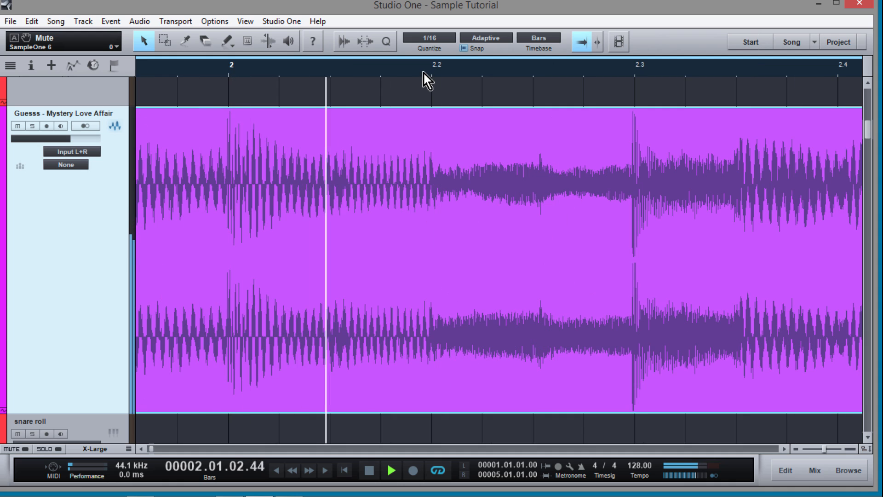
drag(424, 72, 434, 33)
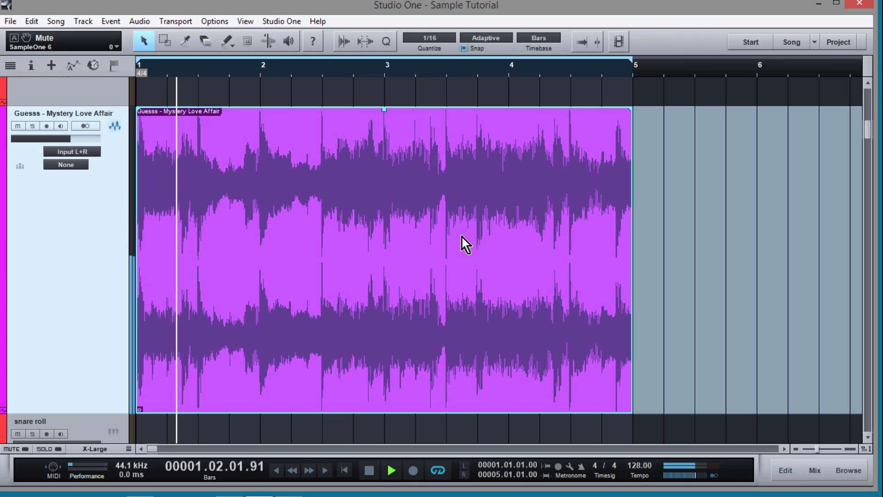
key(space)
key(f)
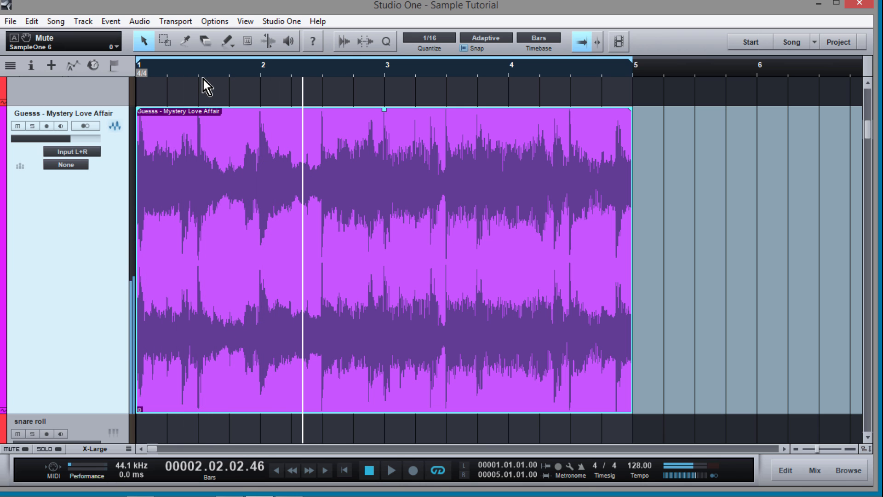
Examine the waveform at the clip's start at bar 1, including the quiet lead-in before the first peak.
drag(203, 73, 204, 98)
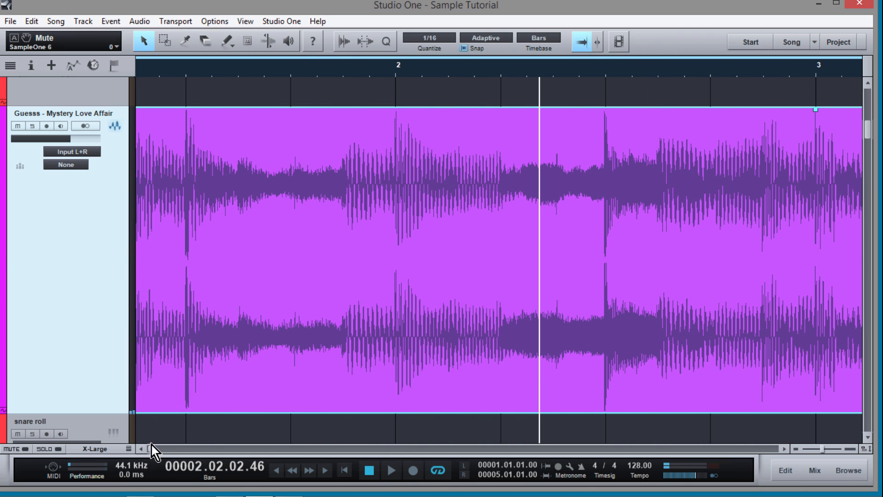
click(139, 449)
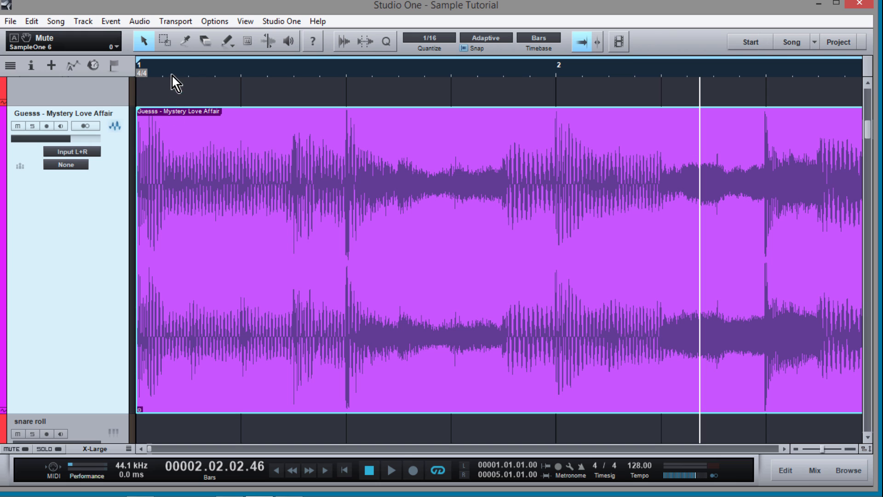
drag(172, 75, 174, 148)
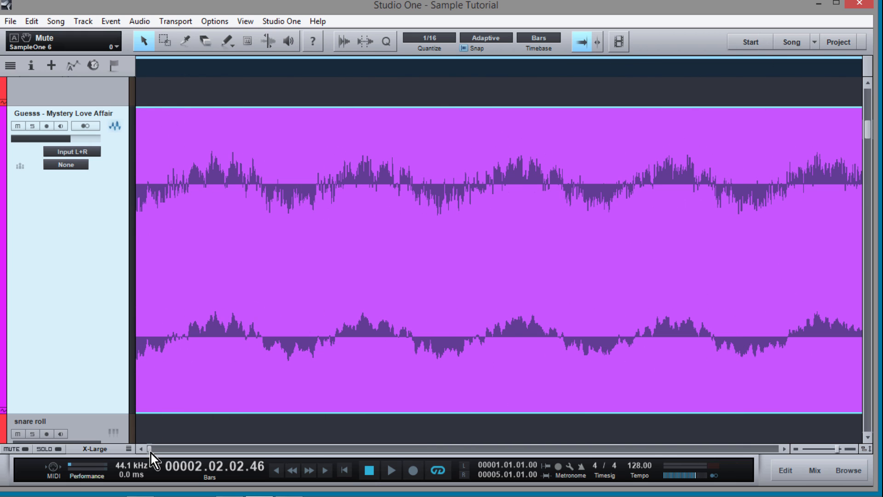
drag(150, 449, 120, 446)
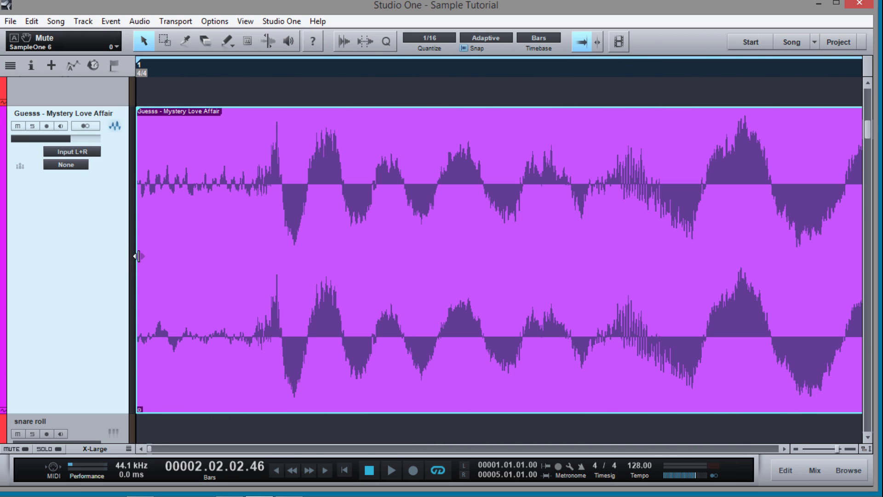
drag(136, 260, 108, 278)
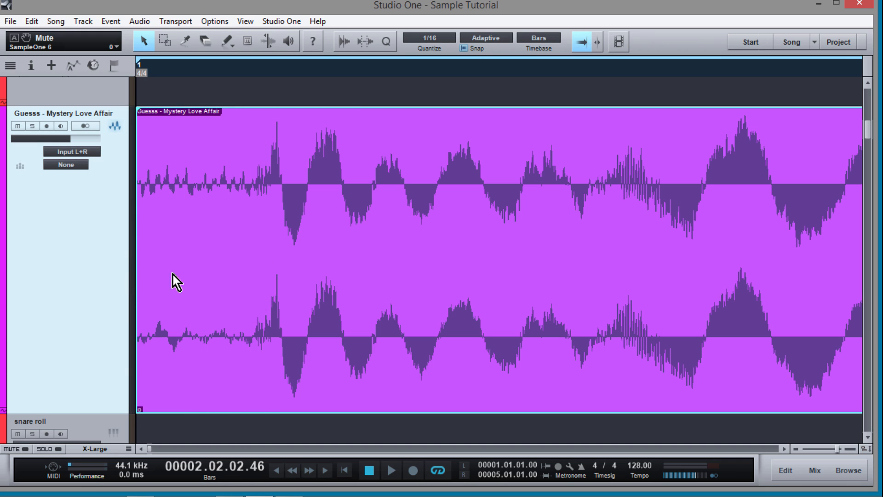
right_click(233, 261)
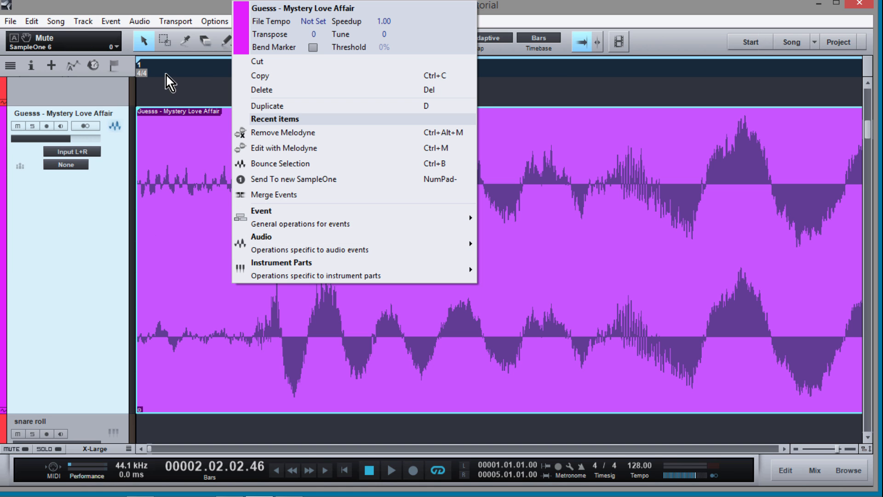
click(184, 81)
drag(271, 73, 281, 40)
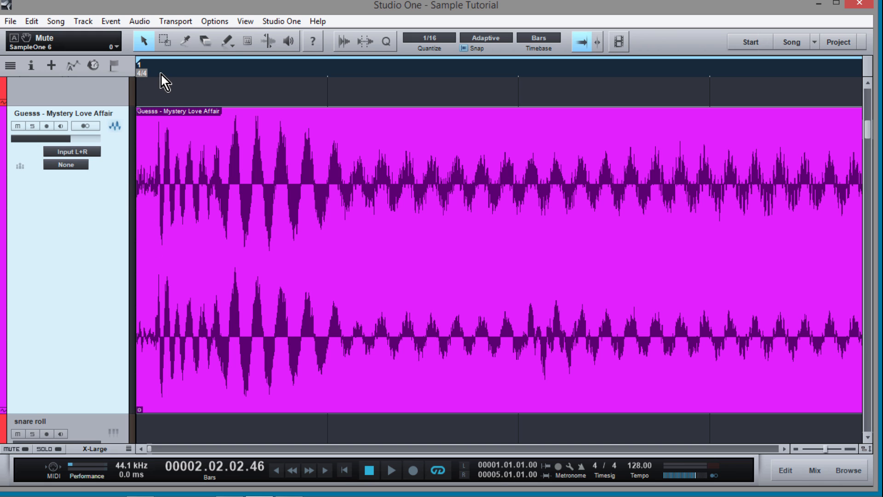
Trim the quiet lead-in off the clip's start just before the first peak and move the clip back to bar 1.
drag(161, 75, 164, 110)
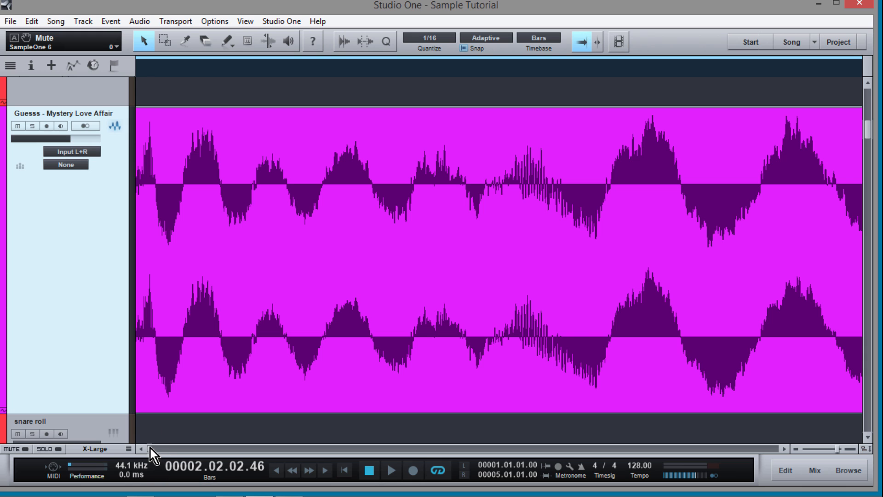
drag(151, 449, 138, 451)
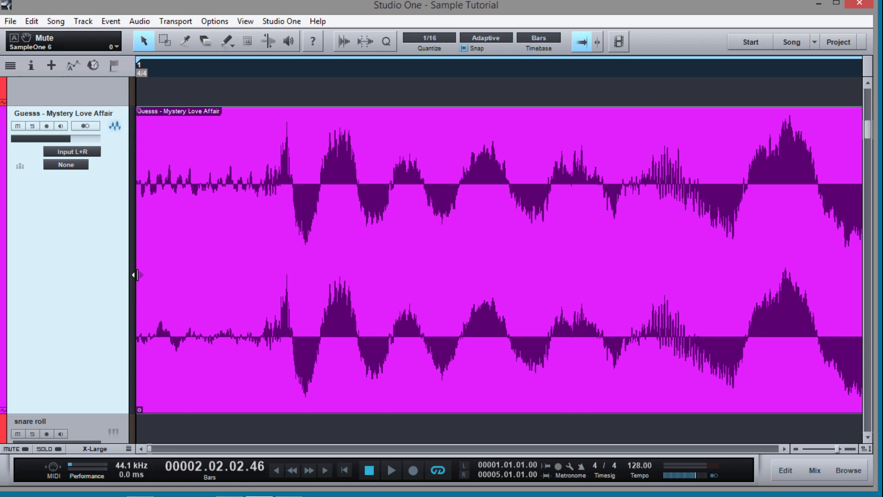
drag(134, 275, 277, 281)
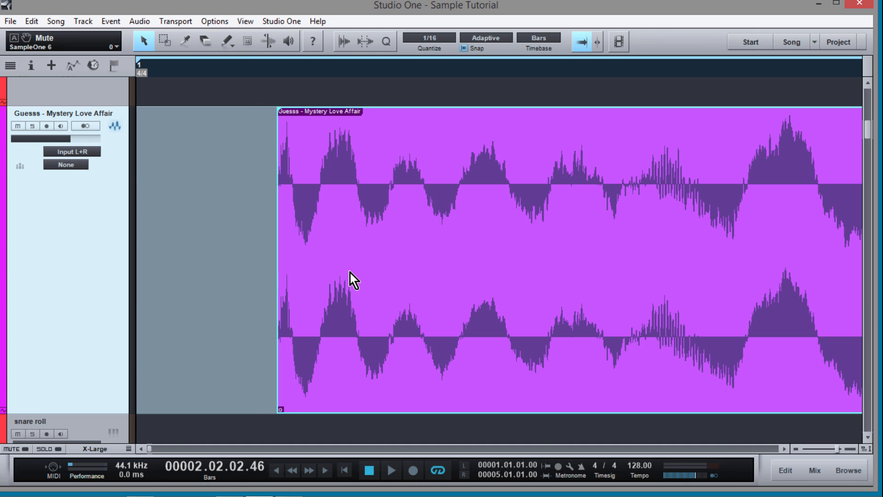
drag(351, 278, 225, 288)
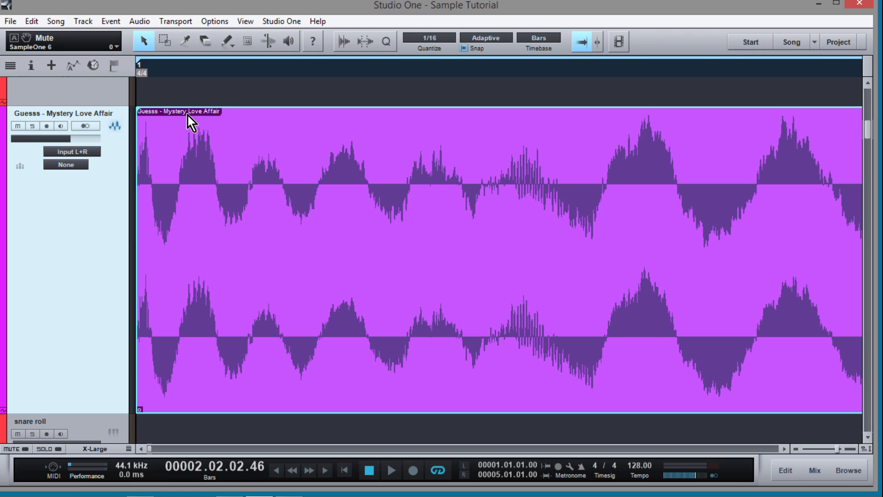
Inspect the trimmed clip's start at sample level and fine-tune its start edge at bar 1.
drag(188, 75, 173, 203)
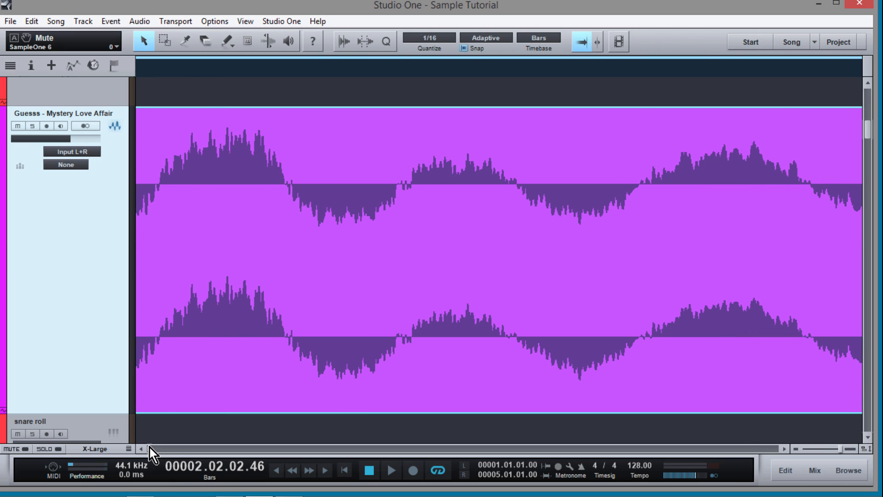
drag(149, 450, 131, 459)
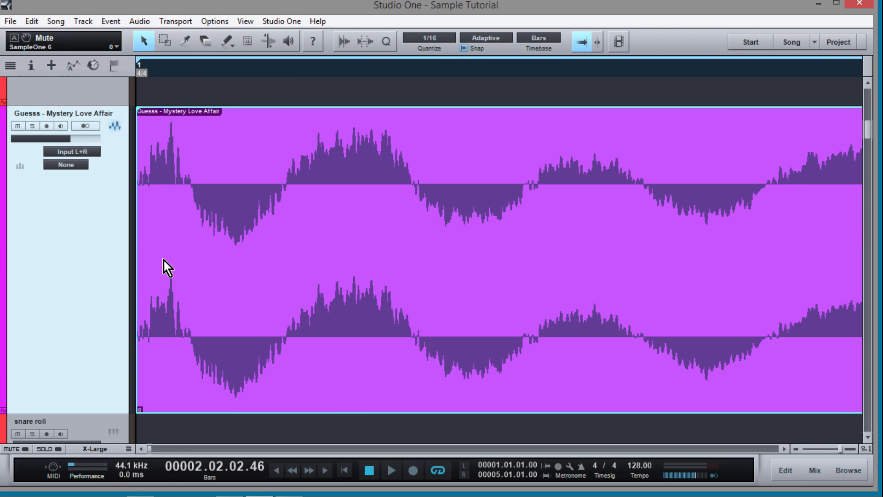
click(170, 84)
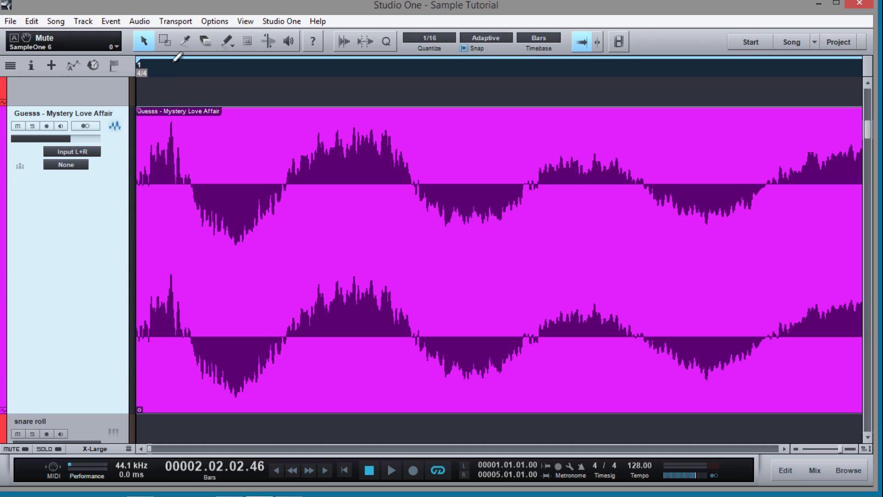
drag(172, 78, 171, 99)
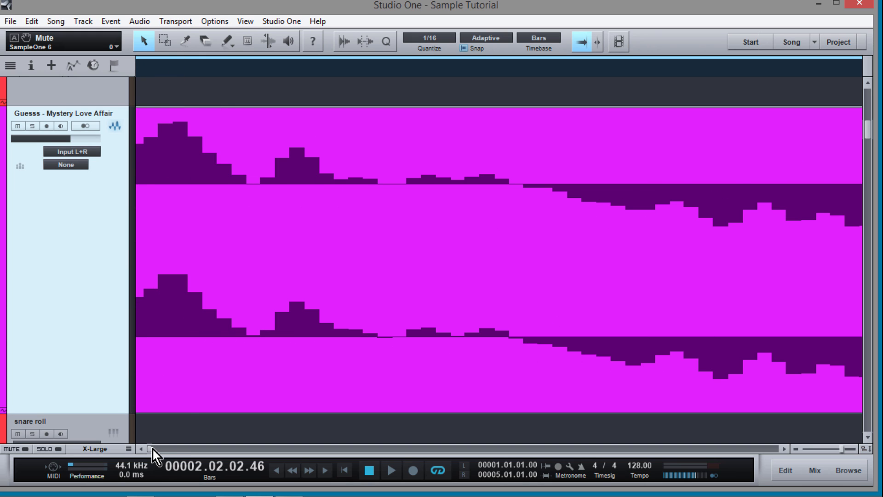
drag(153, 449, 134, 454)
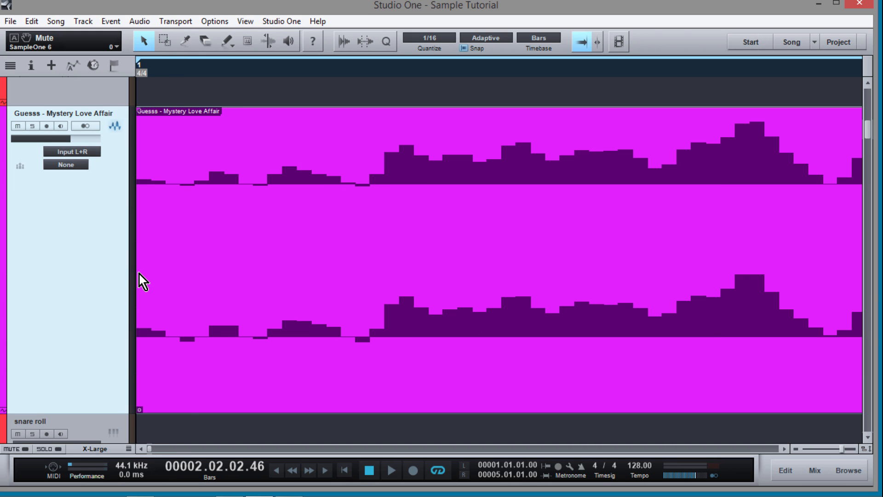
drag(136, 279, 172, 265)
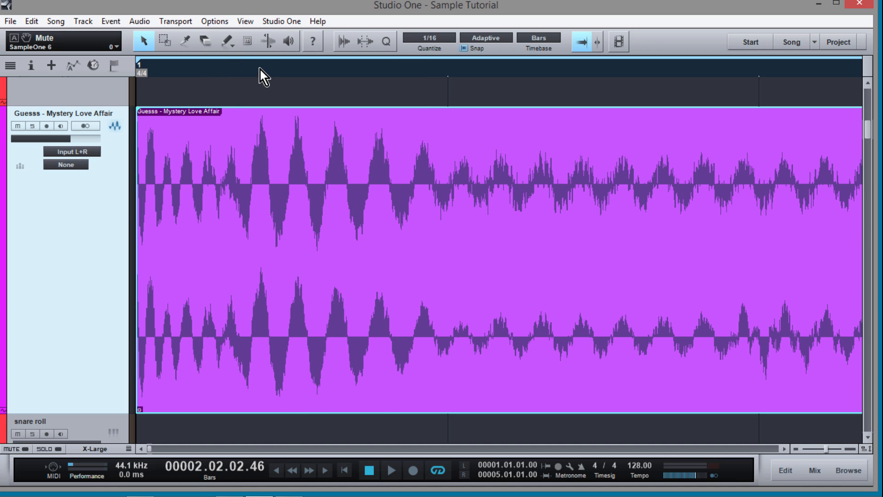
Extend the clip's end edge towards bar 5 to close the small gap left by the move.
drag(260, 70, 265, 30)
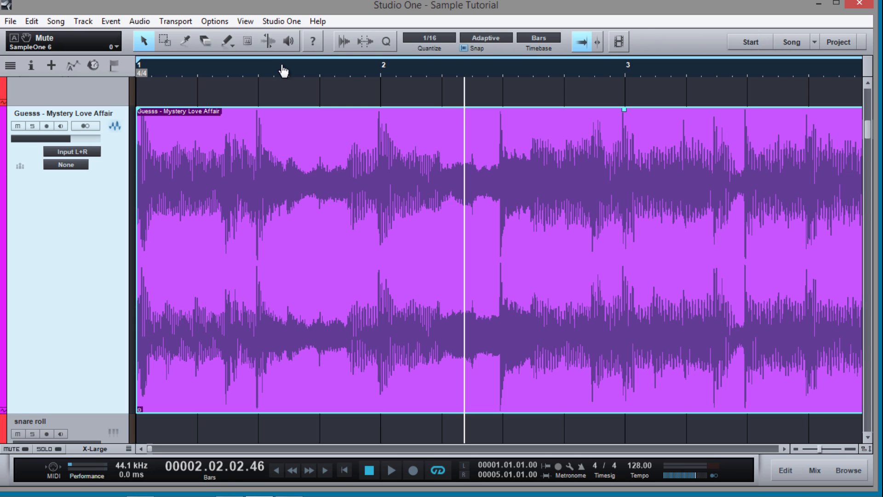
drag(284, 70, 284, 62)
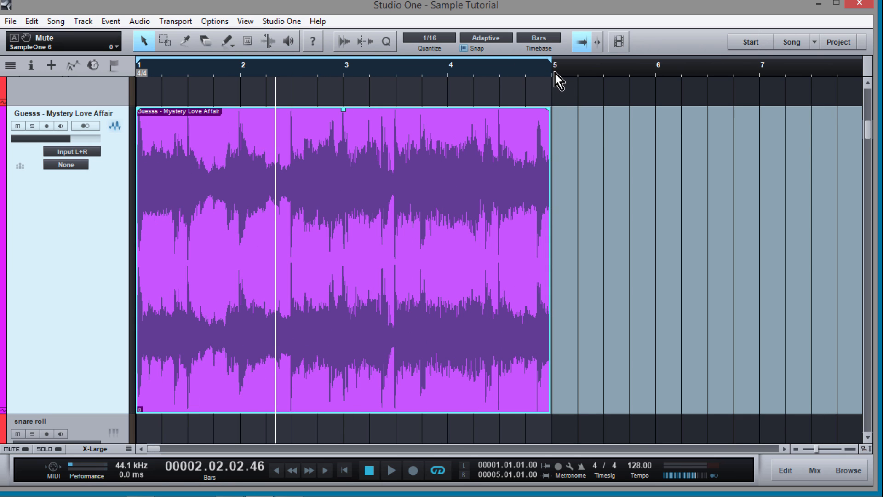
drag(556, 73, 553, 140)
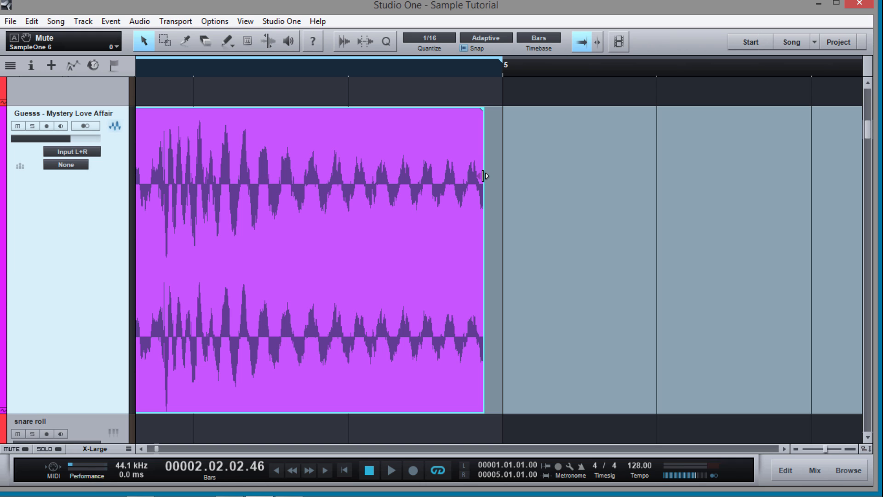
drag(484, 175, 490, 176)
Play the adjusted four-bar clip from bar 1, stop it, and inspect the waveform of its opening two bars.
drag(395, 72, 415, 42)
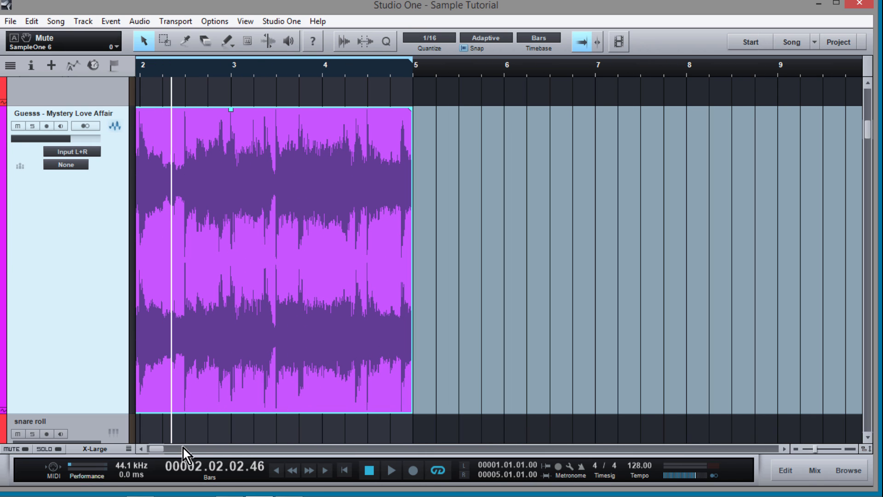
drag(156, 451, 127, 448)
key(comma)
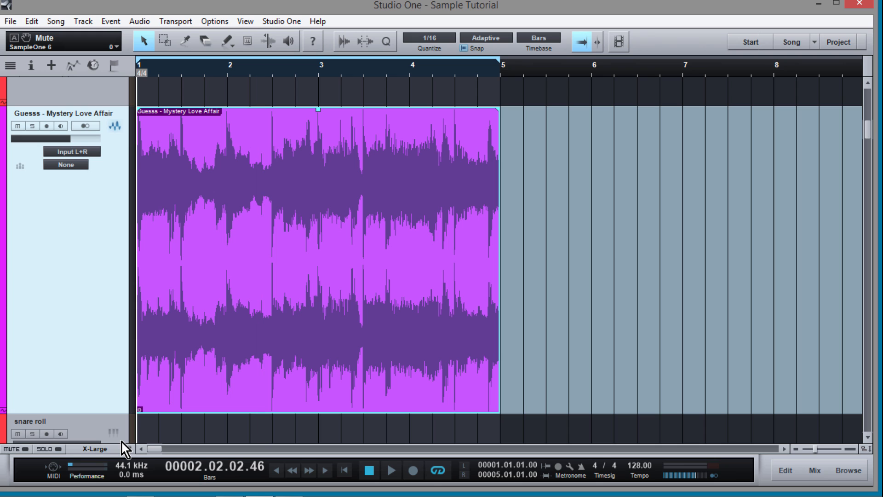
key(space)
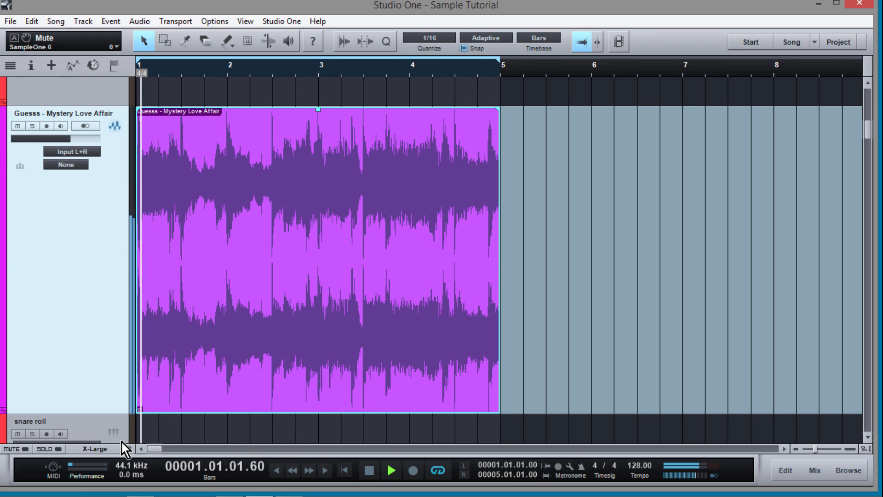
key(space)
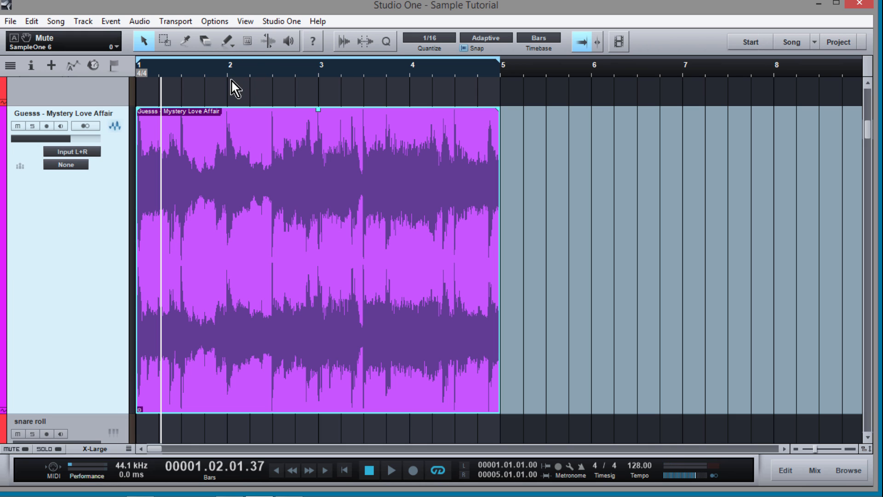
mouse_move(206, 67)
mouse_down()
mouse_move(207, 119)
mouse_move(205, 82)
mouse_up()
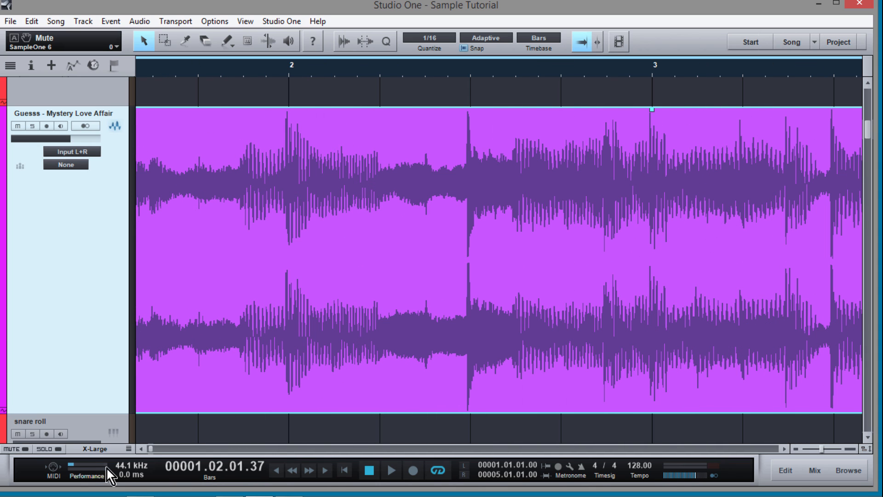
drag(150, 450, 133, 459)
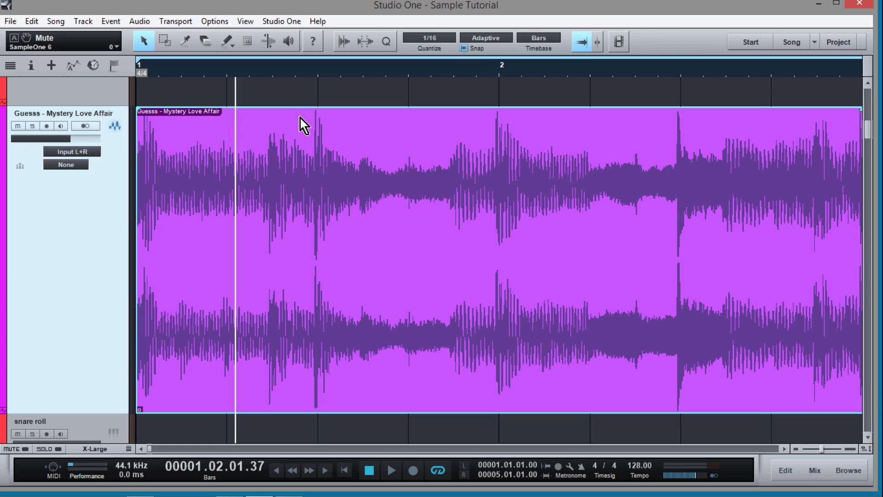
With the Bend tool, mark the clip's opening peak and warp the second strong peak onto beat 1.3.
key(7)
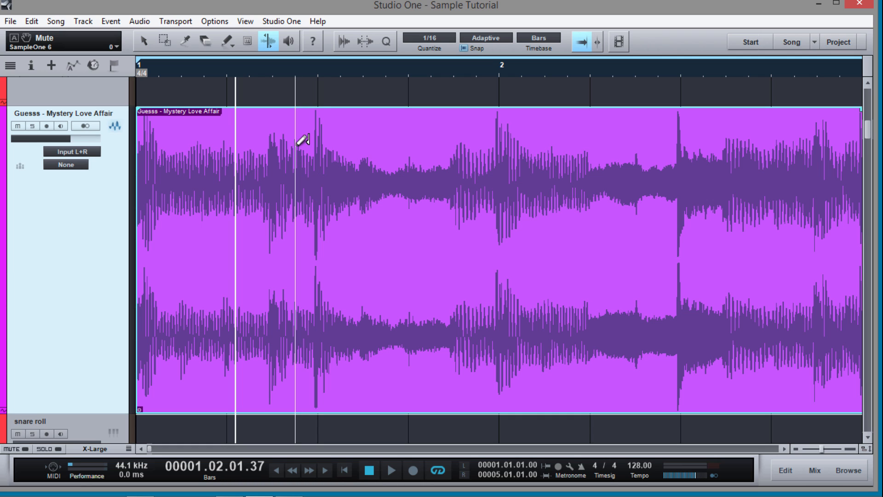
click(145, 116)
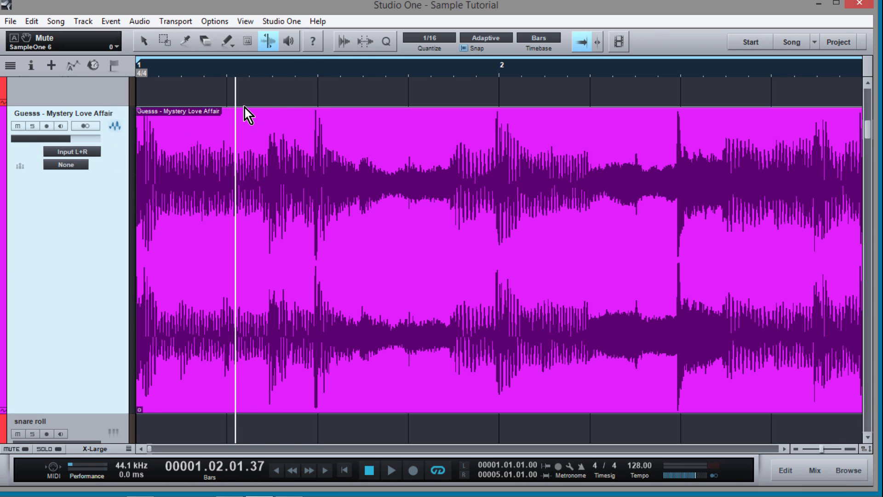
drag(315, 68, 315, 100)
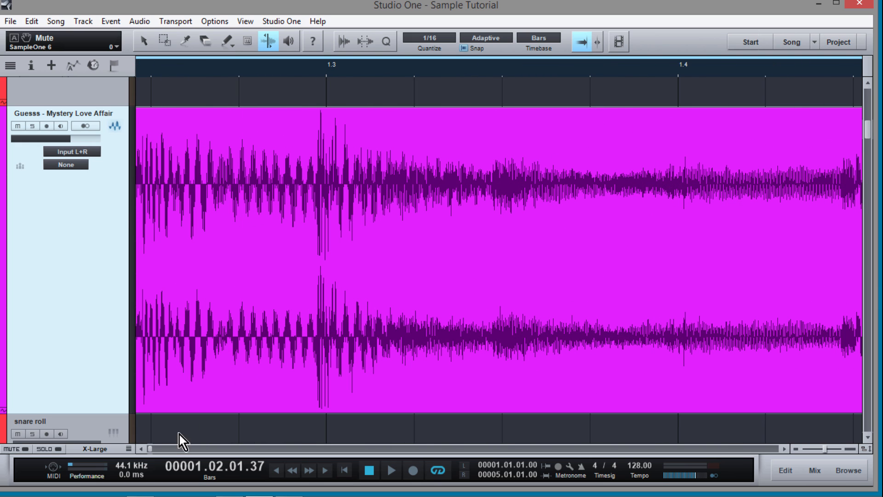
drag(151, 454, 140, 452)
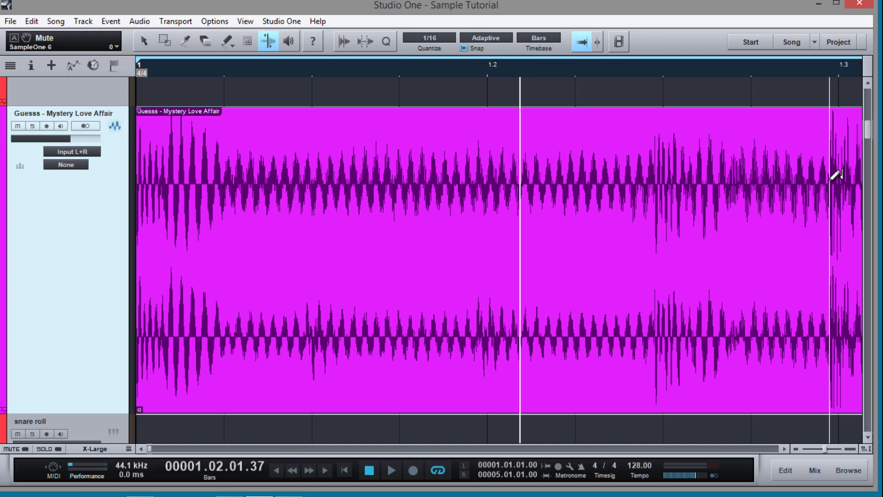
drag(835, 176, 845, 177)
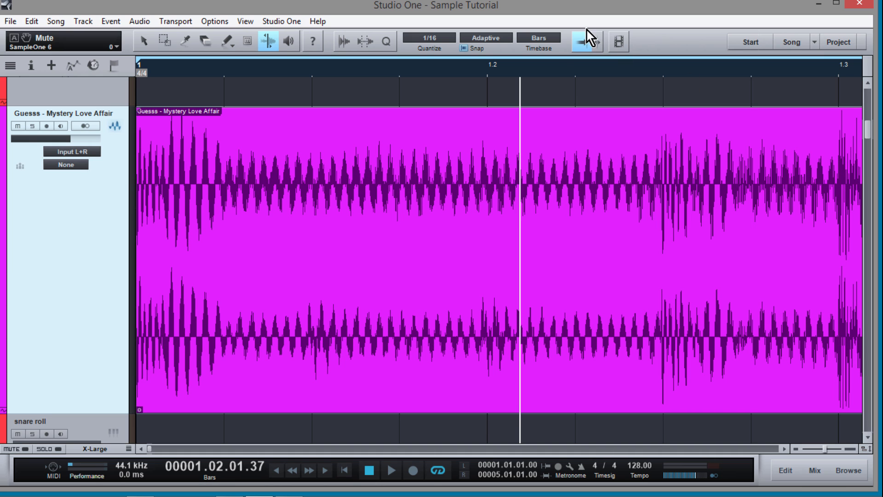
Play the warped clip from bar 1 into bar 2 and stop playback.
scroll(554, 73, down, 5)
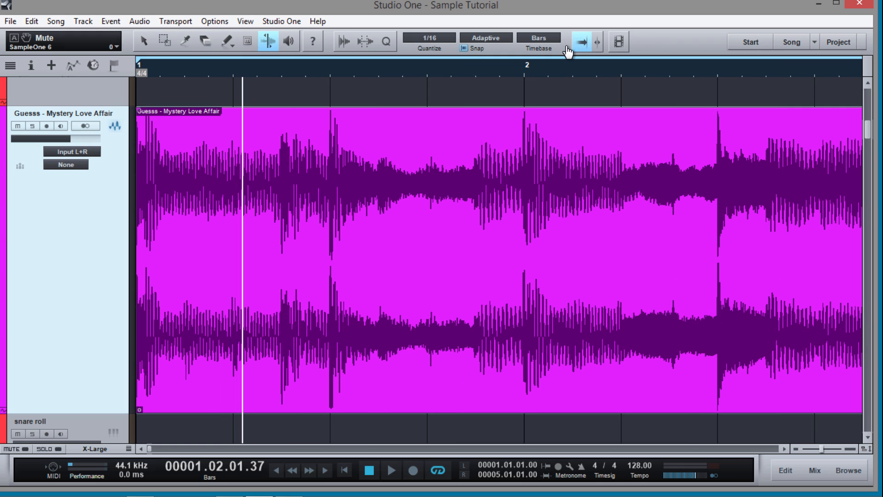
key(Home)
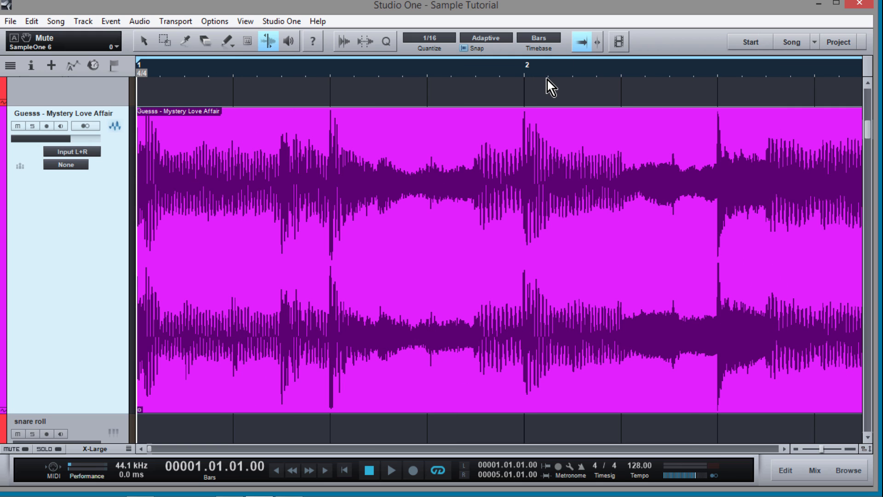
key(space)
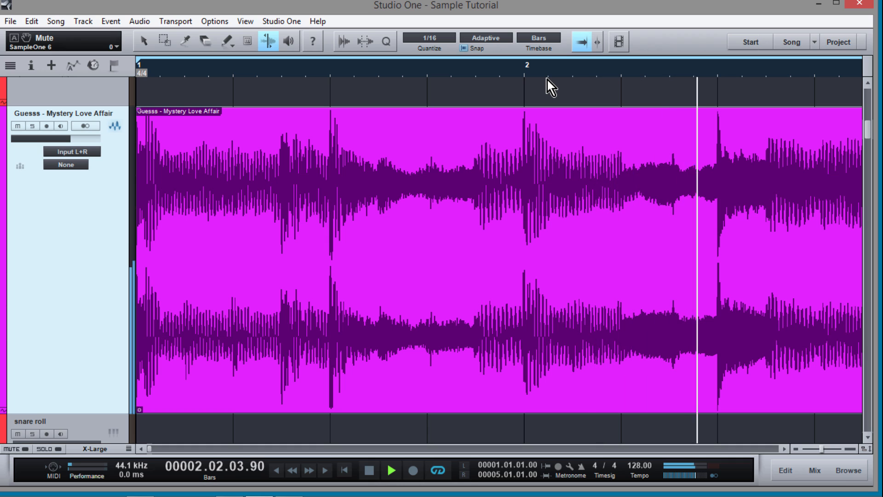
key(space)
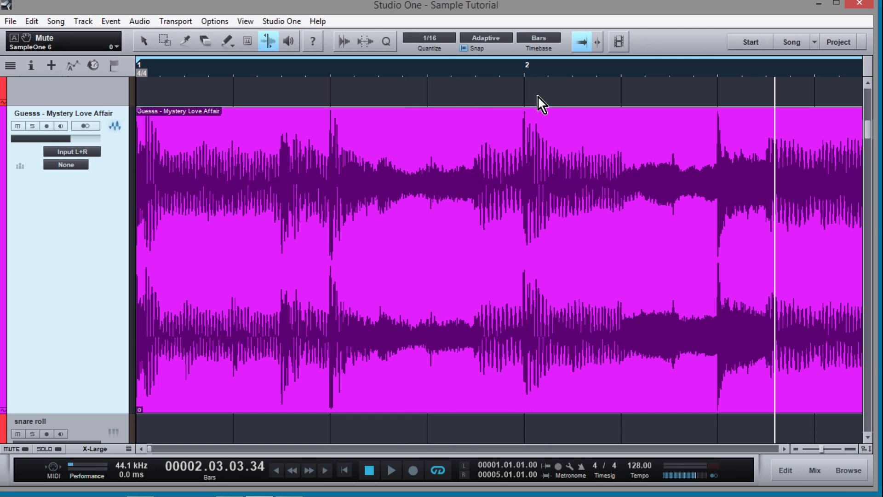
Warp the onset of the transient just before bar 2 onto the bar 2 line.
drag(534, 97, 531, 126)
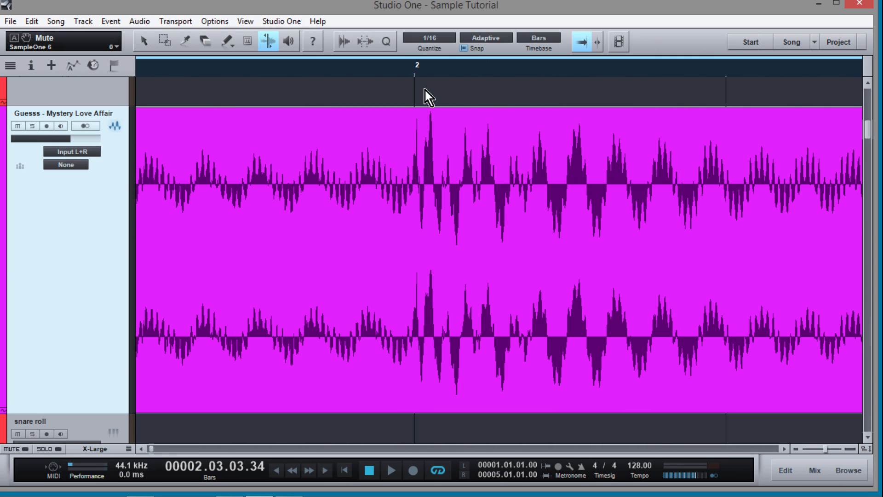
drag(426, 65, 428, 111)
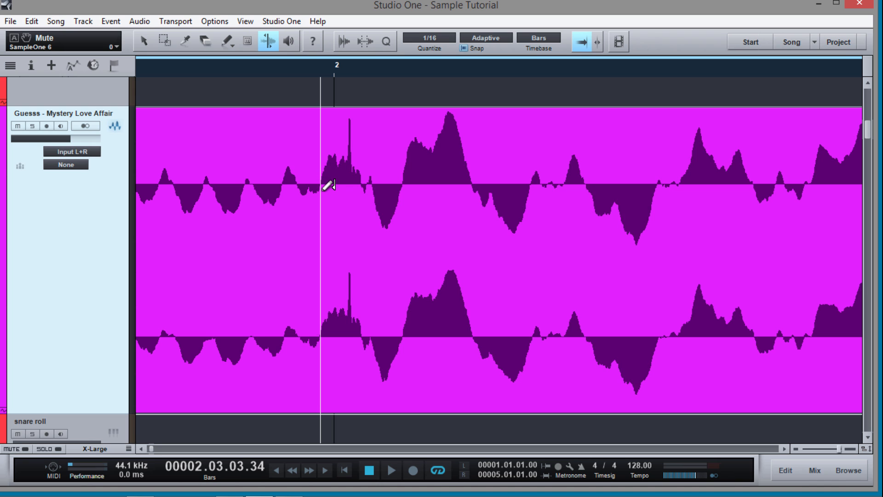
drag(322, 189, 335, 190)
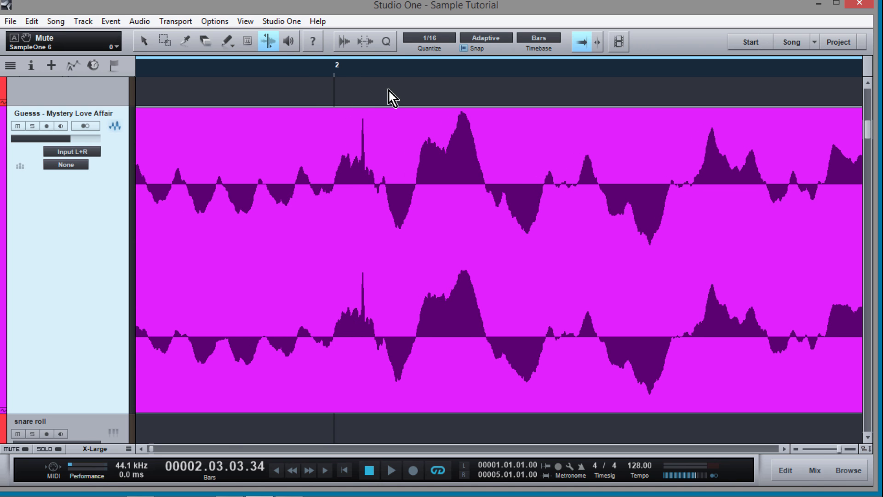
Examine the transient at beat 2.3, then play the clip from bar 1 through bar 2 and stop.
drag(392, 72, 402, 16)
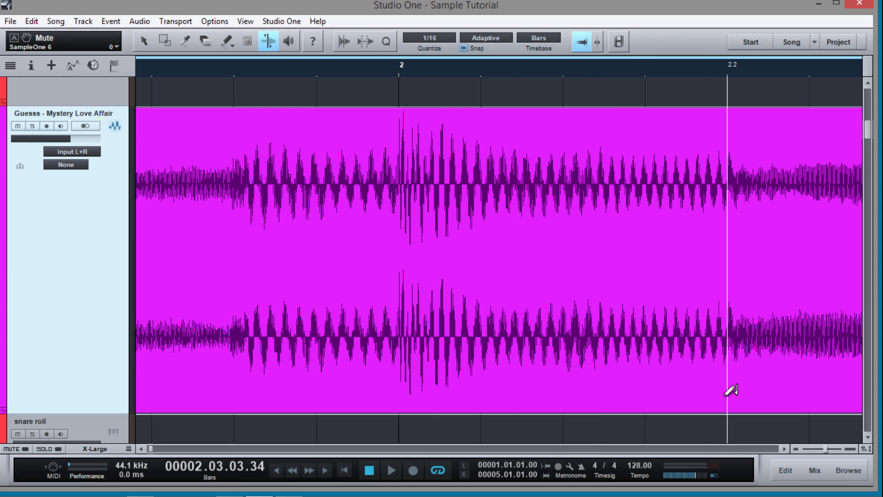
drag(785, 449, 785, 448)
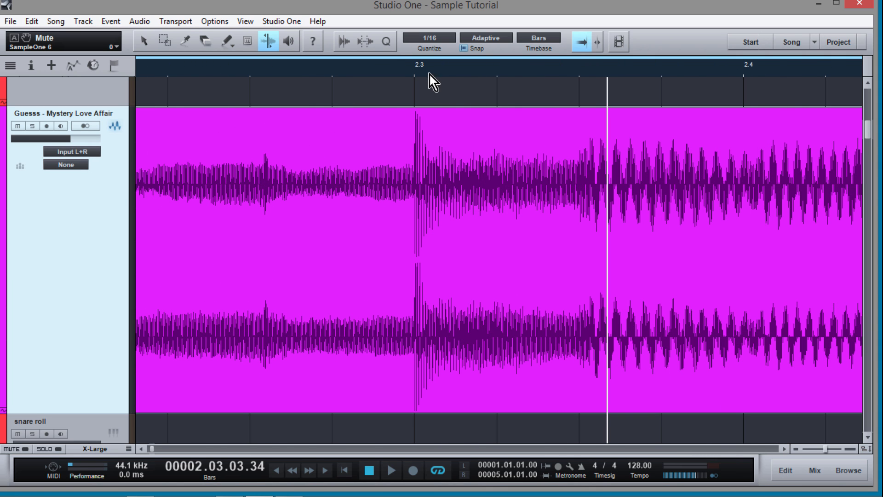
drag(429, 65, 427, 115)
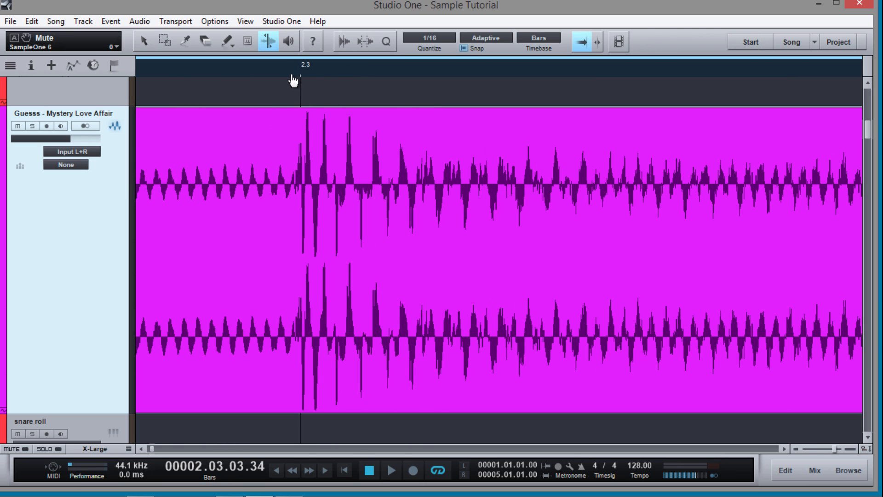
drag(293, 81, 302, 24)
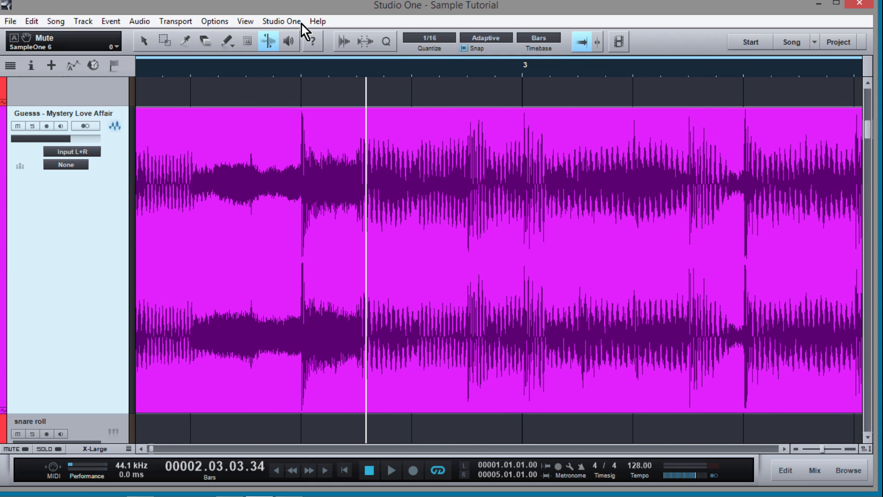
drag(304, 71, 310, 55)
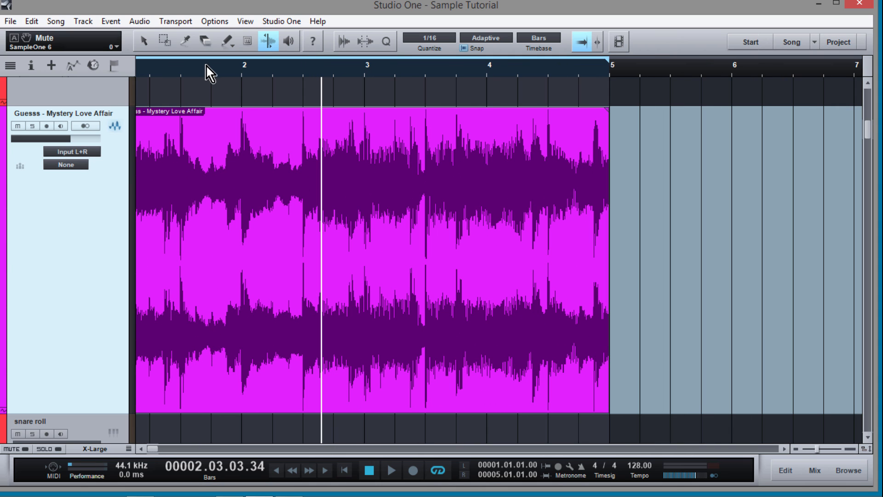
click(189, 65)
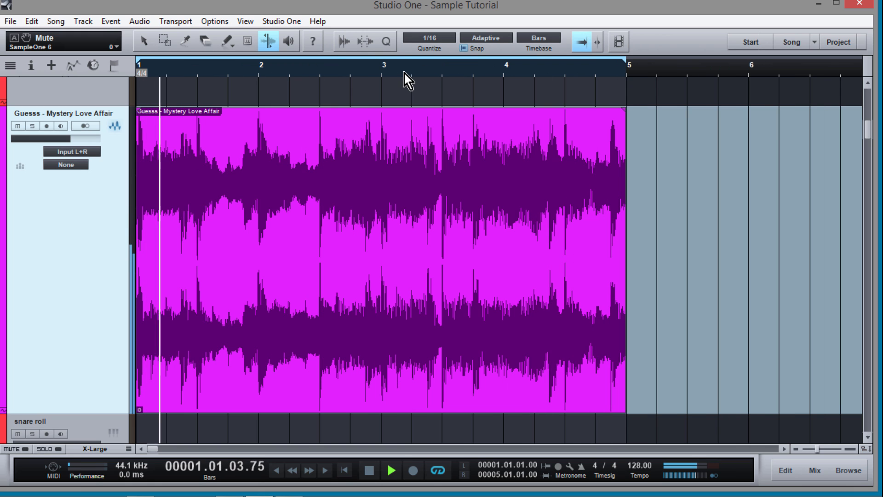
drag(411, 75, 412, 111)
key(space)
Warp the late transient near bar 3 back onto the bar 3 line.
key(f)
drag(200, 74, 213, 118)
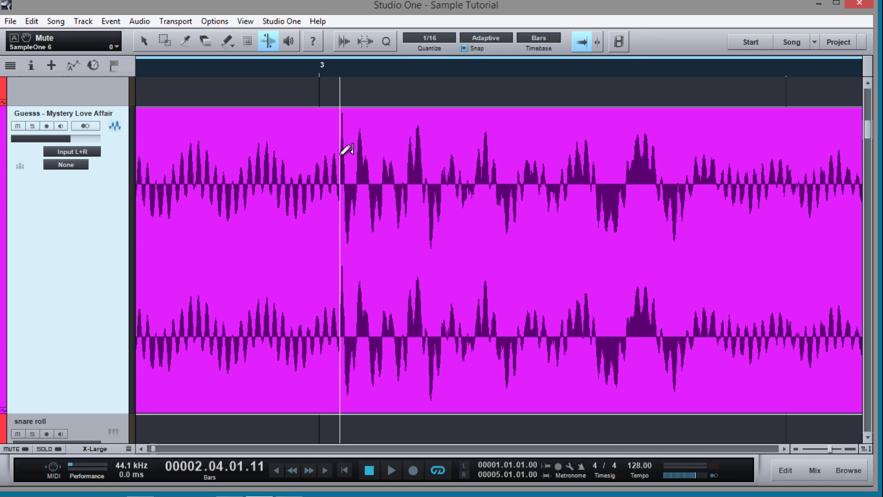
drag(341, 154, 325, 157)
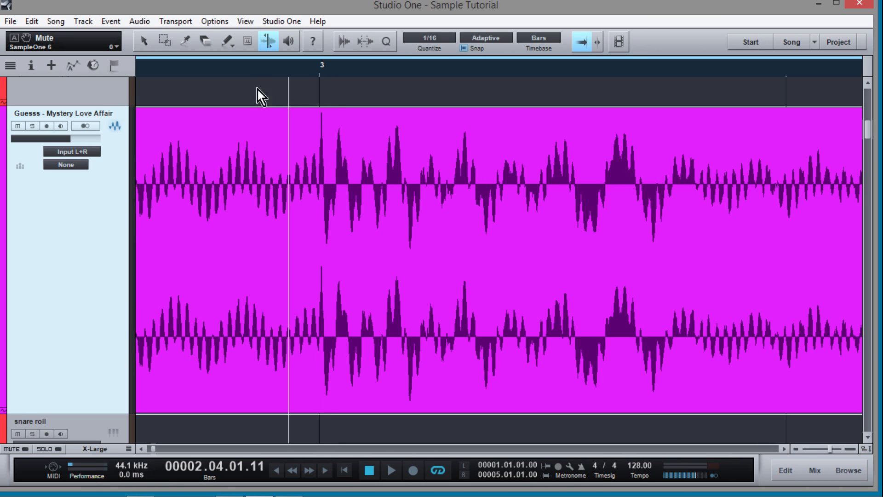
Warp the early transient near beat 2.3 forward so its onset sits on the 2.3 grid line.
key(w)
key(w)
key(w)
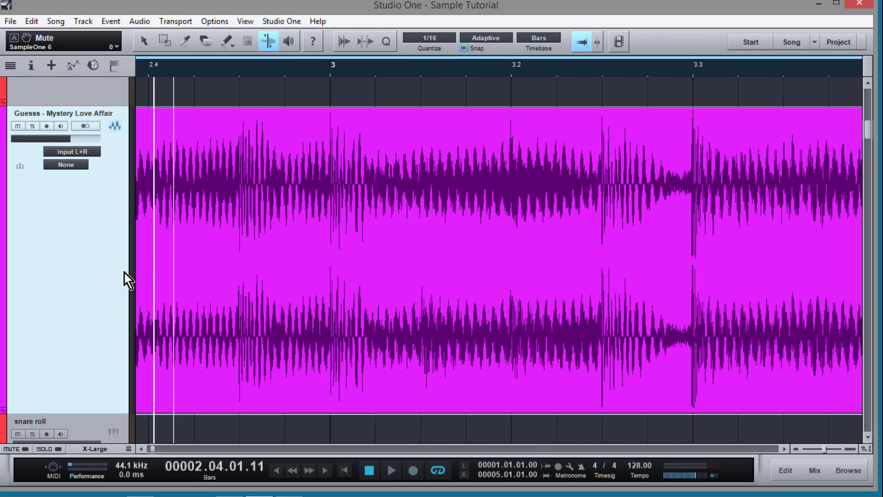
click(141, 449)
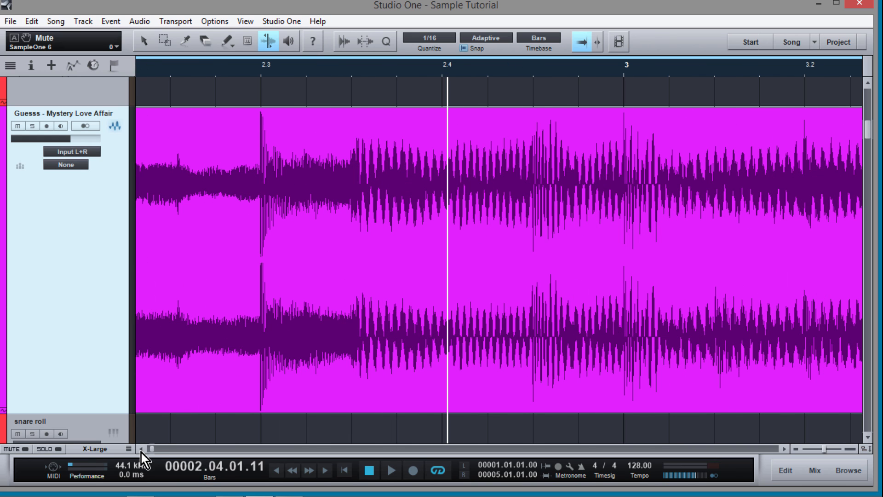
drag(249, 74, 252, 117)
drag(311, 73, 335, 109)
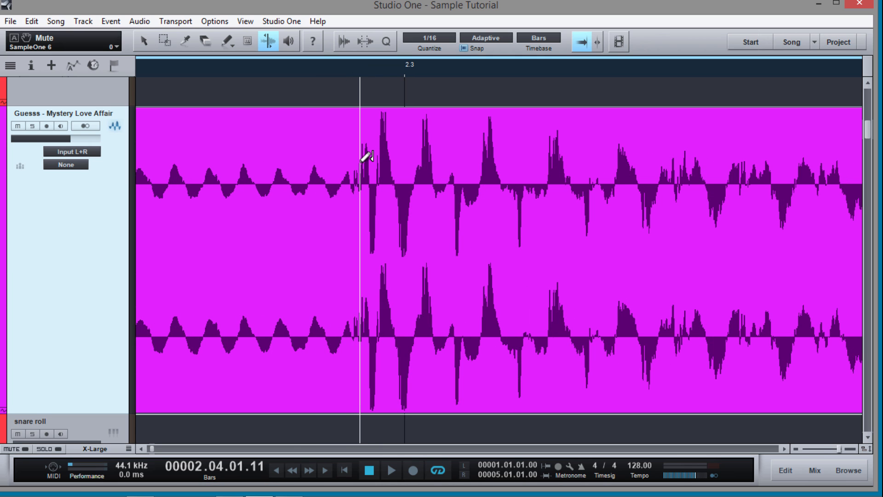
drag(364, 158, 409, 164)
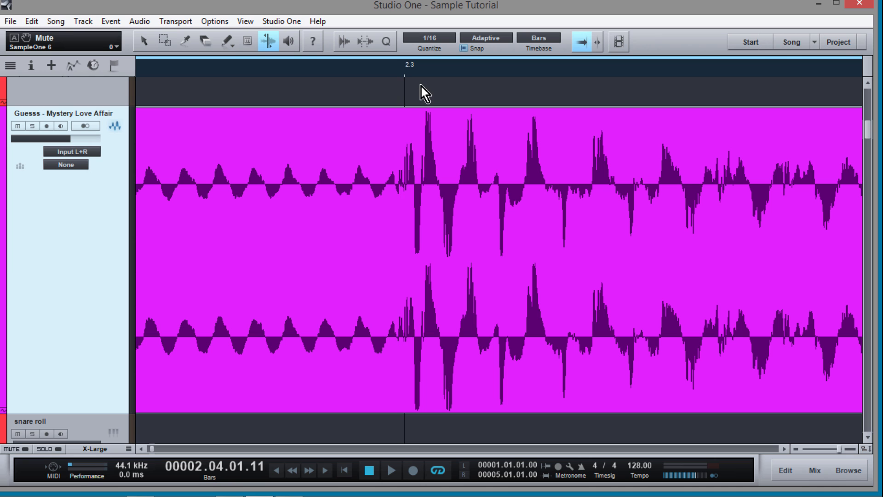
Warp the early transient near beat 3.3 forward onto the 3.3 grid line.
drag(422, 69, 428, 32)
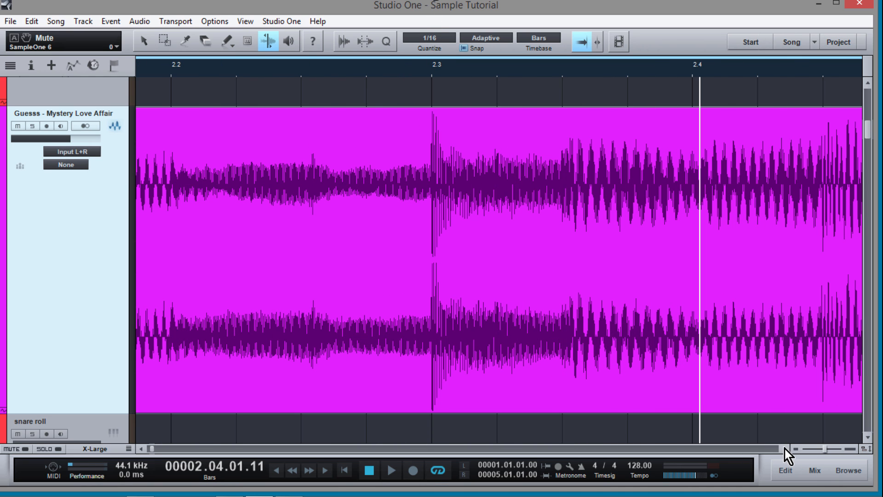
drag(785, 453, 785, 453)
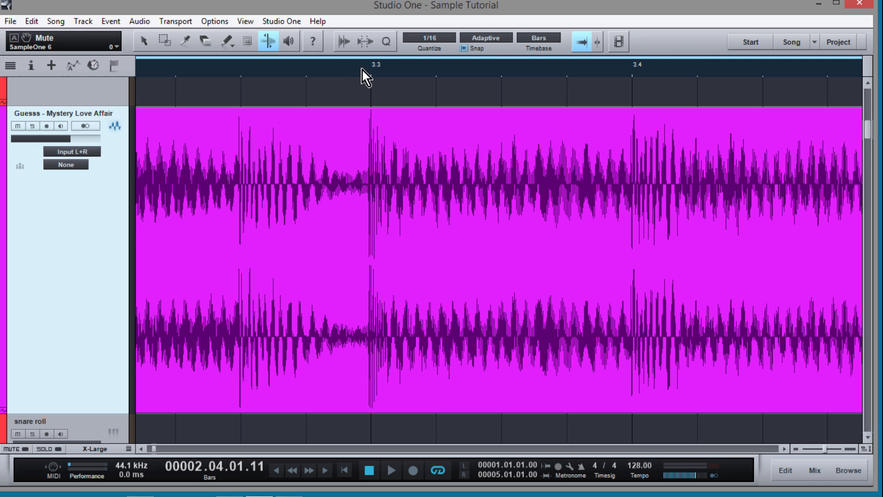
drag(363, 70, 370, 142)
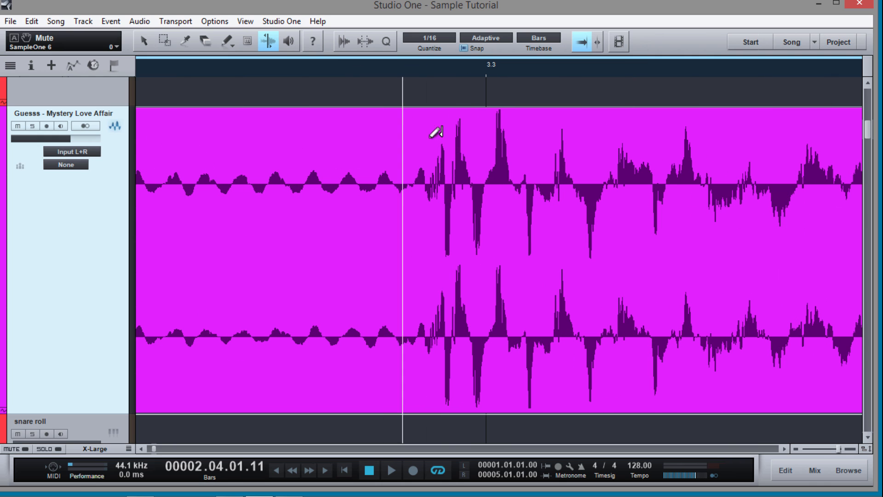
mouse_move(431, 137)
mouse_down()
mouse_move(445, 143)
mouse_move(442, 155)
mouse_move(491, 164)
mouse_up()
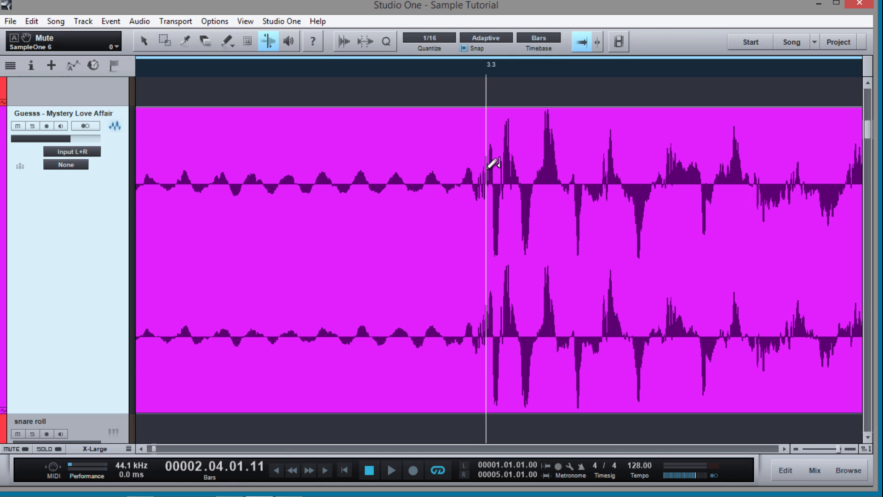
Warp the late transient near beat 3.4 back onto the 3.4 grid line.
drag(520, 72, 529, 35)
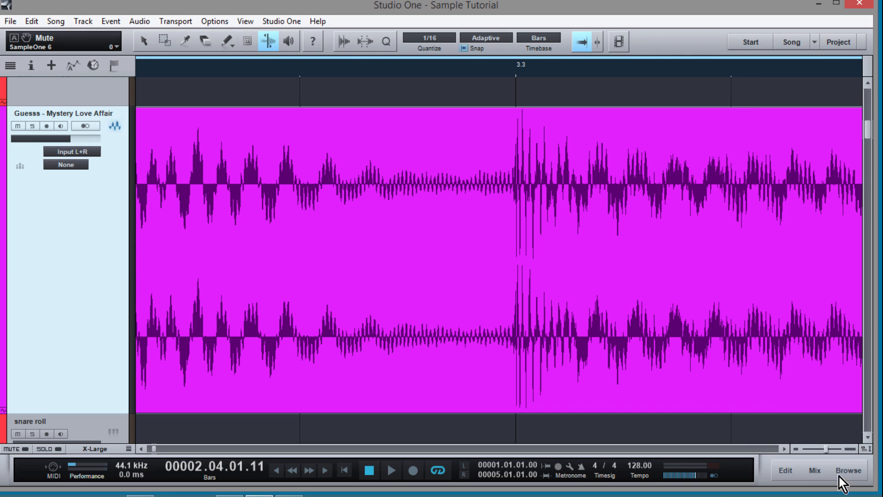
click(786, 449)
drag(786, 449, 786, 449)
drag(335, 73, 338, 105)
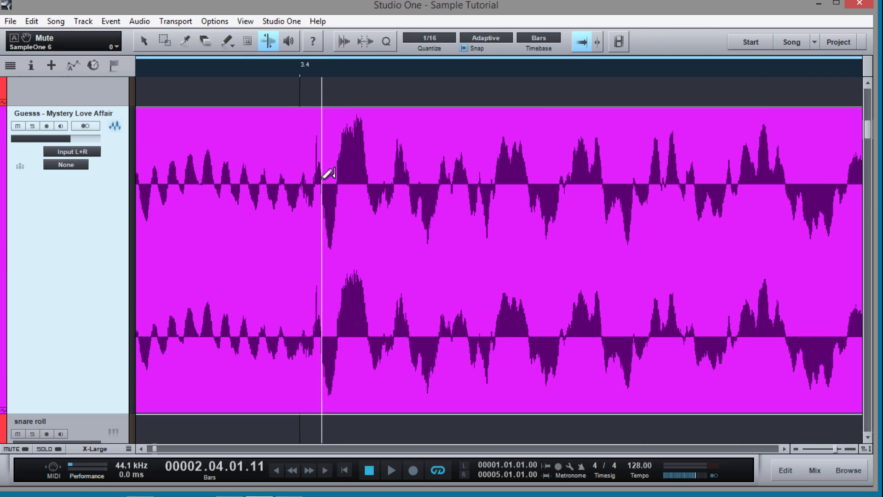
drag(322, 180, 301, 186)
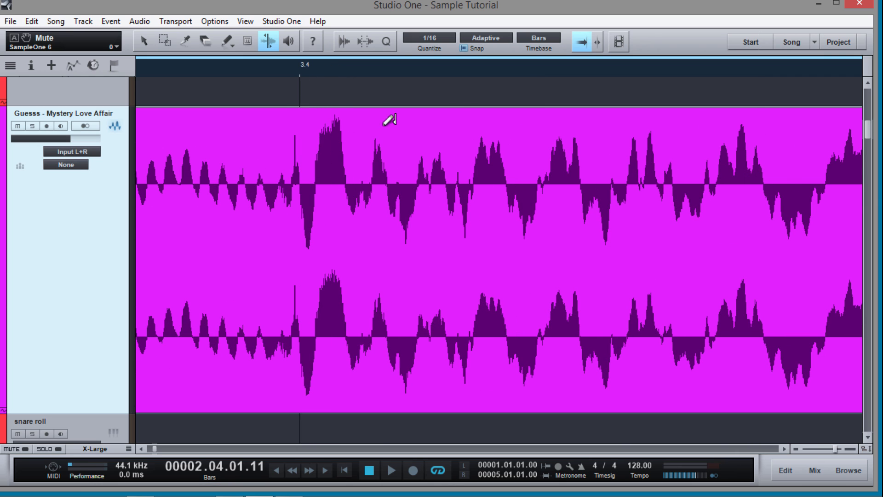
Warp the early transient near beat 4.3 forward so its onset sits on the 4.3 grid line.
click(785, 448)
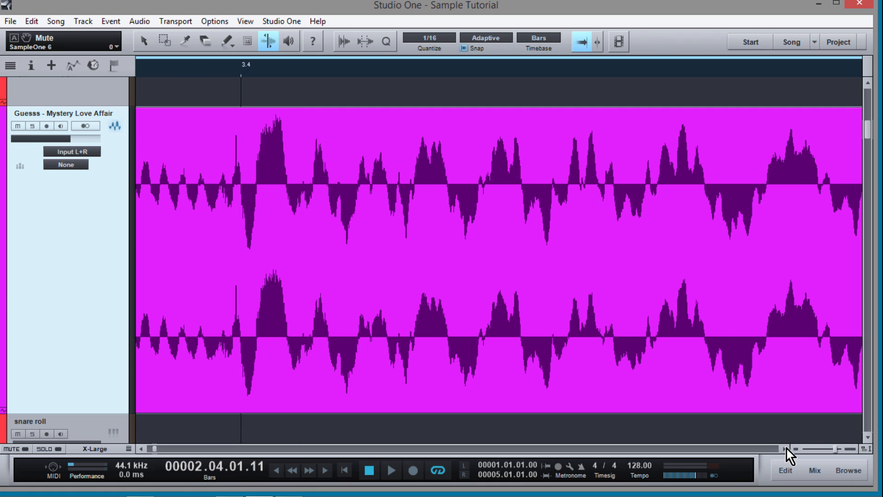
drag(786, 447, 785, 448)
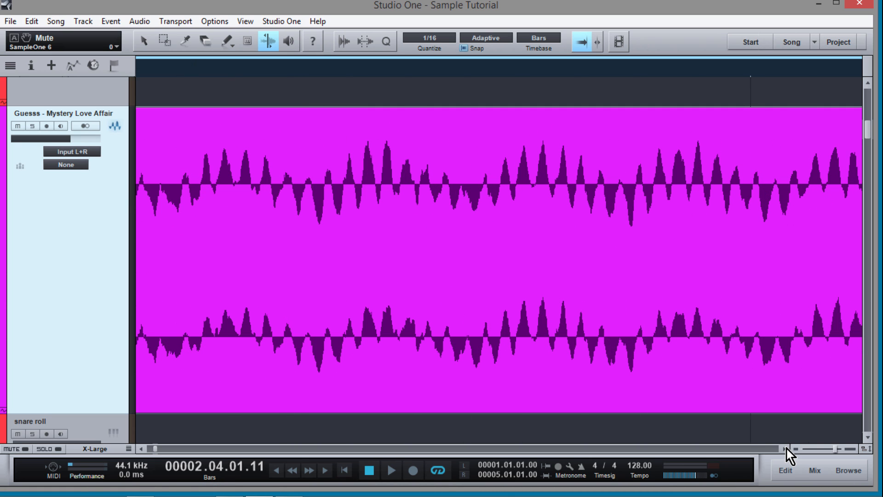
key(w)
key(w)
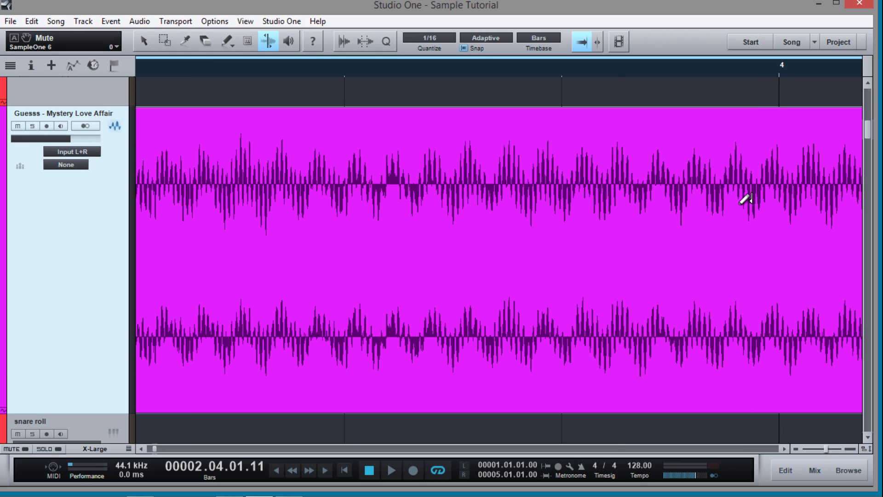
key(e)
key(e)
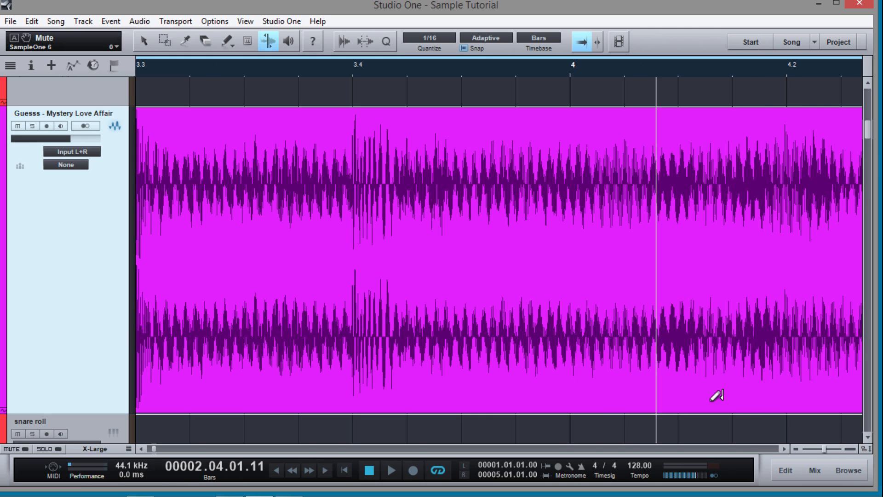
click(787, 449)
click(787, 449)
click(787, 448)
click(787, 449)
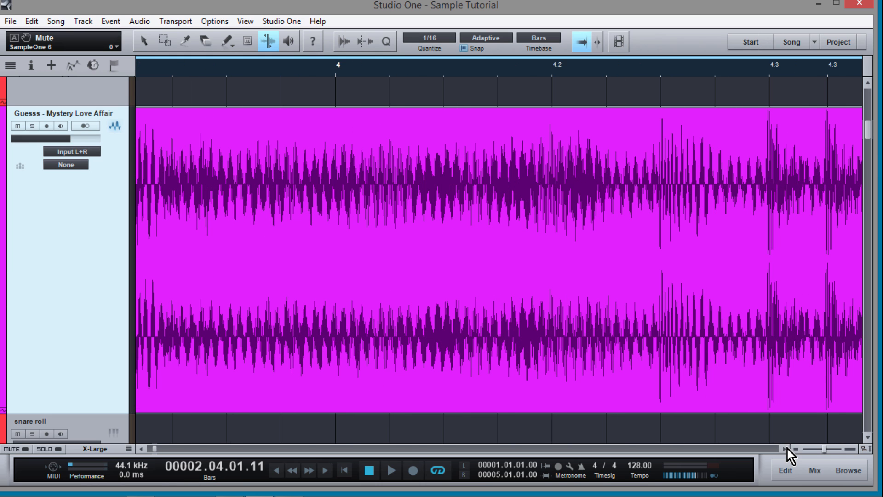
click(788, 449)
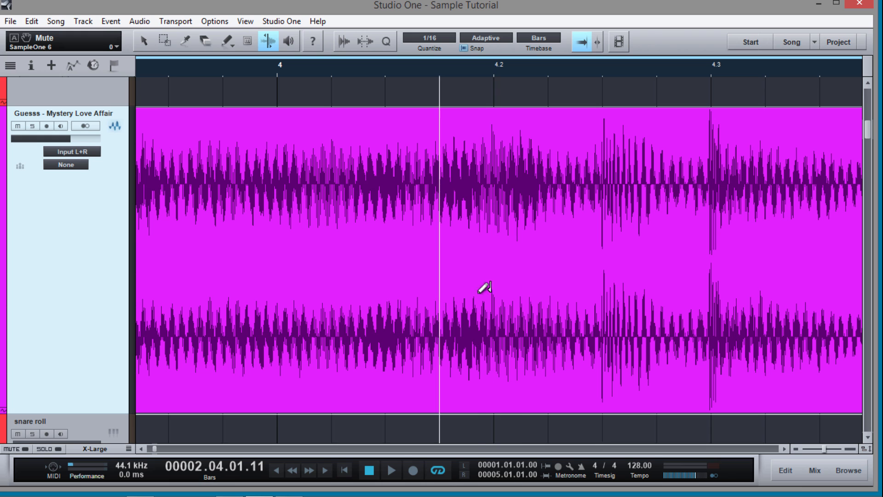
drag(741, 65, 736, 124)
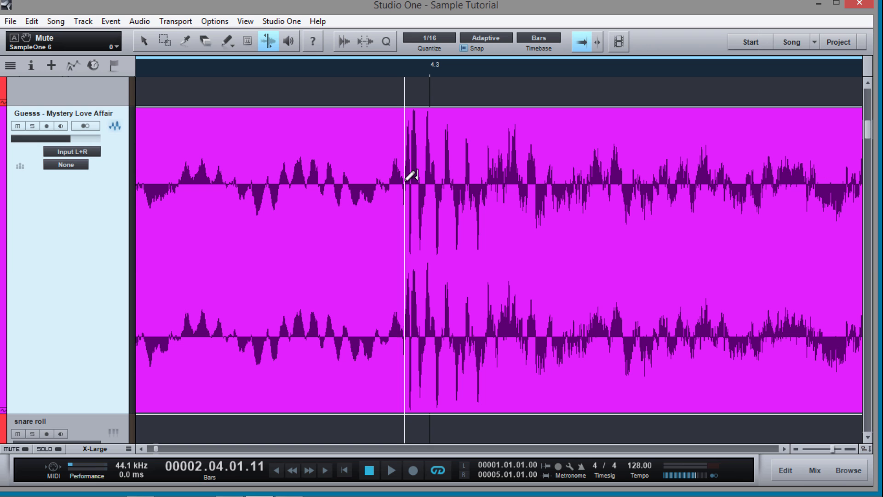
drag(416, 177, 437, 179)
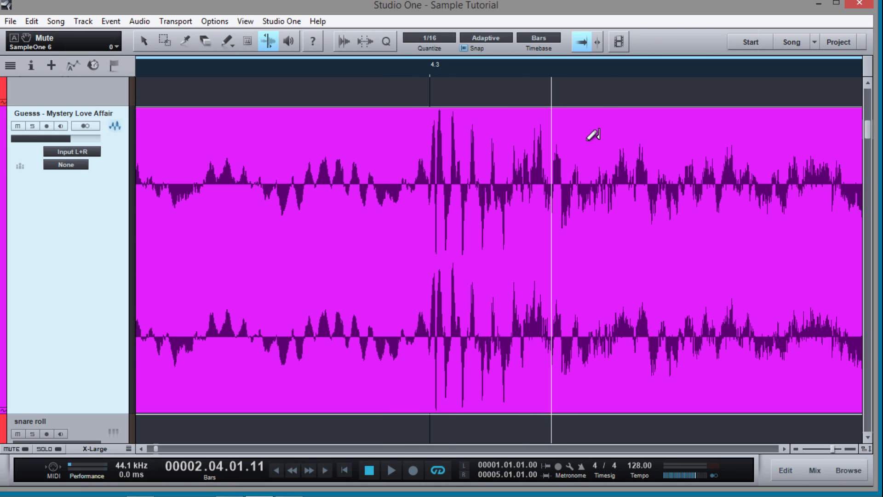
Warp the late transient midway between beat 4.4 and bar 5 back onto its grid line.
scroll(601, 99, up, 2)
scroll(603, 59, down, 4)
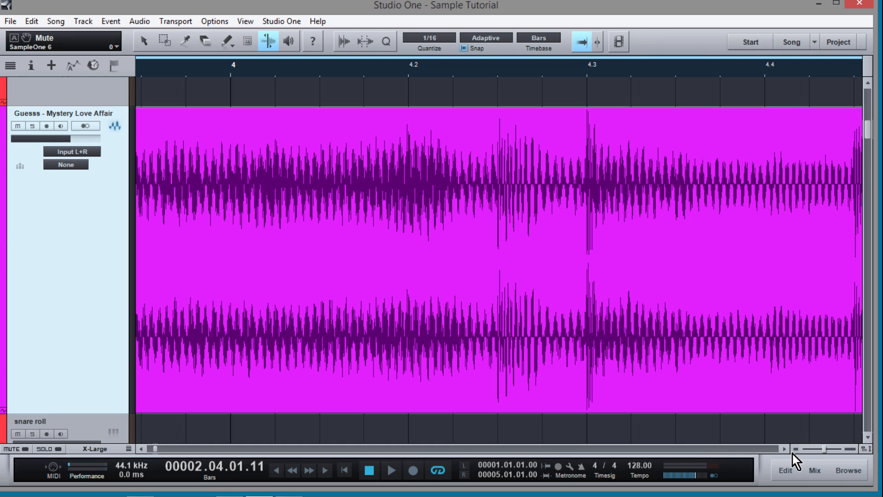
click(785, 449)
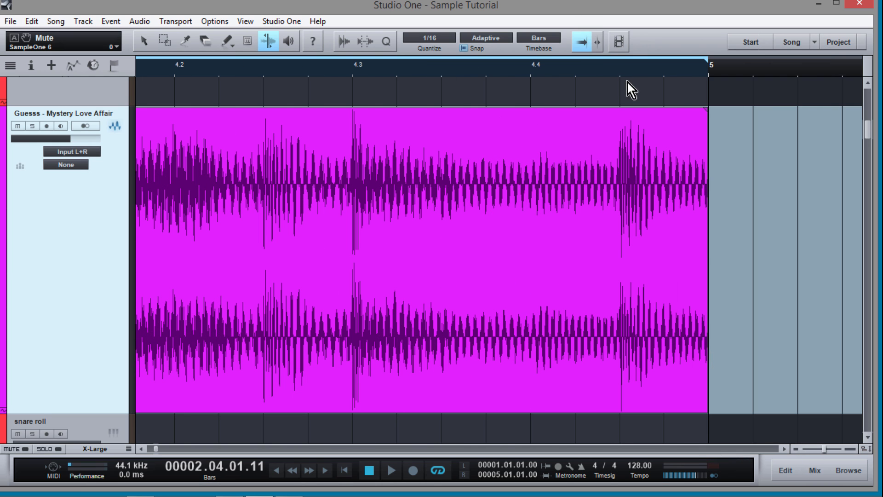
drag(628, 81, 528, 111)
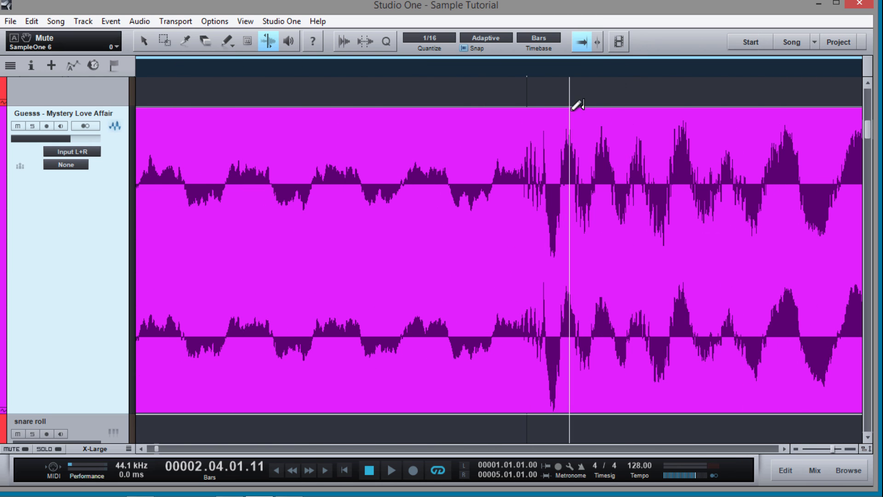
click(547, 129)
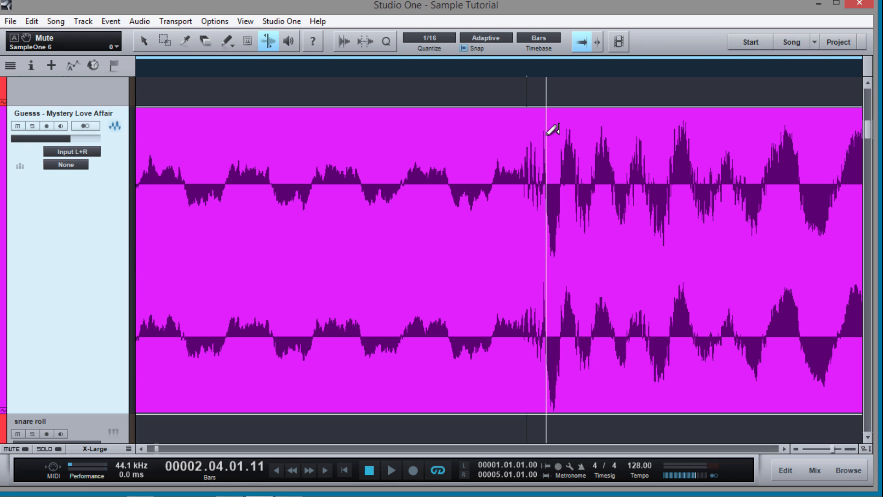
key(ctrl+z)
drag(547, 134, 533, 144)
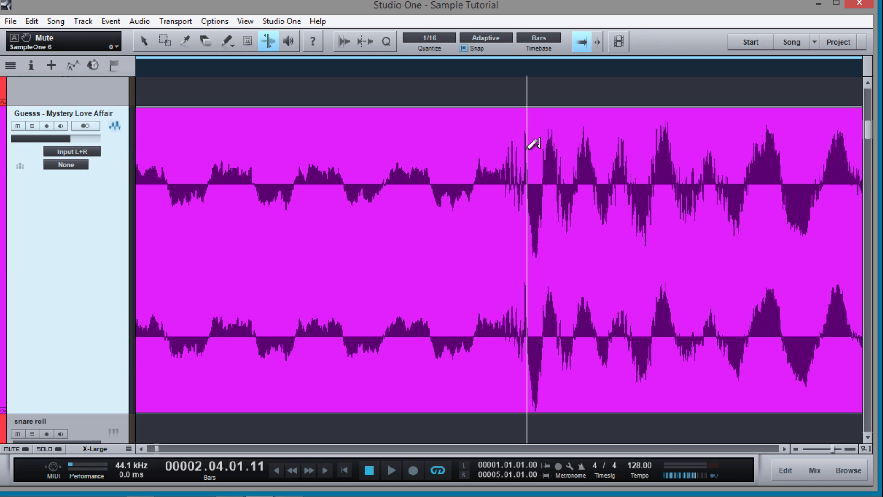
Turn on the metronome and play the full four-bar clip from the start to check its timing.
drag(527, 68, 545, 40)
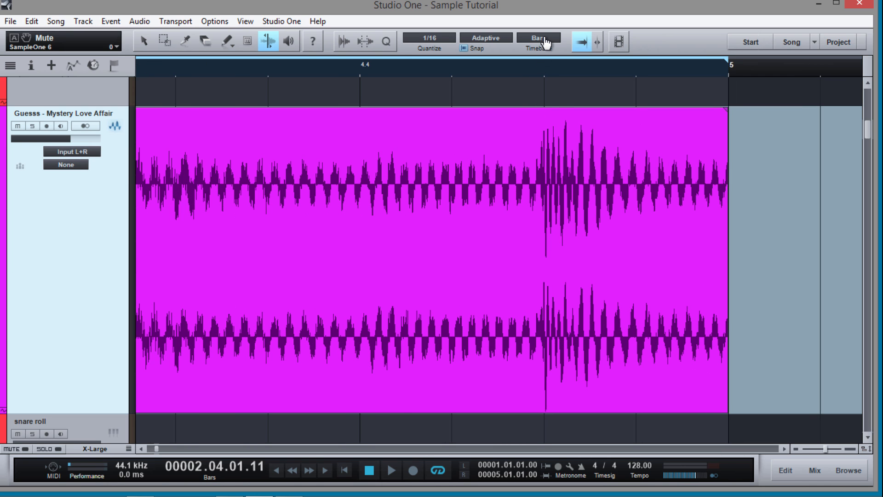
drag(733, 75, 702, 10)
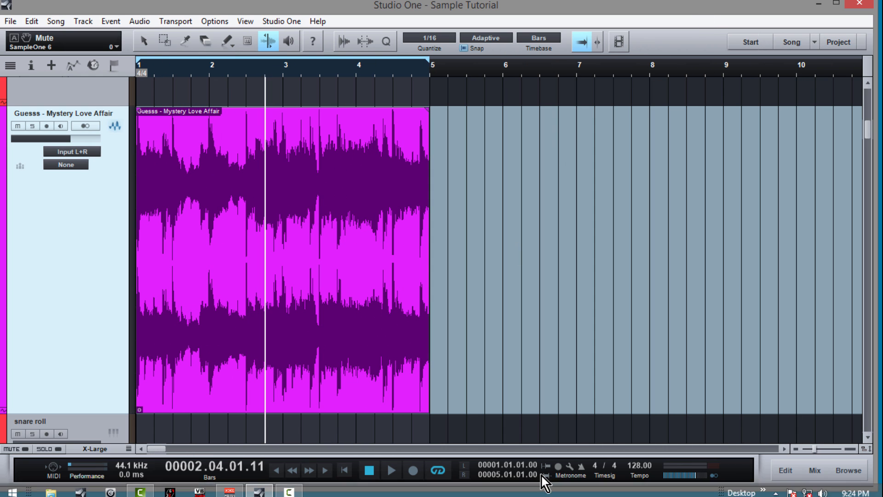
key(comma)
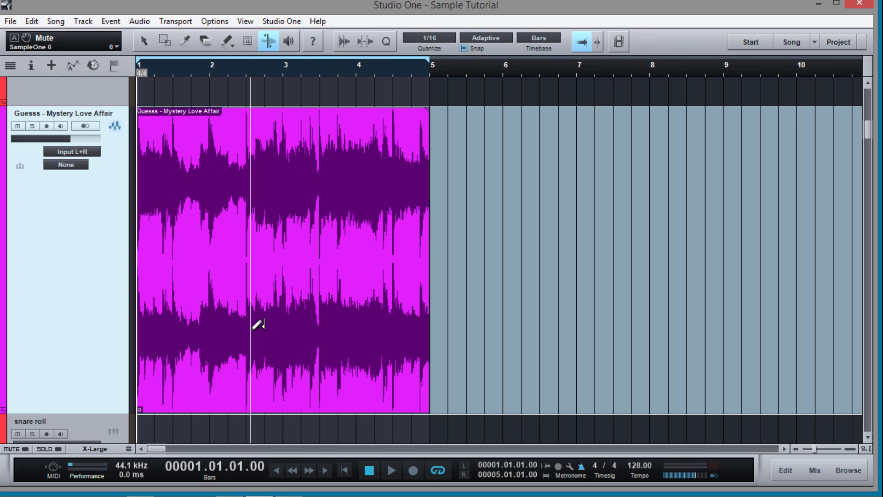
key(space)
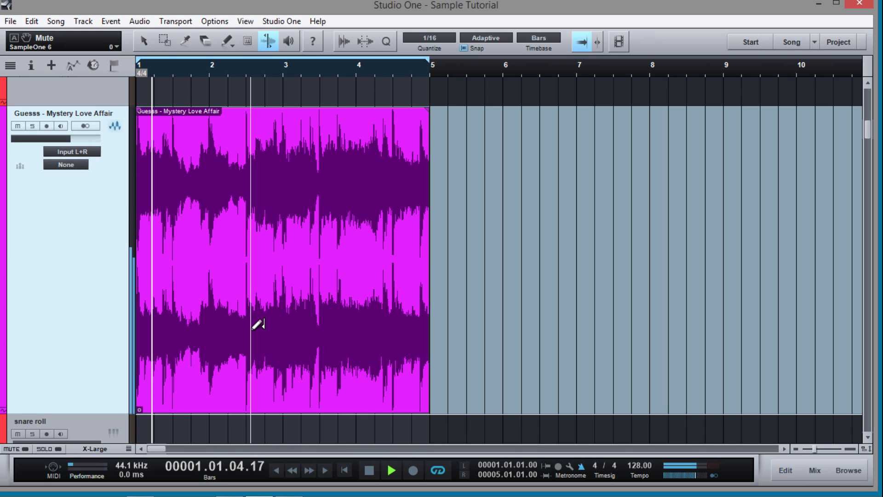
key(space)
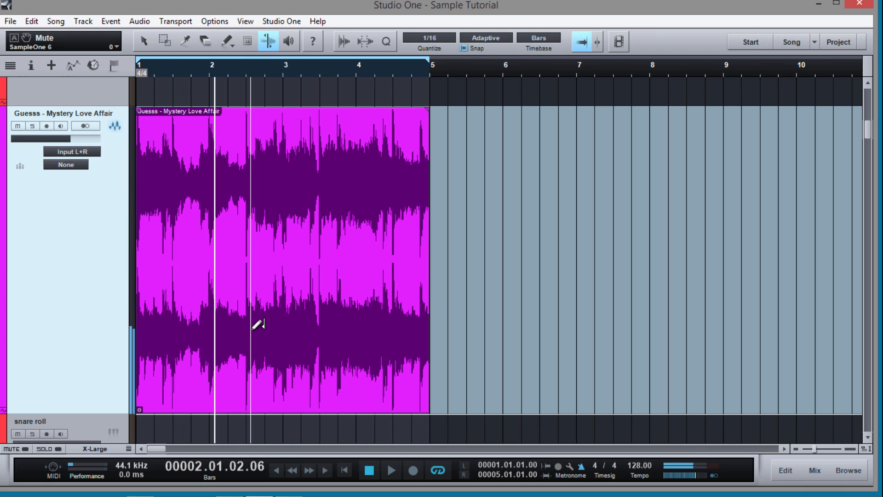
Bounce the bent Guesss - Mystery Love Affair clip and play the bounced audio from the start.
key(1)
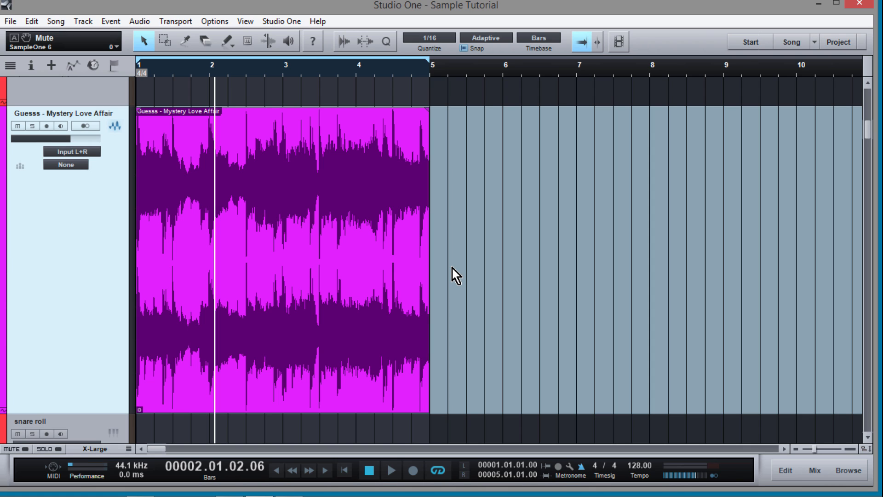
drag(452, 279, 449, 291)
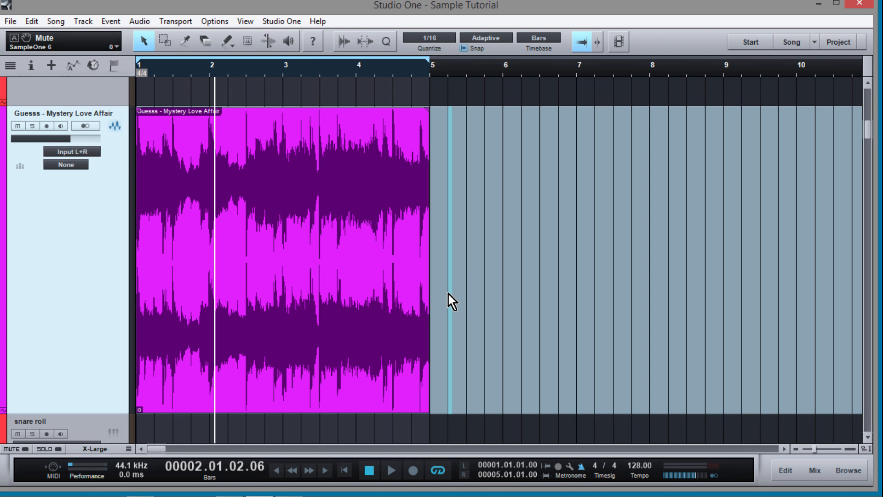
click(280, 314)
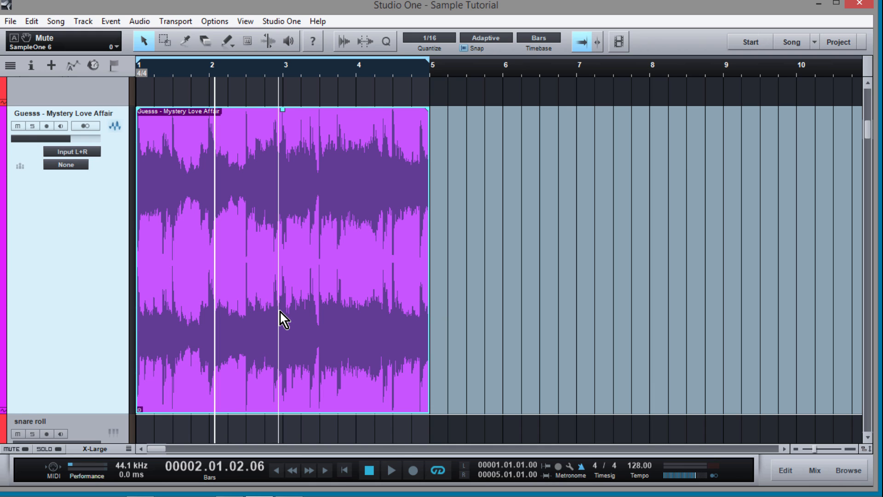
key(ctrl+b)
right_click(280, 313)
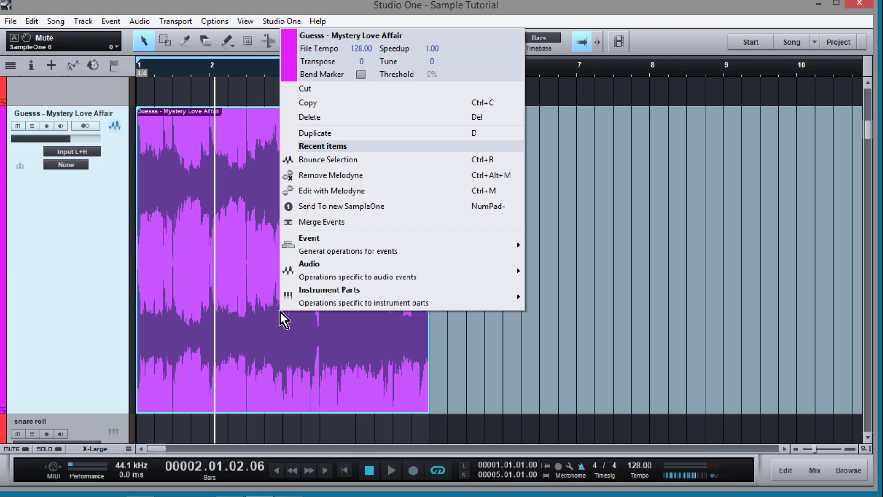
mouse_move(514, 264)
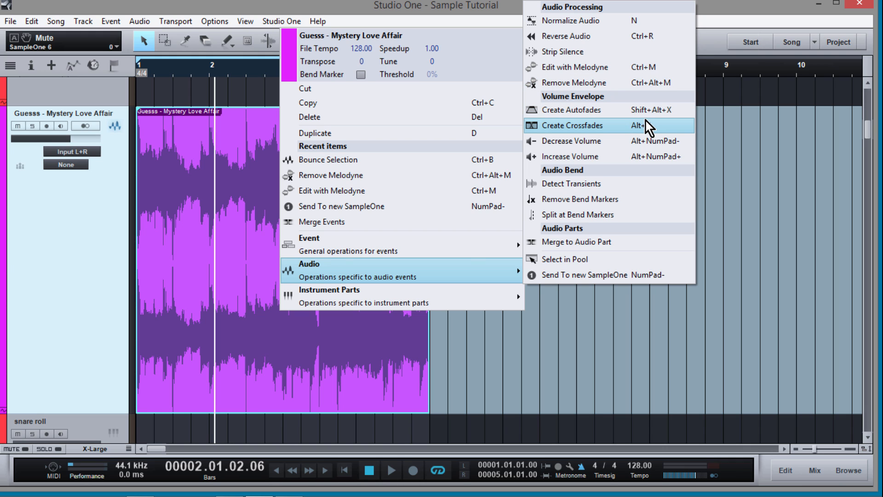
mouse_move(462, 252)
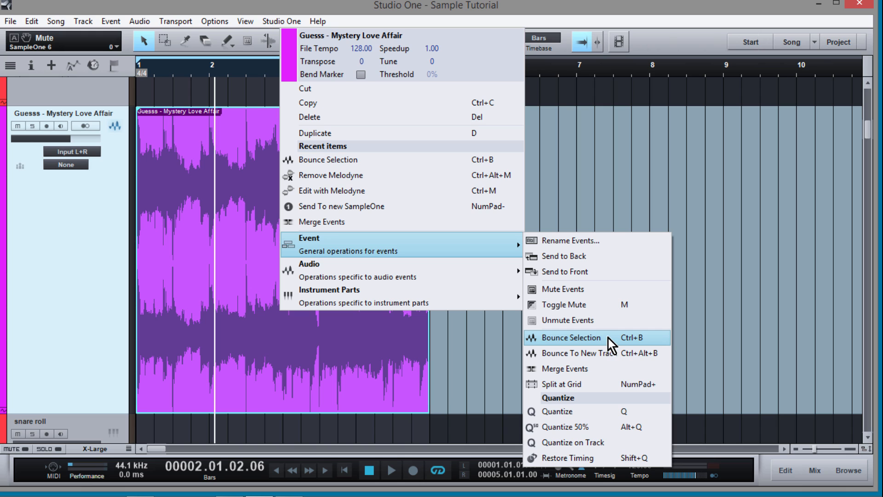
click(710, 234)
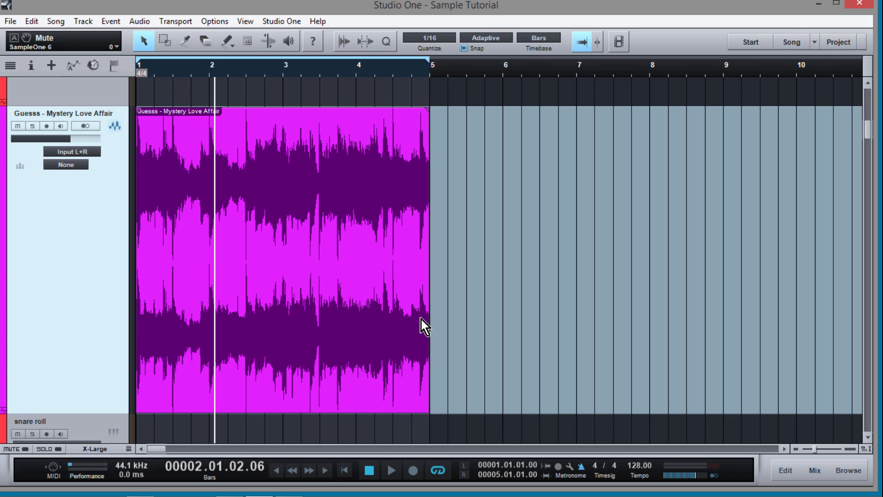
key(Home)
key(space)
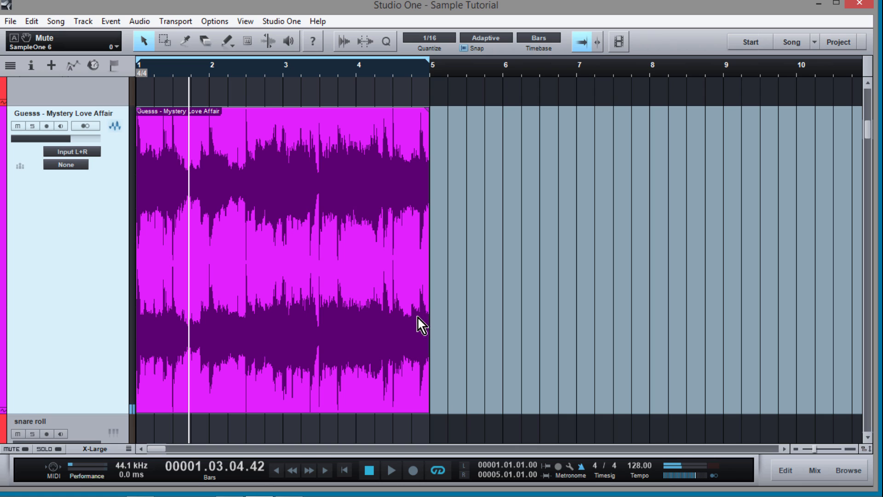
Open the bounced clip for editing with Melodyne and enlarge the editor to show more of its notes.
click(316, 280)
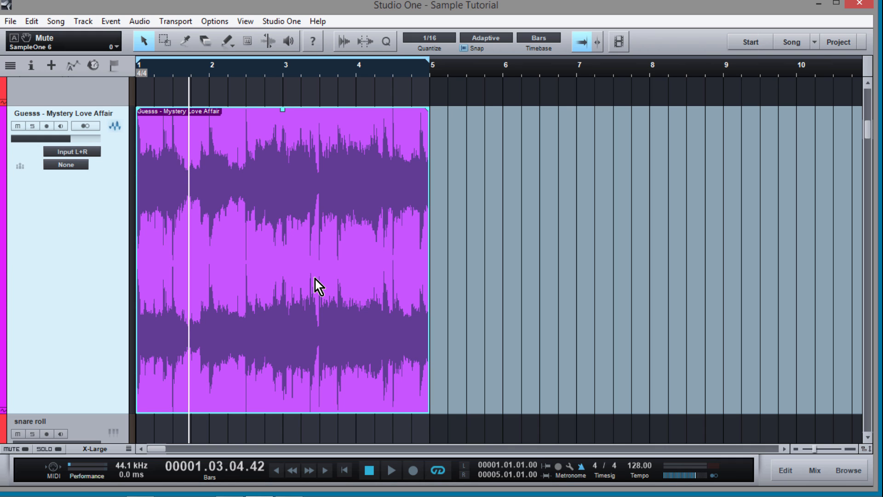
right_click(315, 279)
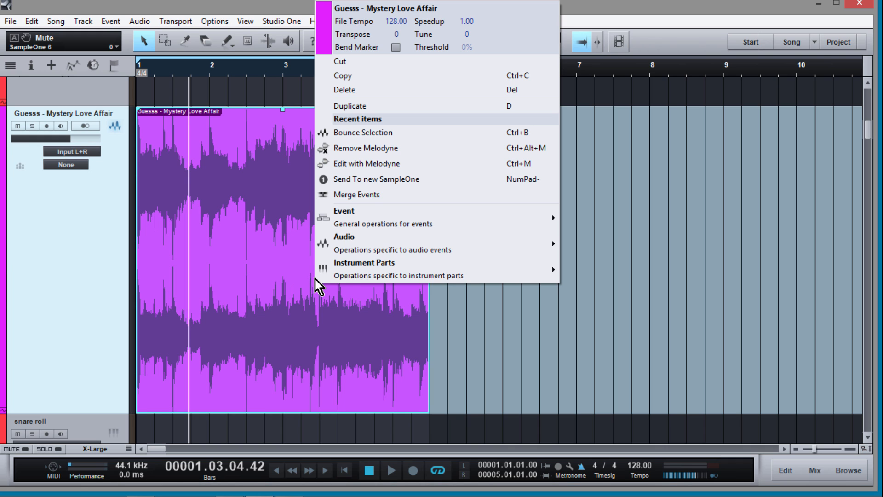
click(426, 163)
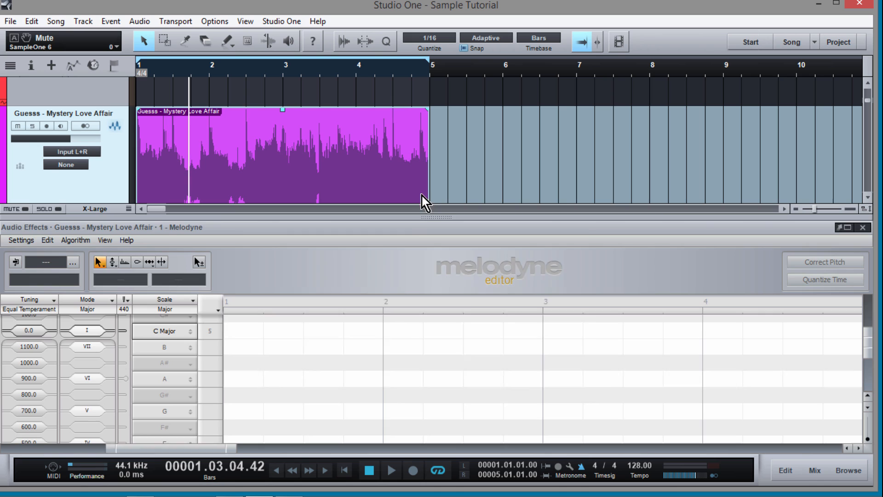
click(559, 435)
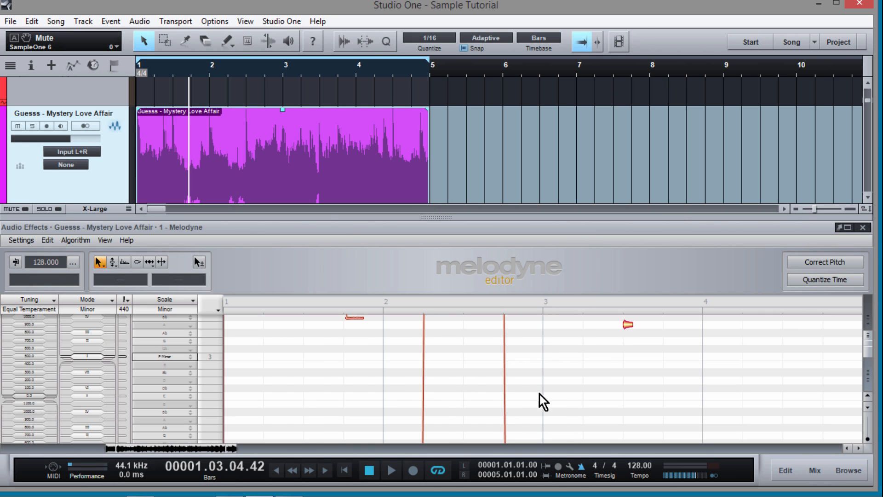
drag(309, 224, 320, 114)
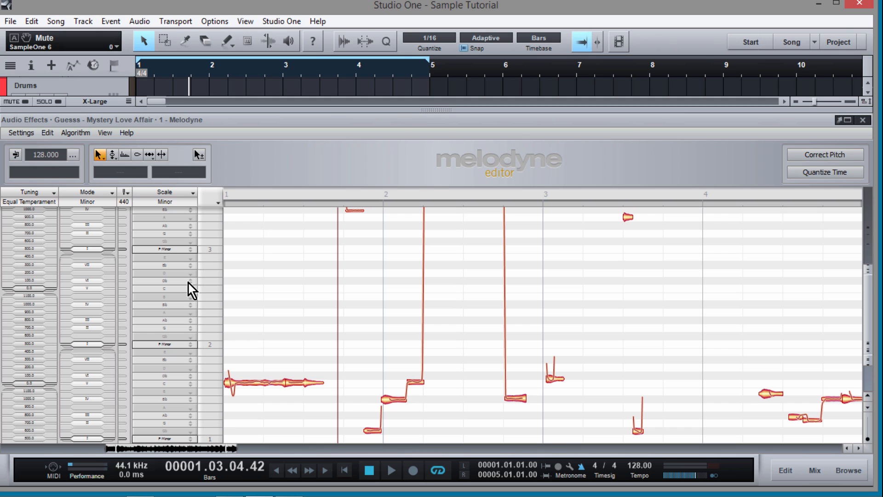
Examine the Scale Editor options, the alternative scales offered for the clip's key and the detected notes across the octaves.
click(220, 203)
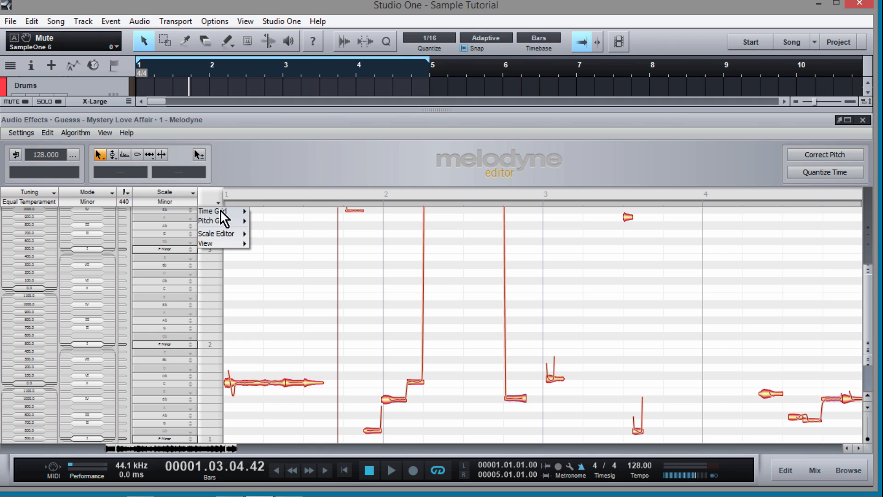
mouse_move(225, 231)
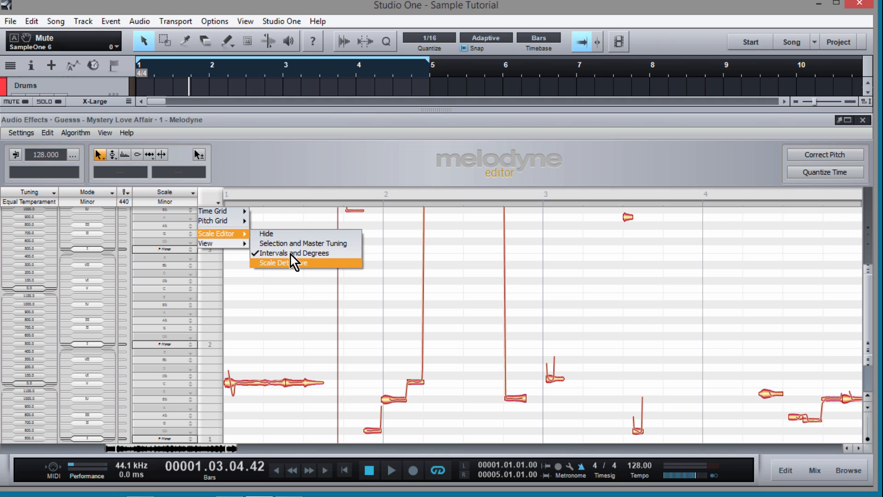
click(291, 147)
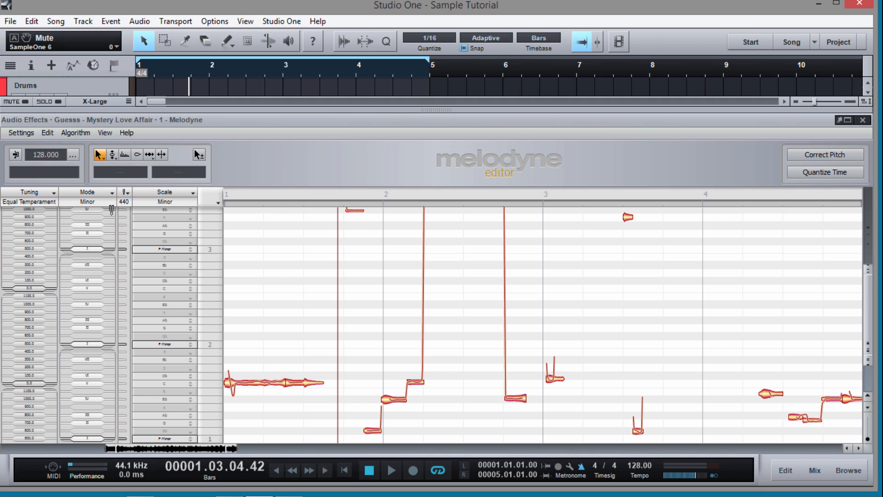
click(176, 251)
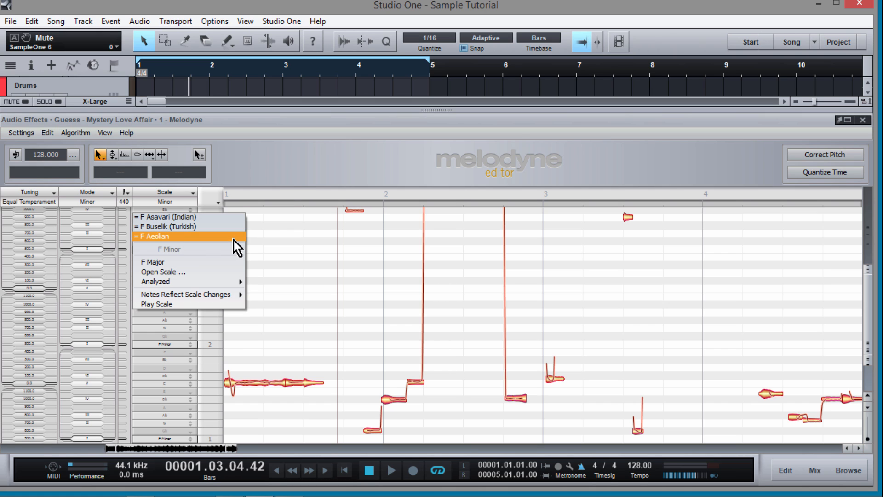
click(291, 181)
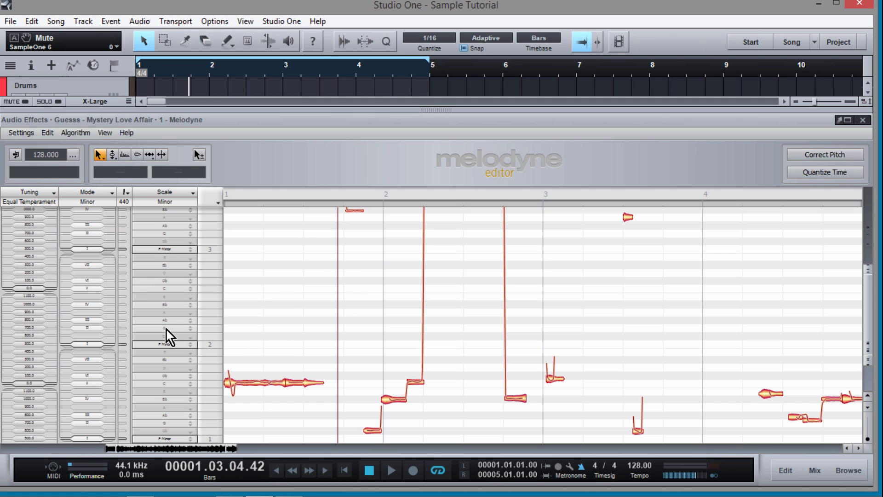
scroll(299, 290, down, 3)
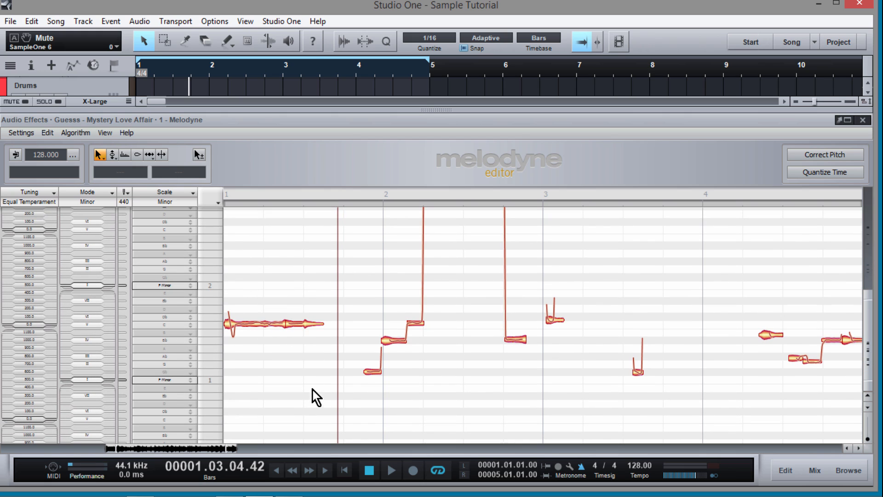
scroll(312, 391, up, 1)
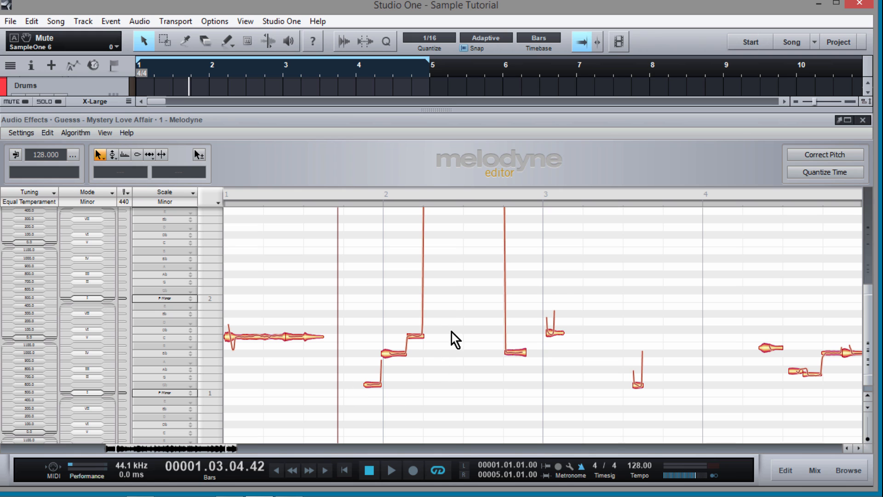
scroll(420, 321, up, 15)
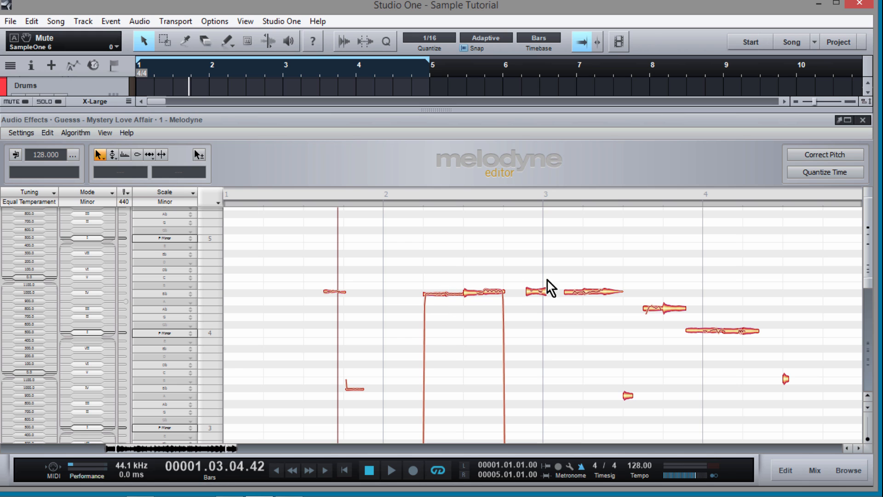
scroll(450, 339, down, 12)
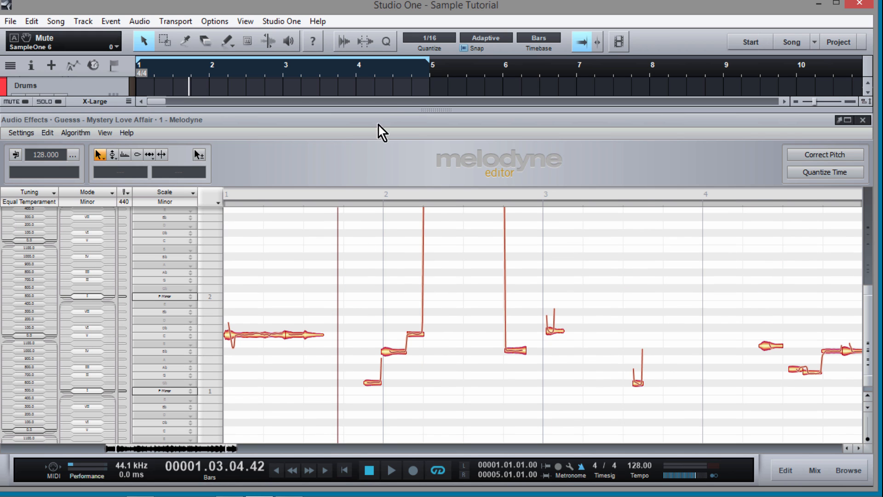
Extract the Guesss - Mystery Love Affair clip's detected notes as a note part on the Drums instrument track.
drag(386, 111, 380, 217)
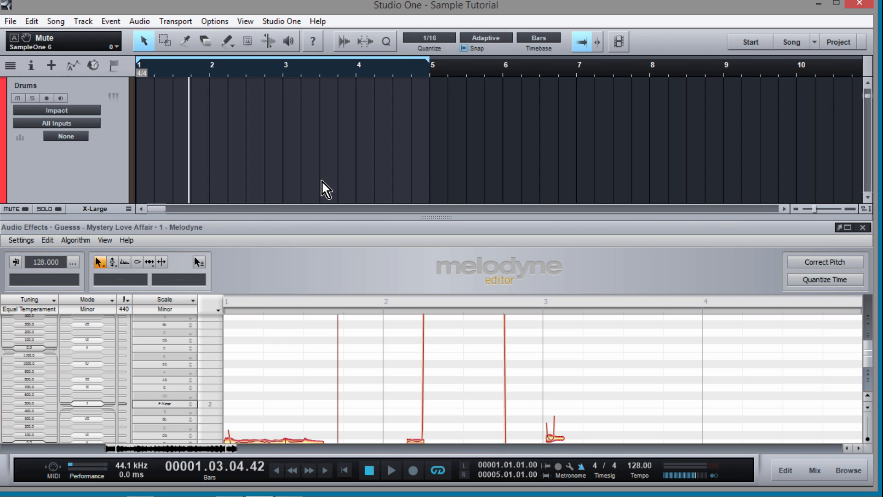
key(F2)
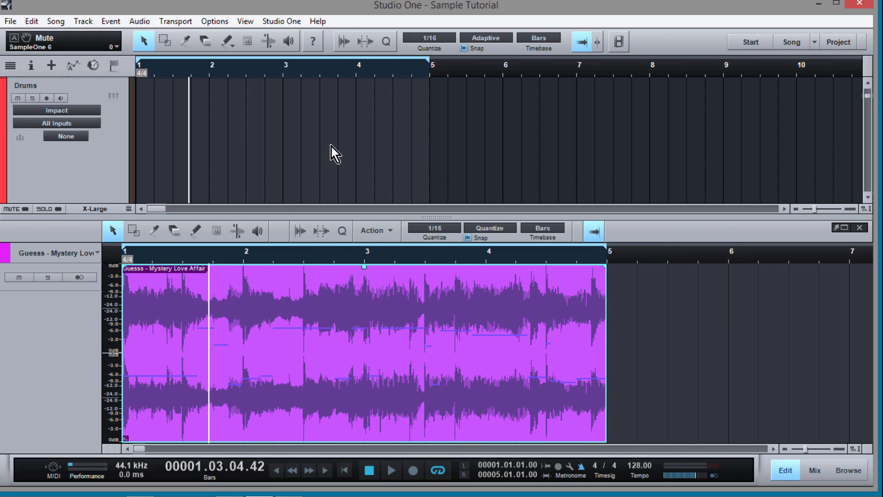
scroll(330, 145, down, 2)
drag(316, 217, 316, 350)
scroll(294, 219, down, 8)
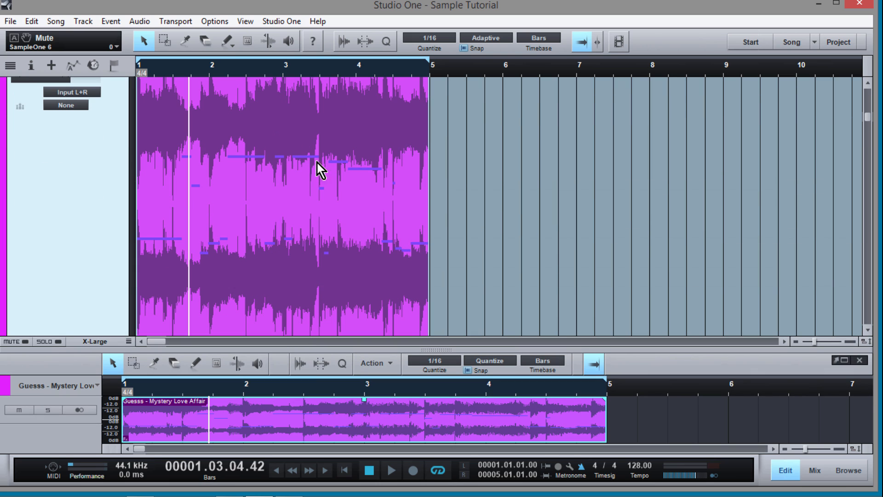
scroll(489, 153, down, 6)
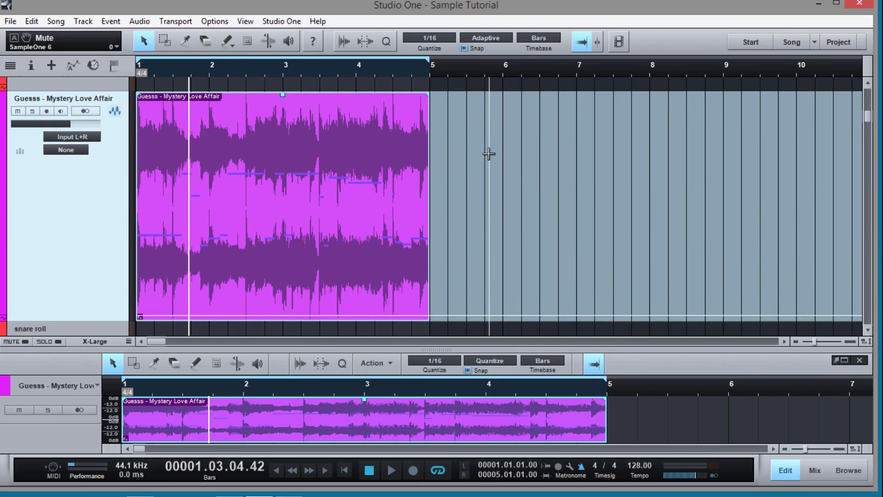
scroll(488, 153, down, 2)
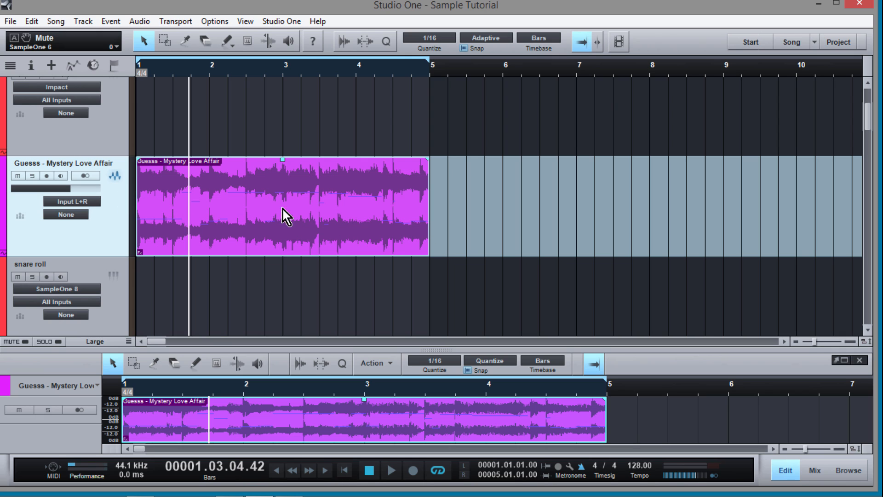
click(313, 211)
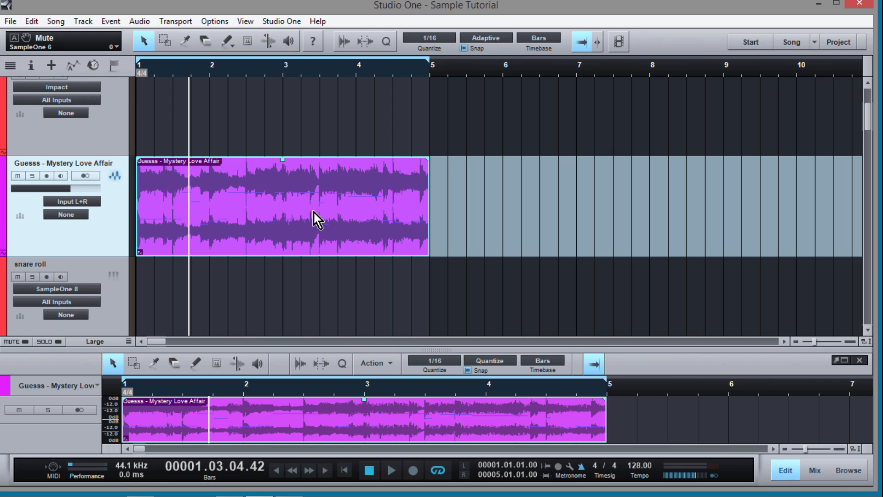
drag(313, 208, 303, 144)
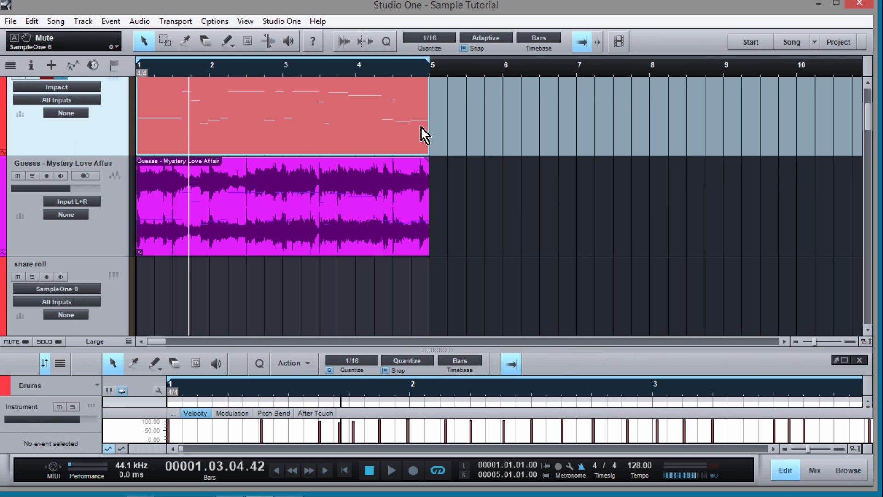
Open the extracted note part on the Drums track and examine its notes in an enlarged editor.
scroll(428, 151, up, 3)
double_click(240, 213)
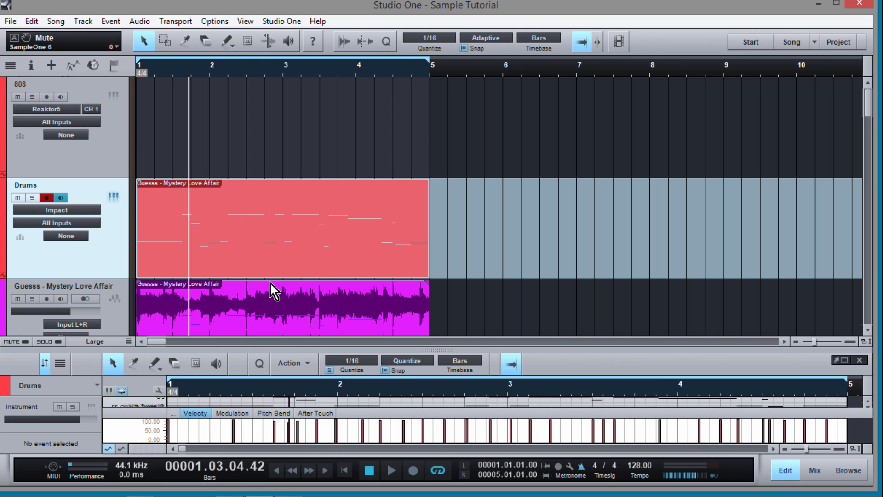
drag(329, 352, 330, 145)
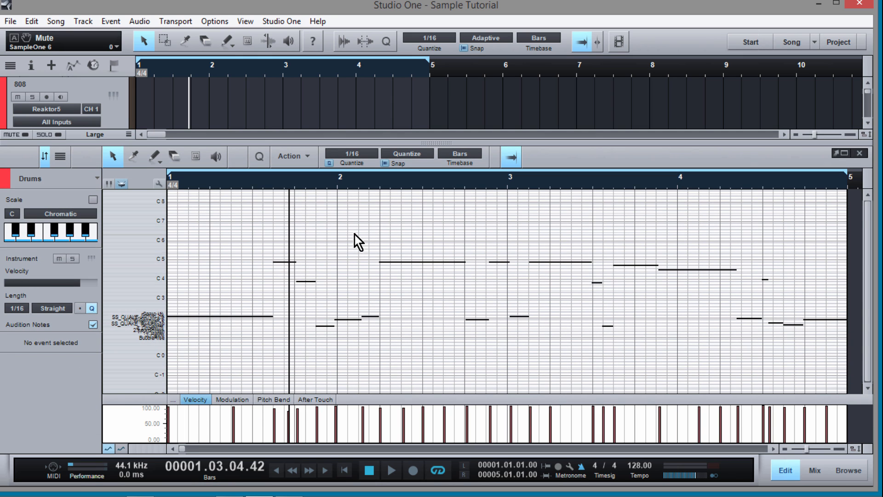
scroll(357, 242, up, 4)
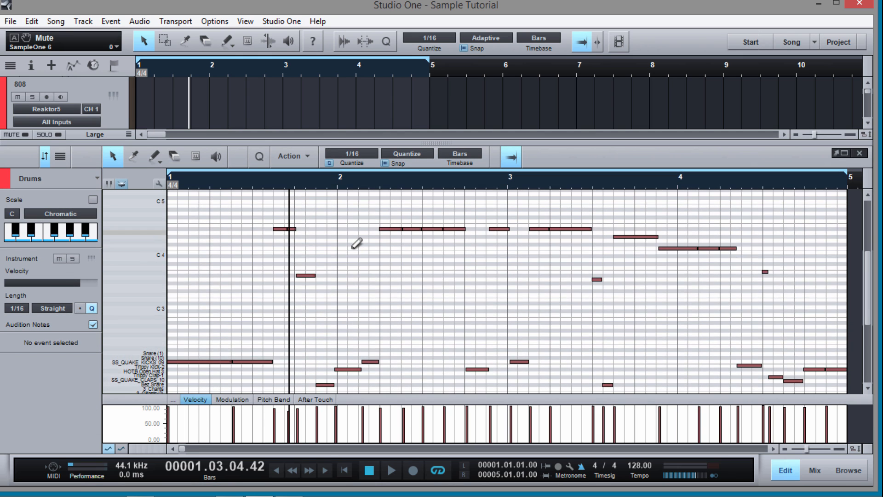
scroll(357, 243, down, 1)
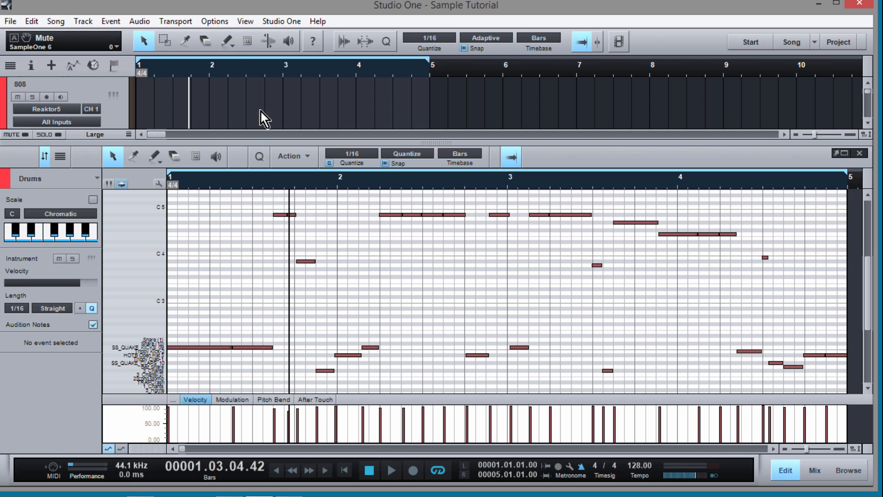
Move the extracted note part from the Drums track to the start of the kontakt2 track.
drag(259, 143, 256, 335)
scroll(534, 156, down, 4)
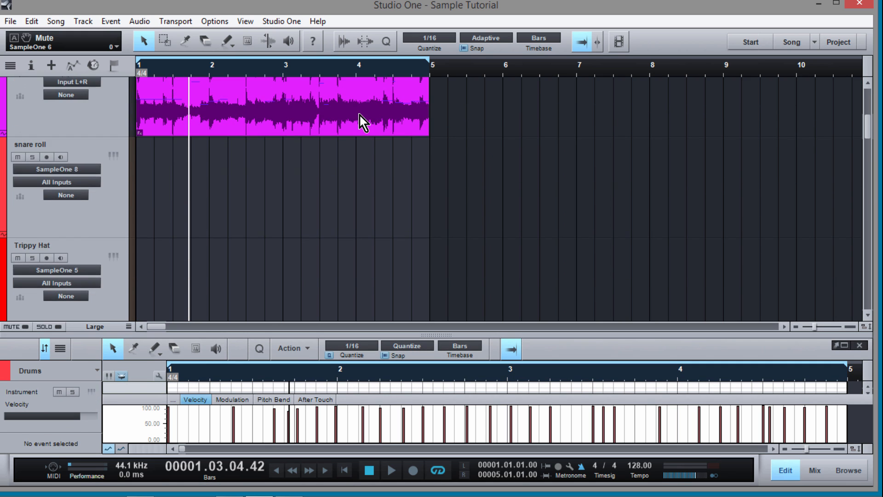
scroll(364, 117, up, 2)
scroll(299, 321, down, 6)
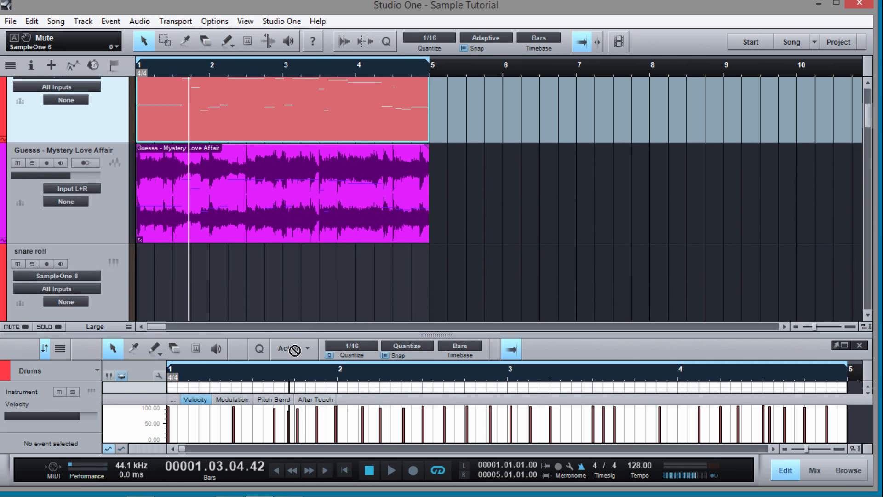
drag(291, 392, 292, 218)
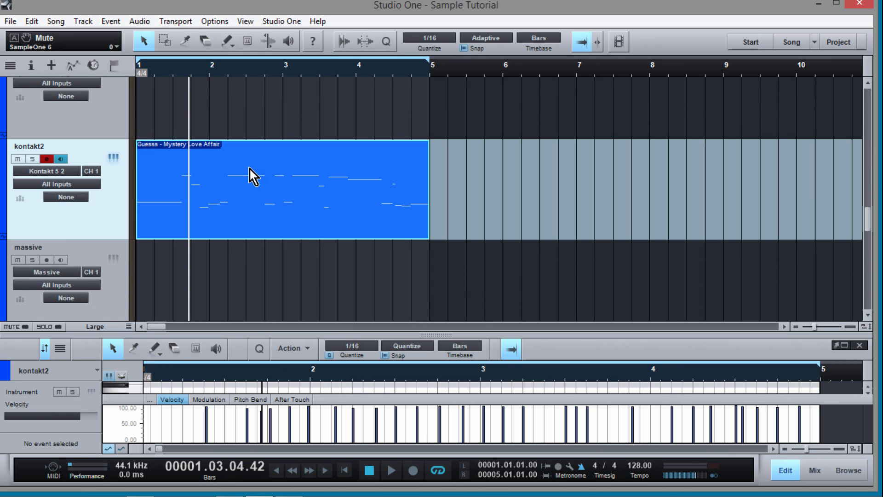
Mute the kontakt2 track and delete the part's notes above C3, keeping only the low bass notes.
click(16, 160)
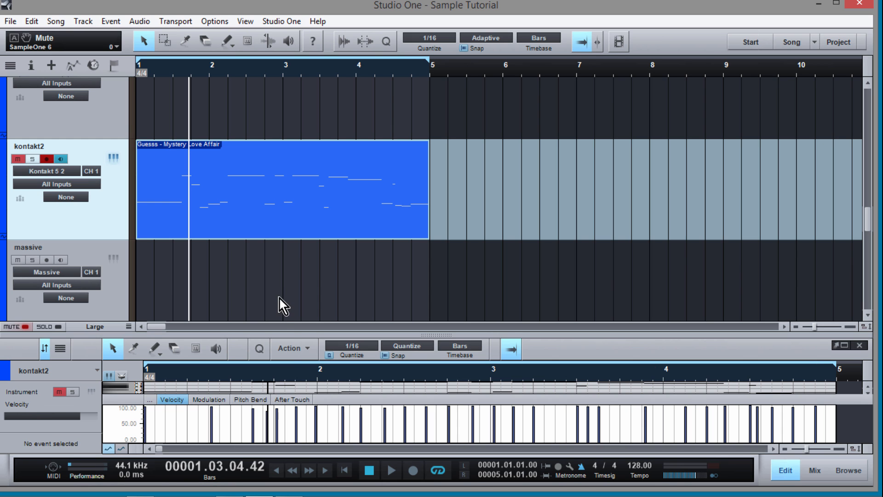
drag(287, 335, 312, 83)
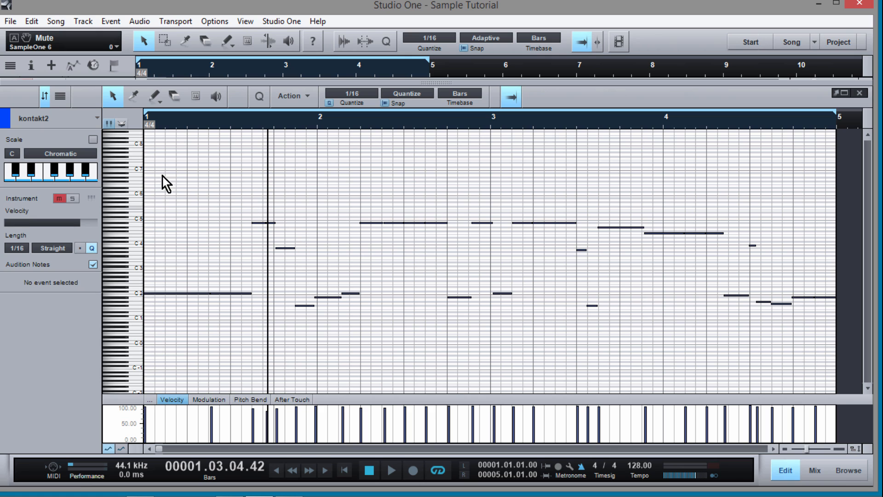
drag(186, 182, 777, 264)
key(Delete)
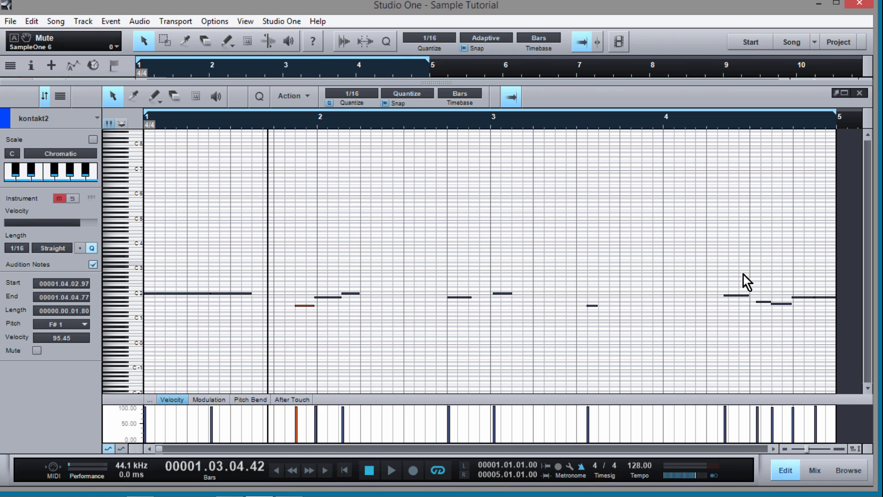
Delete the remaining bass notes and remove the emptied part from the kontakt2 track.
drag(165, 242, 827, 339)
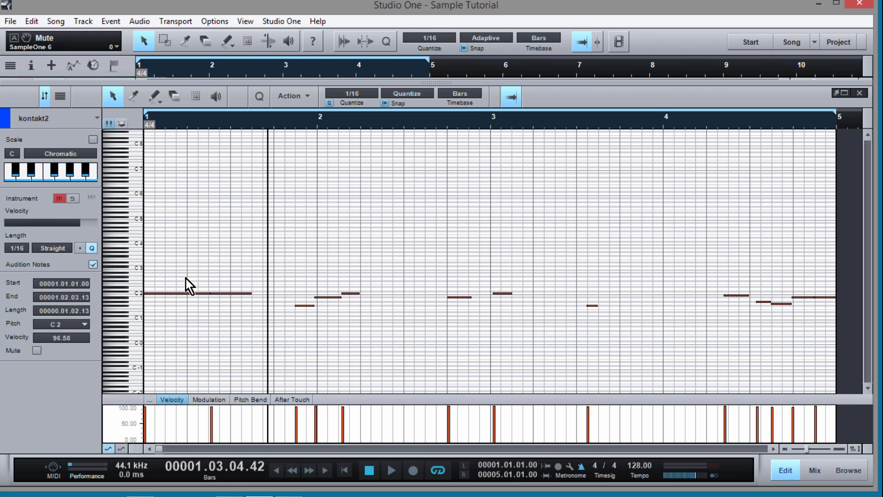
drag(160, 255, 831, 333)
key(Delete)
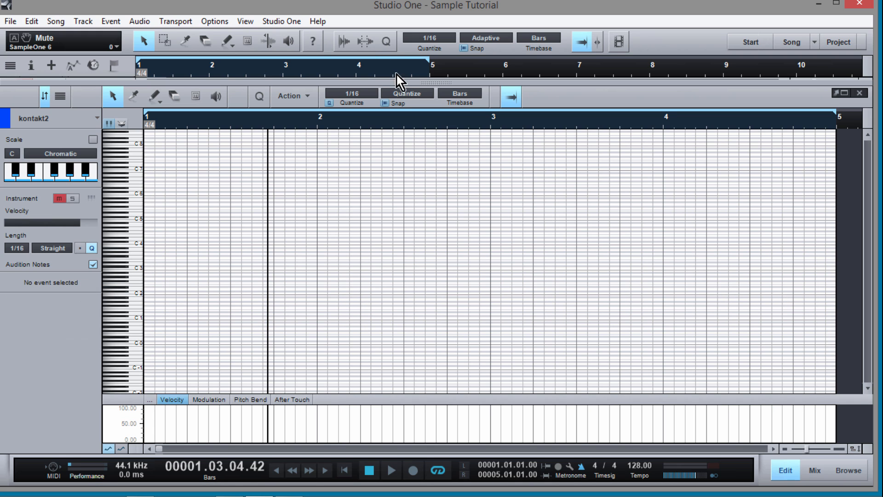
drag(399, 82, 399, 340)
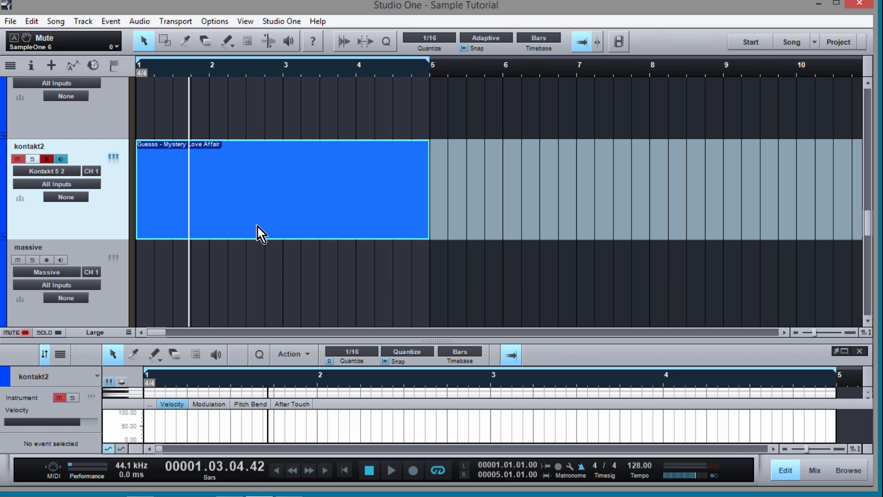
key(Delete)
Show the Guesss - Mystery Love Affair clip in the audio editor, enlarge the arrangement area and select the clip.
scroll(226, 196, up, 5)
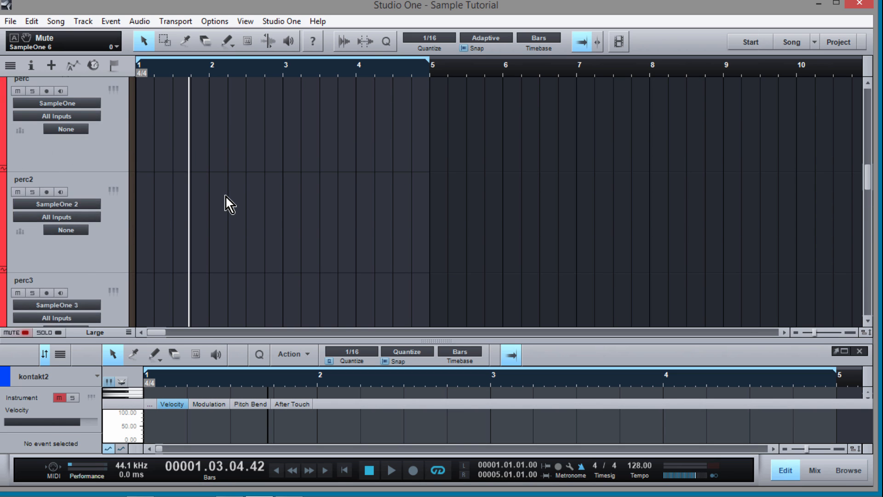
scroll(226, 197, up, 8)
scroll(225, 202, down, 1)
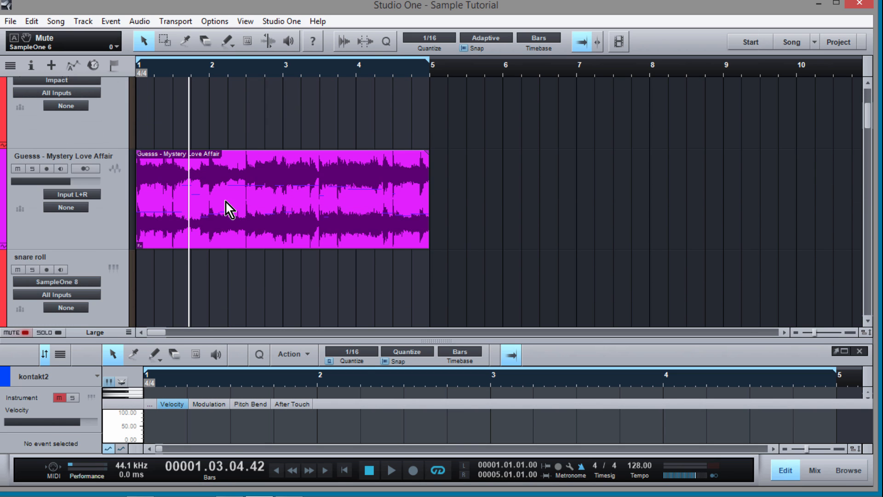
double_click(225, 203)
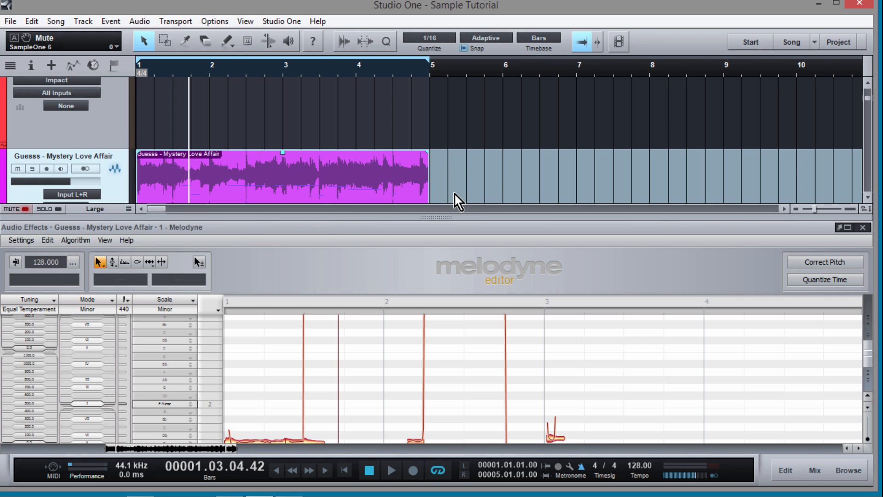
key(F2)
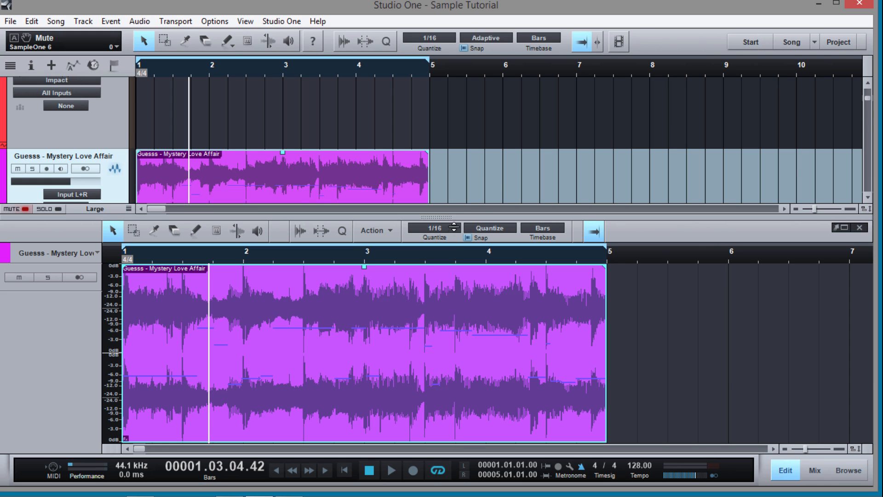
drag(454, 216, 443, 337)
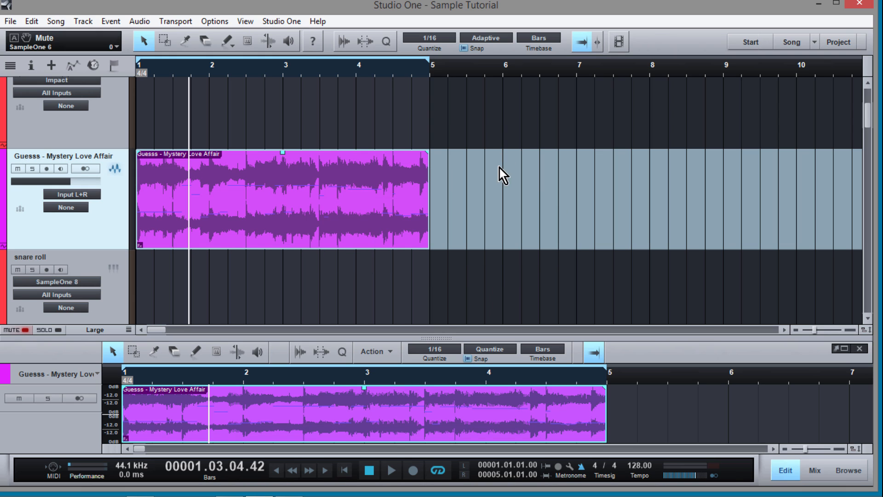
click(318, 195)
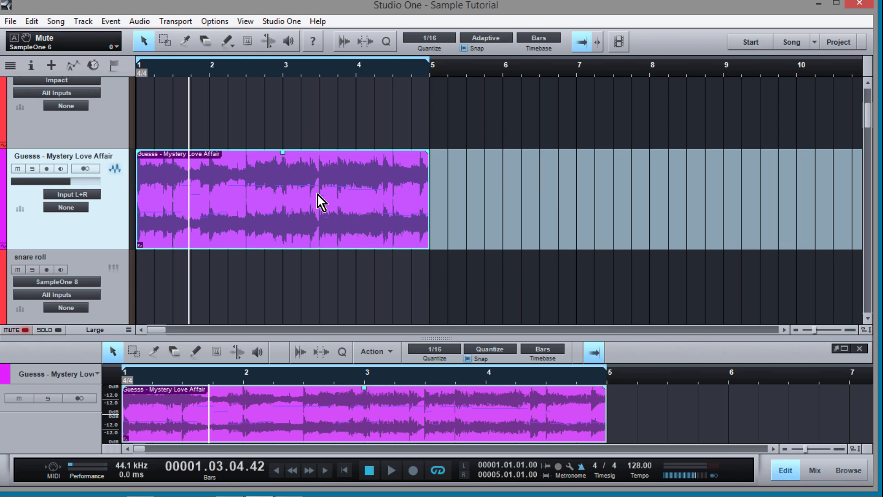
Bounce the selected Guesss - Mystery Love Affair clip to a new audio file on its track.
key(ctrl+b)
Create an empty four-bar part on the snare roll track and set its note editor scale to F Natural Minor.
double_click(140, 291)
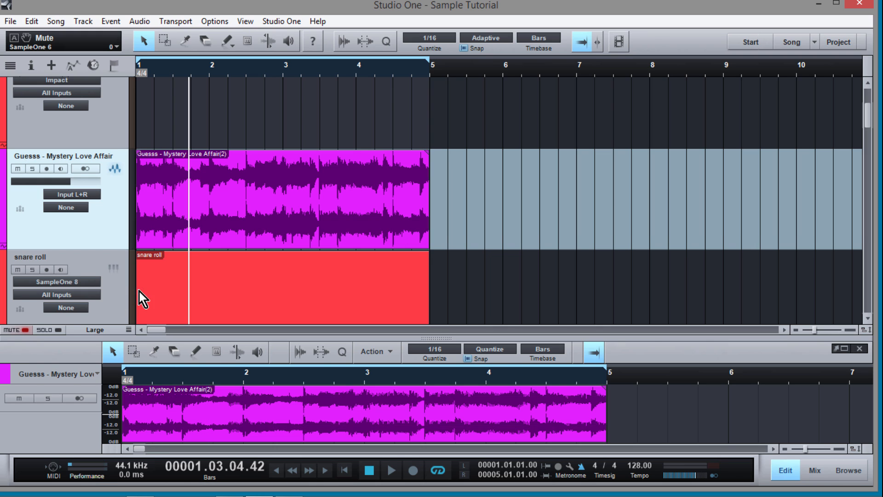
drag(167, 341, 167, 179)
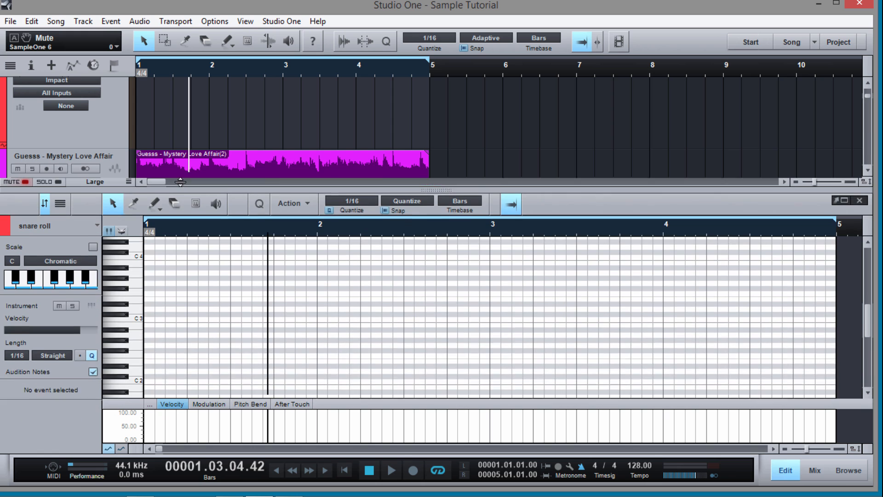
click(21, 248)
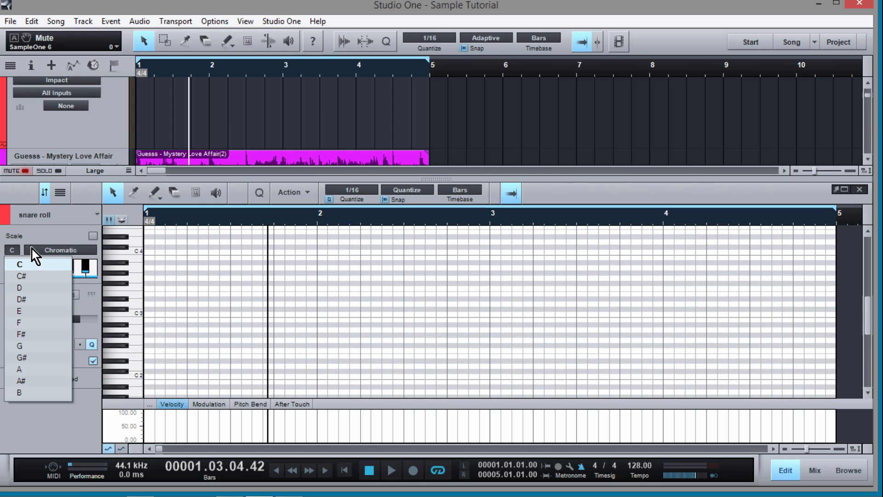
click(53, 329)
click(74, 253)
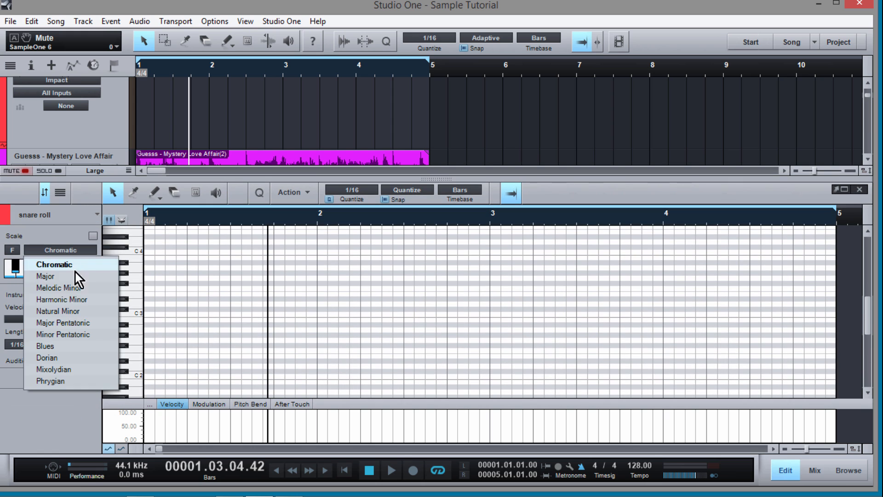
click(75, 315)
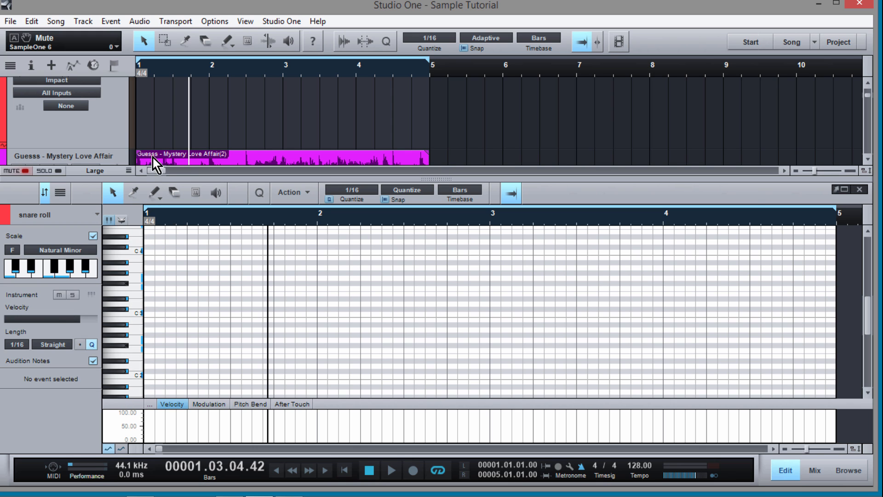
Shrink the note editor and delete the empty part from the snare roll track.
drag(156, 179, 156, 351)
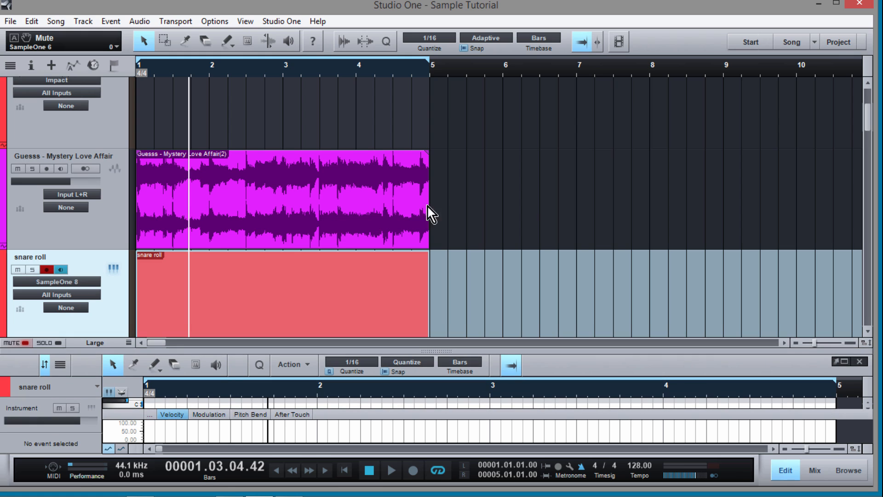
scroll(526, 207, down, 2)
scroll(526, 203, down, 1)
scroll(514, 209, up, 1)
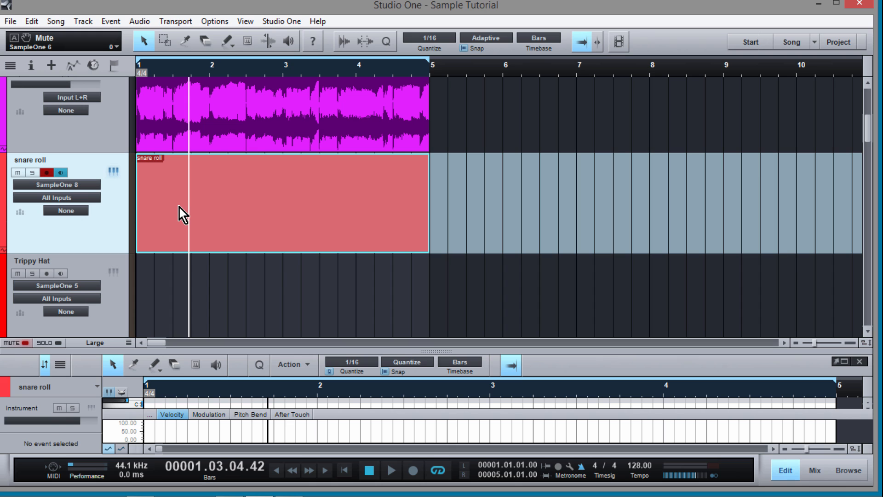
key(Delete)
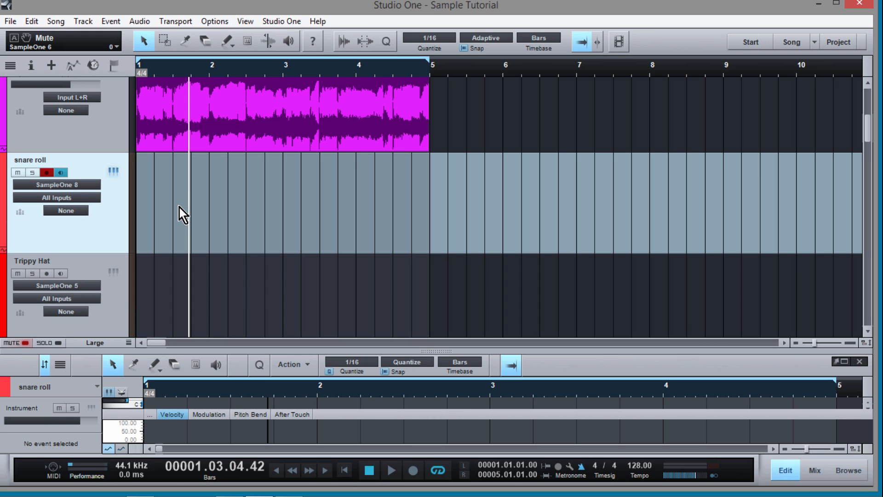
Play the bounced Guesss - Mystery Love Affair loop from the beginning.
scroll(177, 183, up, 3)
scroll(186, 187, down, 1)
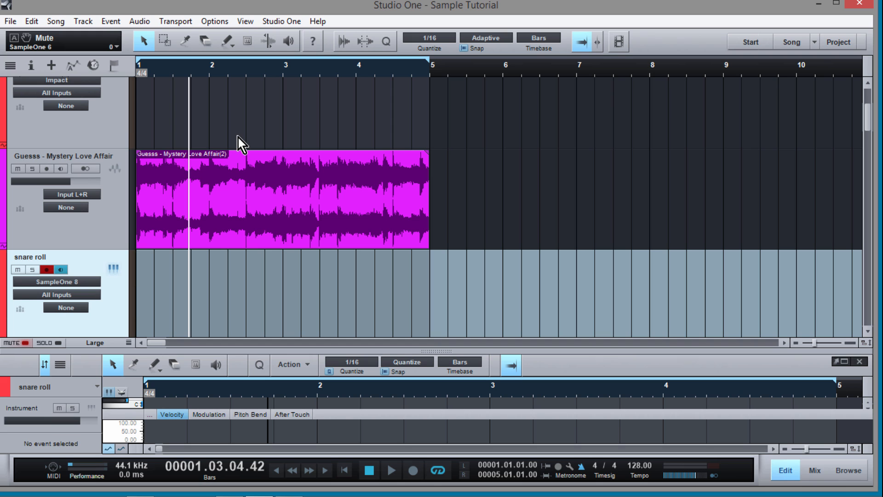
key(Home)
key(space)
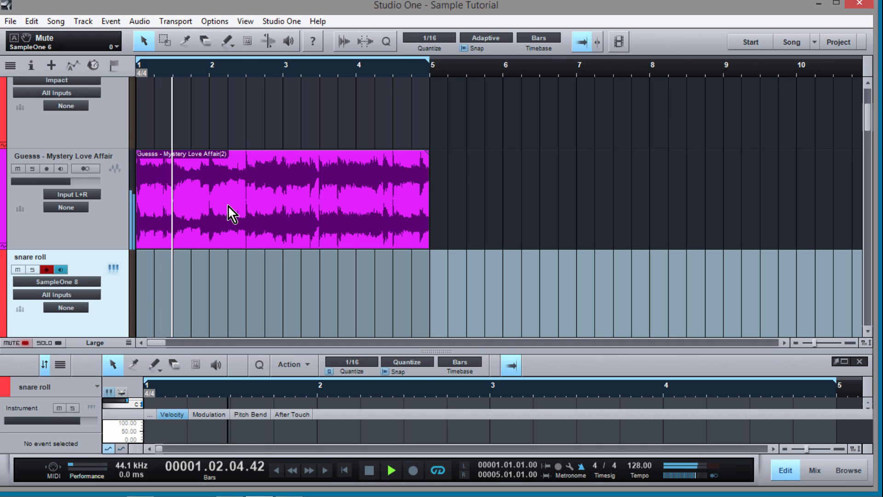
Show the track inspector and insert a Pro EQ on the snare roll track.
key(F4)
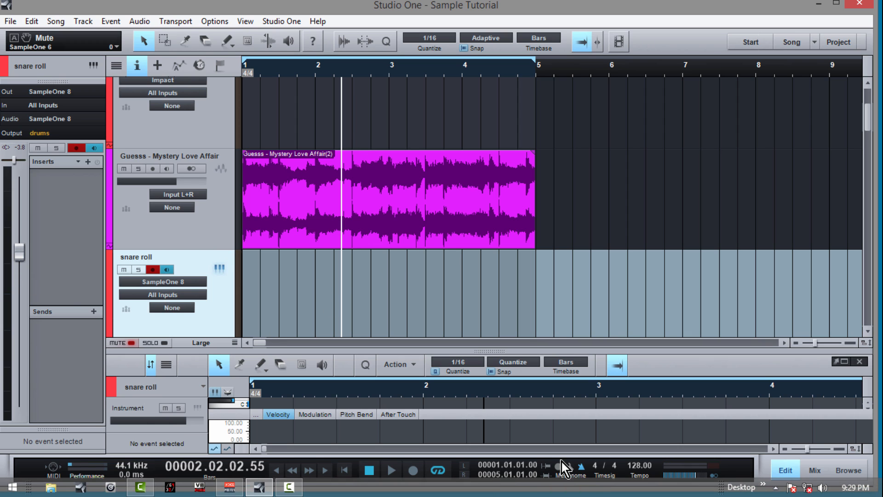
click(89, 162)
scroll(148, 325, down, 3)
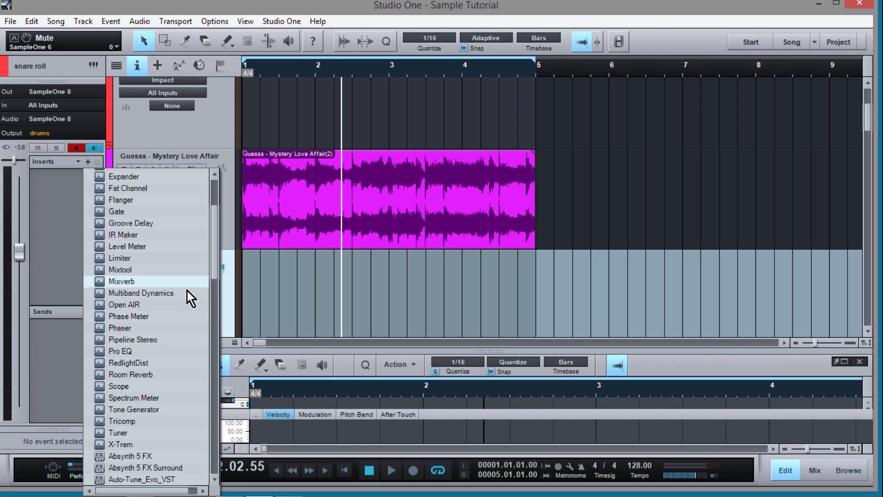
click(151, 356)
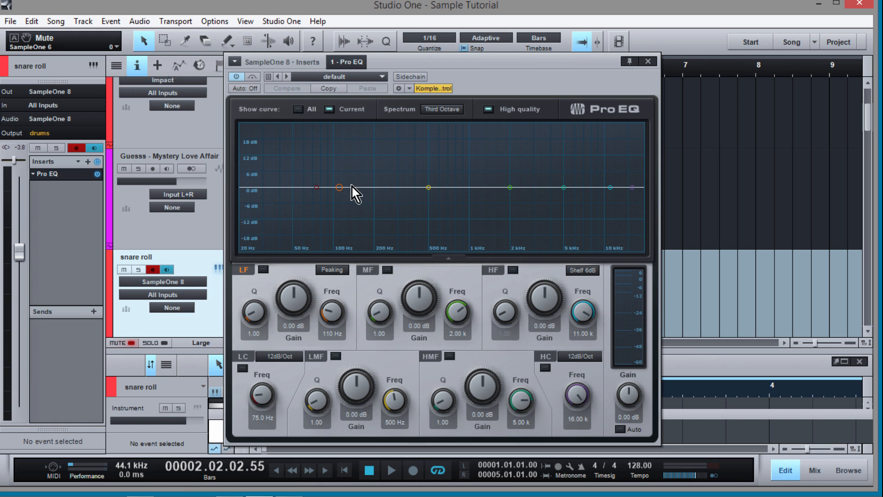
Enable the Pro EQ's low cut at 50.9 Hz with a 48dB/Oct slope and move its window aside.
drag(317, 189, 294, 191)
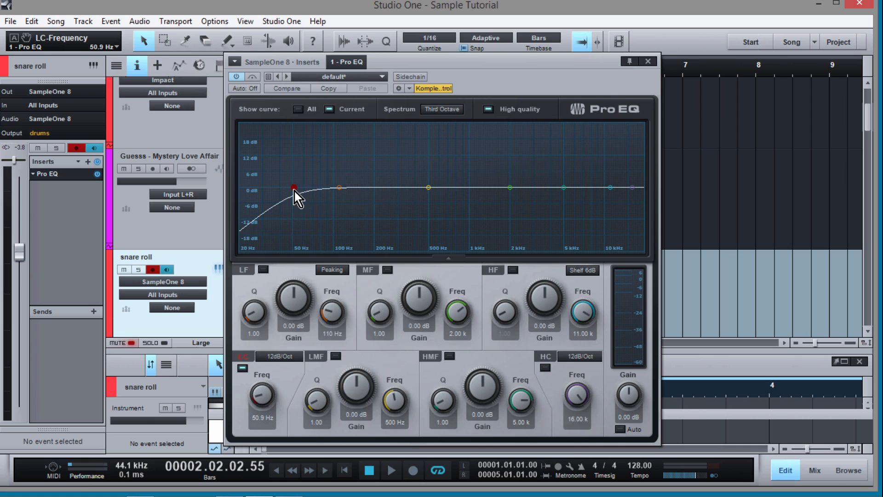
click(277, 356)
click(278, 418)
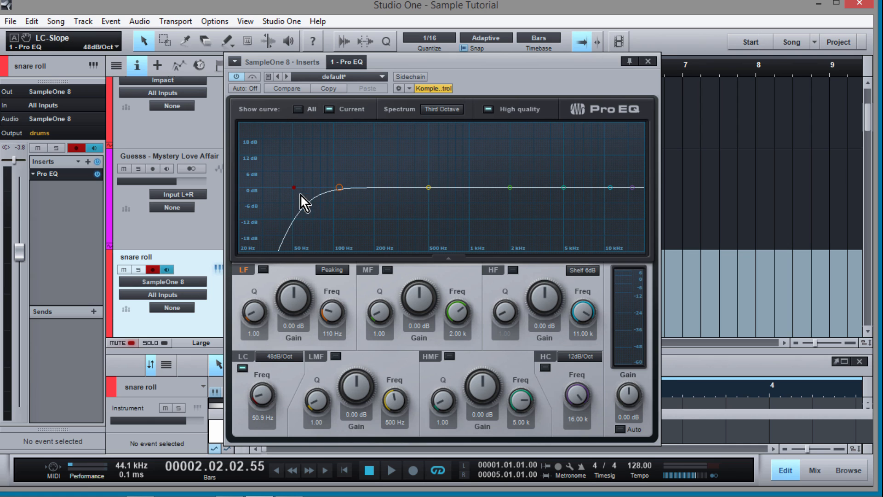
drag(499, 68, 656, 80)
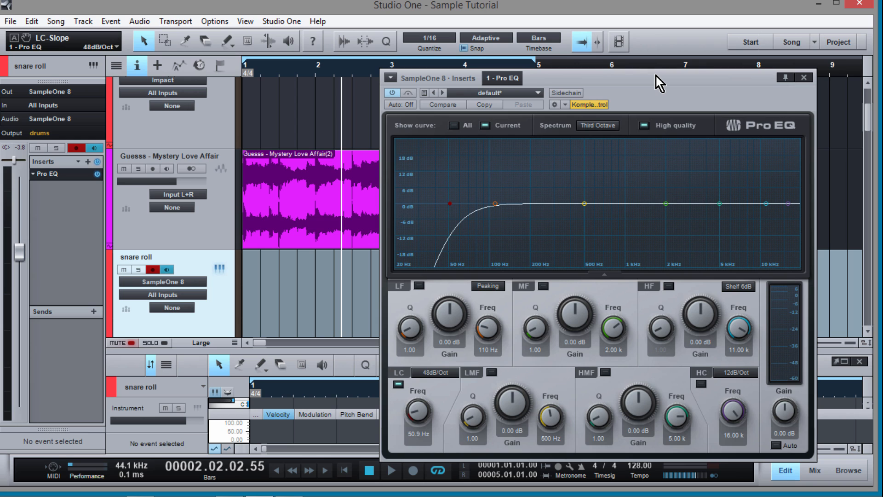
Play the loop from the start while checking the Pro EQ's spectrum display.
key(Home)
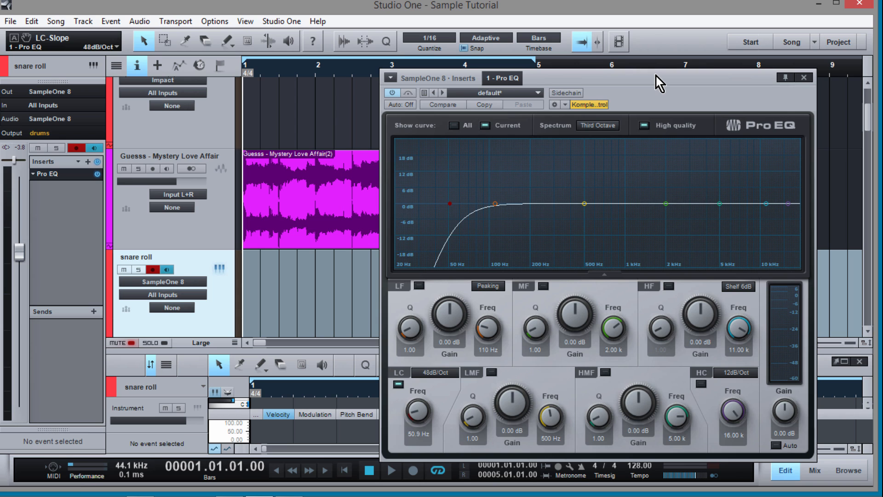
key(space)
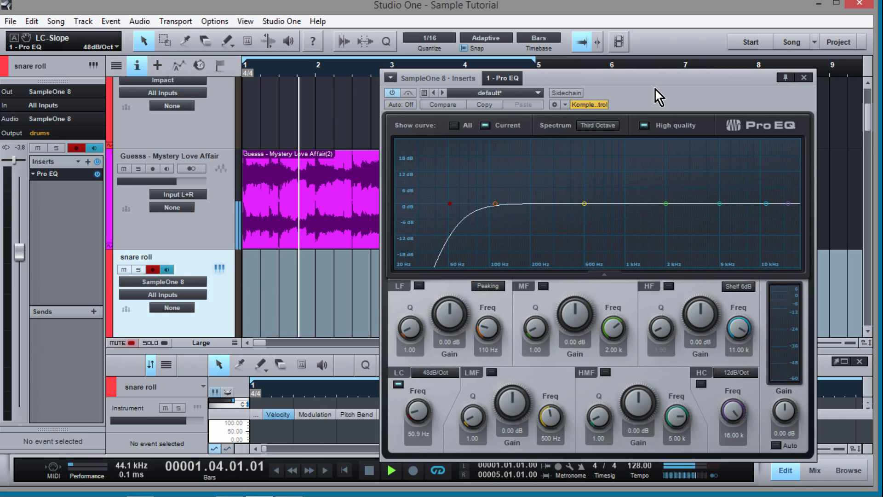
drag(579, 75, 459, 70)
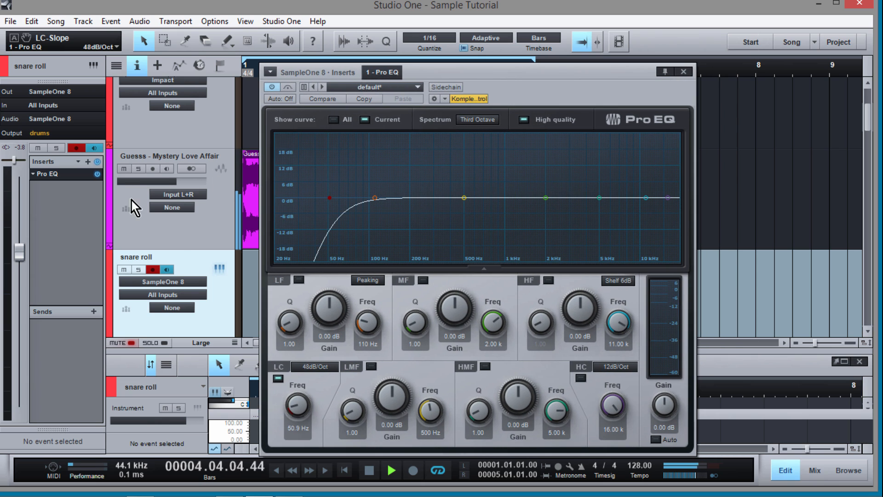
Close the snare roll equalizer, insert a Pro EQ on the Guesss - Mystery Love Affair track and restart playback.
click(161, 237)
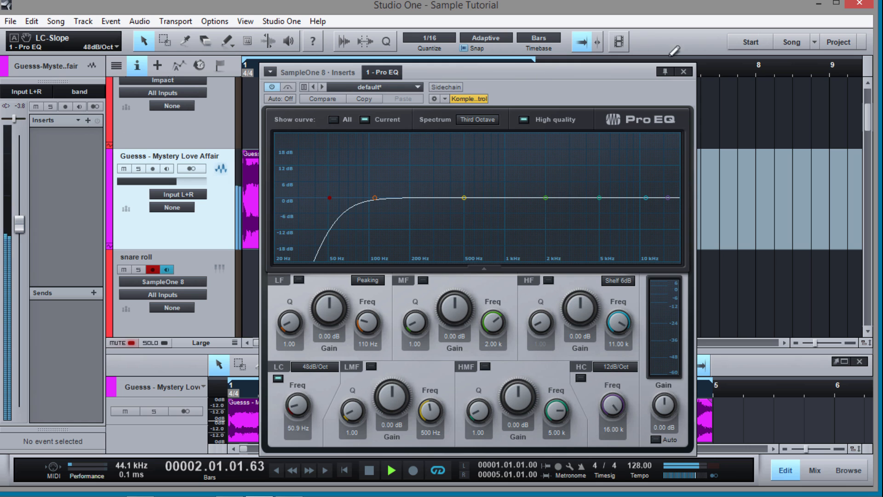
click(683, 72)
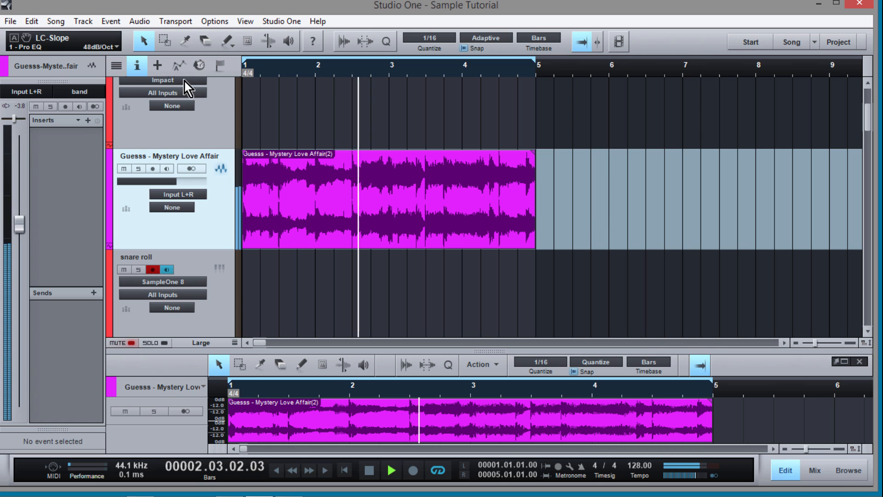
click(88, 120)
click(161, 413)
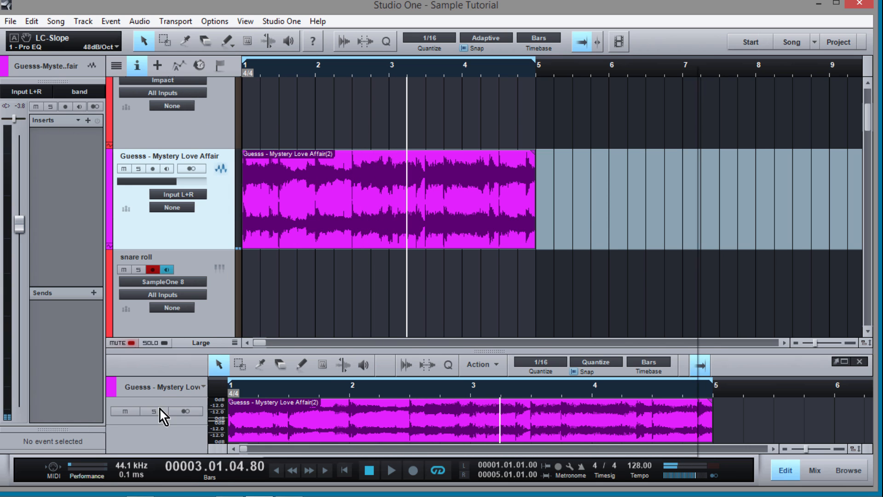
key(space)
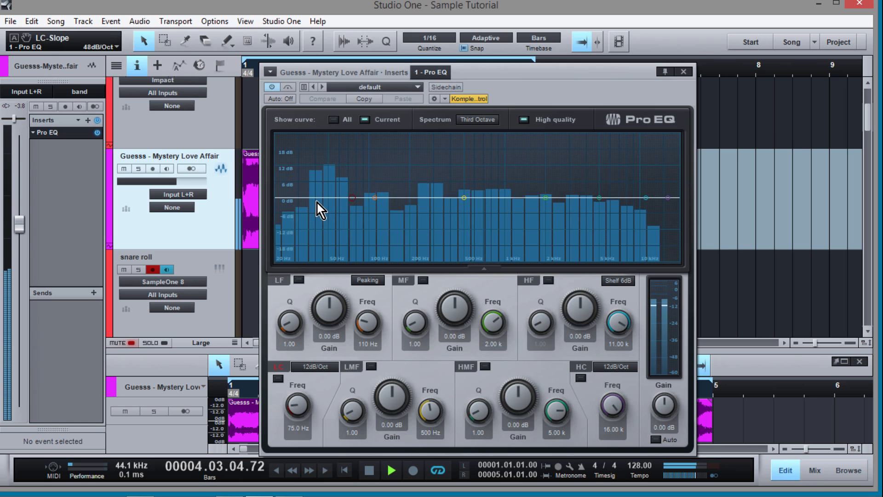
Lower the Guesss - Mystery Love Affair track volume to -59.1 dB.
drag(16, 228, 24, 285)
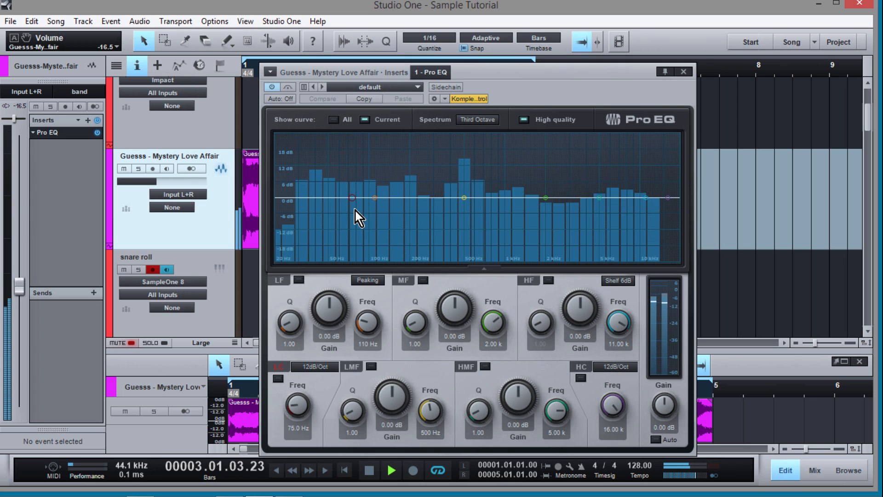
drag(27, 293, 29, 396)
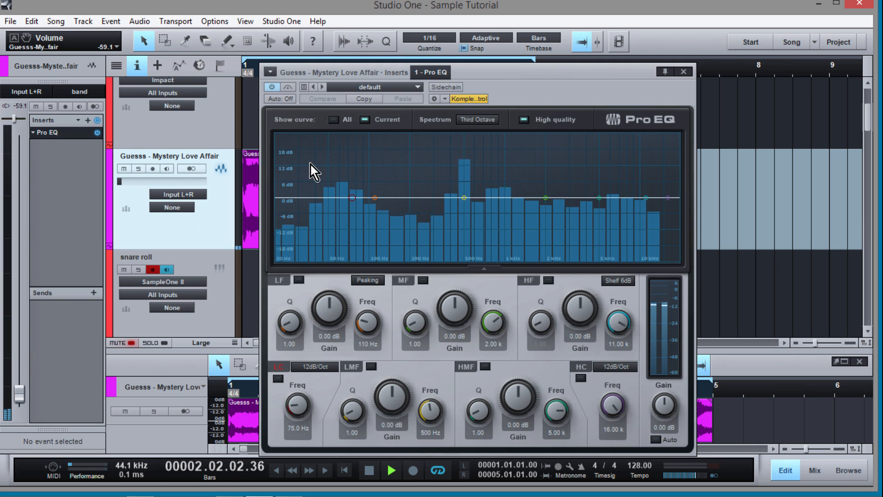
Enable the Guesss track's Pro EQ low cut with a 48dB/Oct slope and set its frequency to 230 Hz.
click(278, 378)
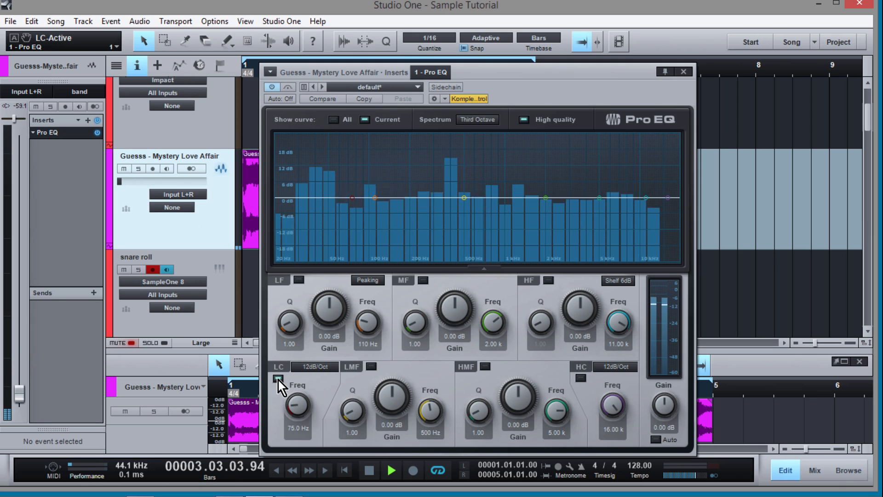
click(316, 367)
click(322, 430)
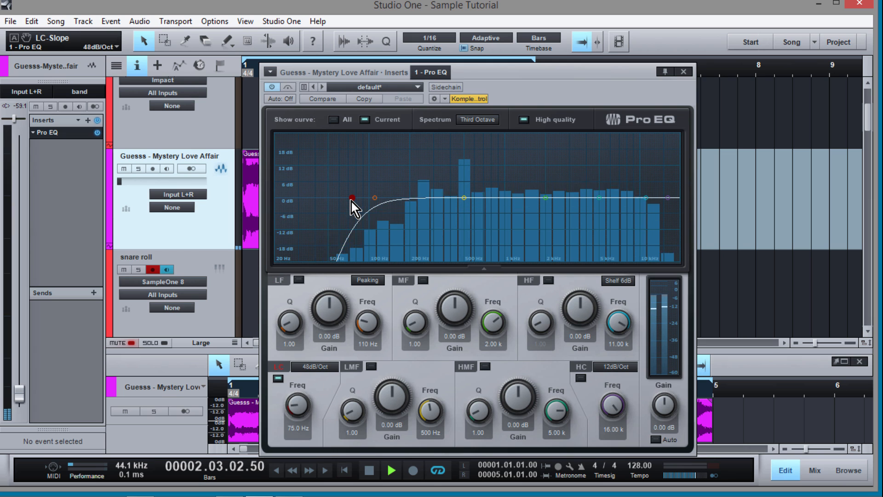
drag(349, 200, 418, 196)
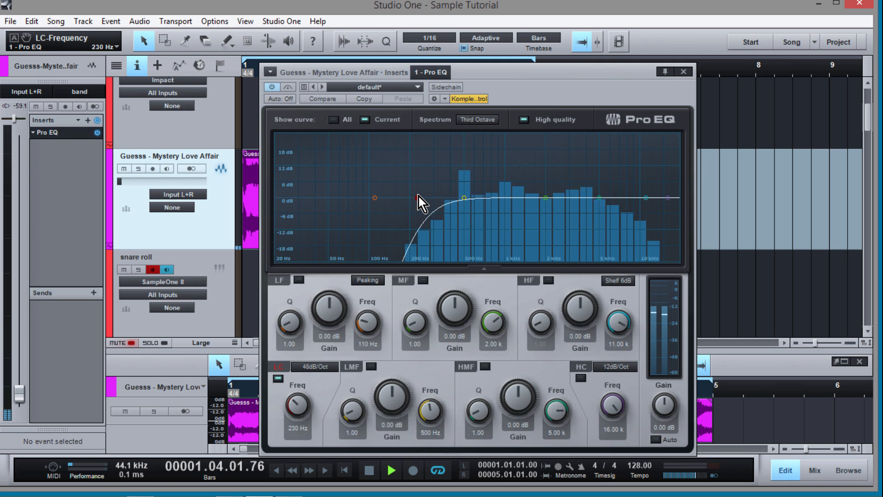
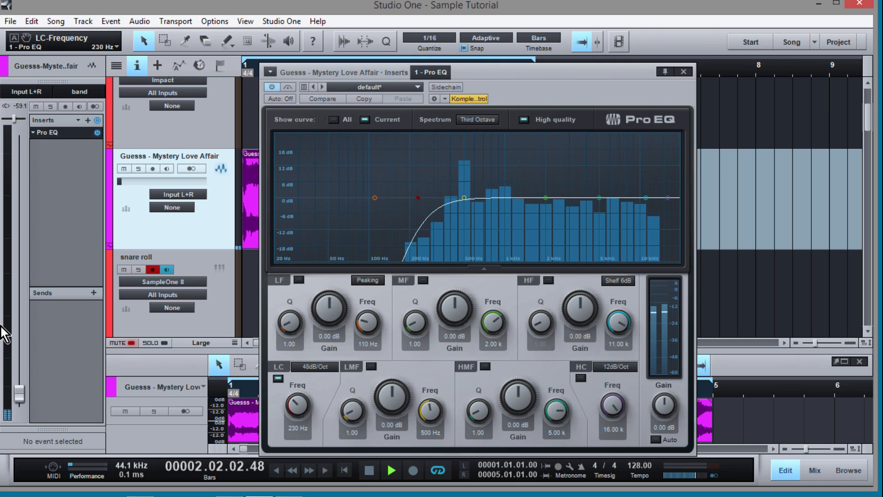
Raise the Guesss - Mystery Love Affair track volume to -1.4 dB and stop playback.
drag(22, 401, 33, 216)
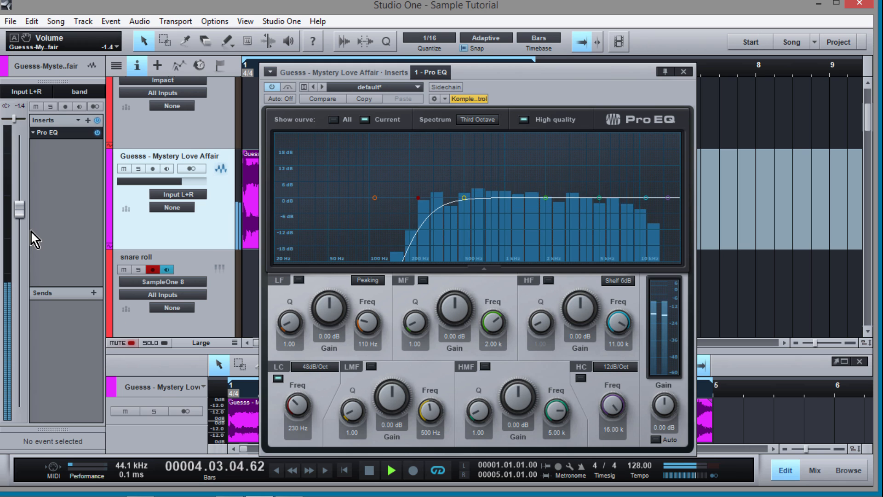
key(space)
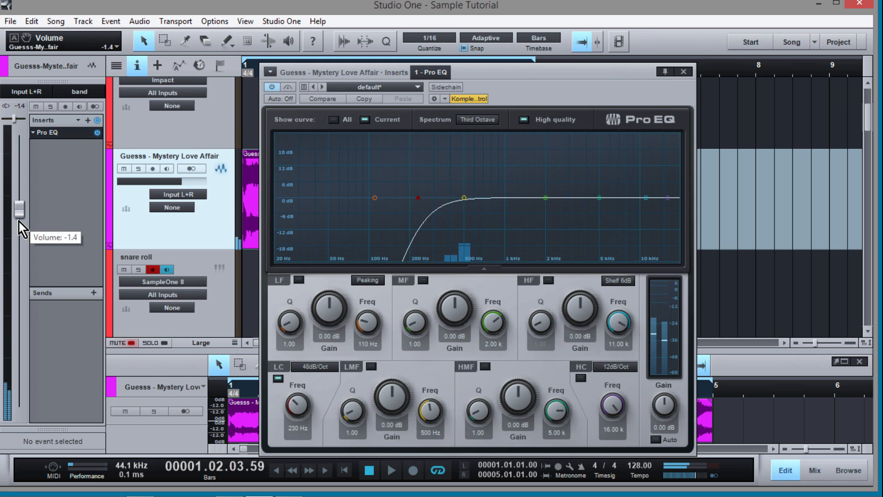
Set the Guesss track's low cut frequency to 373 Hz and its slope to 6dB/Oct.
scroll(300, 405, up, 5)
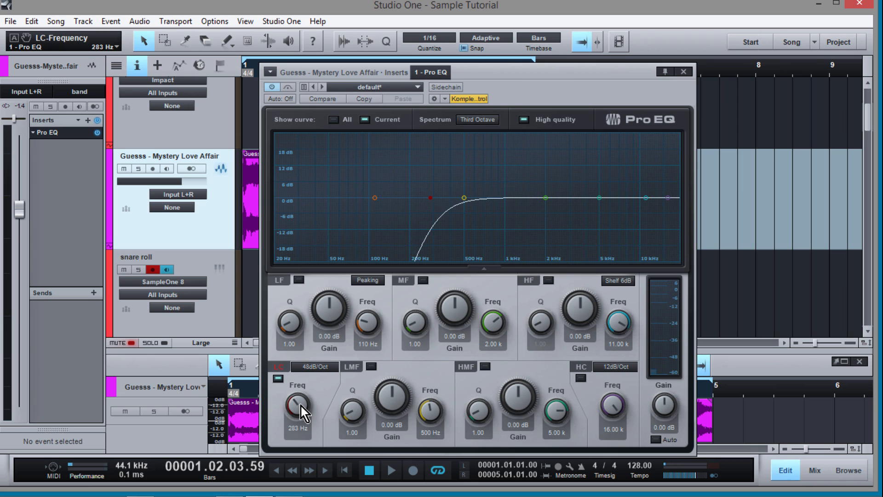
scroll(300, 404, up, 1)
scroll(300, 404, up, 1)
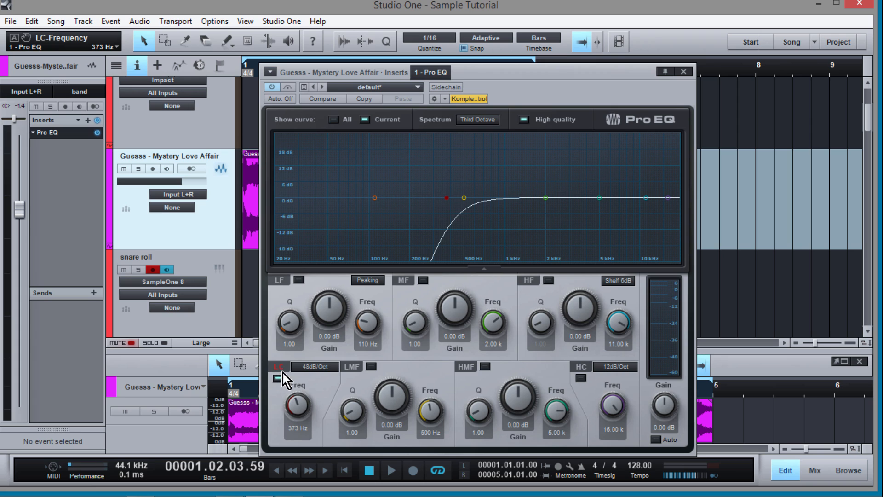
click(315, 370)
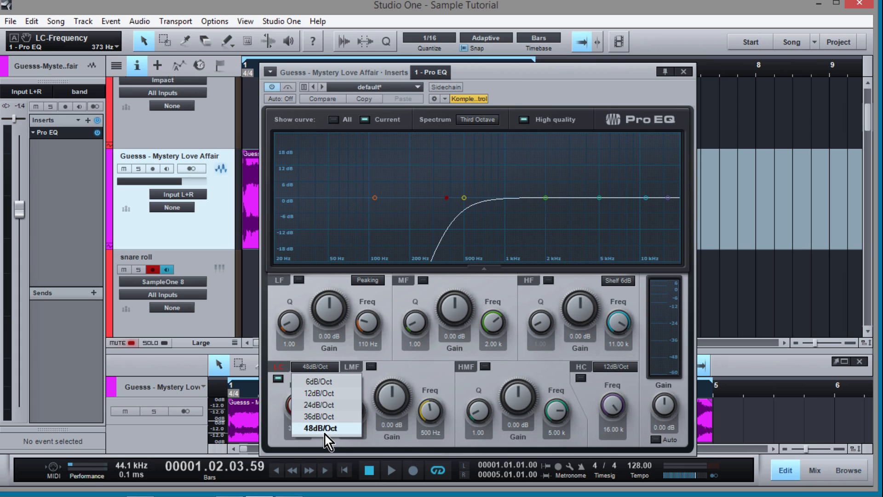
click(323, 382)
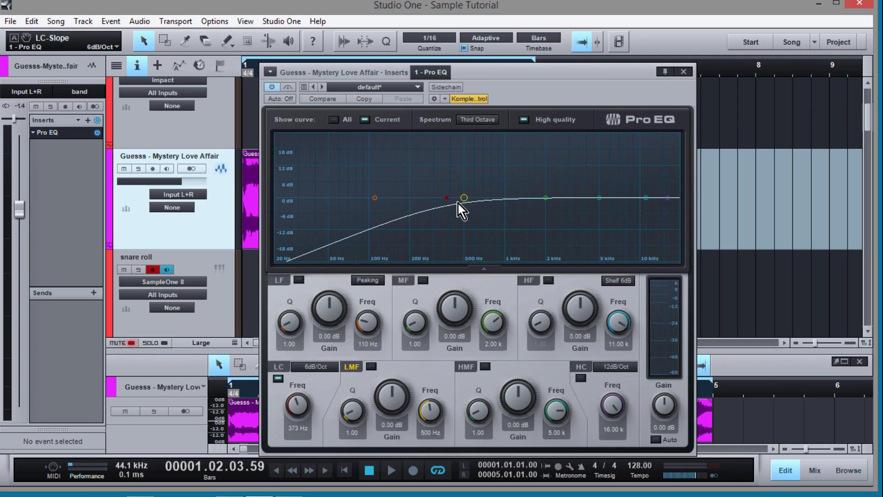
Toggle the Guesss track's low cut off and back on, and set its slope to 48dB/Oct.
click(278, 378)
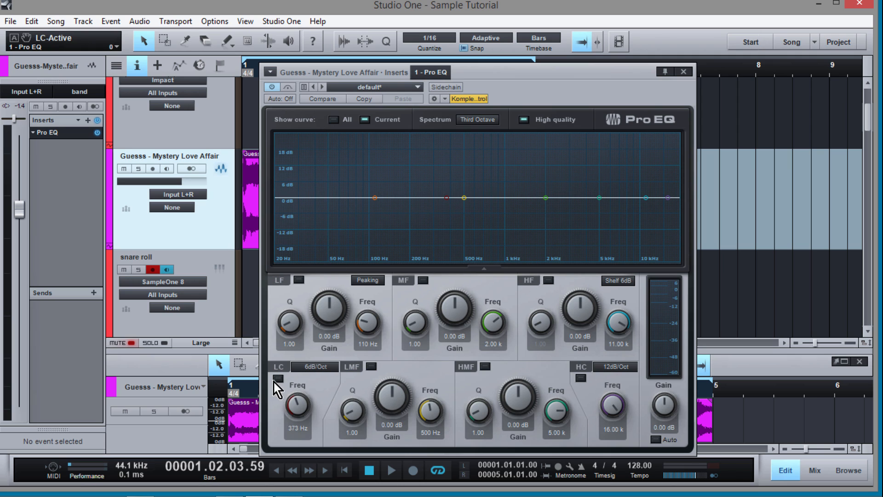
click(279, 379)
click(315, 369)
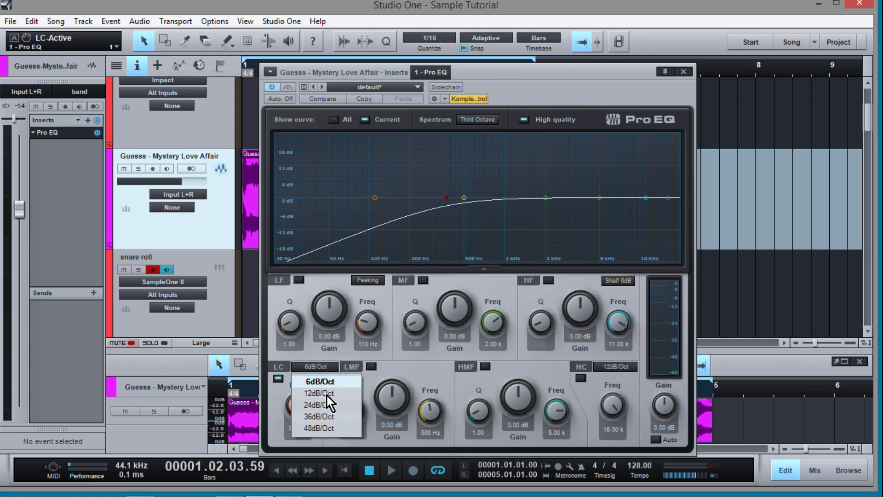
click(325, 429)
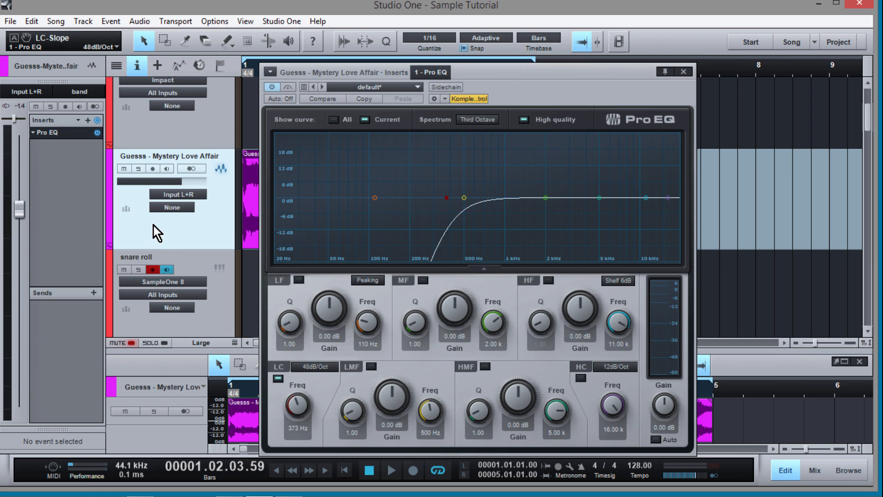
Sweep the low cut frequency during loop playback, settle it at 246 Hz, then stop playback and close Pro EQ.
key(space)
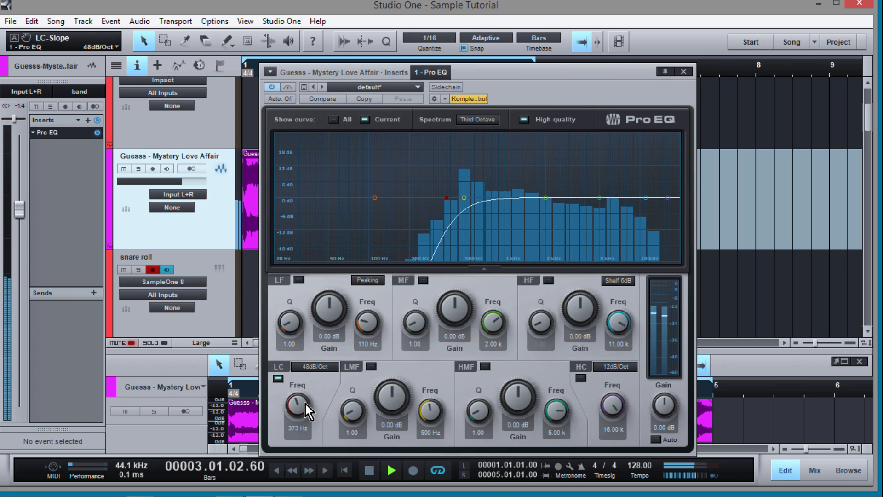
scroll(306, 404, up, 3)
scroll(305, 404, up, 1)
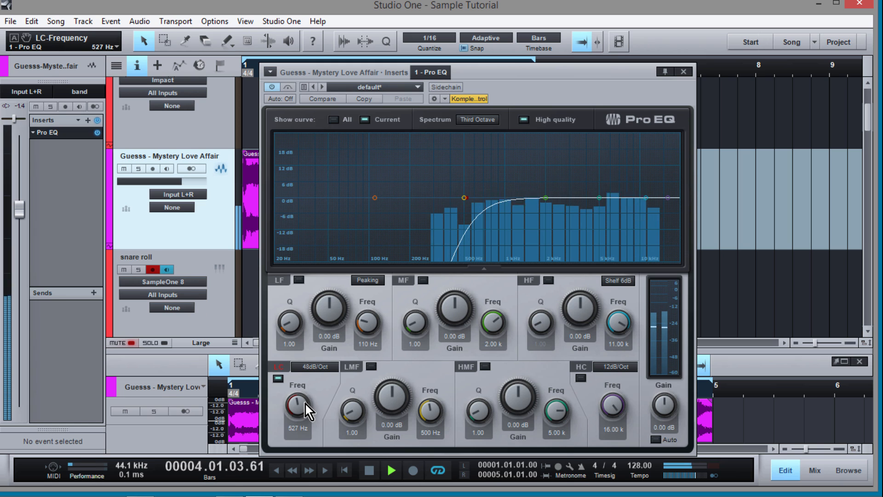
scroll(305, 404, down, 4)
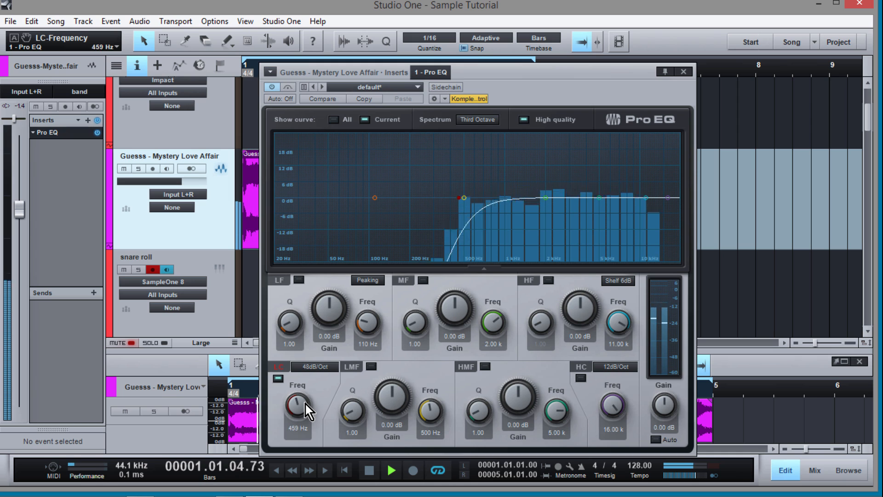
scroll(306, 404, down, 6)
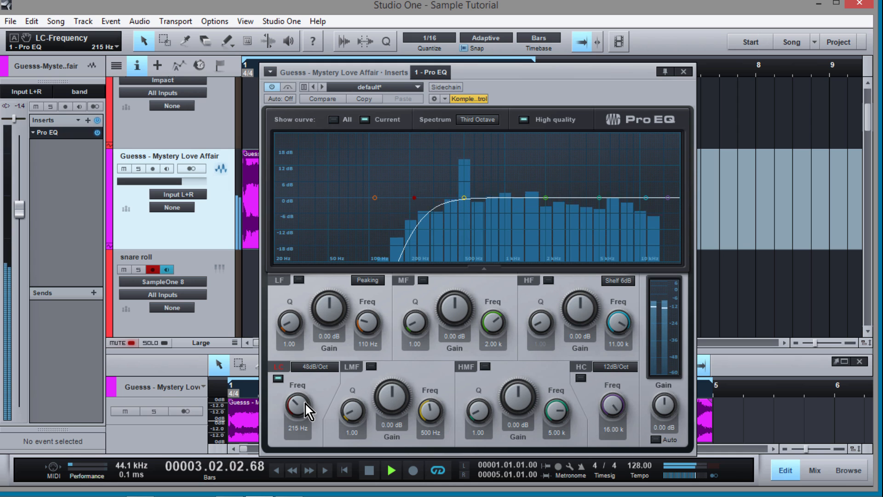
scroll(306, 404, up, 2)
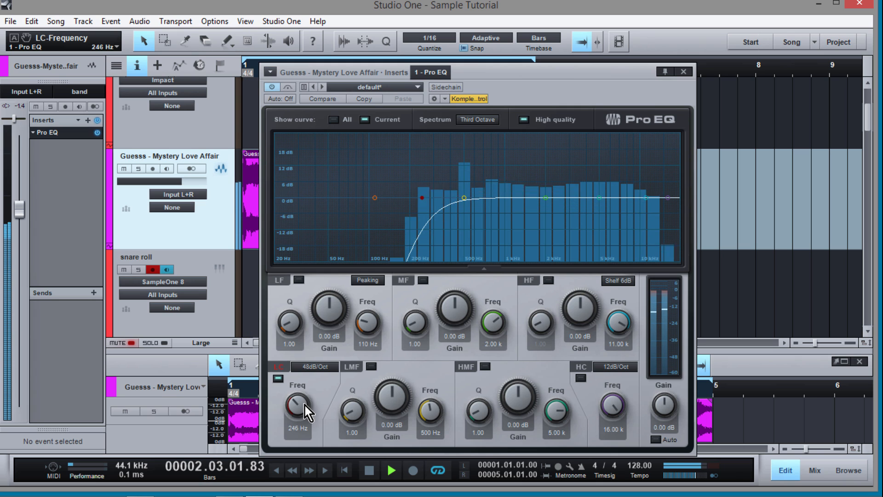
key(space)
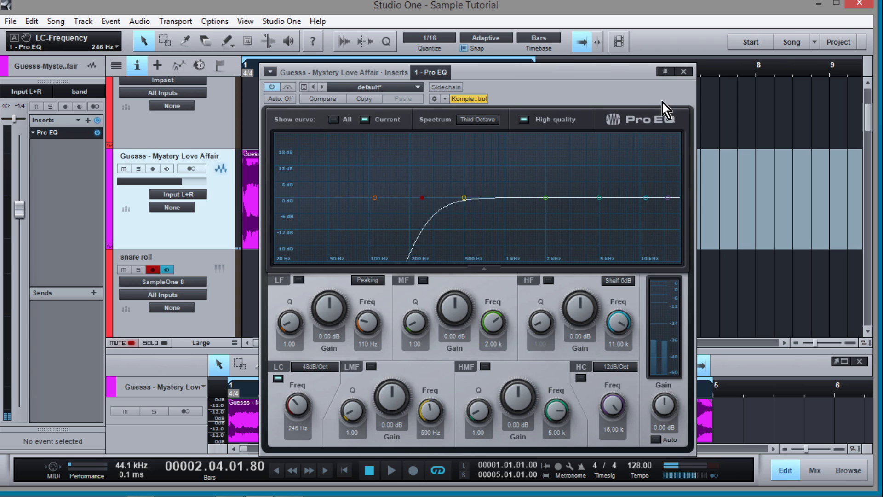
click(685, 72)
Create an empty four-bar part on the Drums track from bar 1 to bar 5 and select it.
scroll(338, 256, up, 2)
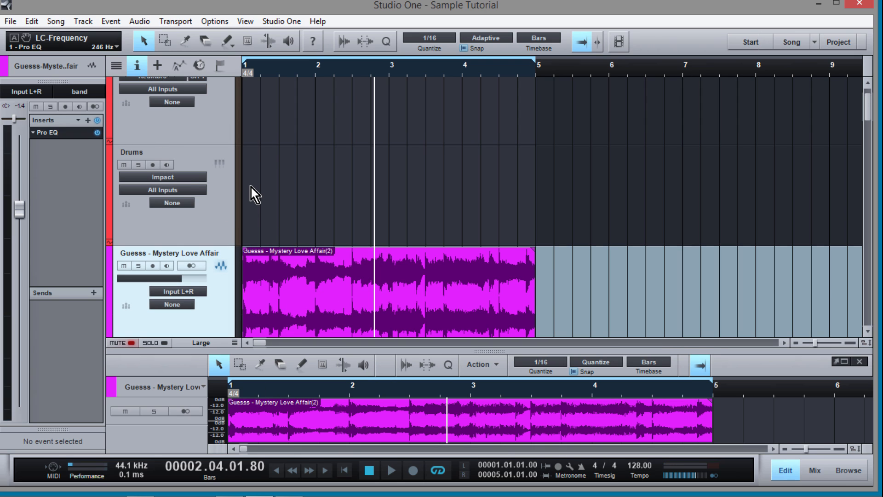
double_click(251, 187)
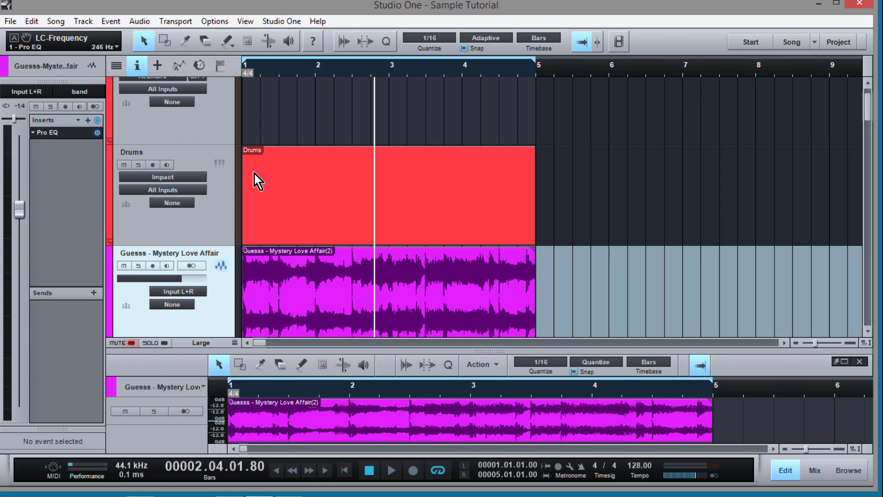
click(254, 174)
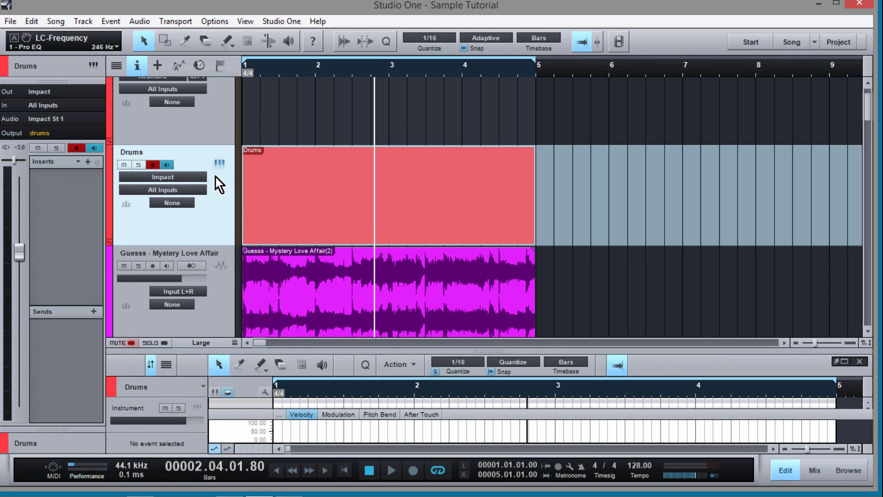
Open the Drums track's Impact instrument, audition the Snare (10), Snare (1), HOTB Open Hat 3 and Trippy Clap-1 pads, and close it.
click(219, 163)
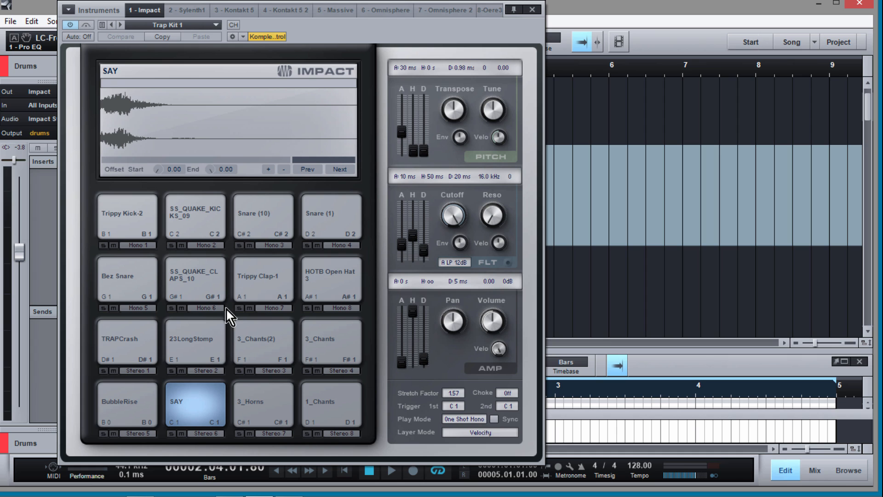
click(281, 226)
click(336, 222)
click(315, 300)
click(257, 276)
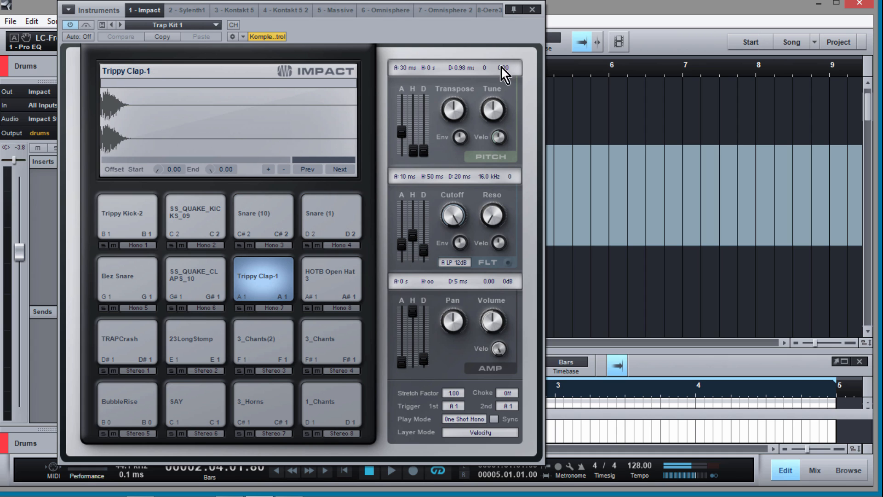
click(532, 9)
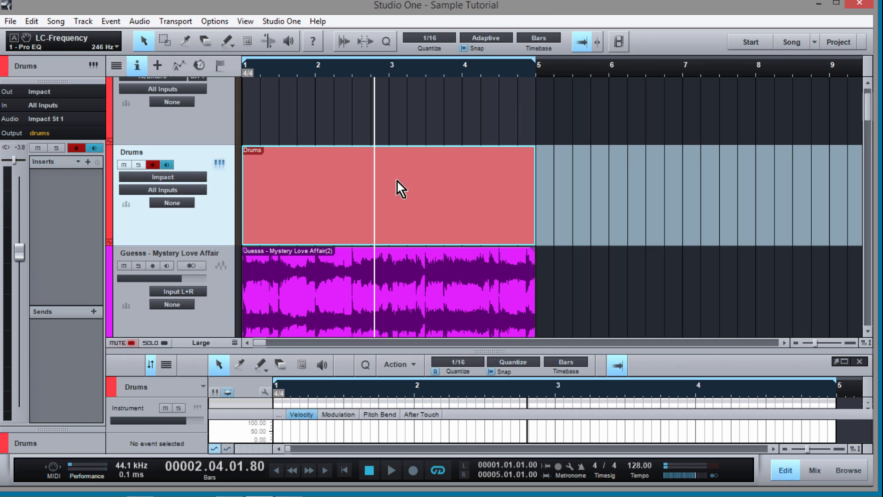
Enlarge the Drums part's note editor and turn off its F Natural Minor scale while the loop plays, with all drum rows readable.
drag(432, 351, 451, 130)
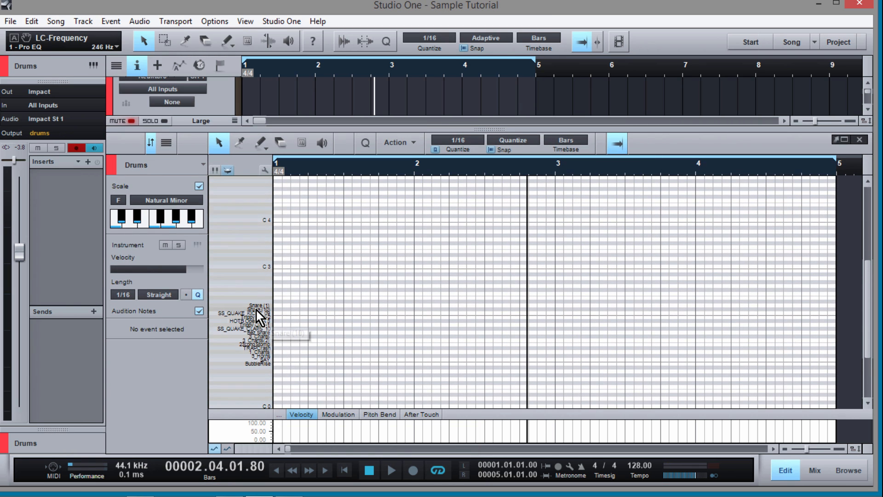
key(space)
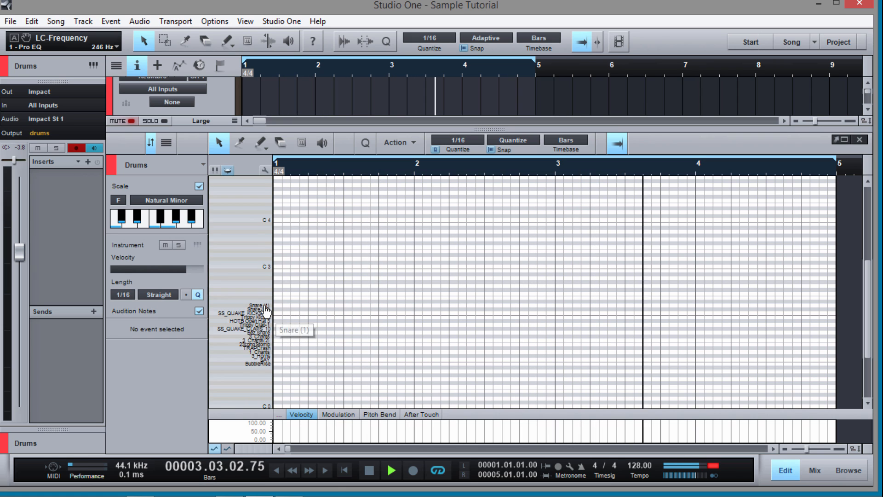
click(198, 185)
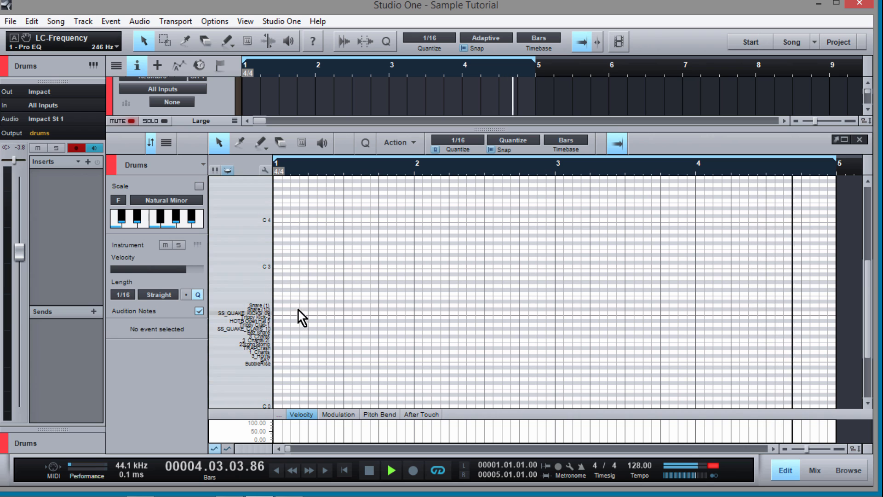
scroll(303, 340, down, 3)
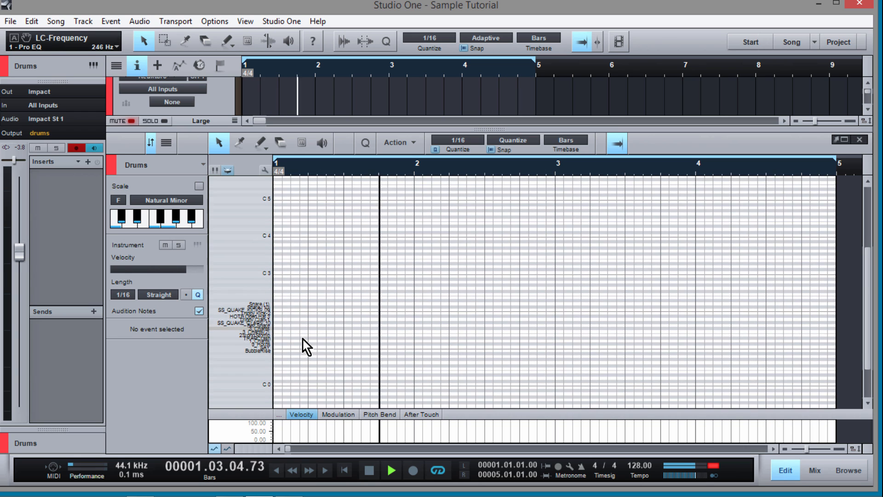
scroll(302, 340, up, 5)
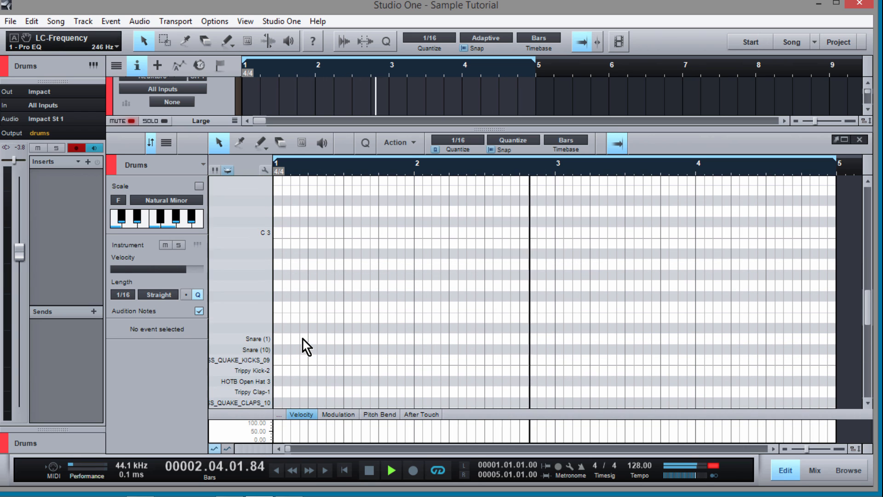
scroll(267, 322, down, 5)
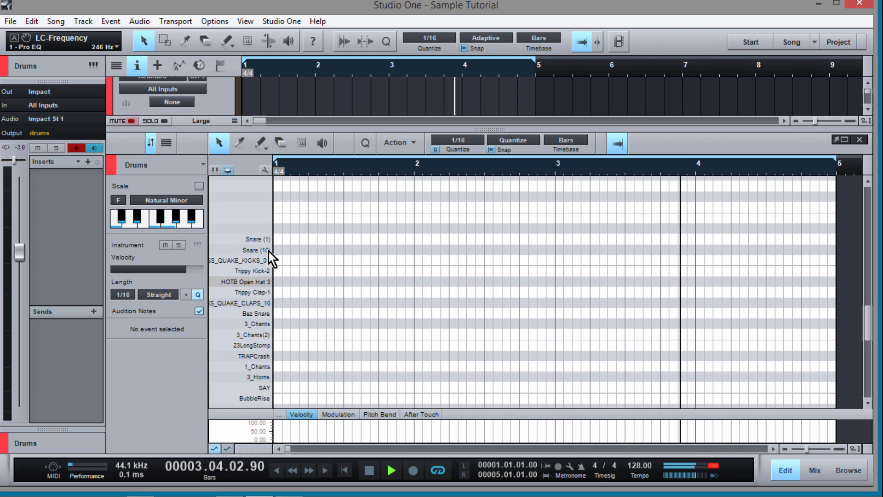
scroll(269, 230, down, 1)
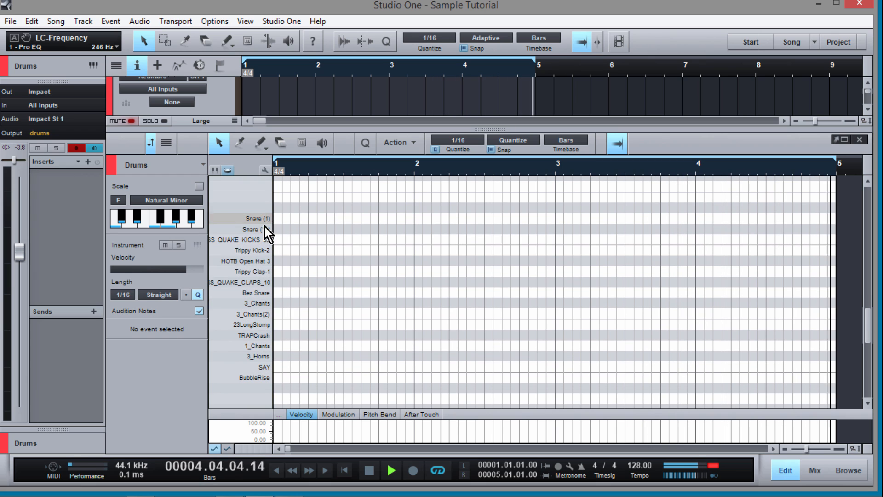
Audition SS_QUAKE_CLAPS_10 and Bez Snare, then add a 1/16 Snare (10) note at 1.03.02 in the Drums part.
click(258, 283)
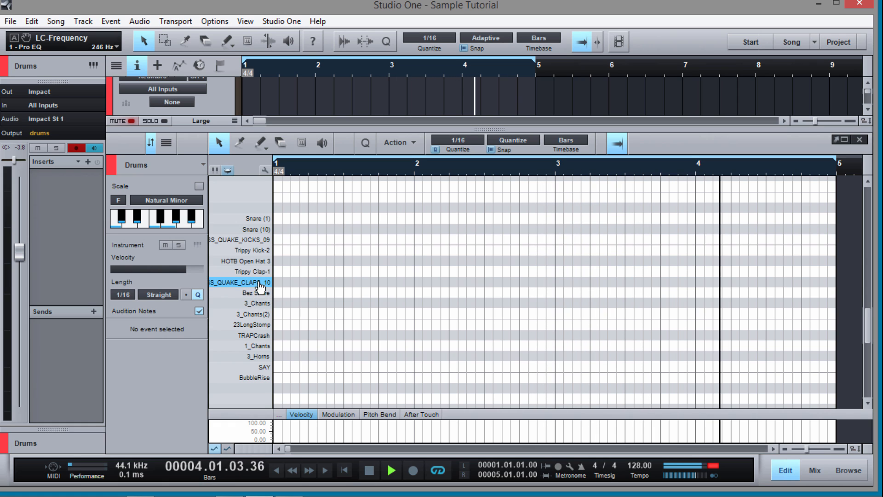
click(259, 293)
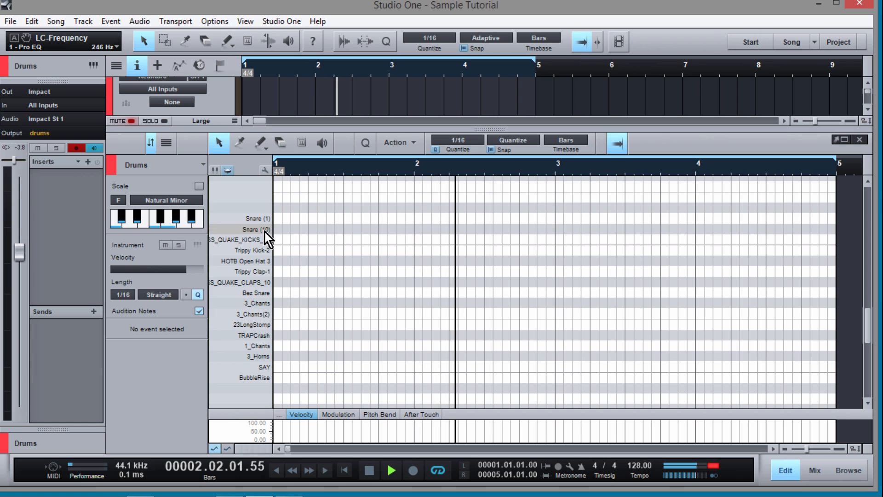
double_click(352, 229)
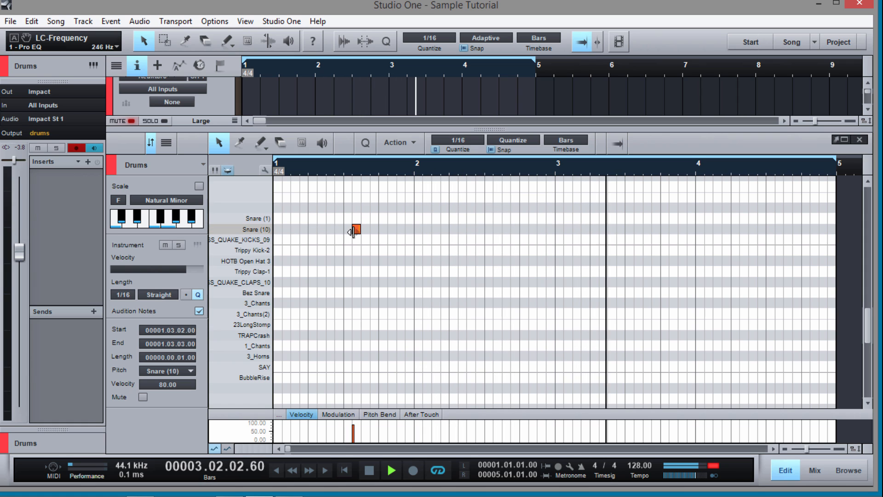
Move the Snare (10) note to beat 3 of bar 1, turn off note auditioning, and copy the note to beat 3 of bars 2, 3 and 4.
drag(360, 233, 349, 231)
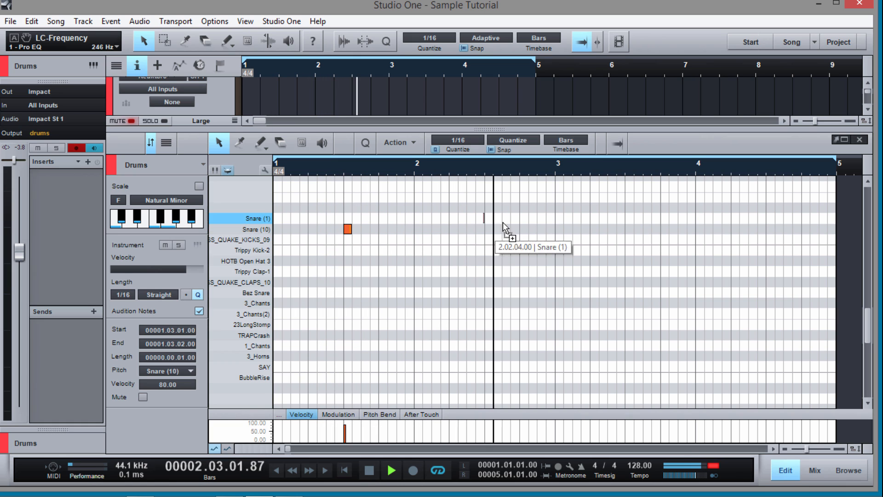
drag(503, 222, 492, 232)
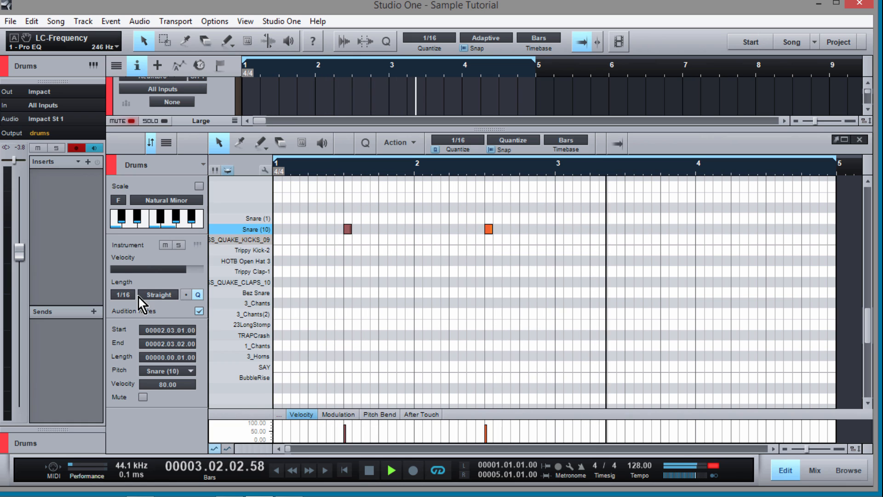
click(201, 313)
drag(547, 215, 629, 226)
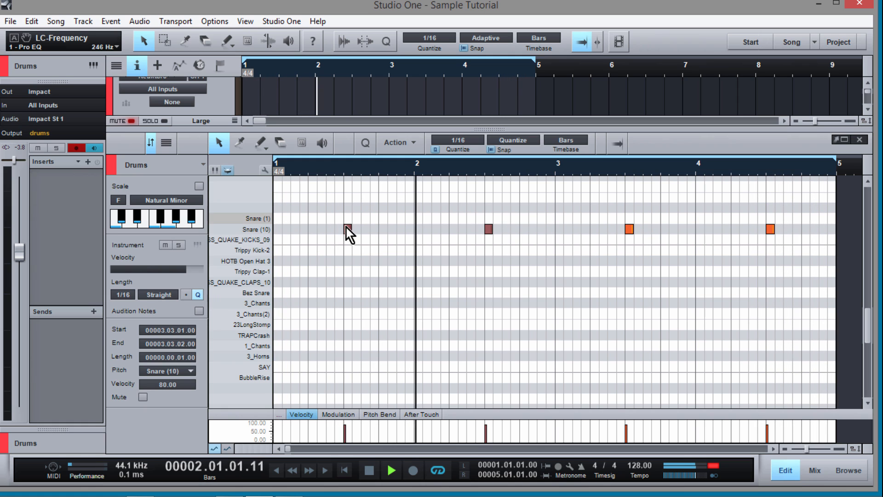
Build a two-bar Trippy Kick-2 pattern at velocity 100, beginning with notes at 1.01.01 and 1.02.03, and copy it to bars 3 and 4.
click(278, 249)
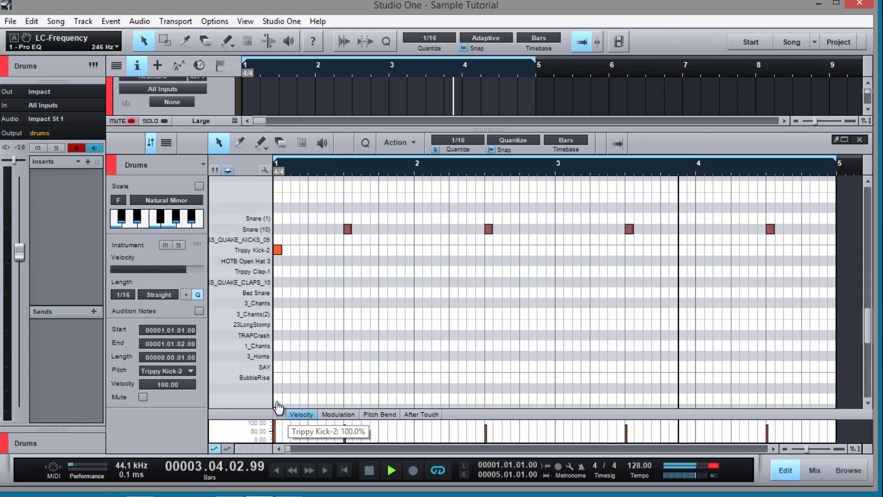
drag(278, 251, 333, 249)
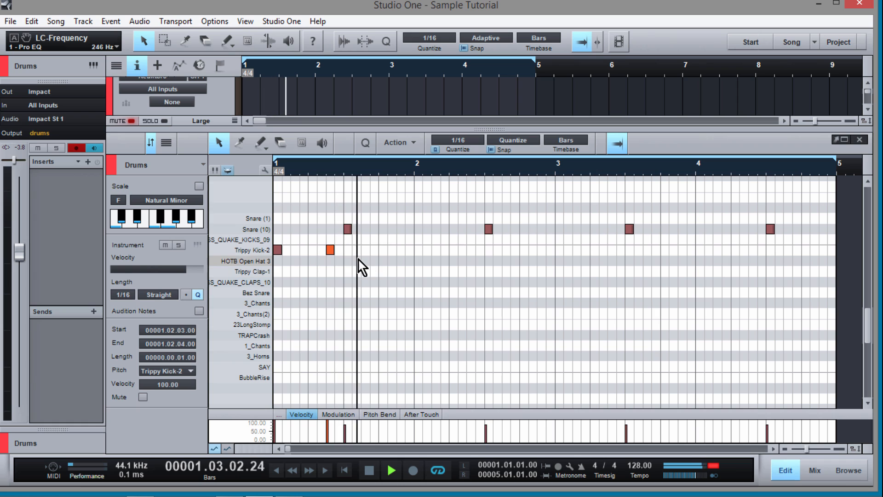
drag(327, 249, 561, 253)
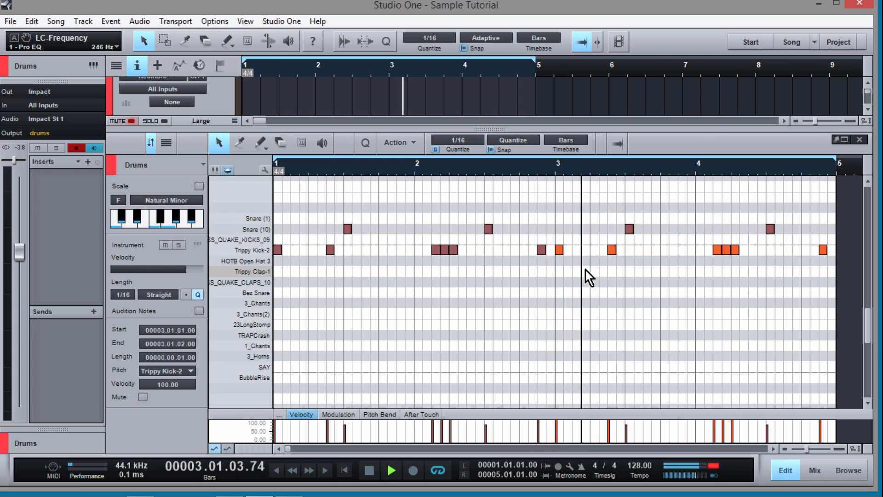
Add an extra Trippy Kick-2 note at 4.02.03 and raise its velocity to 100.
click(766, 282)
double_click(753, 250)
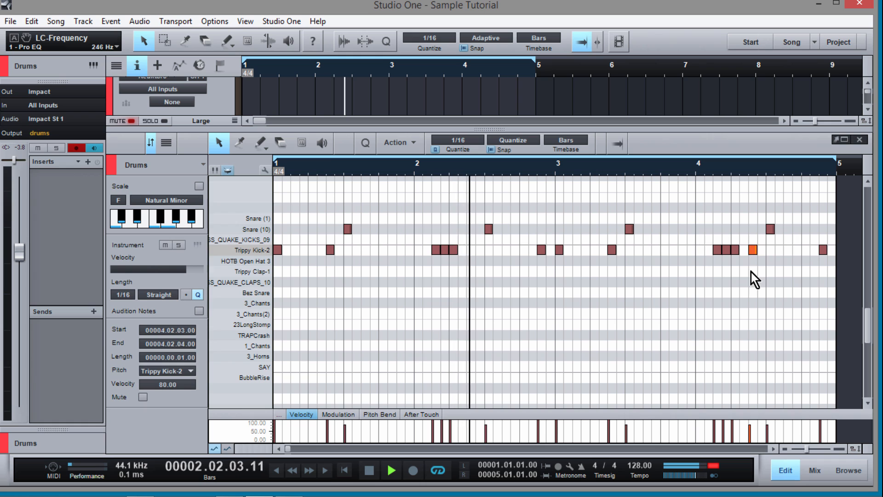
drag(749, 434, 753, 418)
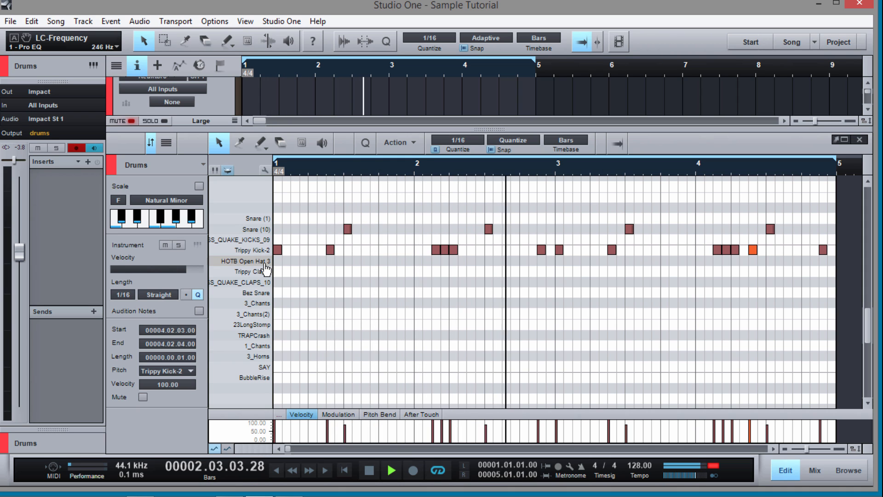
Place a HOTB Open Hat 3 note on beat 4 of bar 1 and copy it to beat 4 of bars 2, 3 and 4.
click(382, 261)
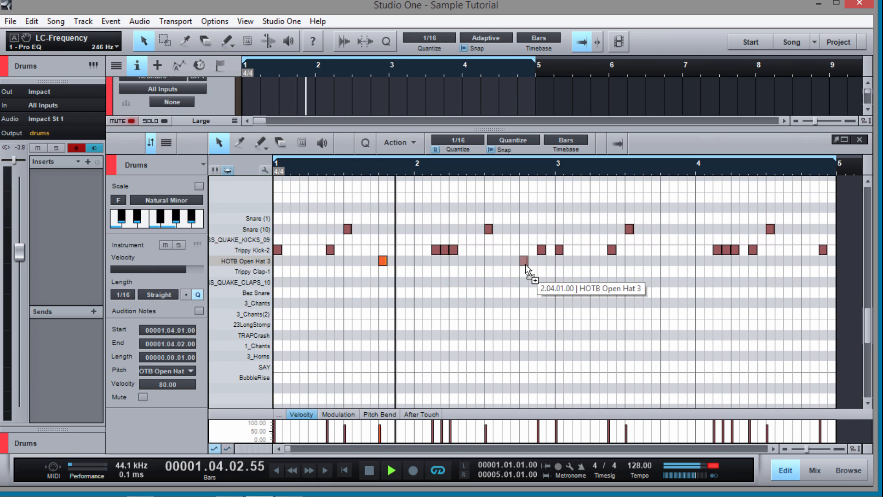
drag(525, 265, 665, 260)
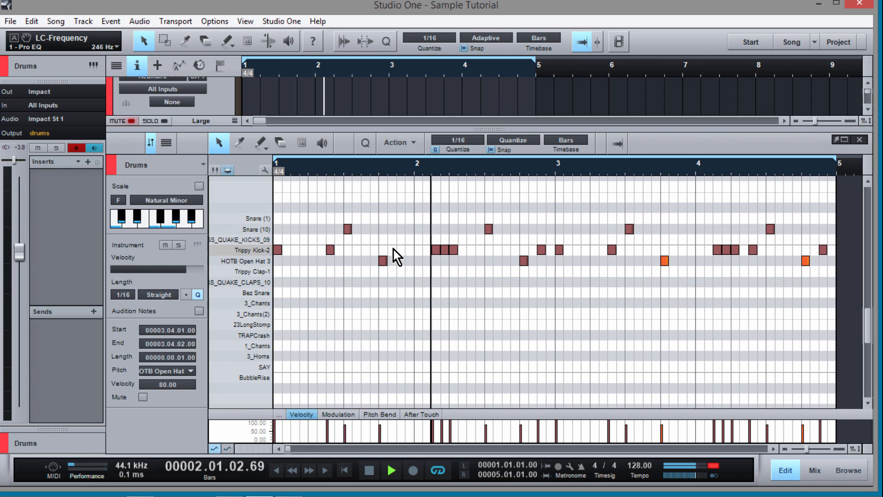
drag(327, 192, 799, 183)
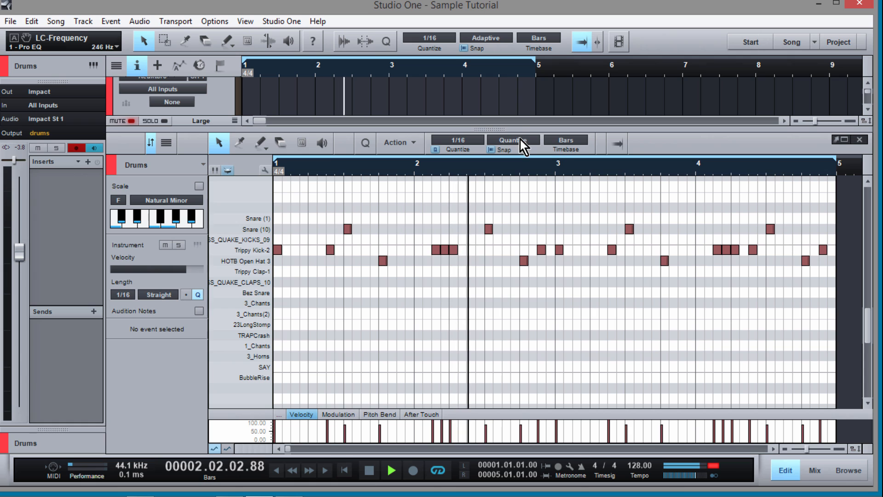
Find the Basic Hat track in the arrangement and show its empty part in an enlarged note editor.
drag(516, 129, 516, 312)
scroll(552, 188, up, 1)
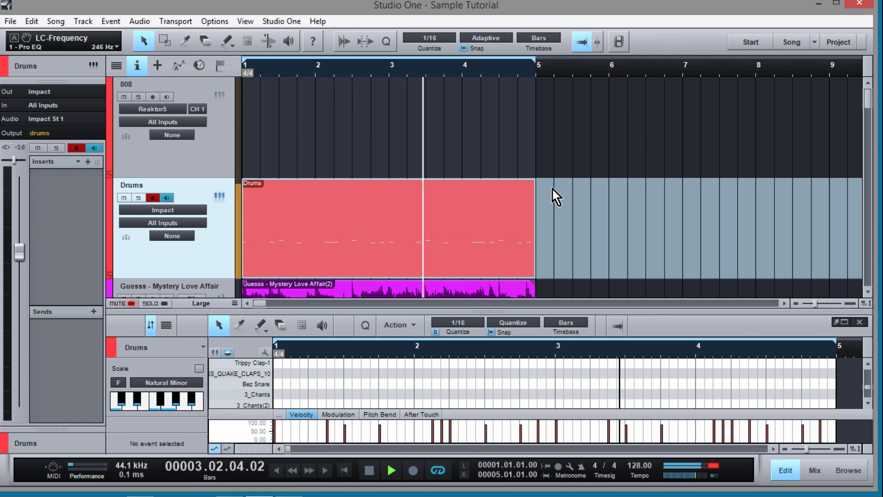
scroll(552, 188, down, 5)
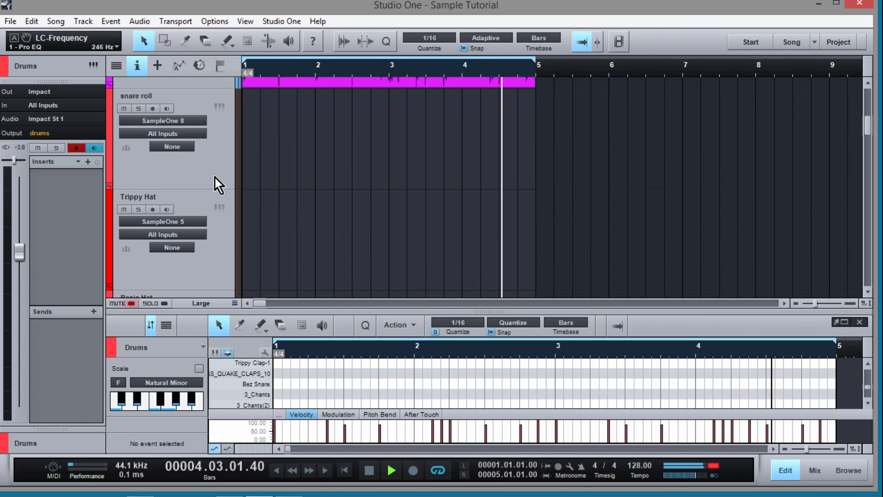
scroll(279, 170, down, 2)
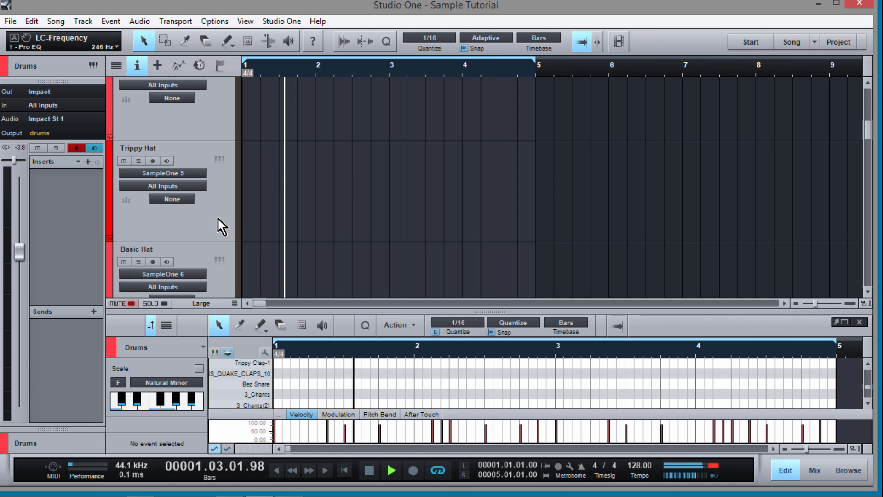
click(201, 252)
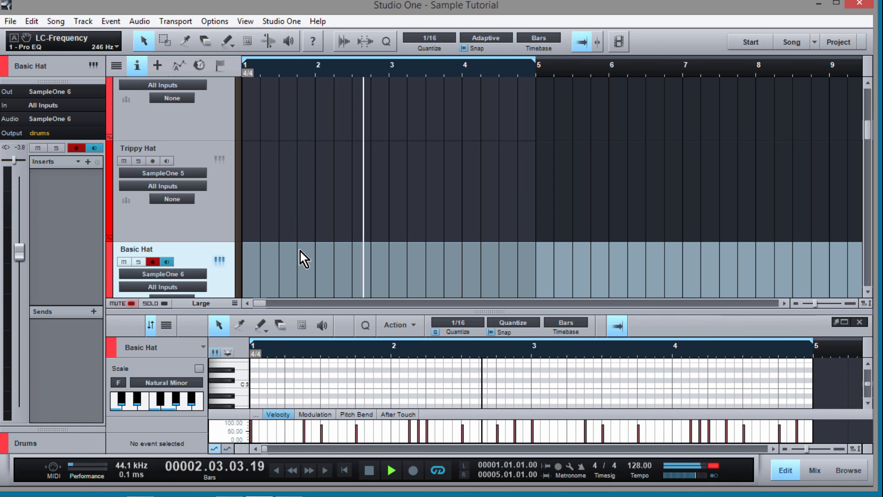
drag(291, 308, 316, 144)
double_click(248, 257)
click(248, 258)
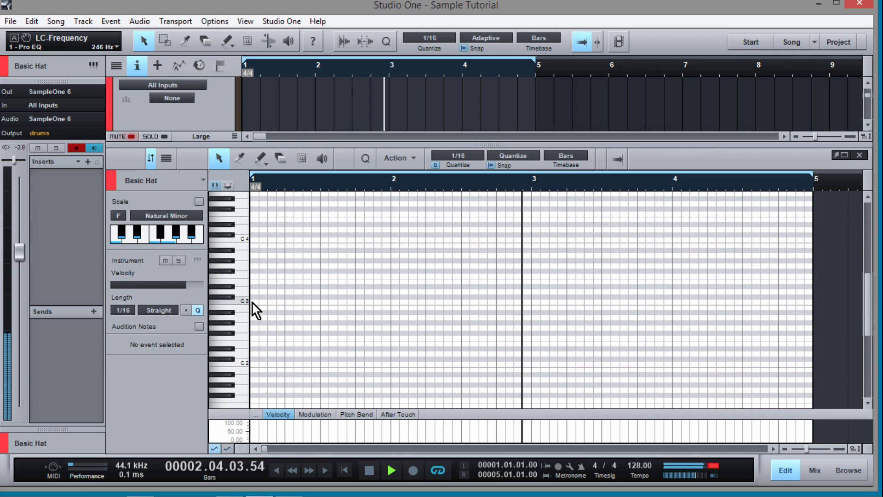
Fill bar 1 of the Basic Hat part with C 3 notes spaced by a 1/8 quantize value, ending with one at 2.01.01.
drag(253, 303, 393, 307)
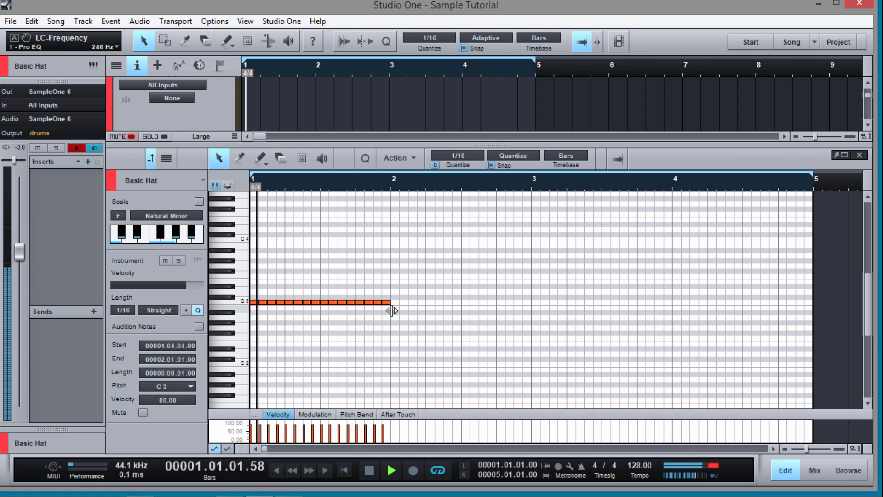
key(space)
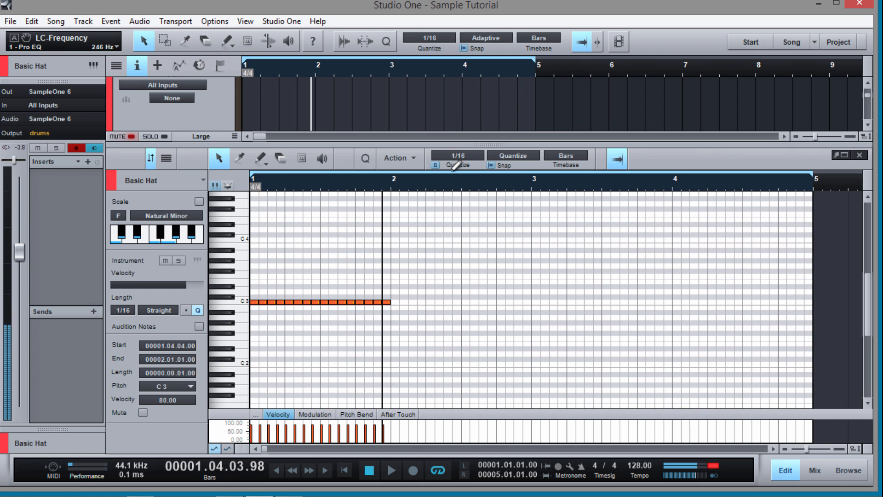
click(459, 159)
click(528, 174)
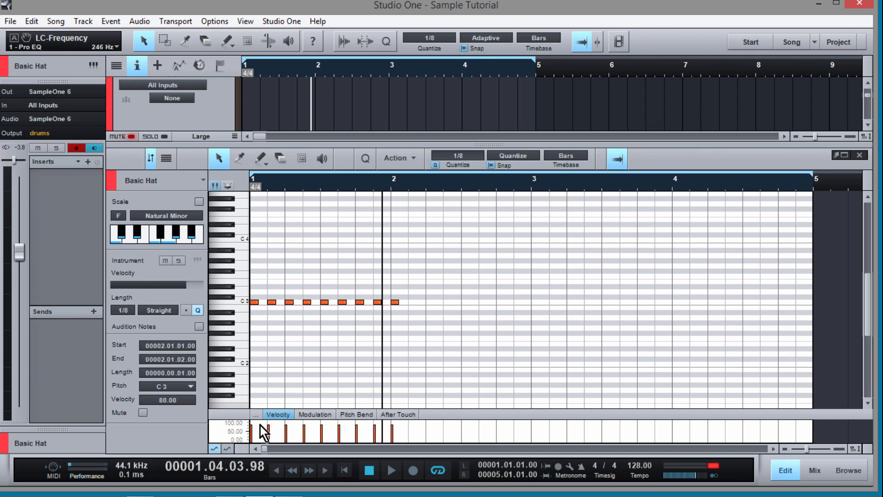
click(454, 344)
Play the hats from the start and lower the Basic Hat track volume to -9.6.
key(Home)
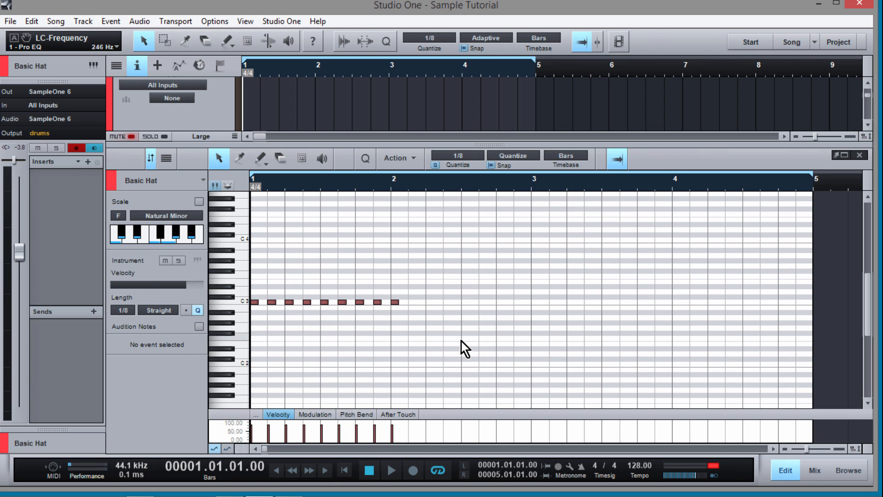
key(space)
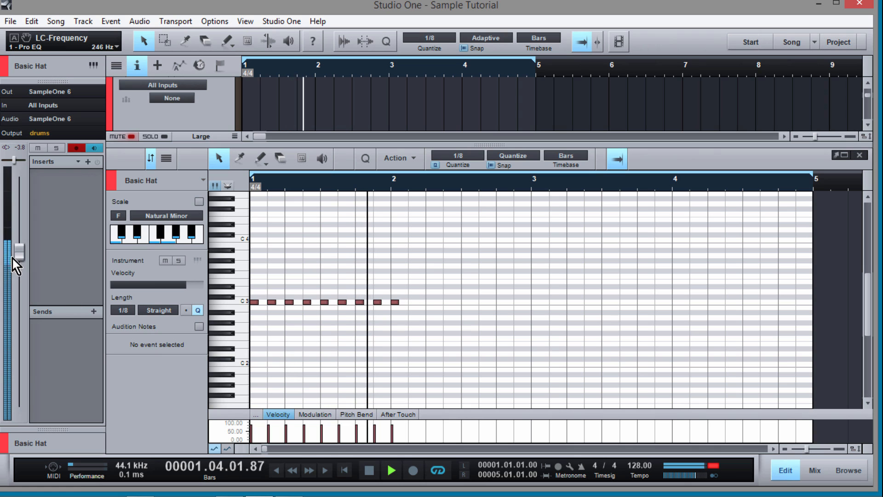
key(space)
drag(20, 253, 20, 303)
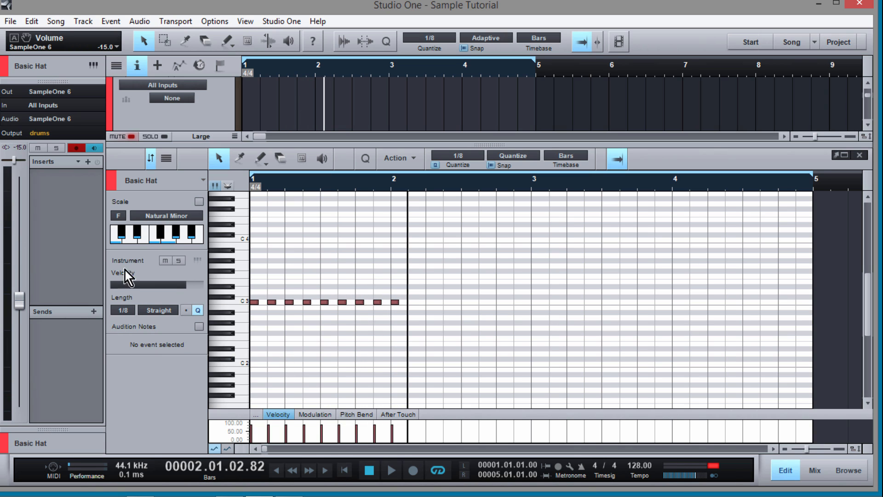
key(Home)
key(space)
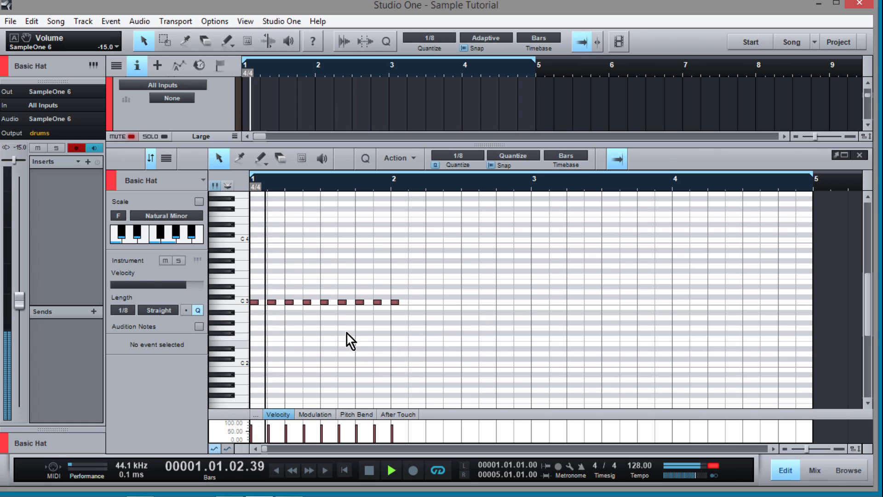
scroll(16, 302, up, 4)
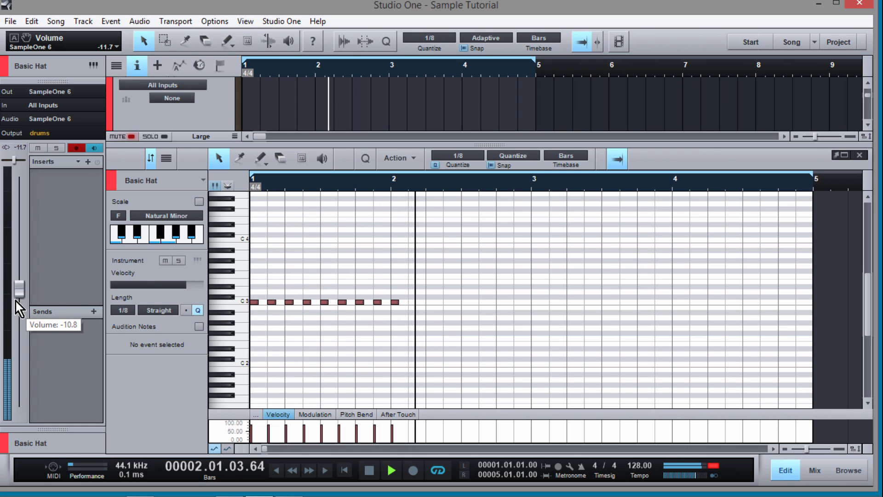
drag(15, 302, 20, 298)
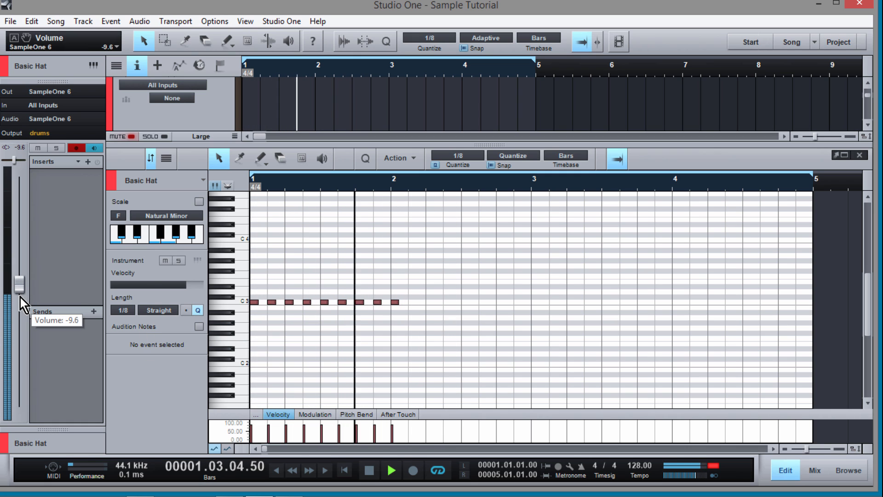
key(space)
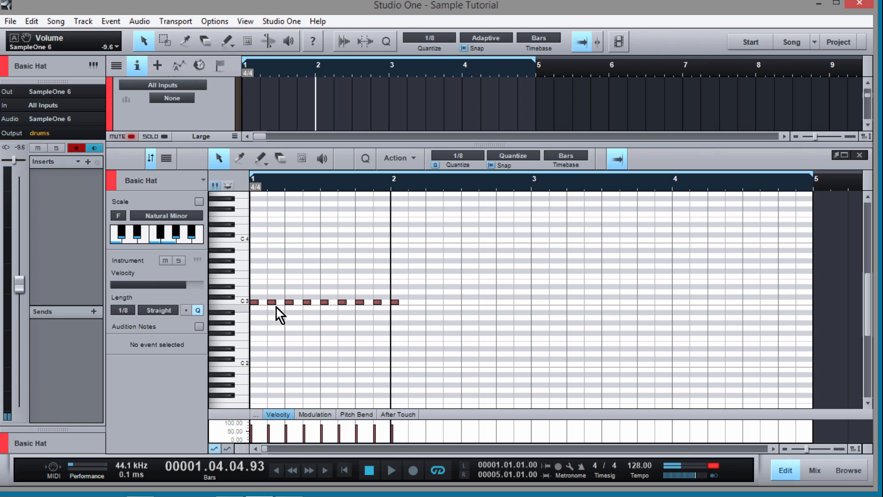
Try lengthening the hat note at 1.02.01, set the quantize value to 1/16 triplet, and undo the note edits.
drag(291, 302, 302, 302)
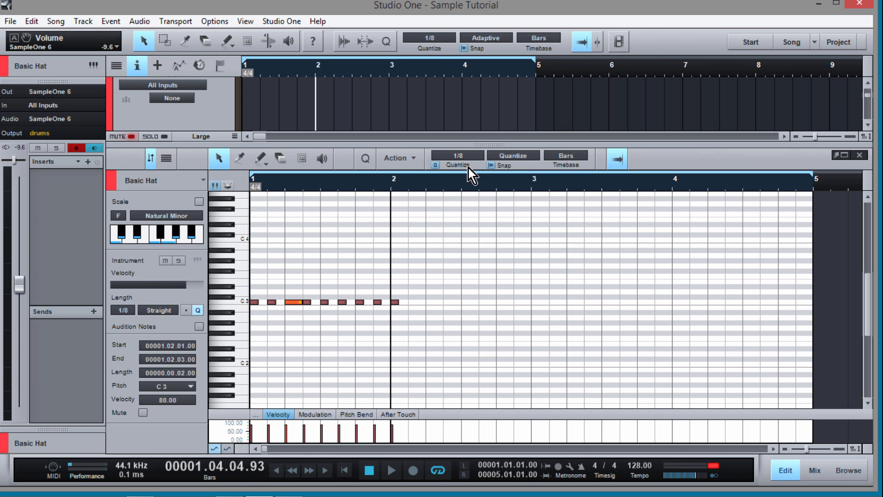
click(467, 155)
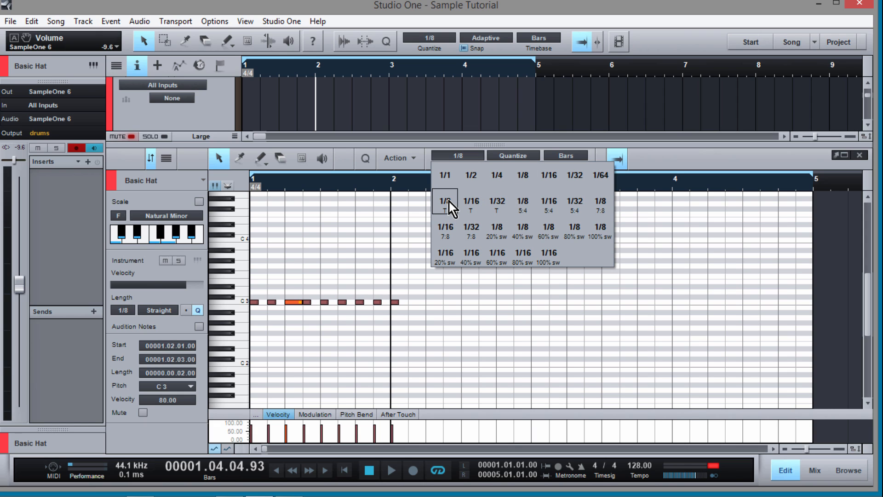
click(477, 208)
key(ctrl+z)
key(ctrl+z)
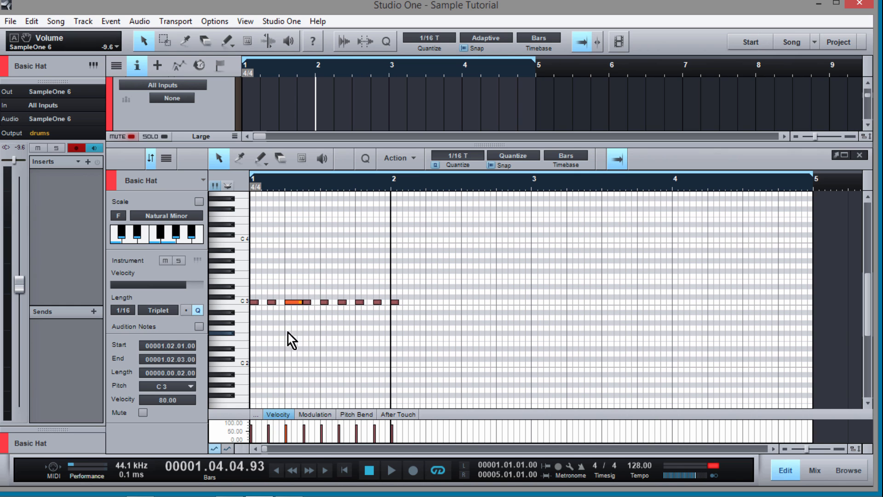
key(ctrl+z)
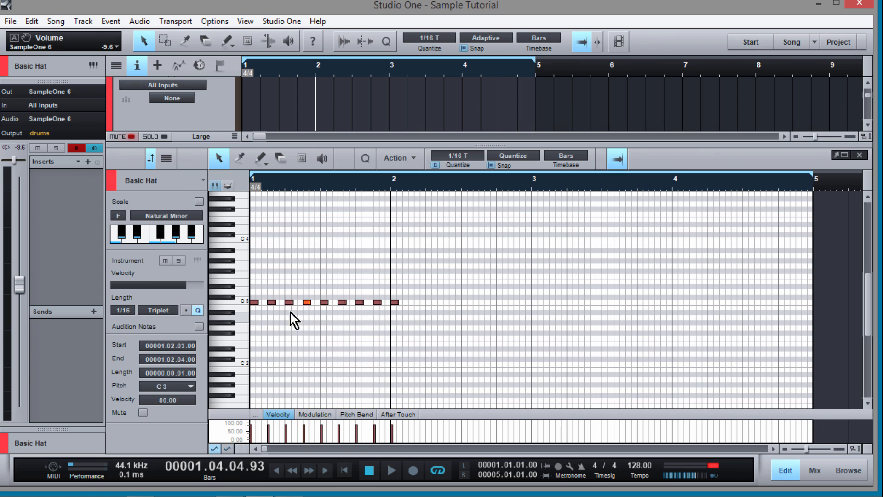
Lengthen the hat notes at 1.02.01 and 1.02.03 to an eighth each and split both at the 1/16 triplet grid.
drag(293, 302, 302, 306)
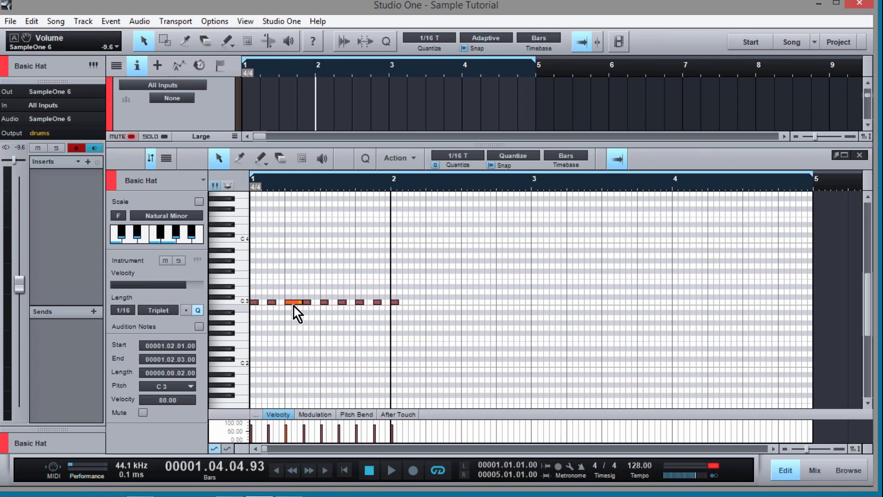
key(KP_Add)
right_click(294, 307)
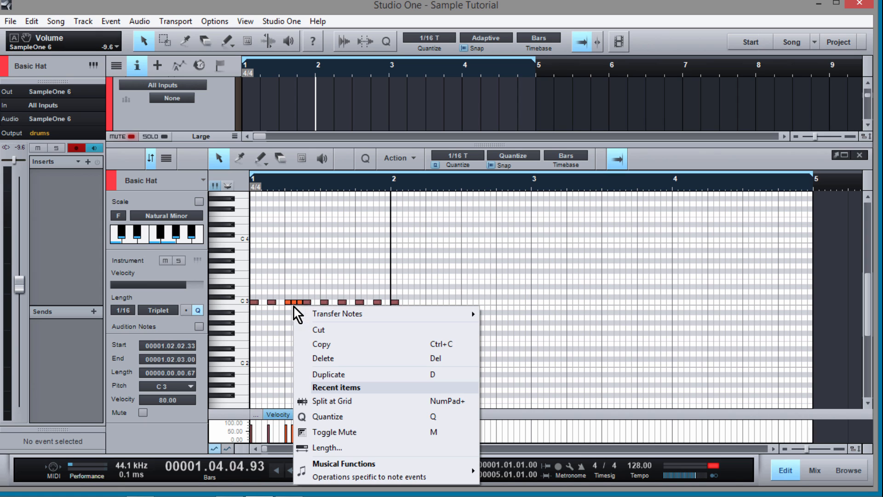
click(310, 305)
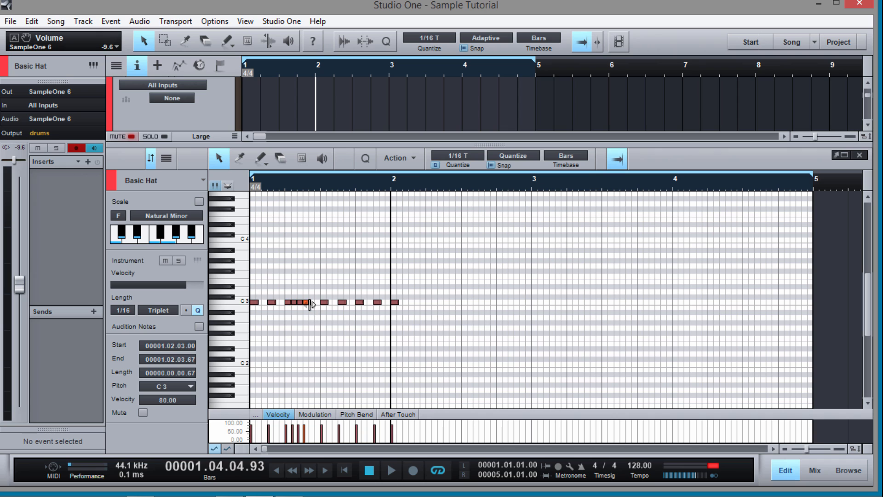
drag(311, 304, 319, 308)
key(KP_Add)
Play the hat pattern from the start of the song twice to check the triplet roll.
key(comma)
key(space)
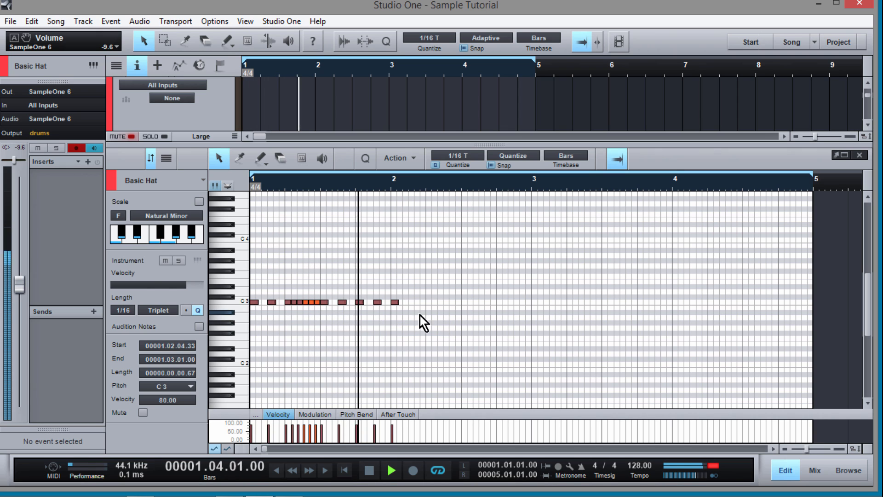
key(space)
key(comma)
key(space)
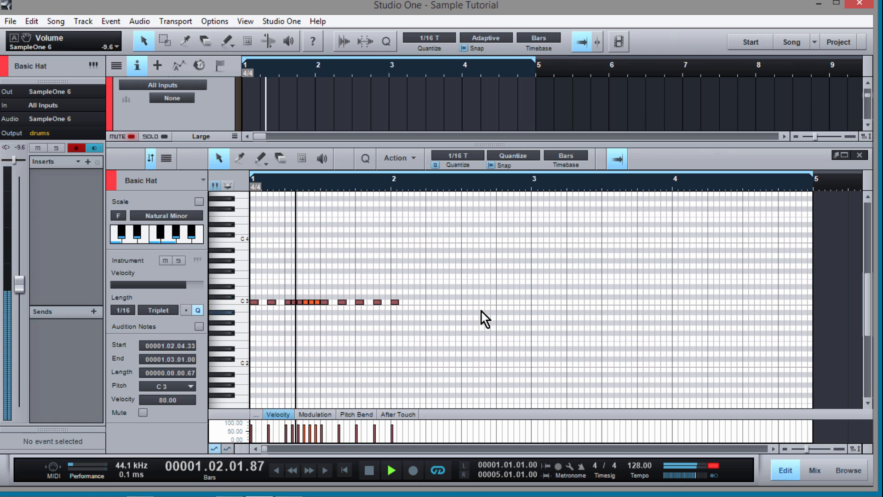
Delete the two split triplet pieces between the hats at 1.02.01 and 1.02.03, and play the pattern.
key(space)
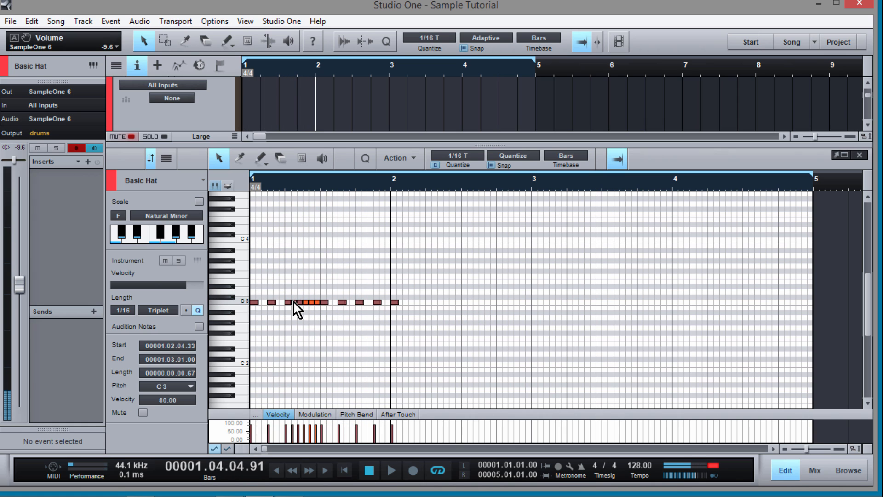
drag(294, 302, 300, 310)
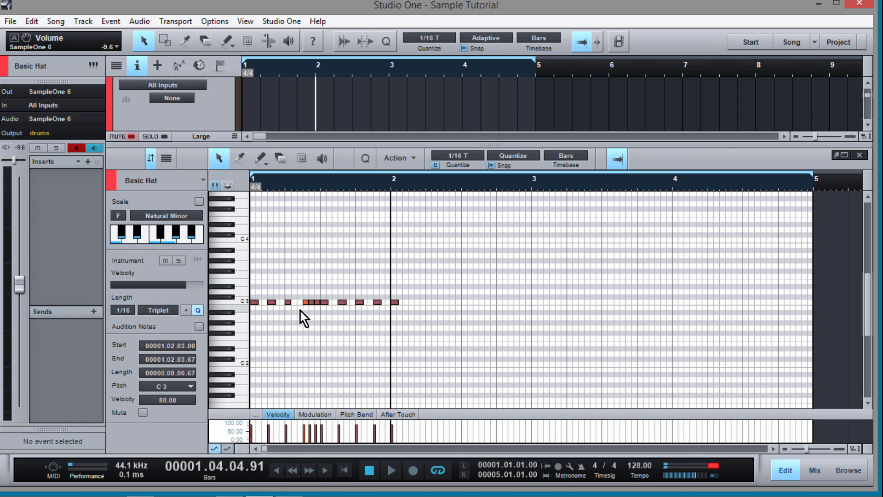
key(space)
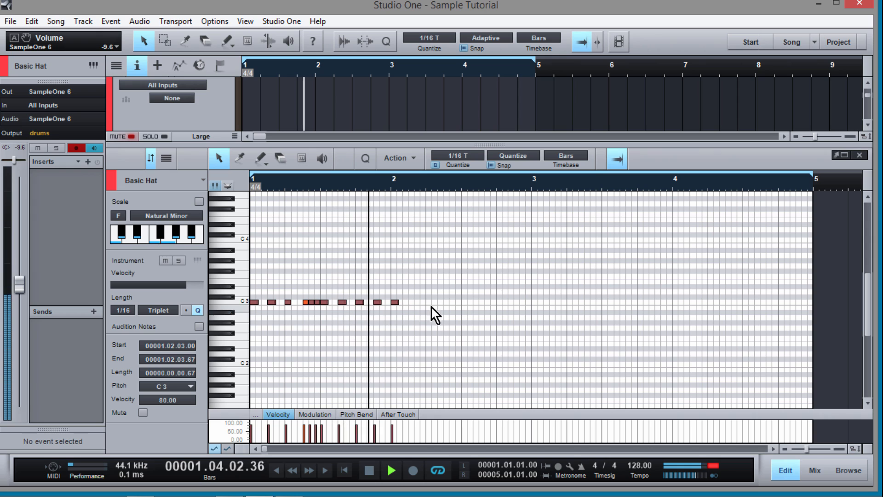
key(space)
Delete the hat at 2.01.01, copy the four hats of beats 3 and 4 to 2.01.01, and play the result.
mouse_move(468, 313)
mouse_down()
mouse_move(411, 318)
mouse_move(396, 301)
mouse_up()
key(Delete)
drag(449, 320, 322, 305)
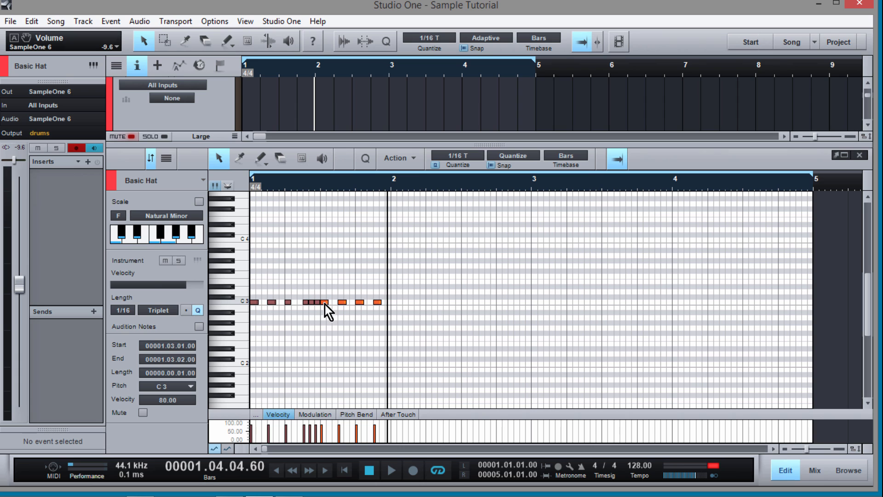
drag(325, 304, 394, 303)
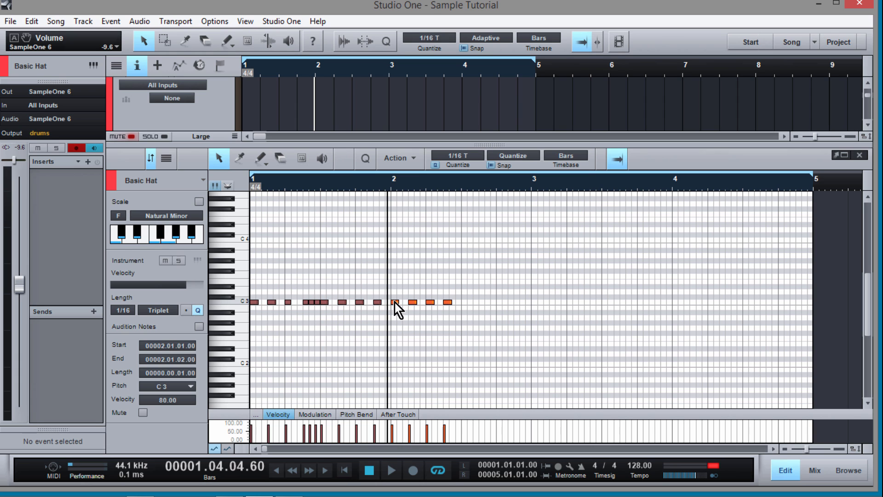
key(space)
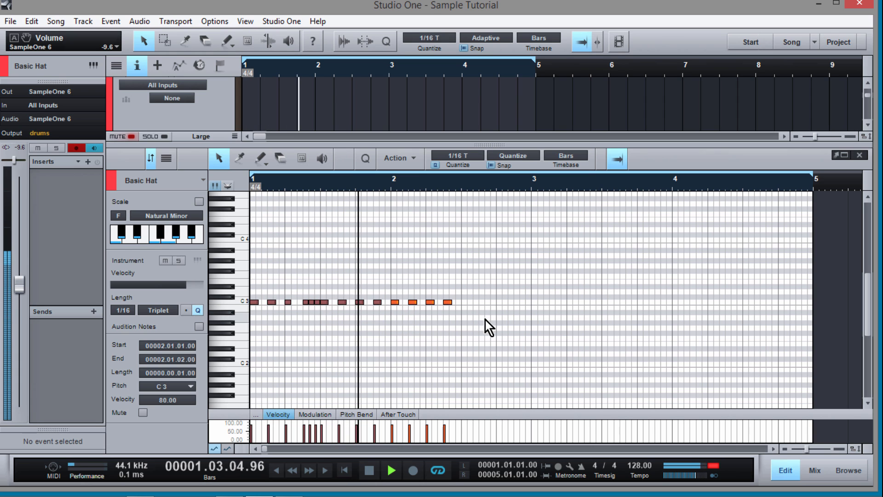
key(space)
Copy the hat at 2.02.03 to 2.03.01 and lengthen the copy to the end of bar 2.
click(537, 307)
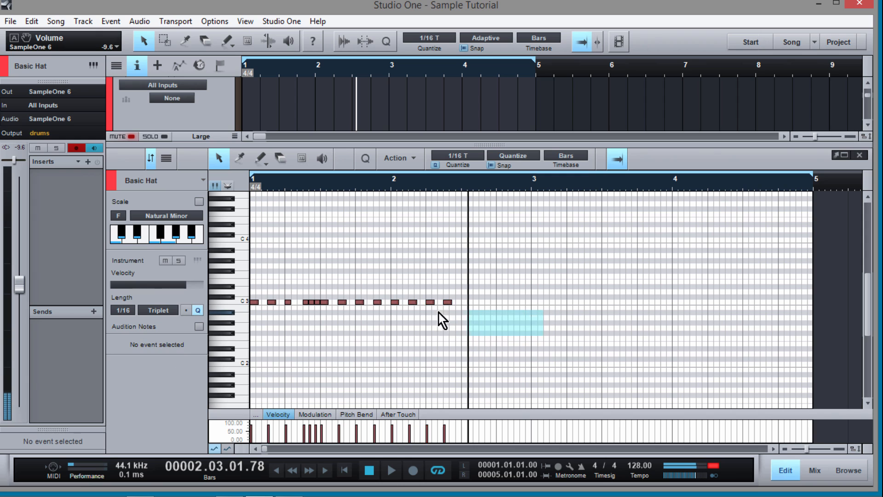
click(448, 303)
drag(449, 303, 538, 305)
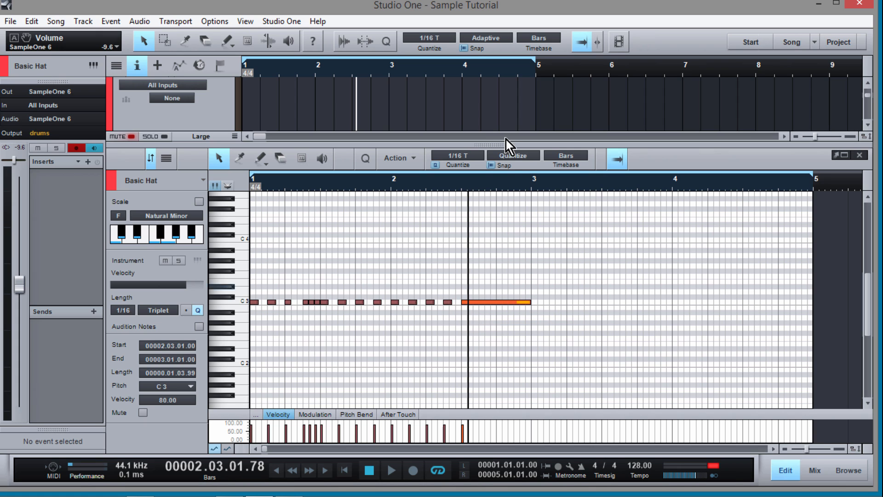
Set the quantize value to 1/8 triplet, split the long hat at 2.03.01 on that grid, and play from the start.
click(478, 153)
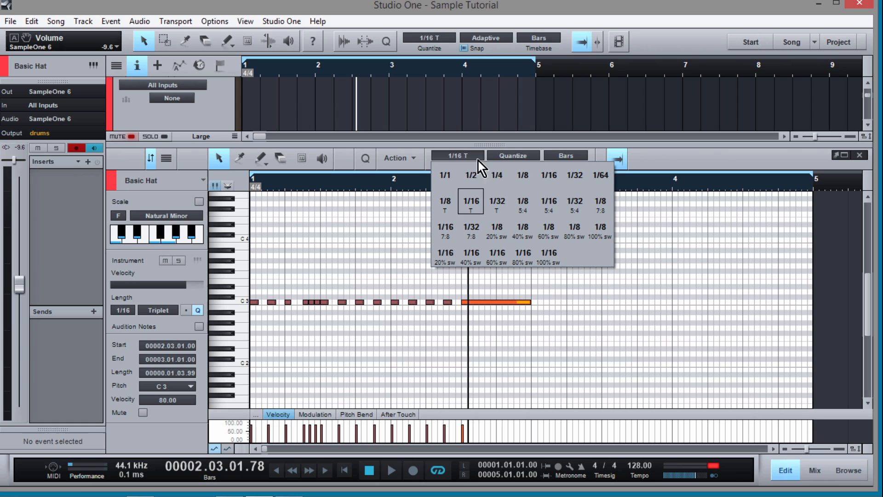
click(453, 198)
key(q)
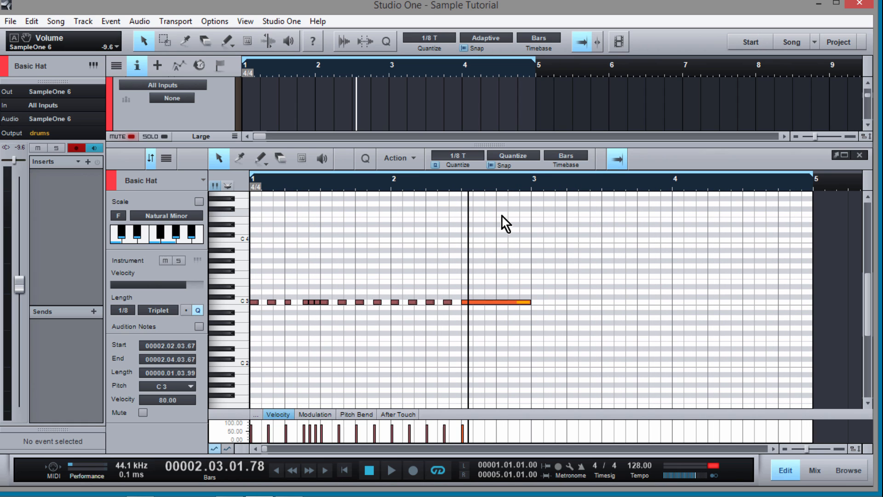
key(ctrl+alt+x)
key(comma)
key(space)
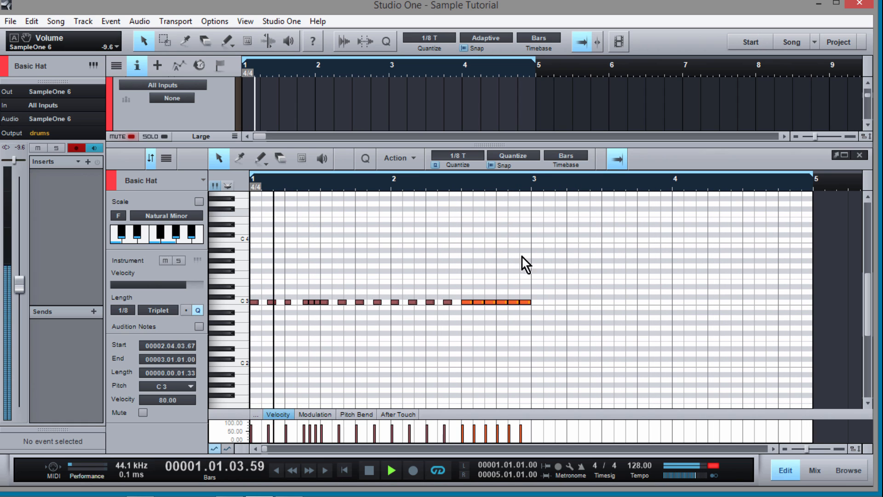
Duplicate the two-bar hat pattern to 3.01.01 so it fills bars 3 and 4, and play it back.
drag(578, 301, 540, 303)
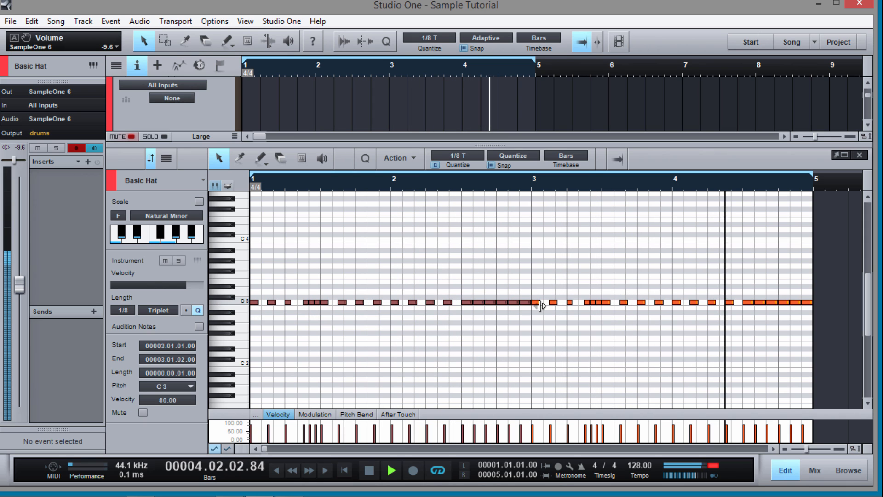
key(space)
key(space)
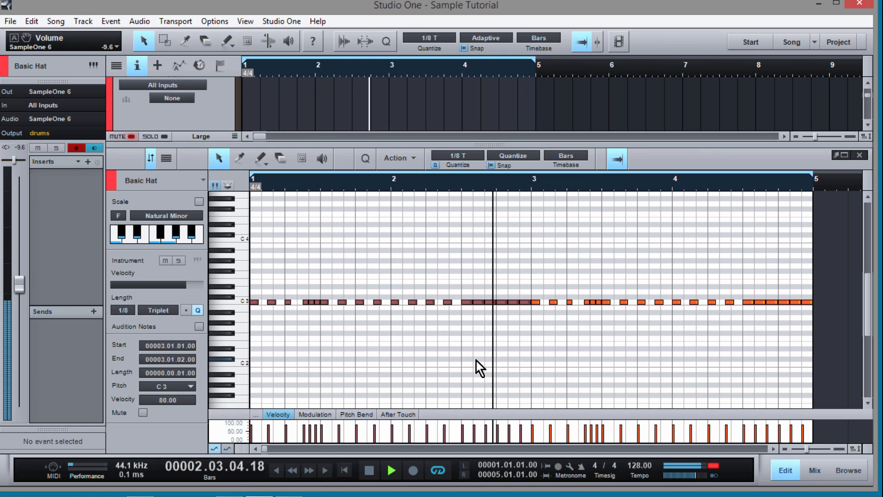
key(space)
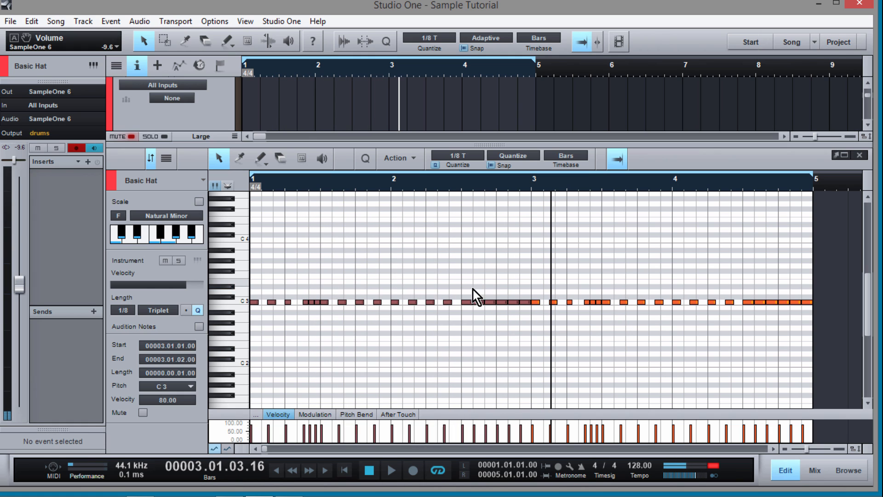
Play the 1/8 triplet roll starting at 2.03.01.
click(478, 315)
click(462, 186)
key(space)
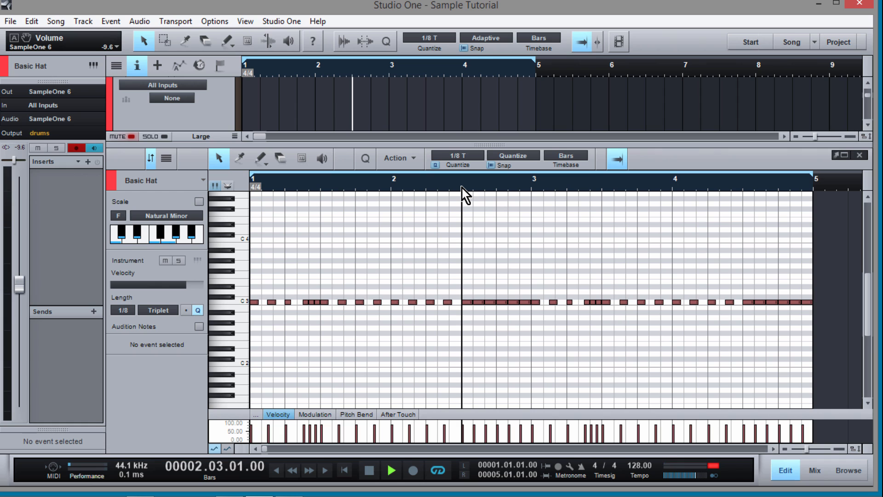
key(space)
Delete the triplet roll hats after 2.03.01 in bar 2 and lengthen the remaining hat to a quarter note.
click(478, 303)
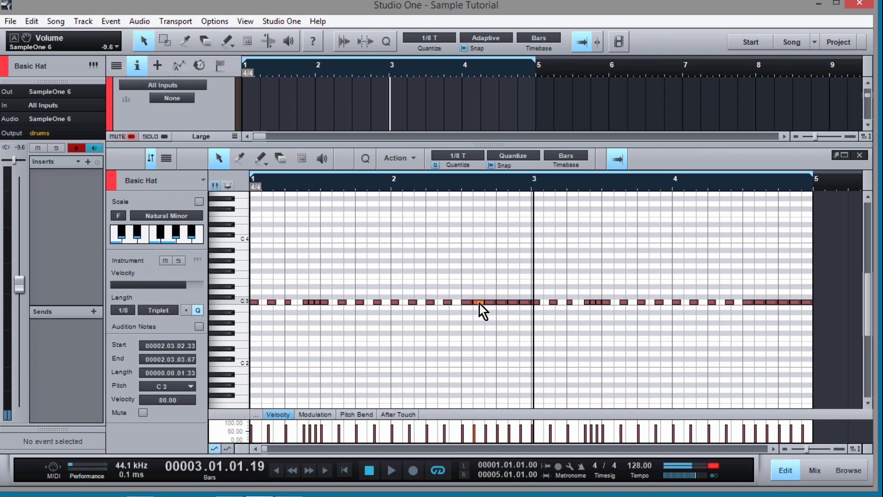
drag(485, 270, 531, 325)
drag(472, 304, 496, 325)
key(l)
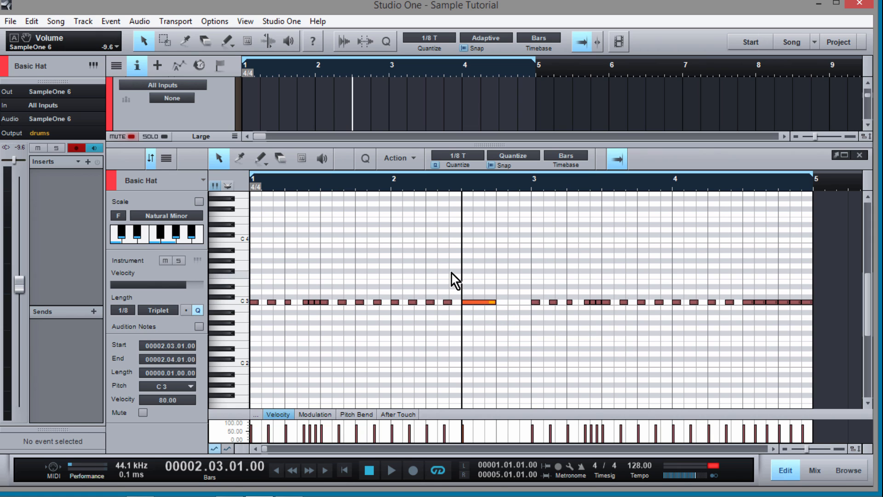
Undo the trial edits of the hat at 2.03.01 and shorten that note to a sixteenth.
key(alt+x)
double_click(427, 188)
key(ctrl+z)
key(ctrl+z)
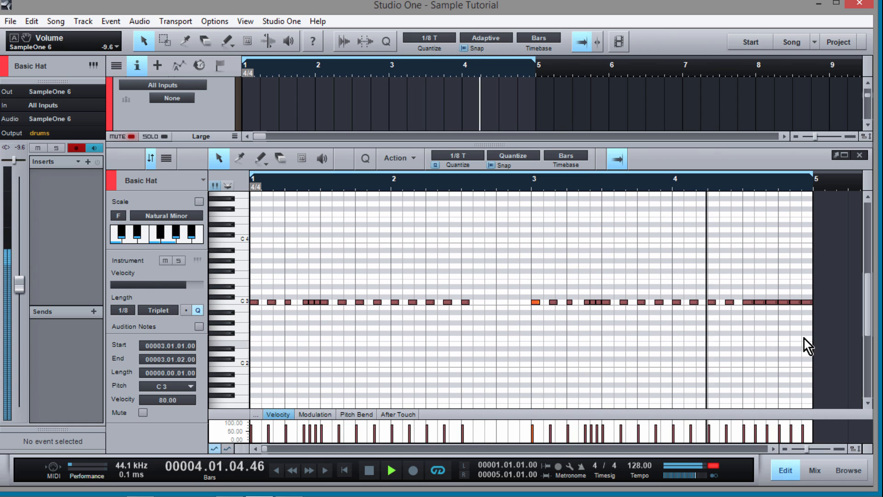
Delete the triplet roll hats that follow 4.03.01 at the end of bar 4.
drag(836, 315, 753, 304)
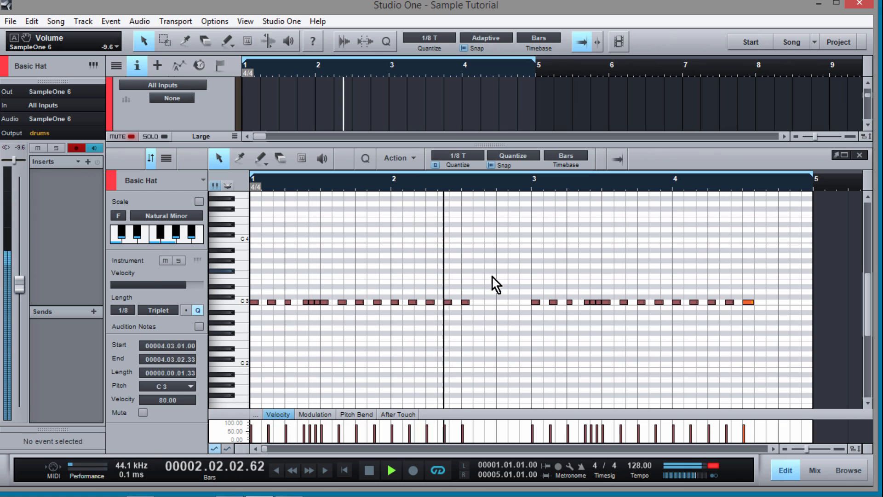
key(space)
Set the quantize value to 1/16 and add copied hats at 2.03.03, 2.04.01, 2.04.03 and 2.04.04.
click(464, 156)
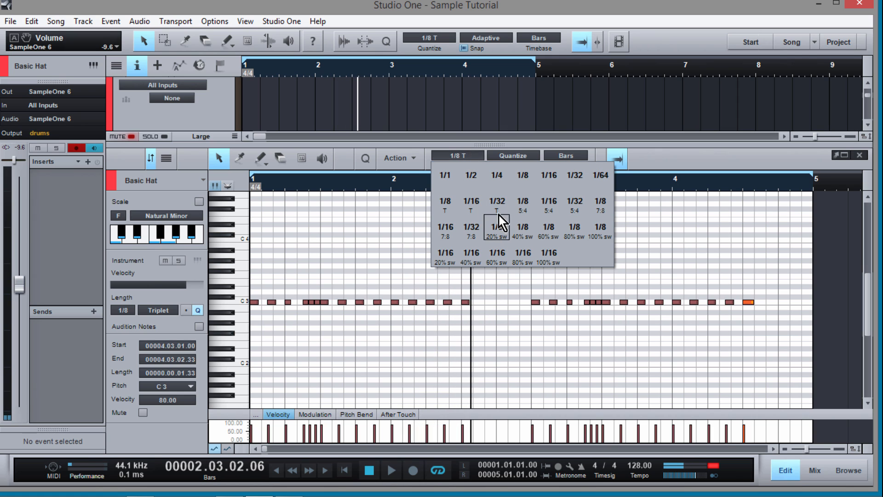
click(497, 275)
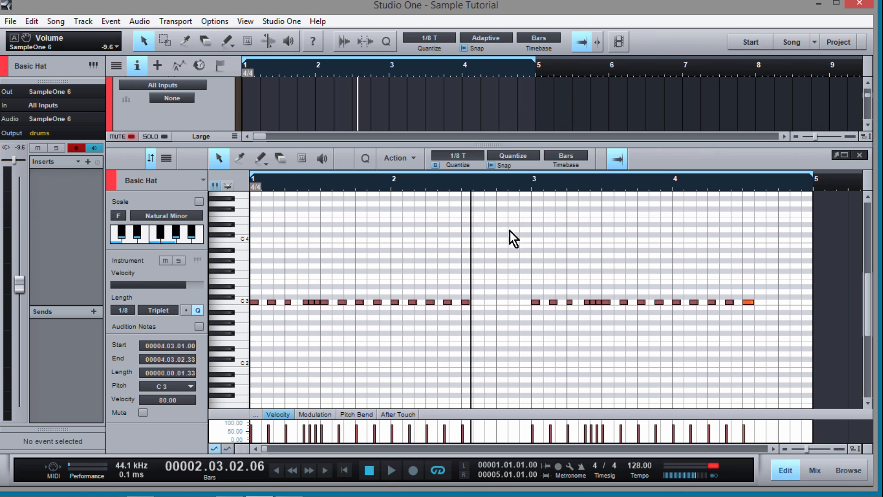
click(477, 162)
click(552, 177)
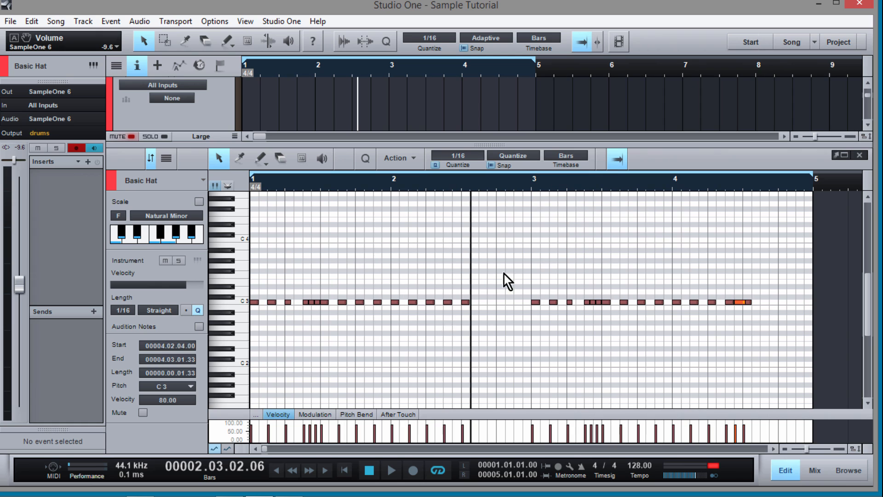
click(466, 302)
click(483, 304)
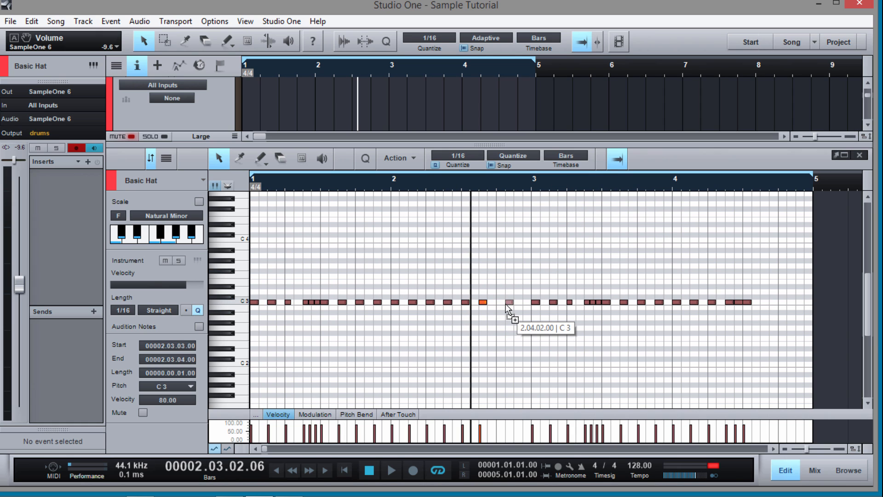
click(500, 303)
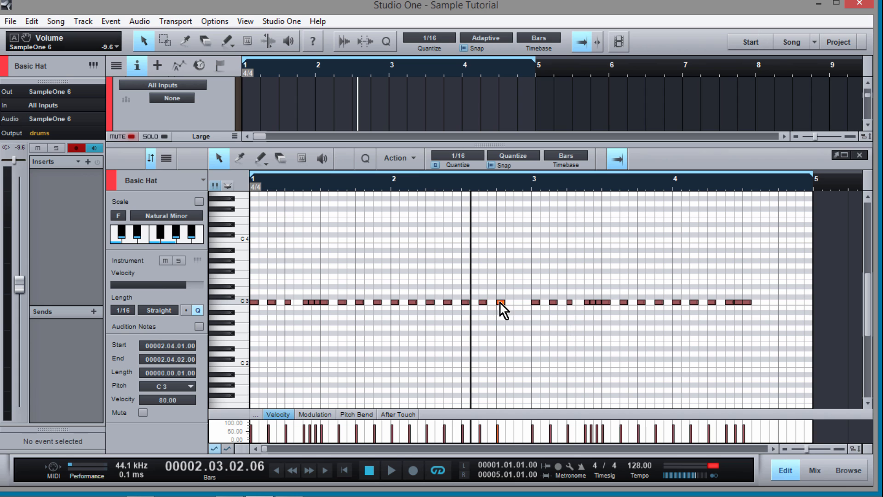
click(519, 302)
click(527, 303)
Play the pattern from the start and delete the overlapping hat at 4.02.04.
key(space)
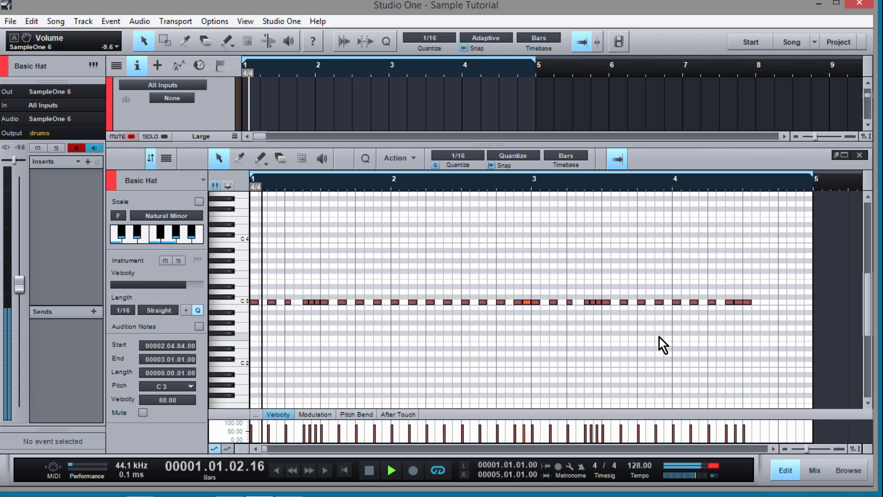
click(740, 303)
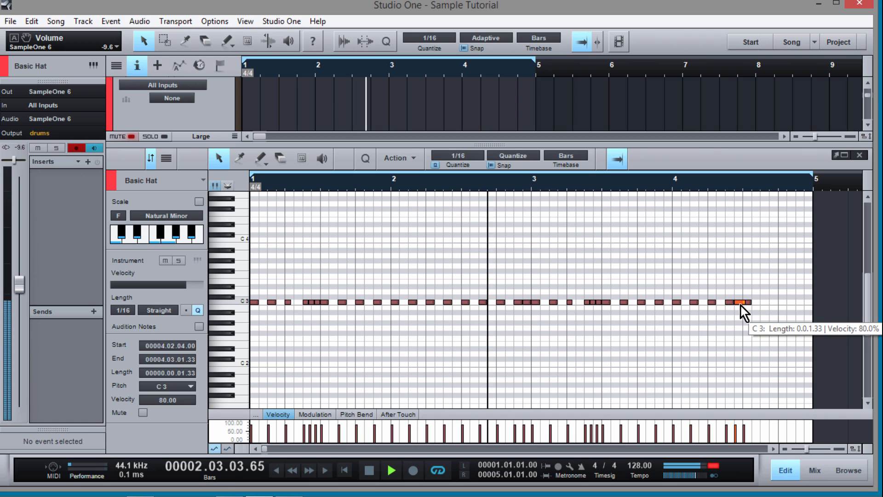
key(Delete)
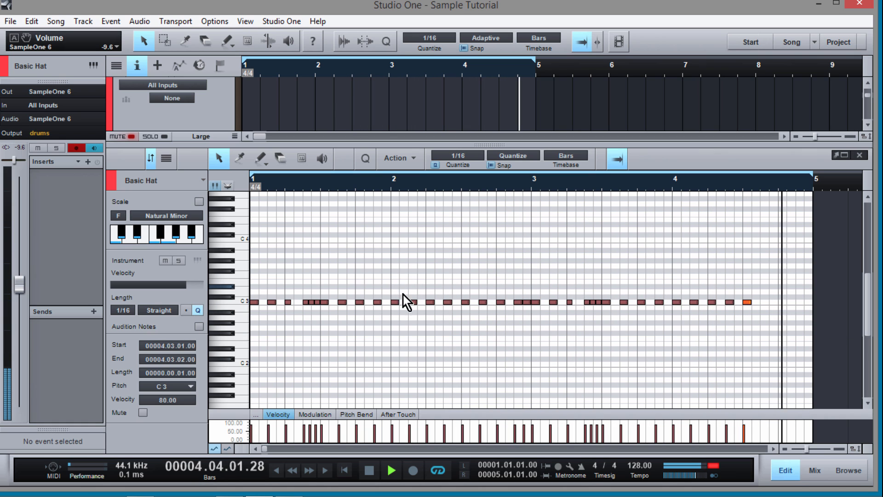
Copy the last four hats of bar 2 to 4.03.03 through the end of bar 4, keeping them on C3.
drag(391, 285, 531, 321)
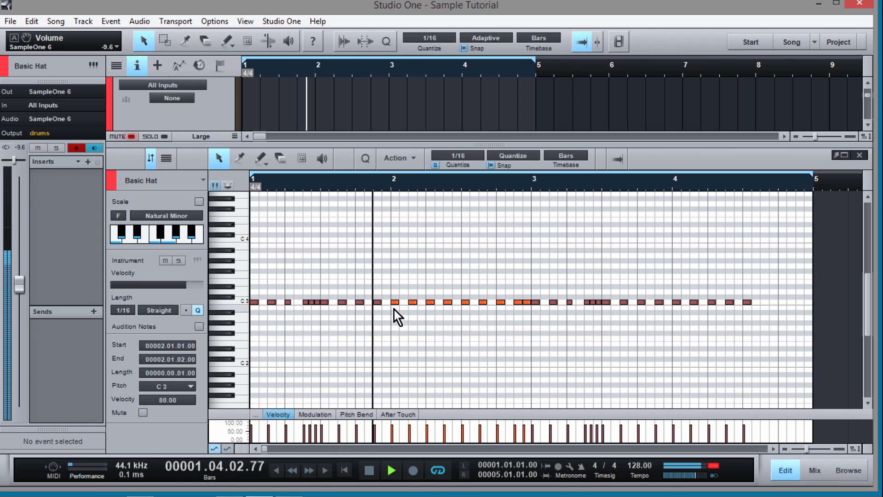
drag(392, 307, 757, 291)
key(Delete)
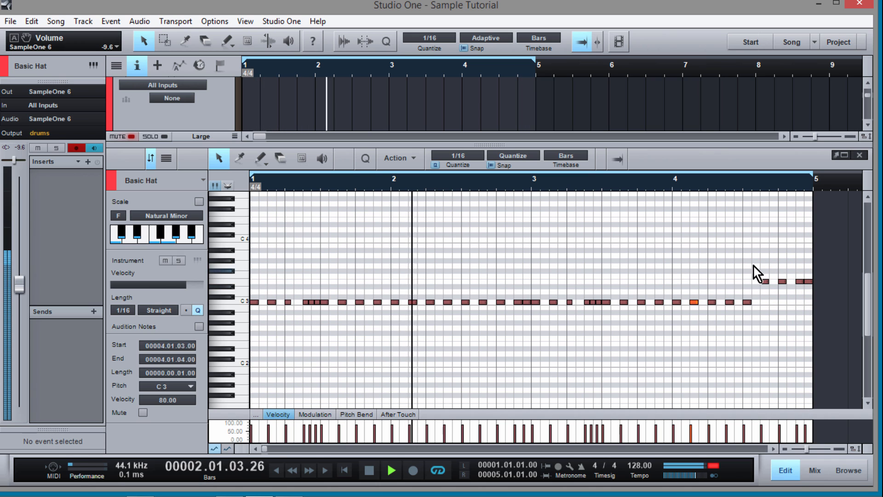
drag(752, 259, 813, 300)
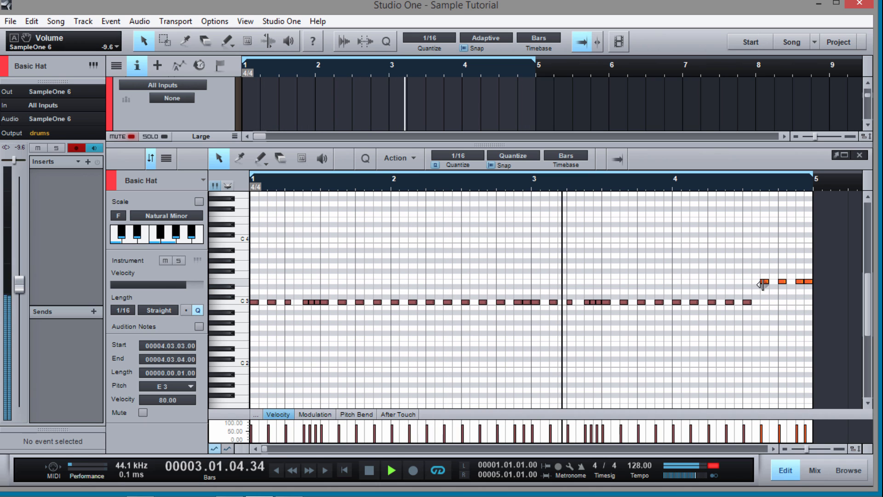
drag(766, 283, 768, 300)
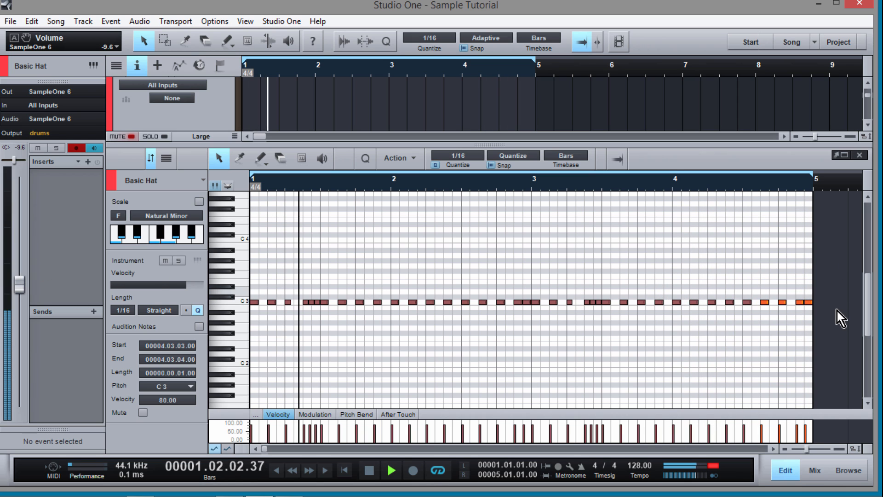
Transpose all the hat notes to D3 and move the four-bar part onto the Trippy Hat track.
drag(830, 304, 256, 295)
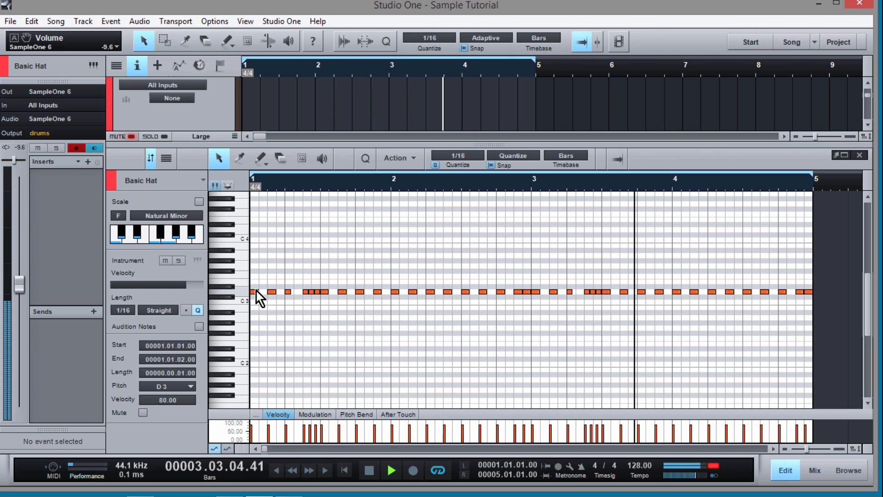
drag(267, 147, 275, 325)
drag(285, 296, 286, 195)
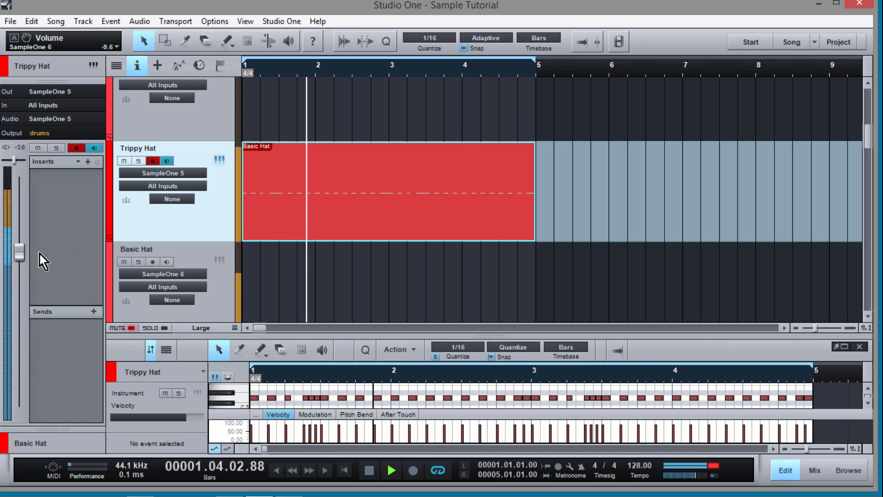
Lower the Trippy Hat track volume to -13.7.
drag(21, 257, 23, 301)
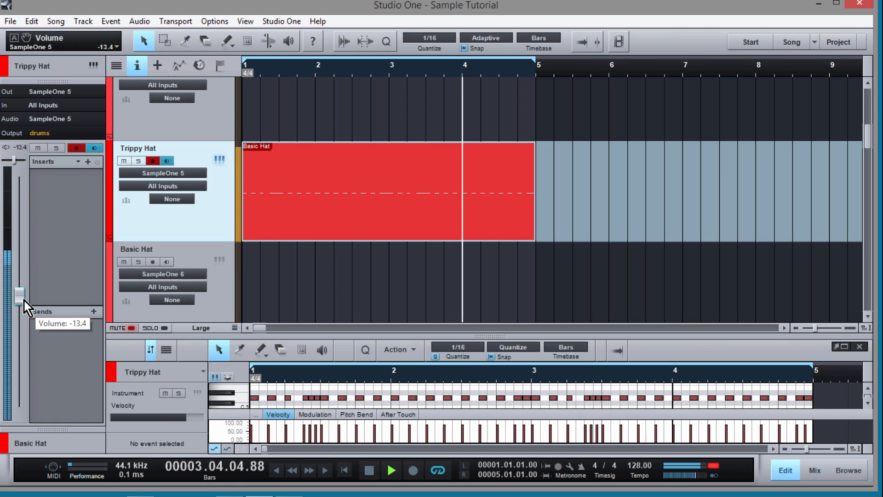
drag(24, 299, 24, 299)
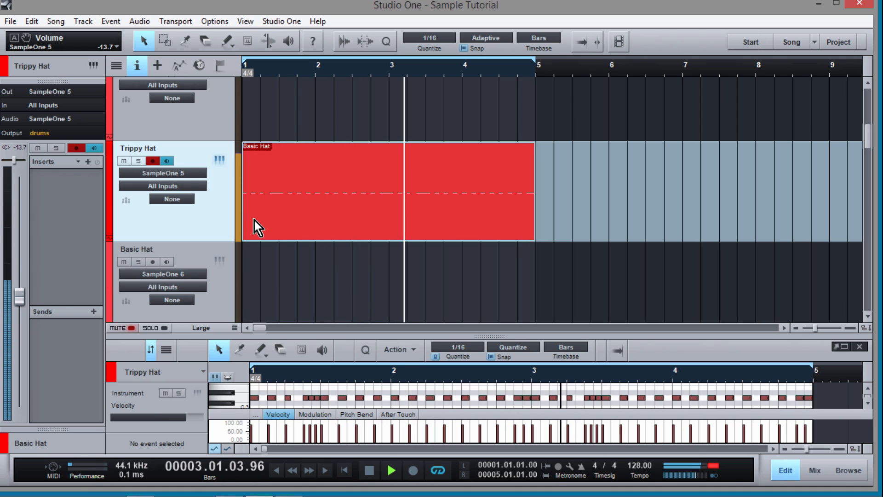
Stop playback, turn on autoscroll and move the Trippy Hat track directly below the Drums track.
key(space)
key(f)
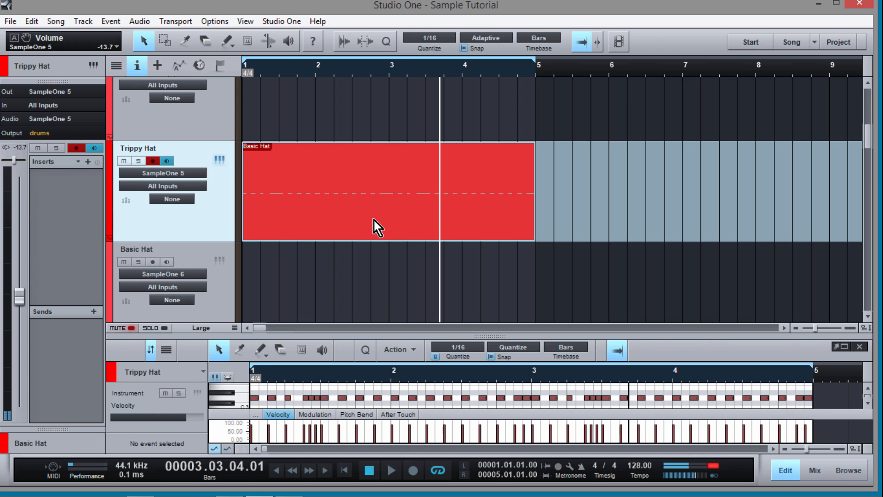
scroll(458, 151, down, 1)
scroll(458, 150, down, 5)
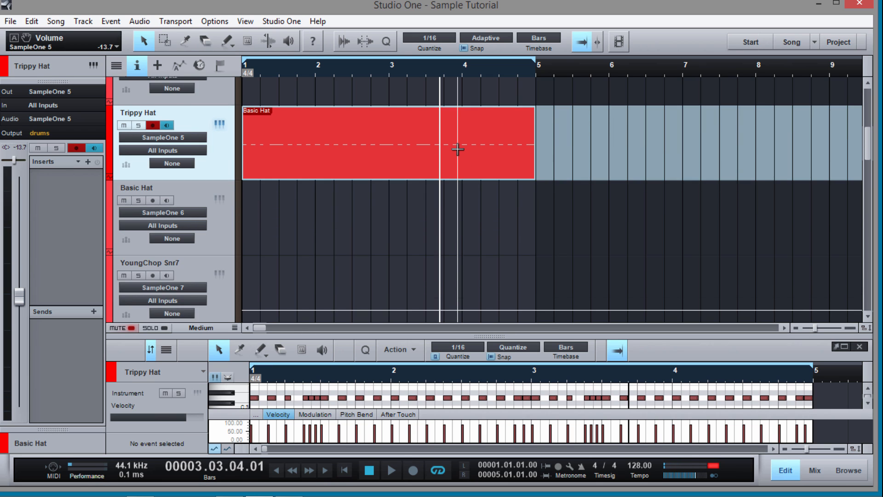
scroll(455, 149, up, 1)
scroll(332, 169, up, 3)
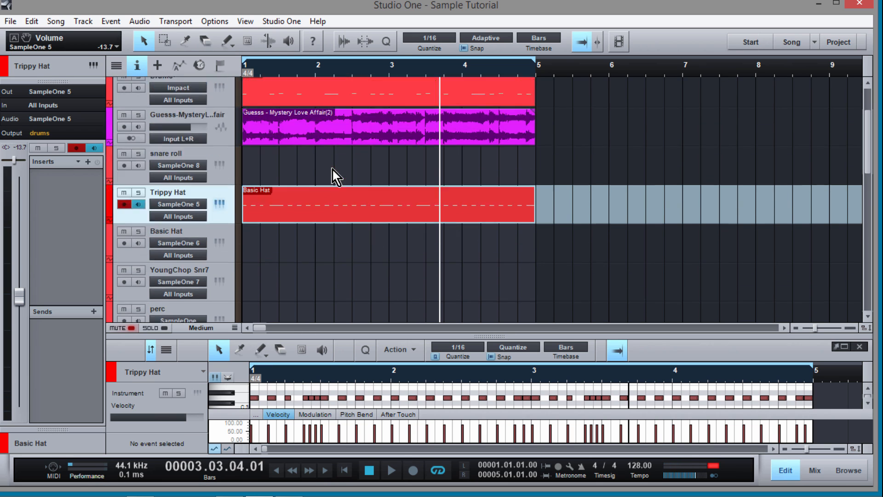
drag(191, 208, 200, 139)
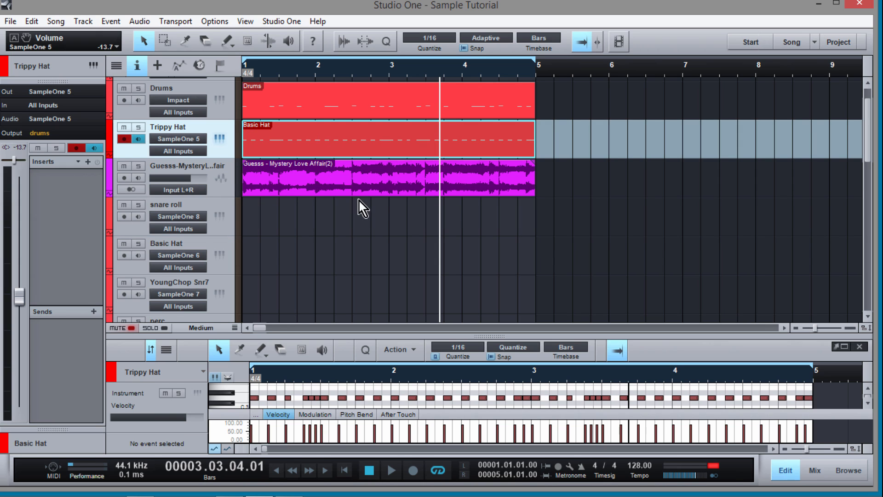
scroll(378, 211, up, 1)
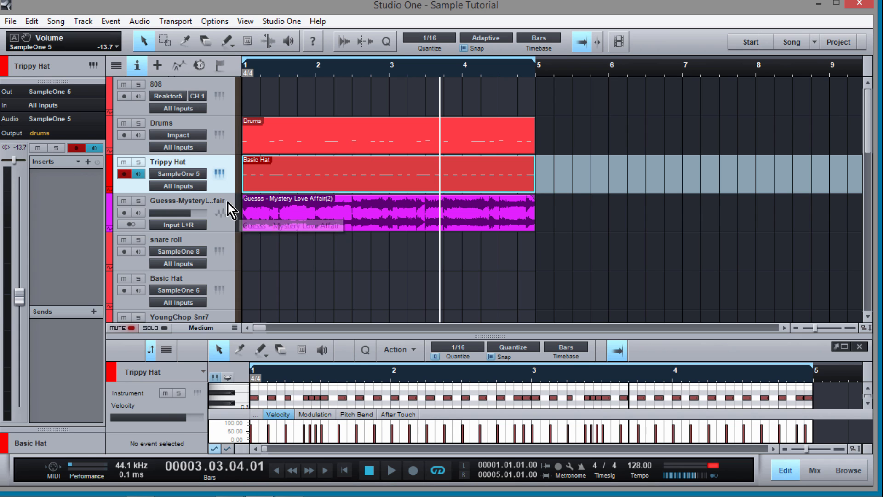
Transpose the Guesss - Mystery Love Affair sample event by -7 and play the loop from the start.
click(221, 225)
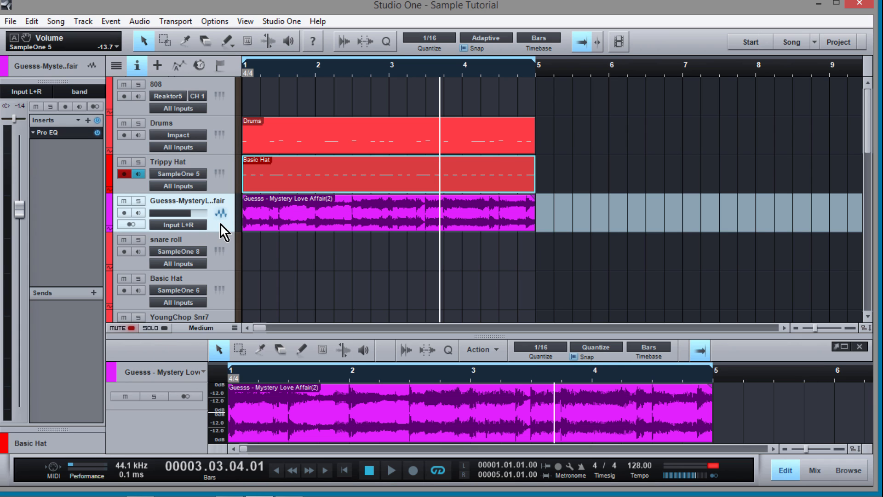
right_click(360, 209)
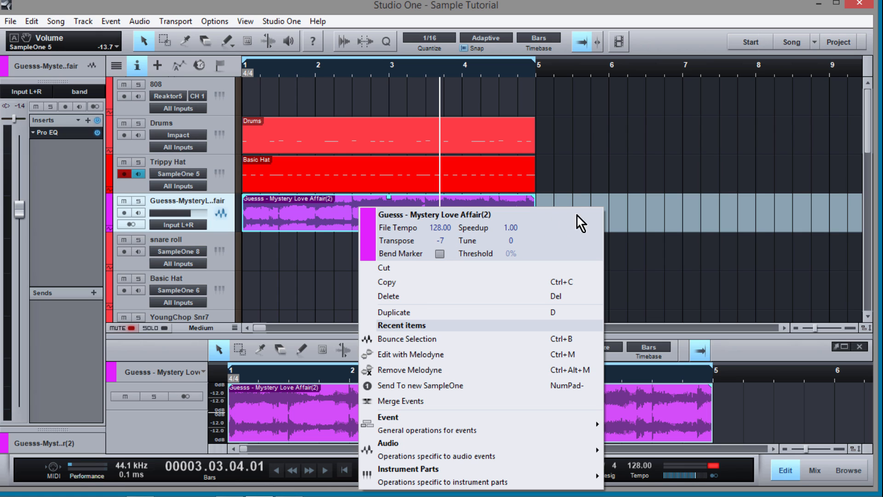
click(647, 225)
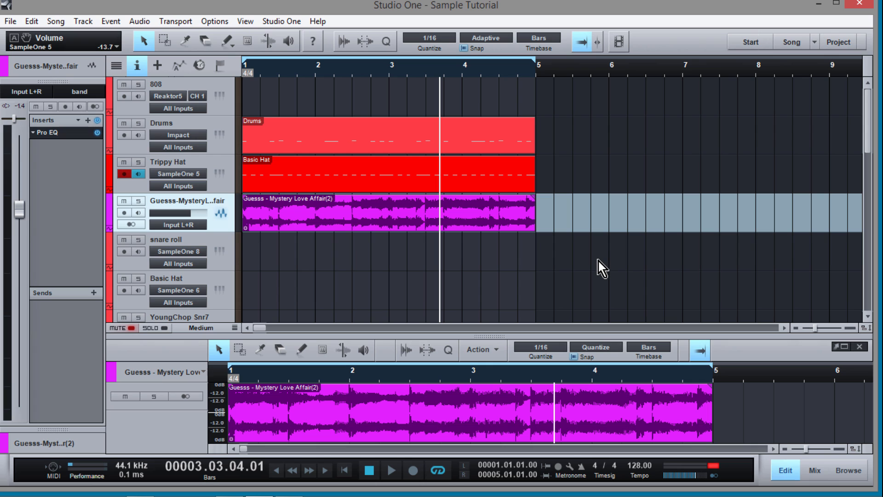
key(Home)
key(space)
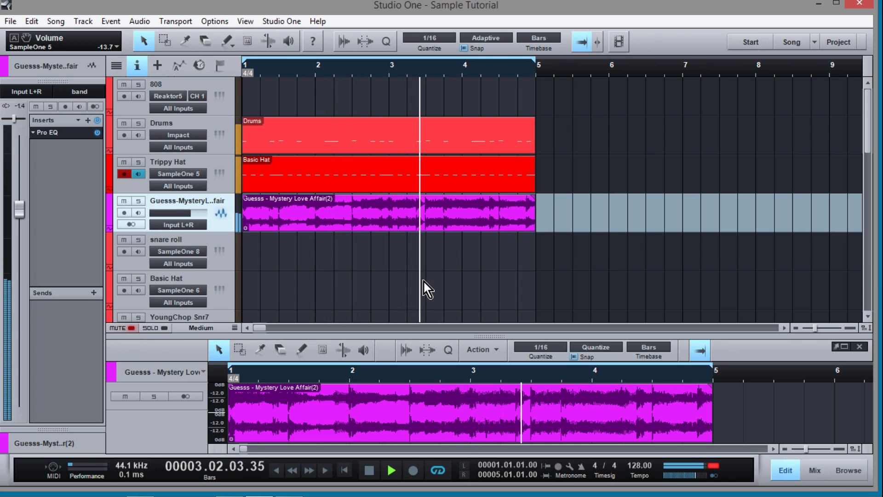
Lower the Trippy Hat track volume to -17.8 while the loop plays, and stop playback.
click(195, 162)
scroll(26, 300, down, 3)
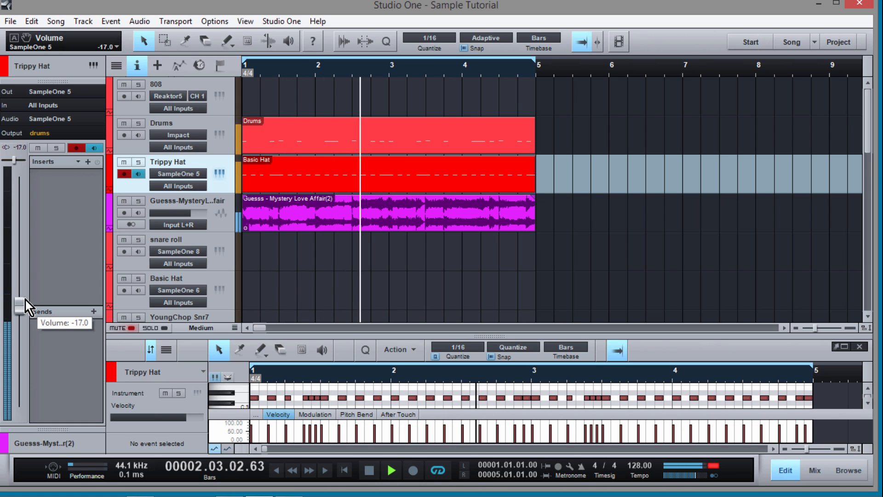
scroll(26, 300, down, 1)
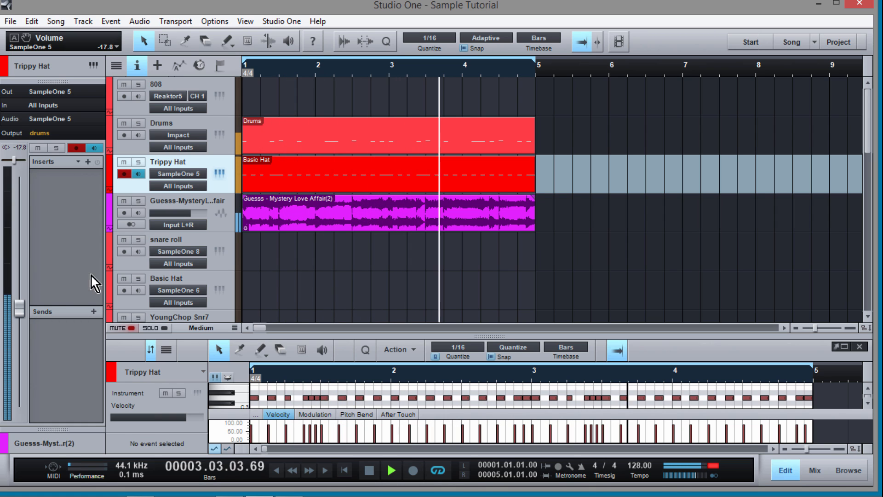
scroll(20, 307, up, 1)
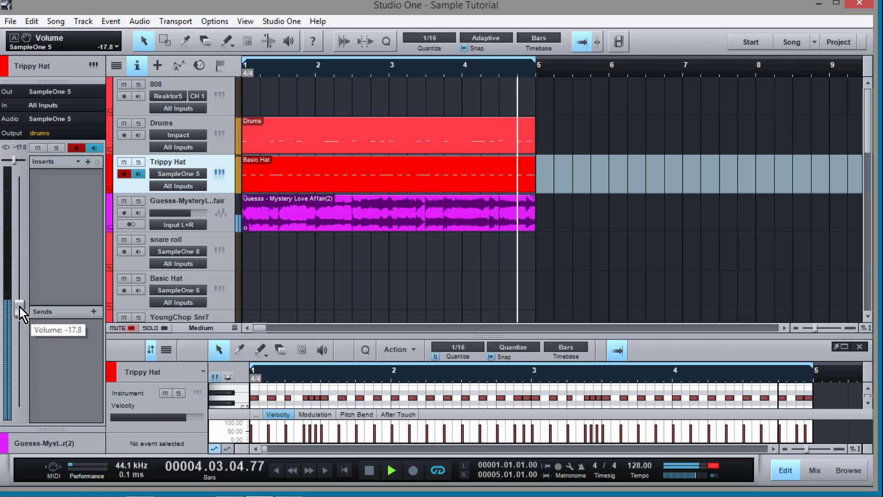
scroll(20, 306, down, 1)
key(space)
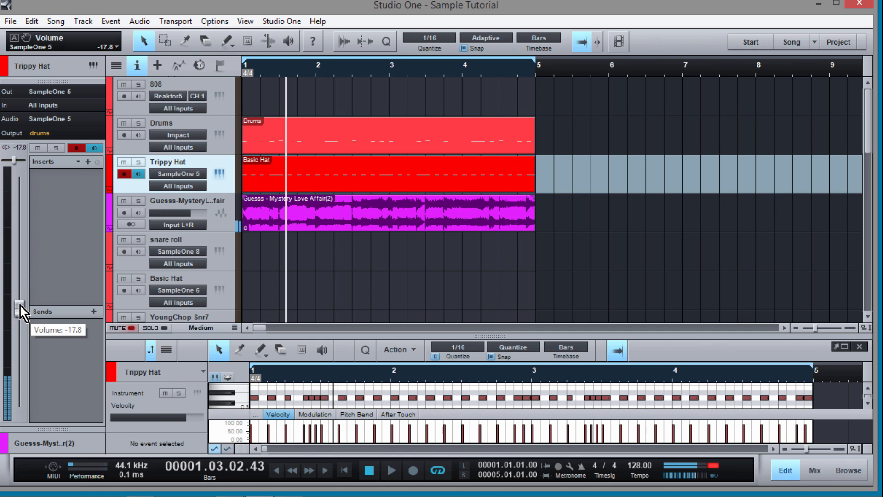
Add a hall send to the Guesss sample track and raise its send level to -1.8 during playback.
click(195, 203)
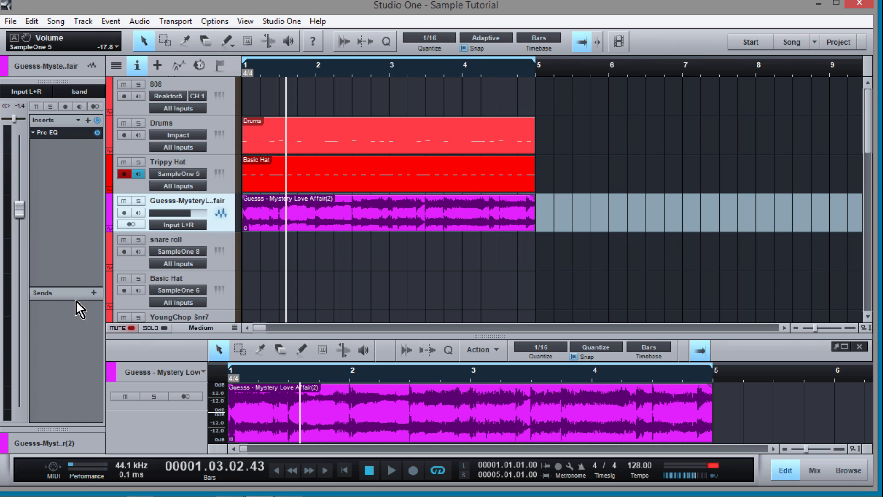
click(94, 293)
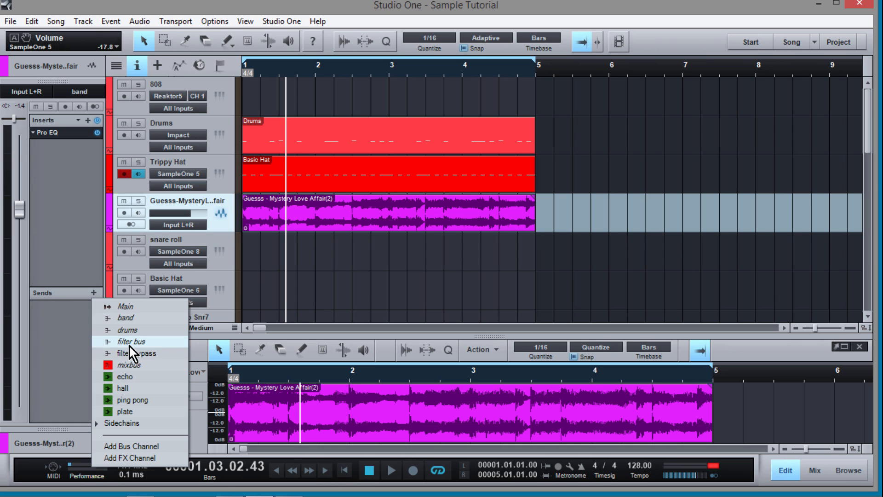
click(136, 391)
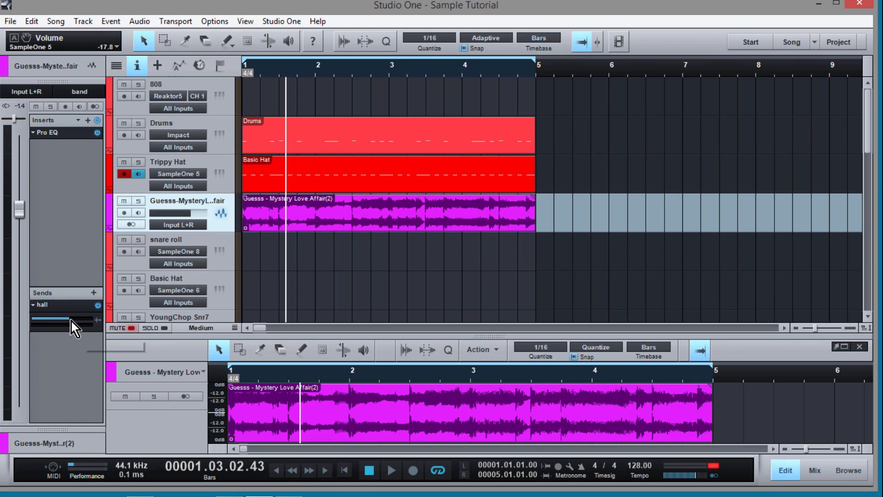
mouse_move(70, 321)
key(space)
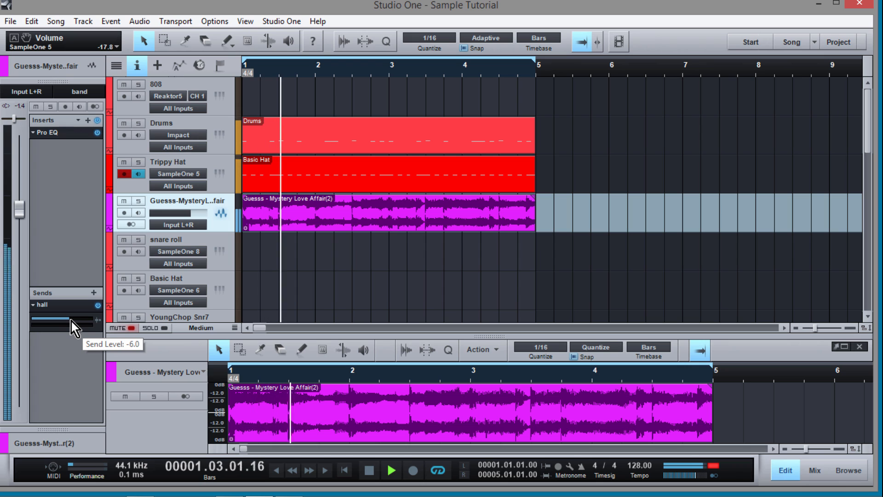
scroll(71, 322, up, 1)
mouse_move(71, 322)
mouse_down()
mouse_move(81, 324)
mouse_move(75, 330)
mouse_up()
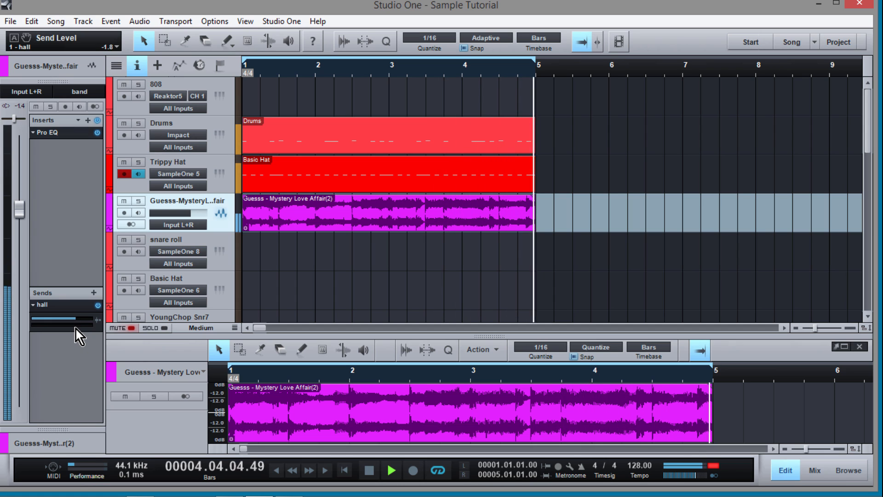
key(space)
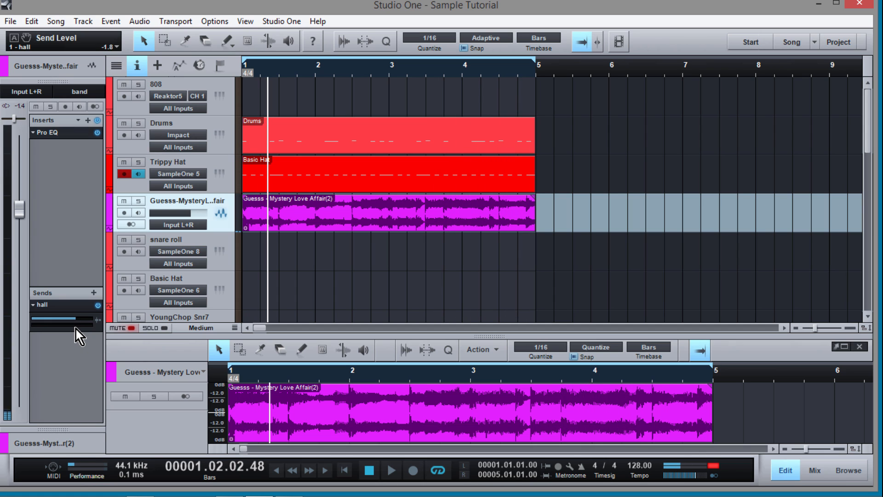
Check the transpose setting of the Guesss - Mystery Love Affair sample event.
scroll(330, 279, down, 2)
scroll(329, 279, up, 2)
right_click(335, 211)
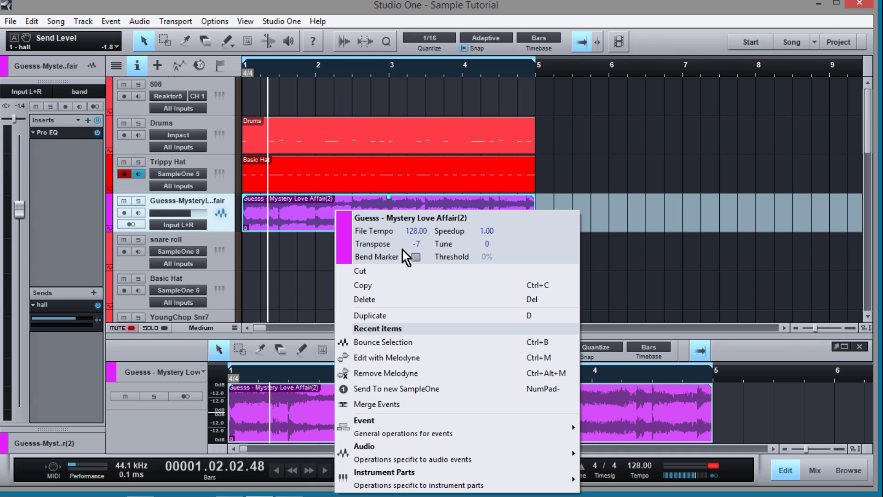
click(273, 266)
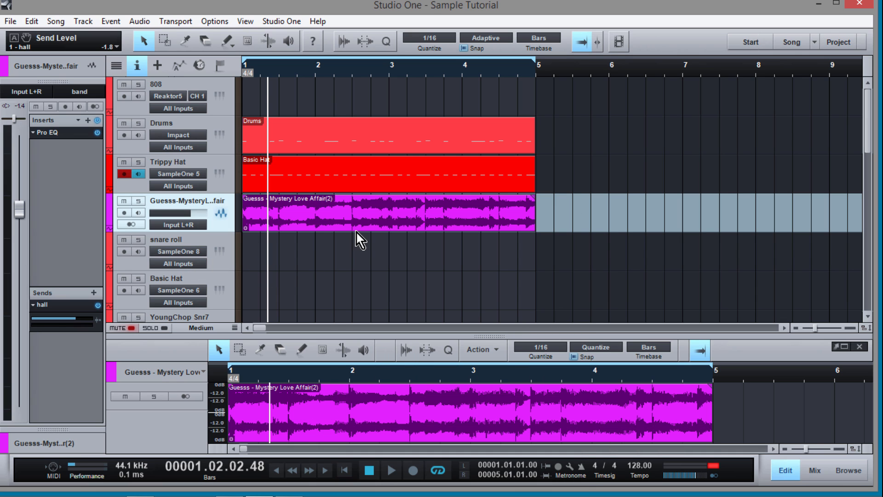
Create a four-bar instrument part on the kontakt2 track, enlarge its note editor and unmute the track.
scroll(321, 255, down, 10)
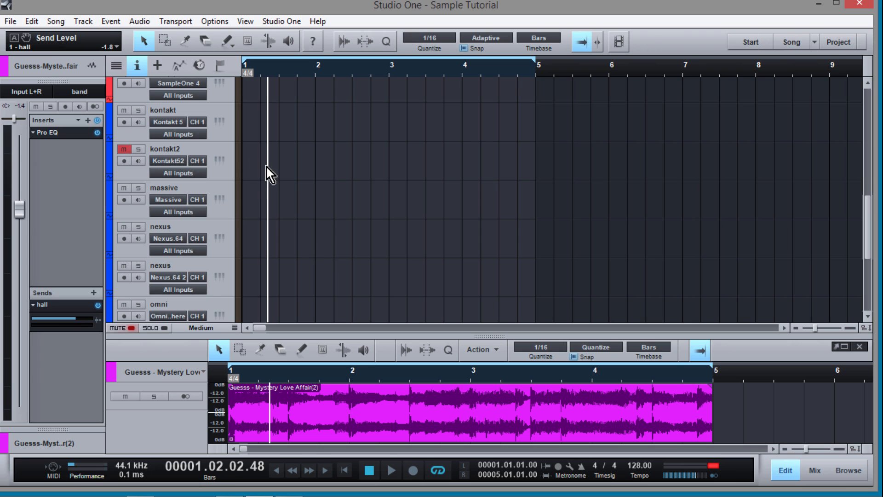
double_click(252, 169)
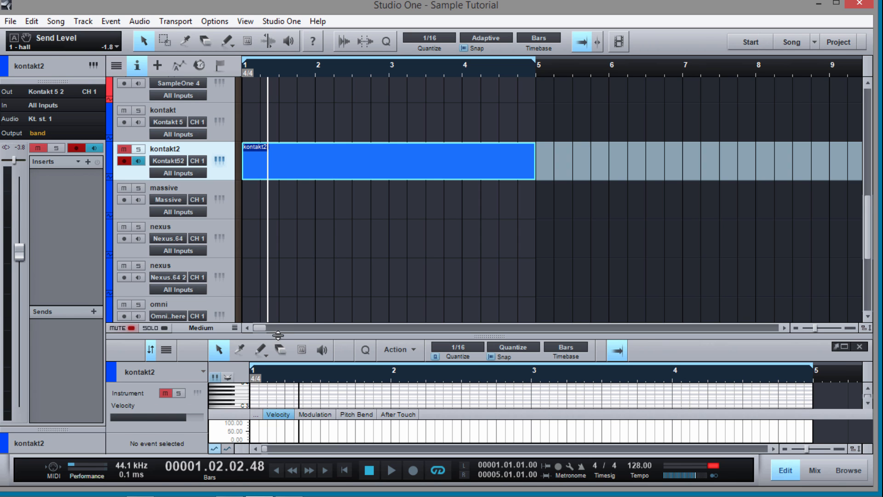
drag(277, 336, 297, 122)
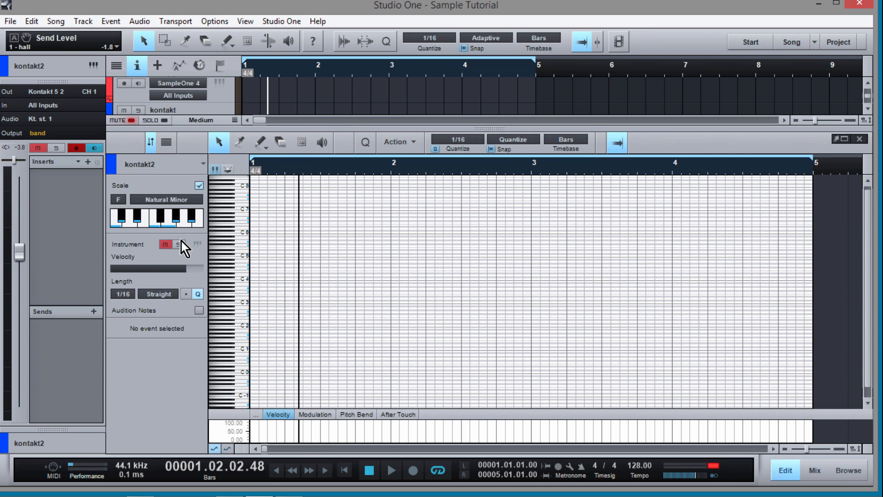
click(169, 243)
scroll(271, 267, up, 2)
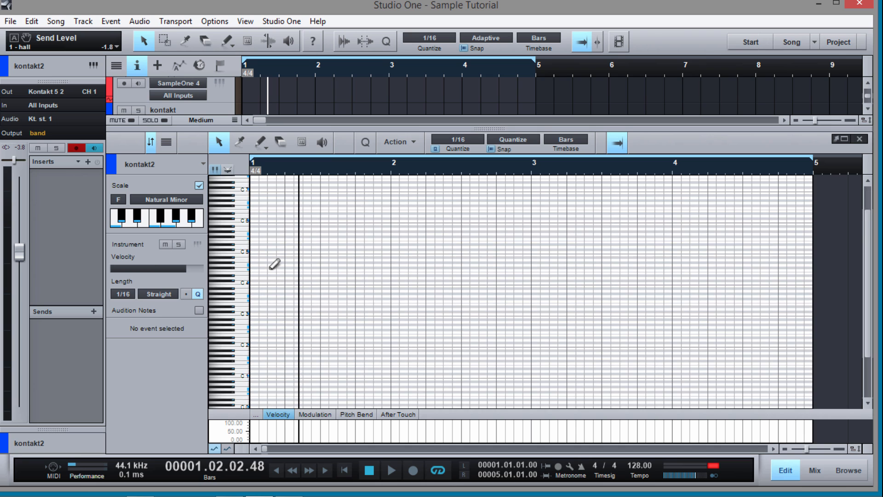
Set the kontakt2 note editor's scale root to A#, keeping the Natural Minor scale.
scroll(272, 264, up, 1)
scroll(270, 319, up, 3)
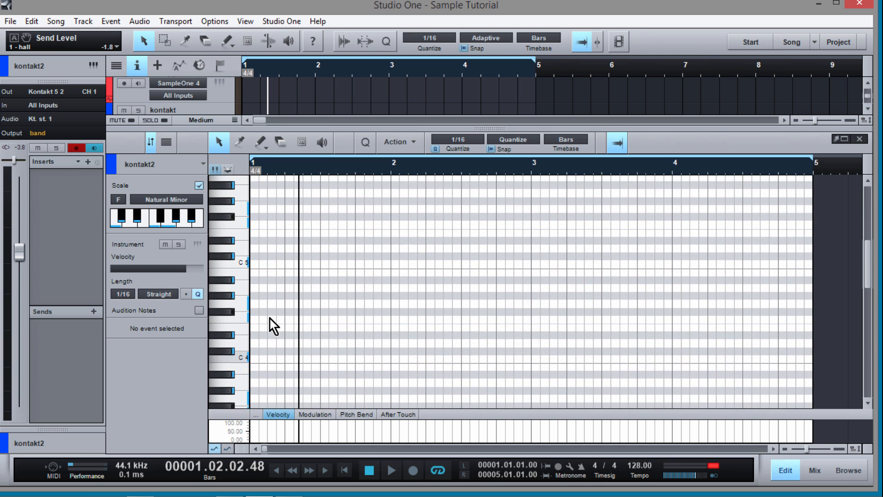
scroll(270, 319, up, 4)
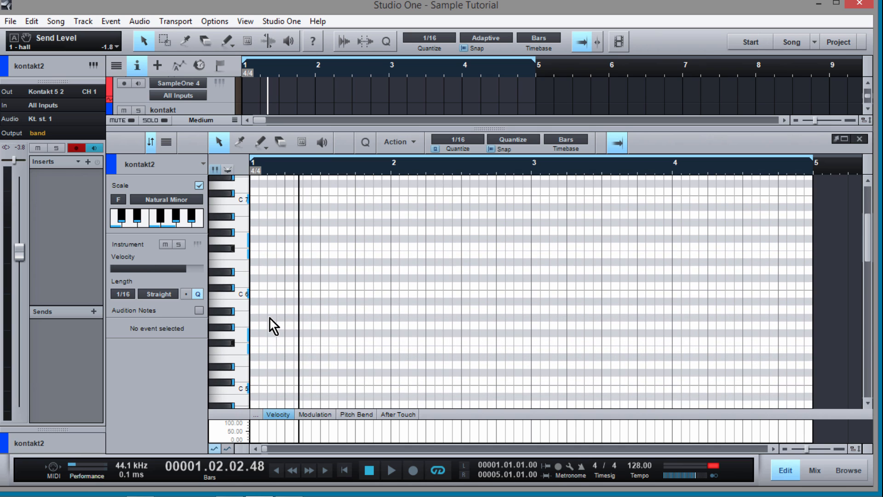
scroll(270, 319, up, 1)
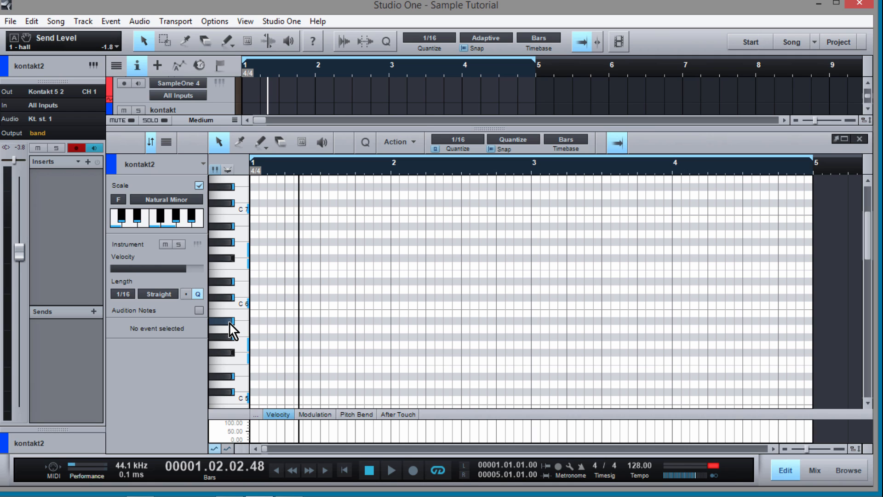
click(118, 200)
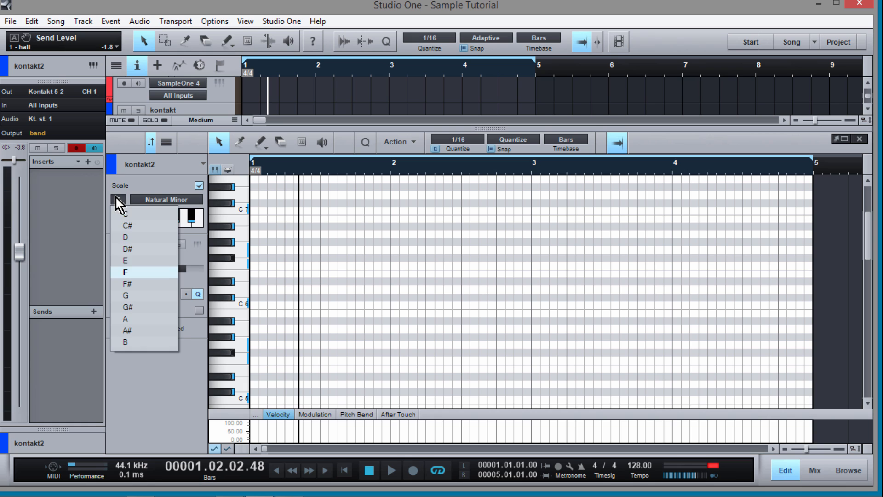
click(140, 330)
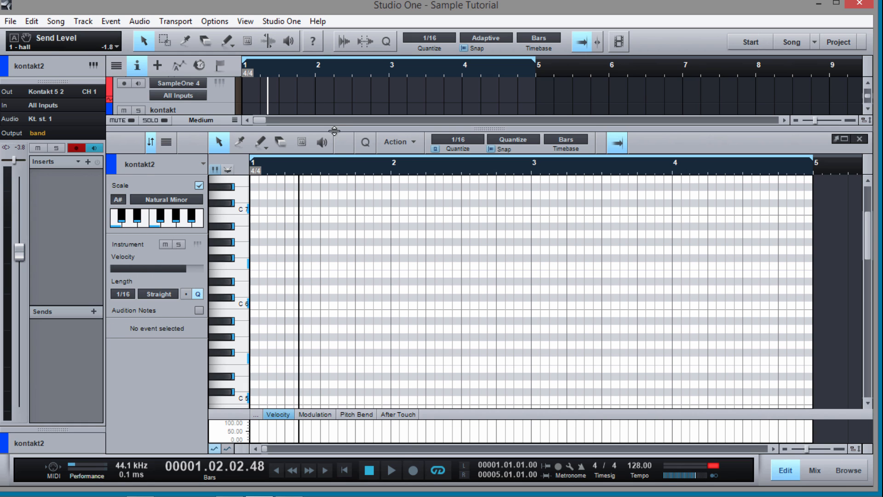
Shrink the note editor and delete the empty four-bar part from the kontakt2 track.
drag(328, 128, 327, 286)
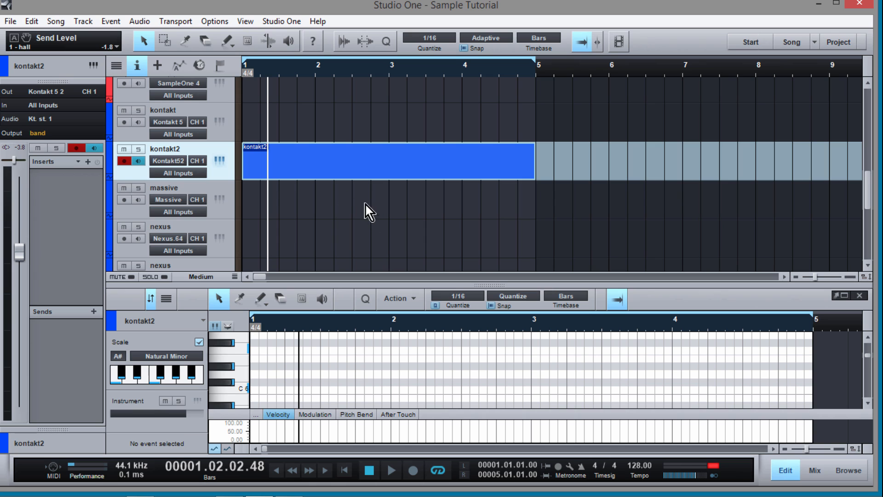
key(Delete)
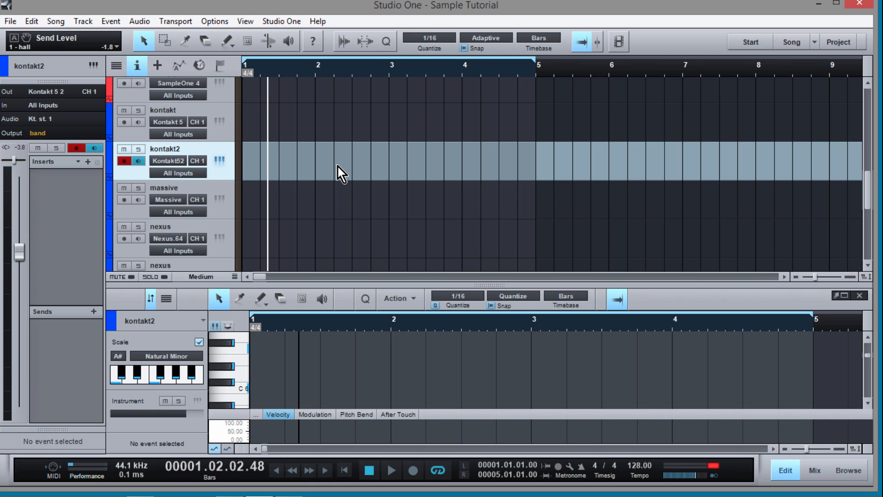
Save the song and bounce the transposed Guesss - Mystery Love Affair sample event to new audio.
scroll(316, 172, up, 5)
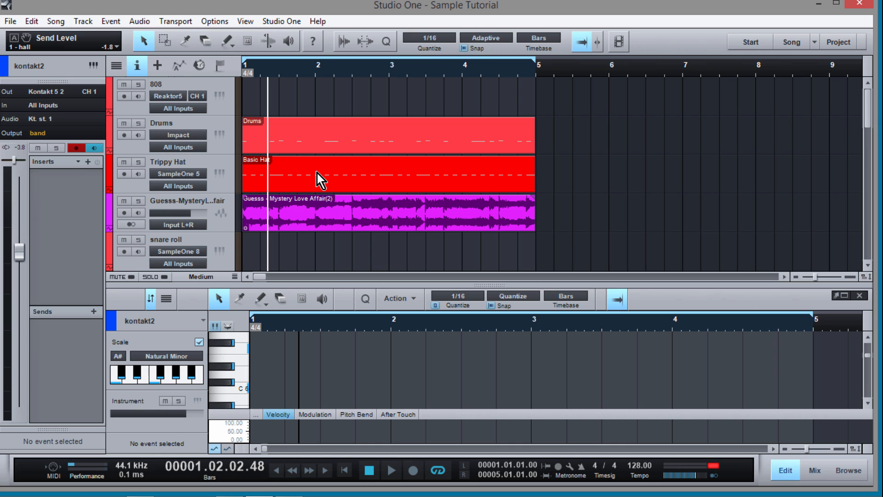
key(ctrl+s)
click(324, 211)
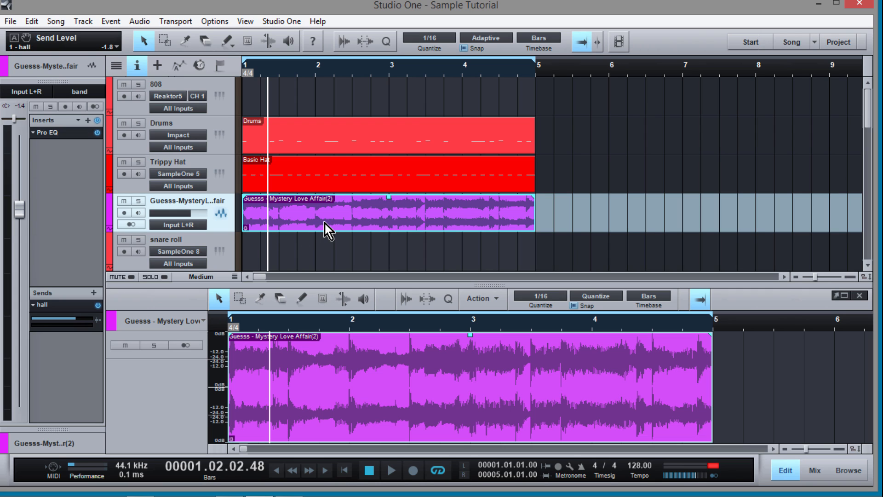
key(ctrl+b)
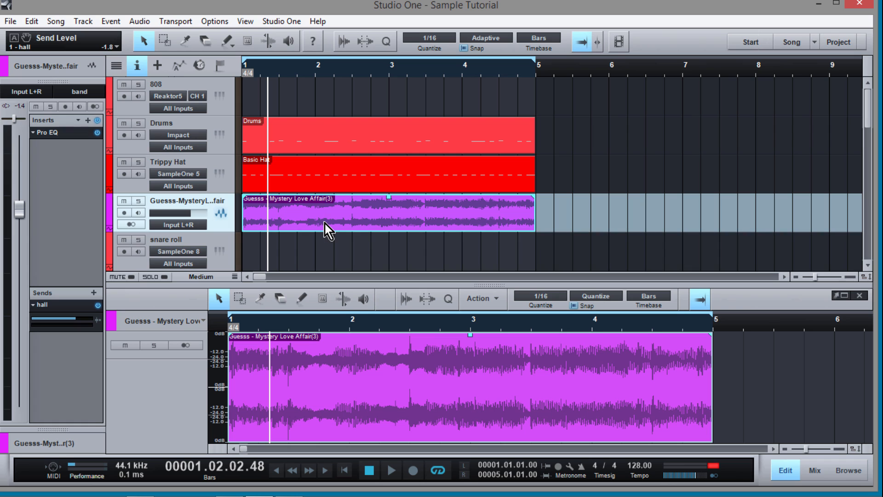
Create a four-bar part on the 808 track and set its Razor synth to High quality with the reverb switched off.
double_click(250, 101)
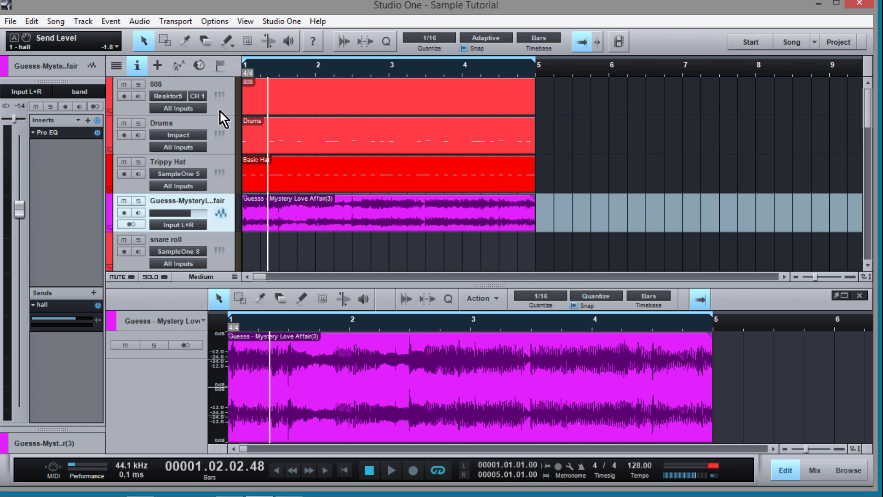
drag(221, 115, 224, 120)
click(225, 95)
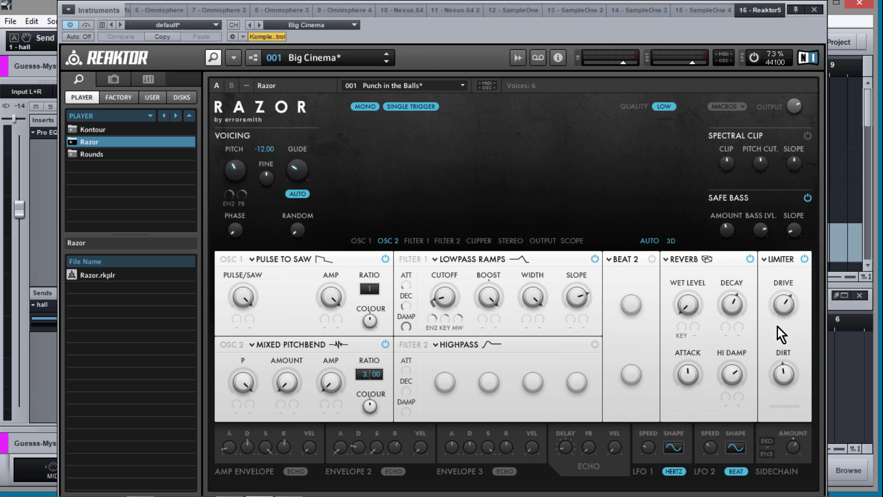
click(749, 260)
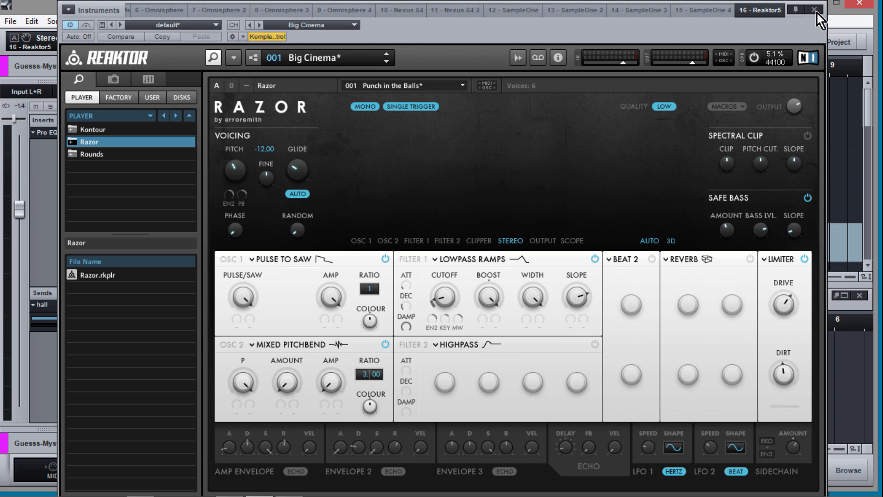
click(663, 105)
click(813, 10)
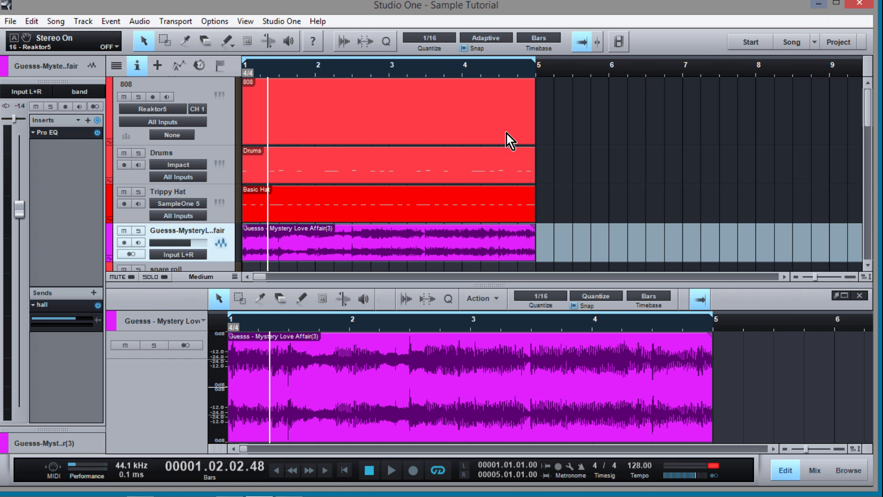
Copy all Trippy Kick-2 notes from the Drums part and paste them at bar 1 on the 808 track, replacing its empty part.
click(451, 163)
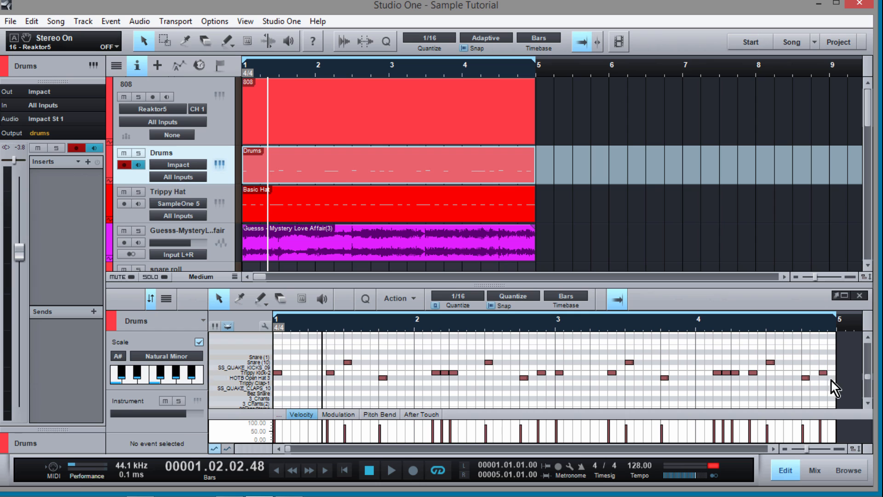
drag(845, 372, 372, 380)
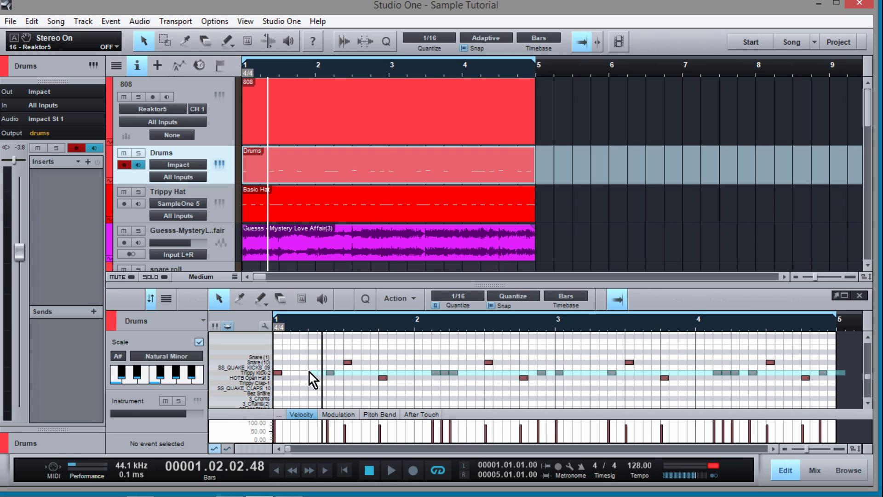
drag(276, 376, 276, 376)
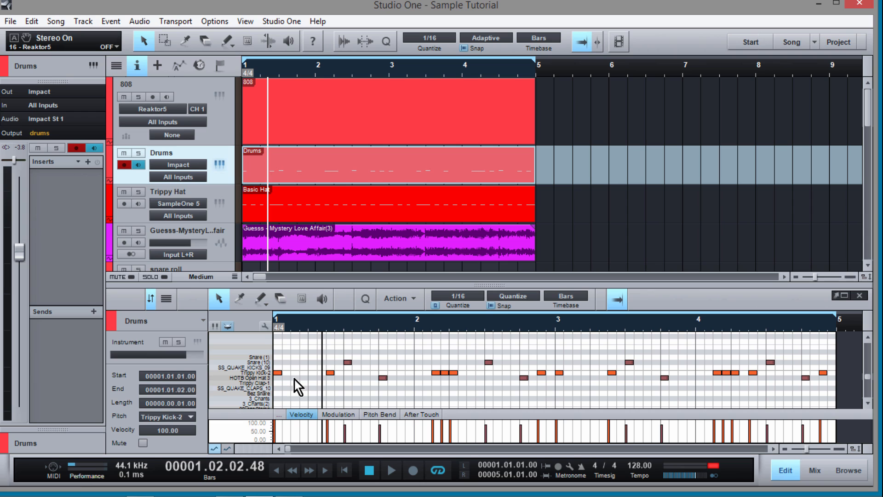
click(391, 125)
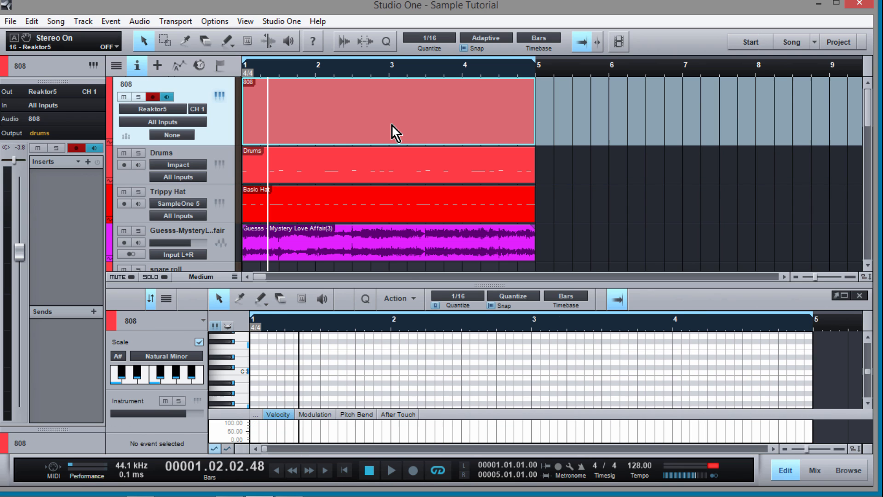
key(Delete)
key(Home)
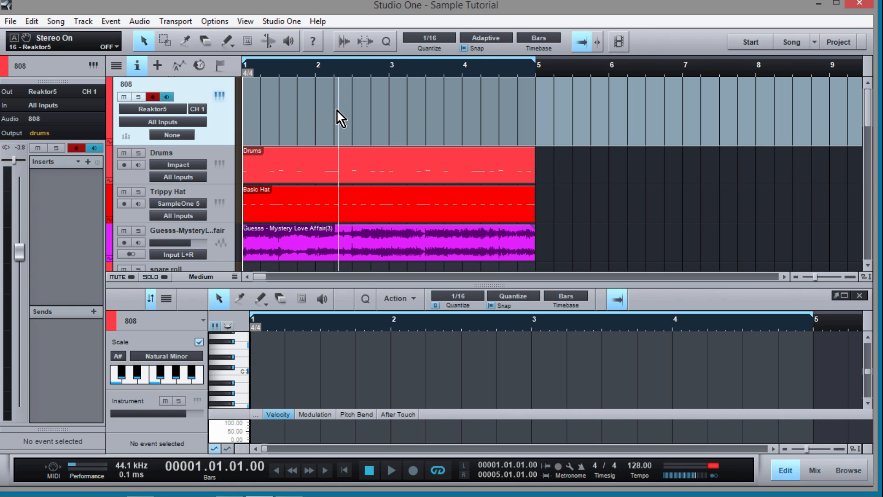
key(ctrl+z)
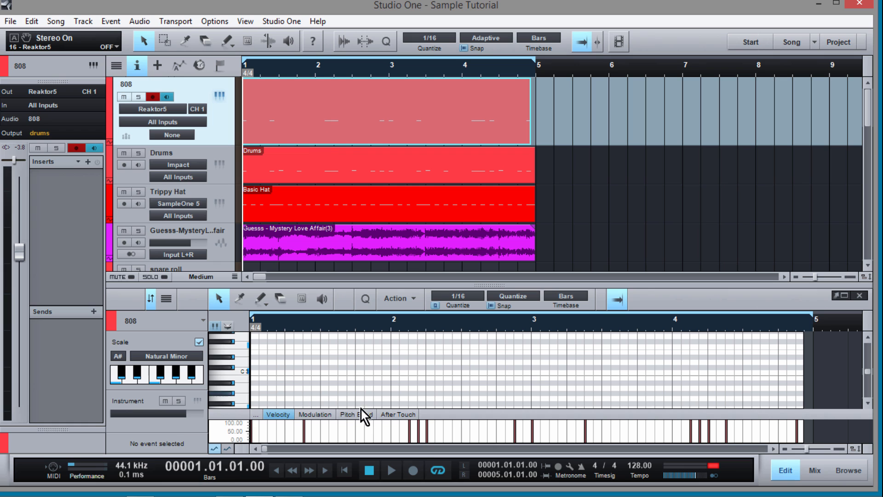
Enlarge the 808 note editor and audition several pitches above and below the pasted notes.
scroll(391, 376, down, 3)
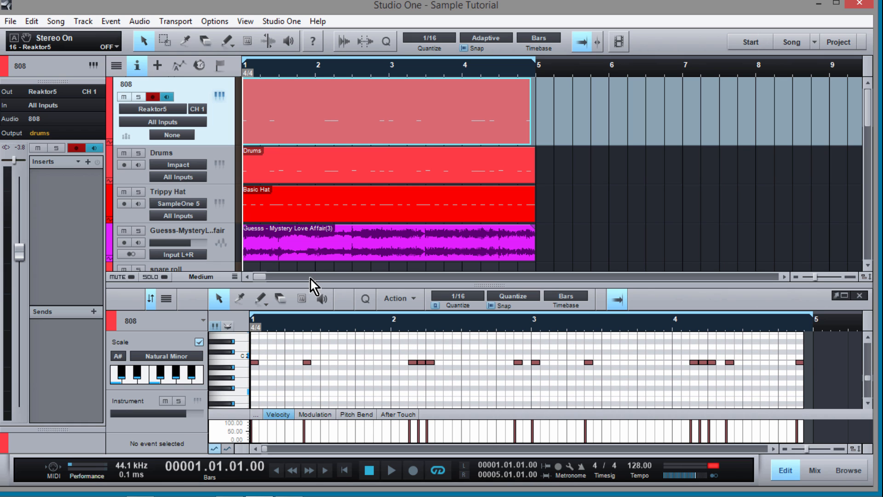
drag(311, 283, 318, 179)
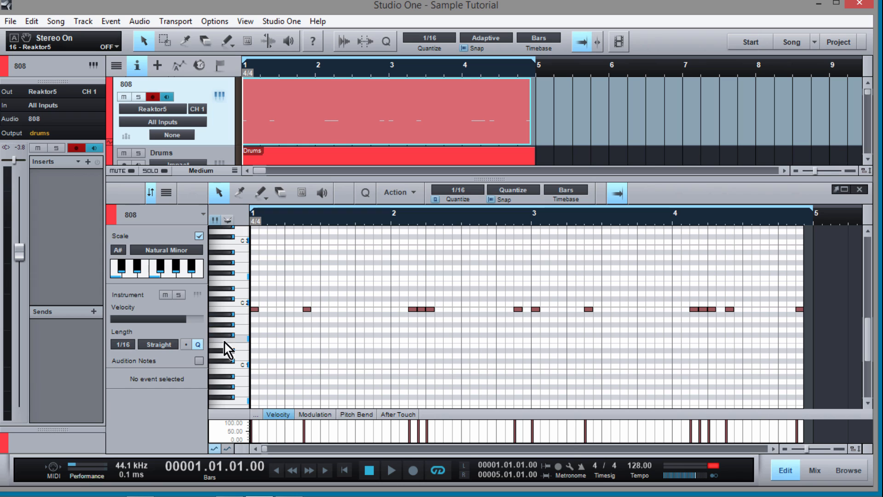
click(227, 317)
scroll(271, 329, down, 2)
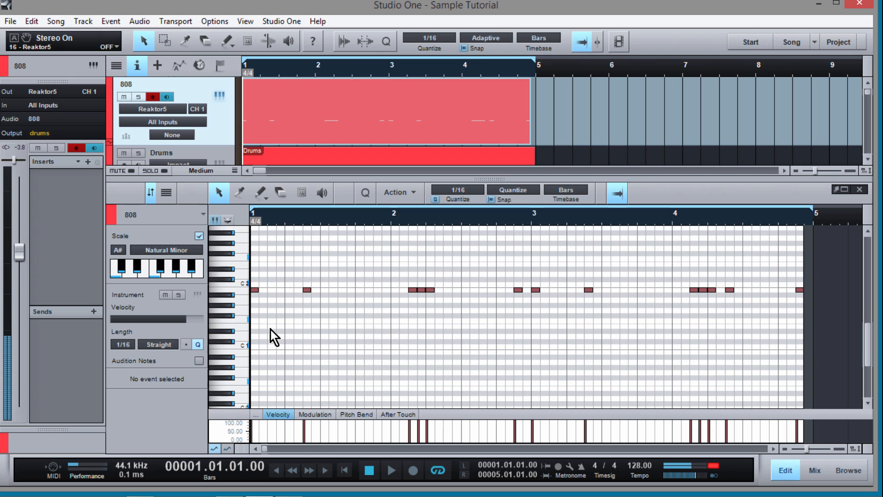
scroll(271, 329, down, 1)
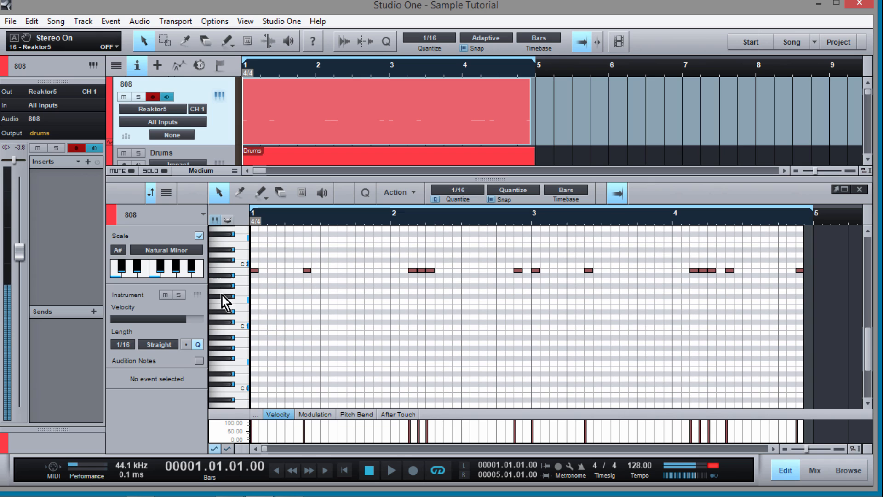
click(223, 336)
scroll(231, 271, up, 3)
click(231, 267)
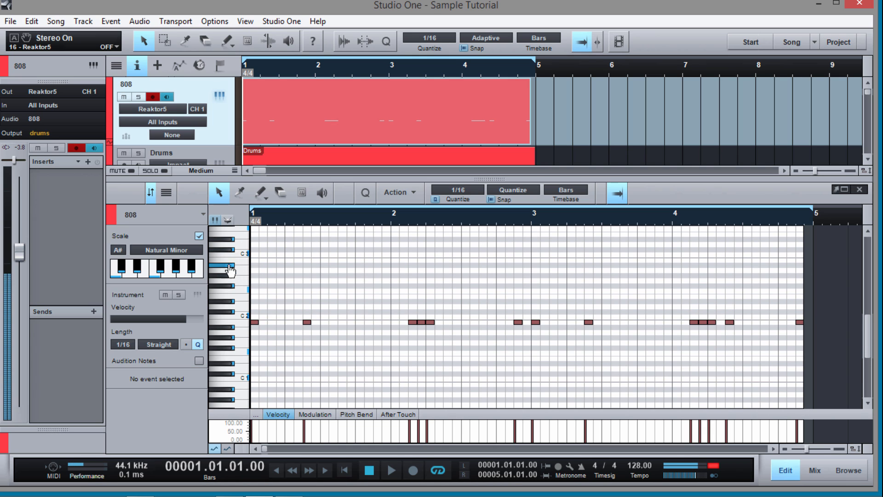
scroll(232, 290, down, 1)
click(225, 288)
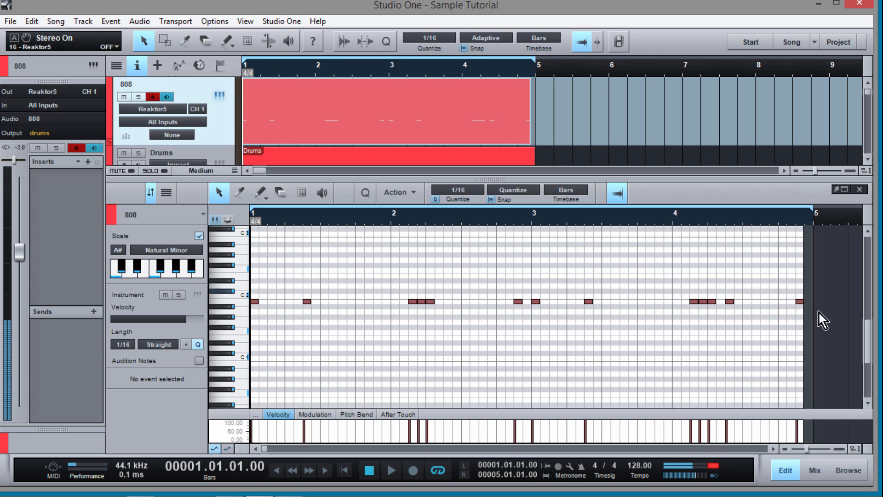
Transpose all pasted 808 notes down to A#0 and play the loop to check the bass pattern.
drag(610, 288, 222, 373)
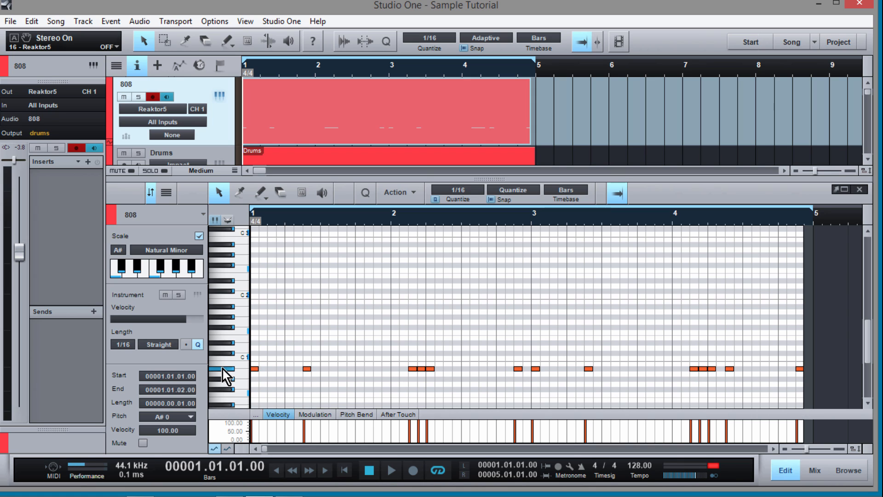
click(226, 375)
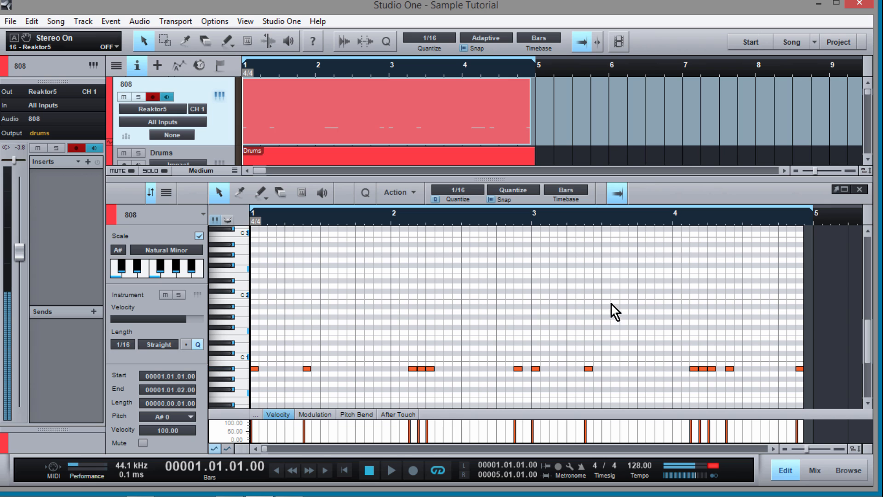
key(space)
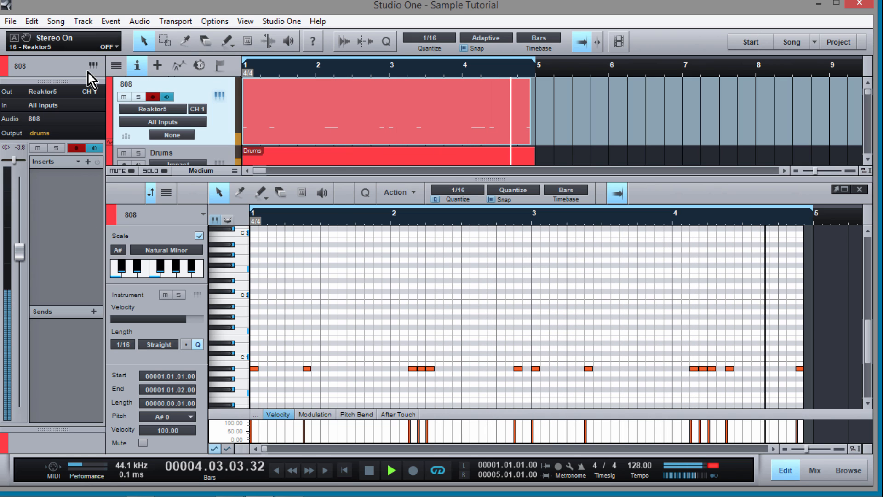
key(space)
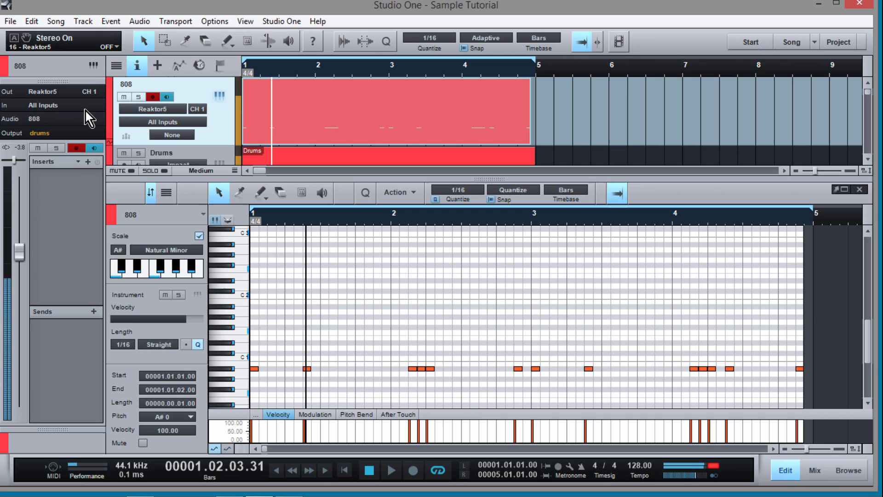
Raise the Dirt amount of Razor's limiter on the 808 track to 0.57 during playback.
click(93, 65)
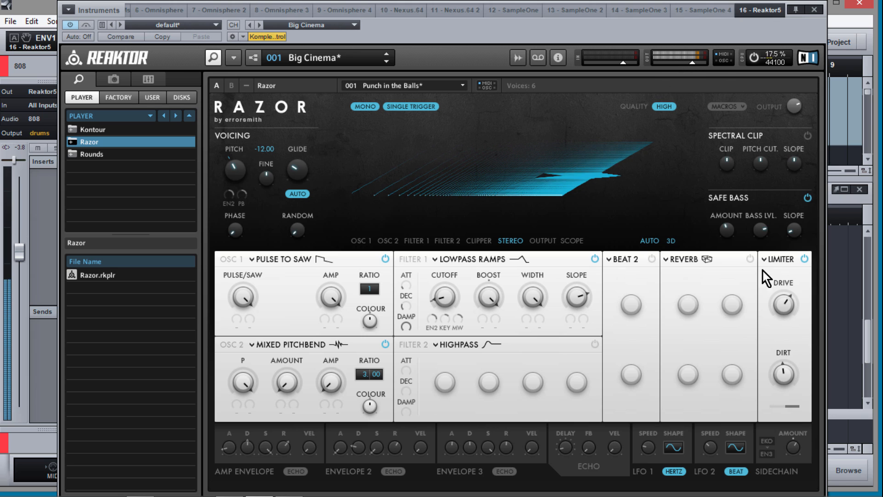
mouse_move(789, 372)
mouse_down()
mouse_move(791, 348)
mouse_move(791, 361)
mouse_up()
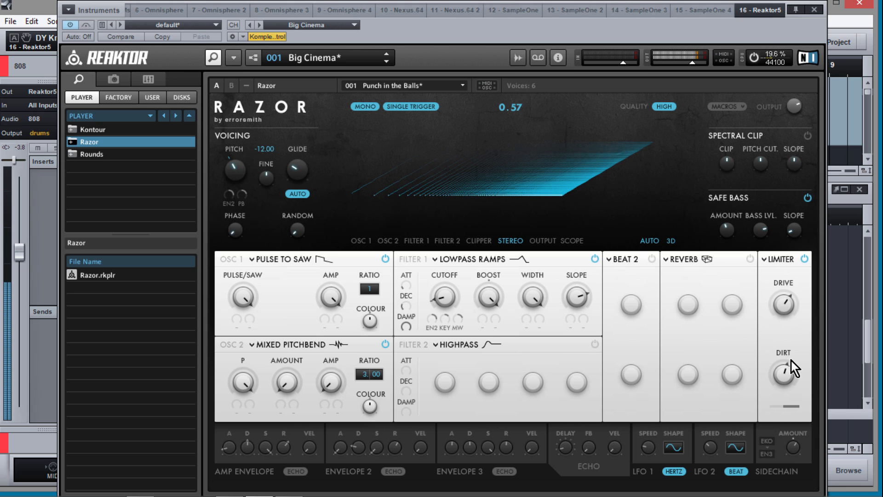
click(814, 9)
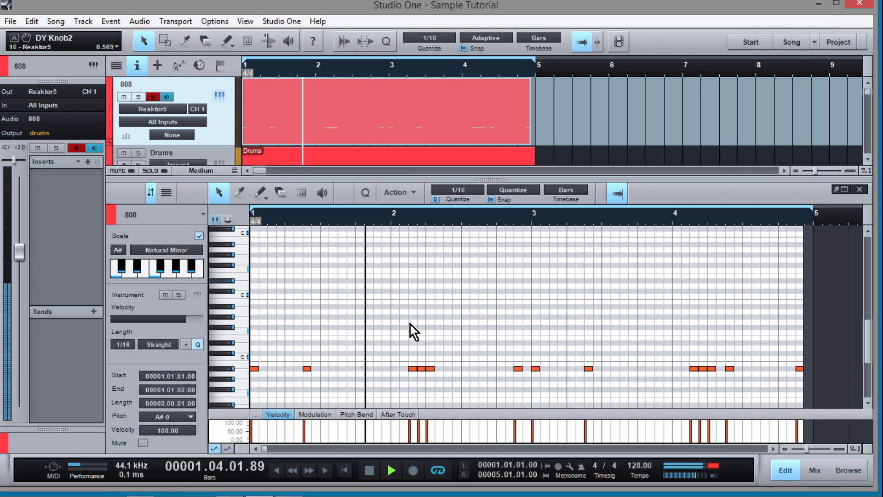
key(space)
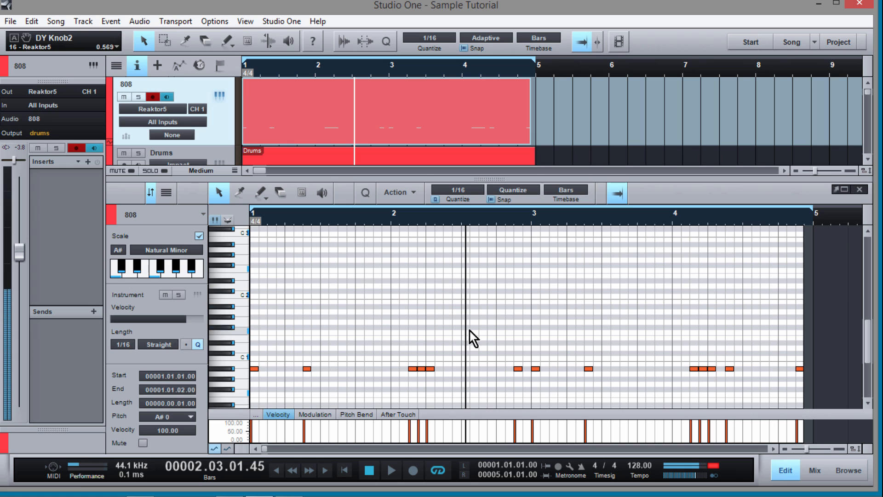
Move the first two 808 notes in bar 2 to F1 and the bar's last note up an octave to A#1.
click(417, 386)
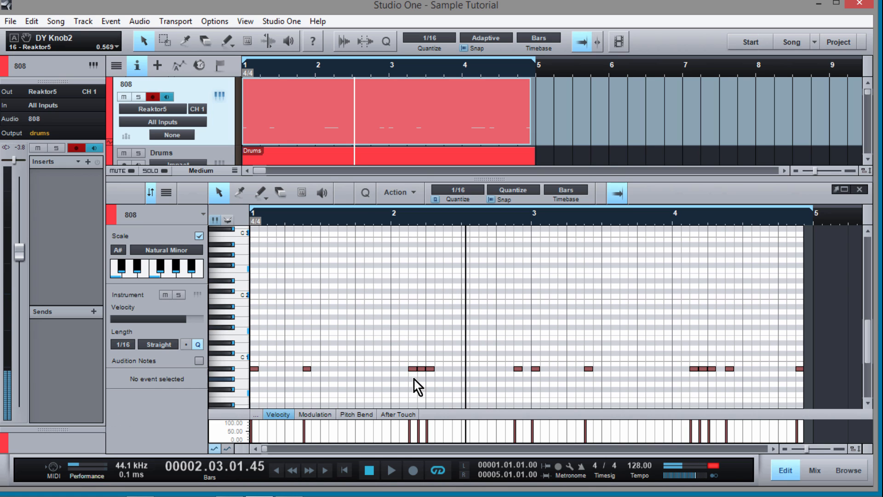
drag(423, 373, 415, 335)
key(comma)
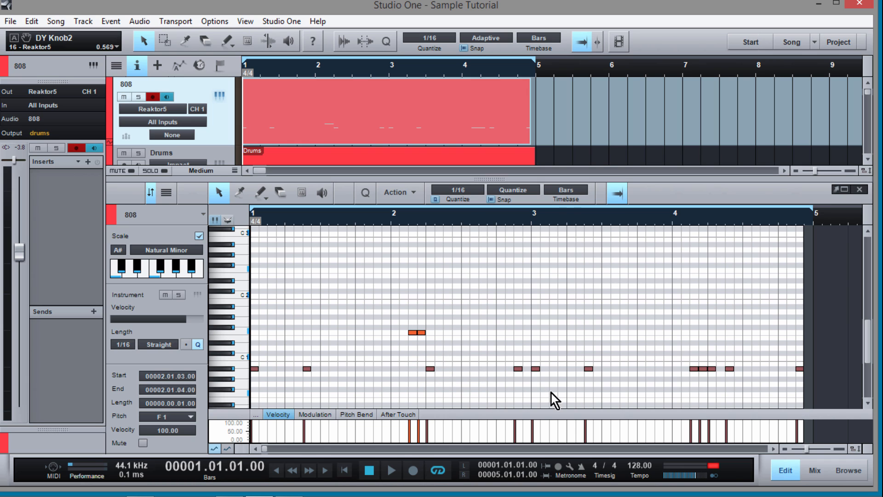
key(space)
click(520, 369)
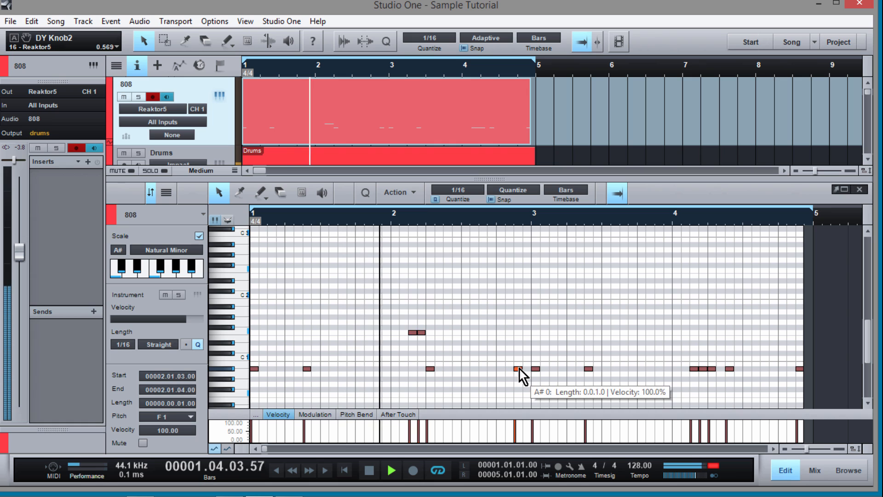
key(shift+Up)
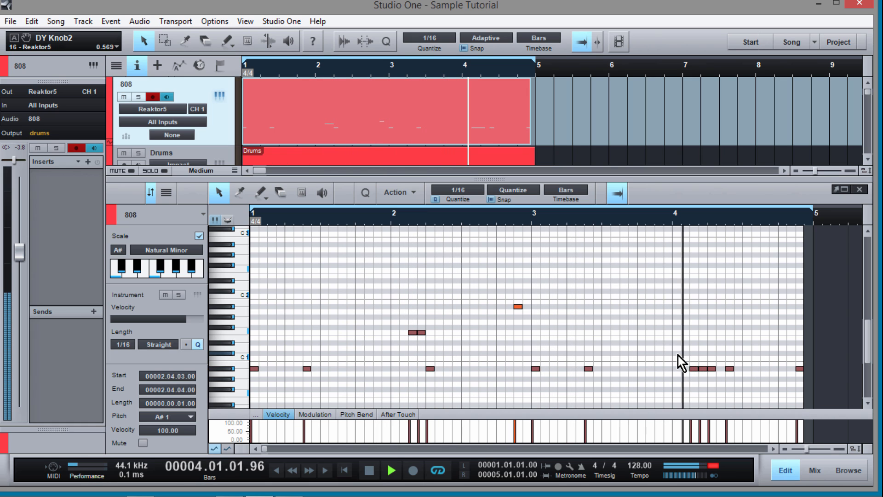
Move the first two 808 notes in bar 4 to F1 and the final note up an octave to A#1.
drag(682, 352, 696, 334)
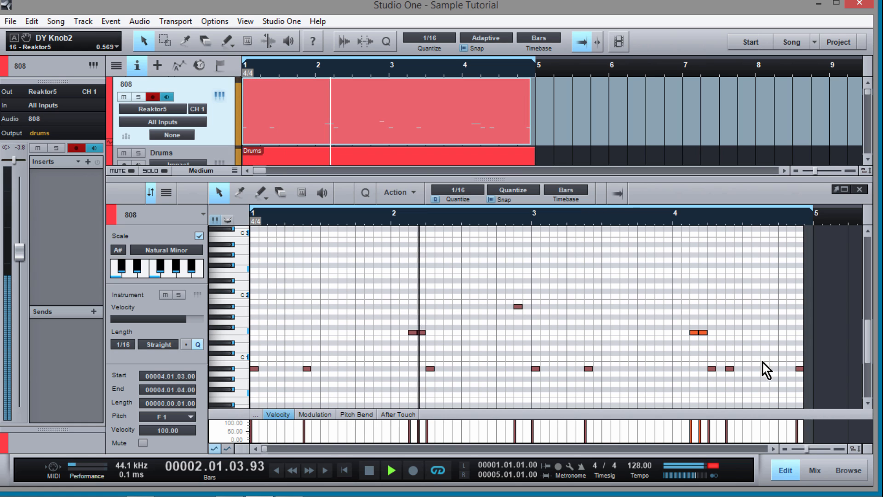
click(802, 371)
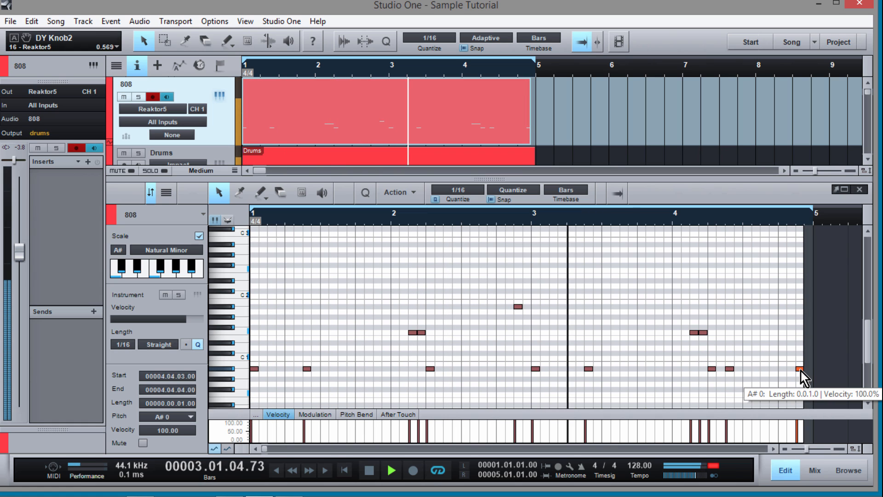
key(shift+Up)
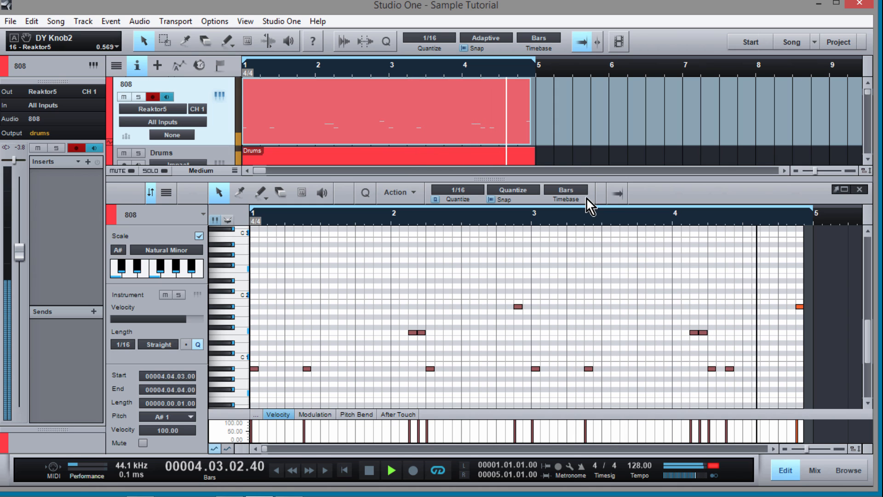
Extend the 808 part to the start of bar 5 and shrink the note editor to make room for the arrangement.
drag(532, 134, 537, 134)
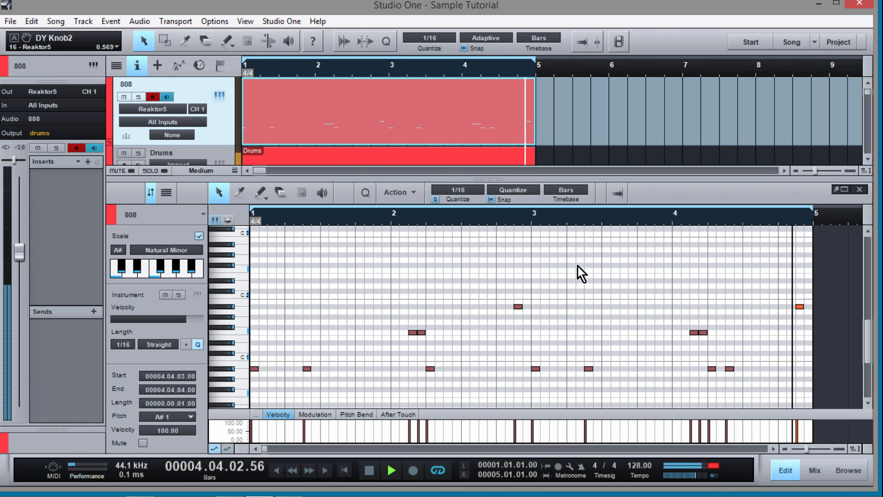
drag(521, 211, 529, 389)
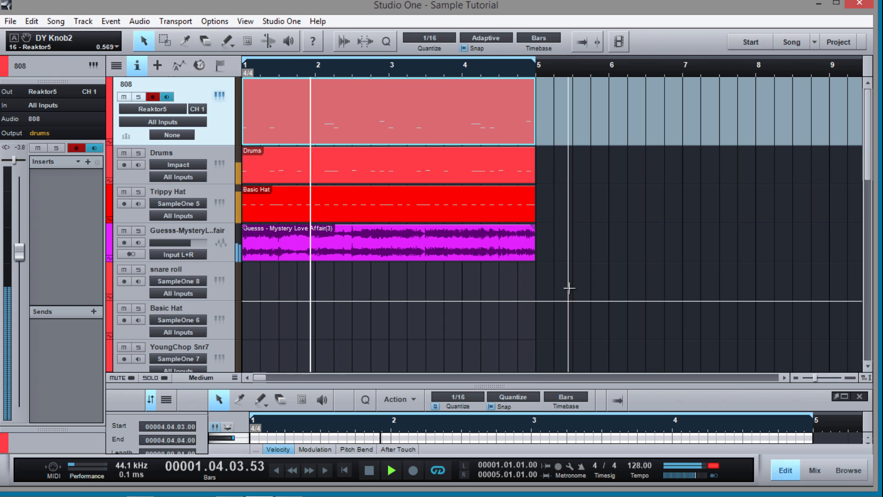
scroll(570, 298, down, 1)
scroll(570, 296, up, 1)
drag(493, 67, 511, 57)
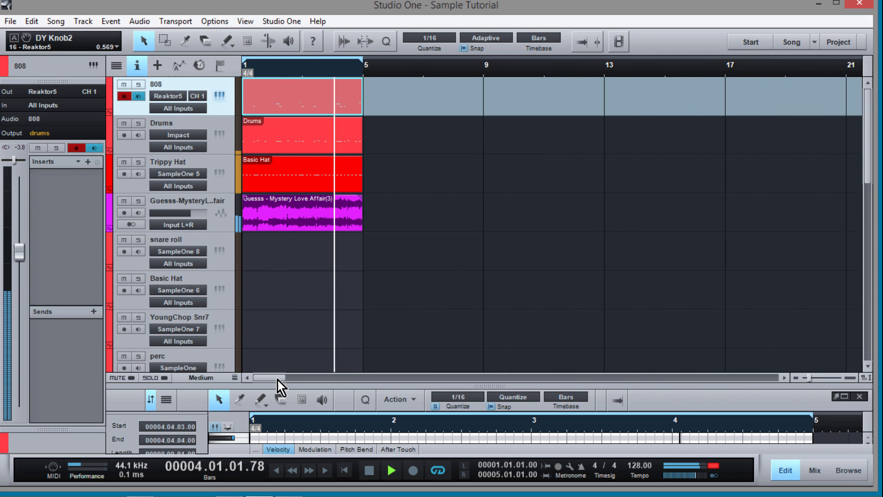
key(space)
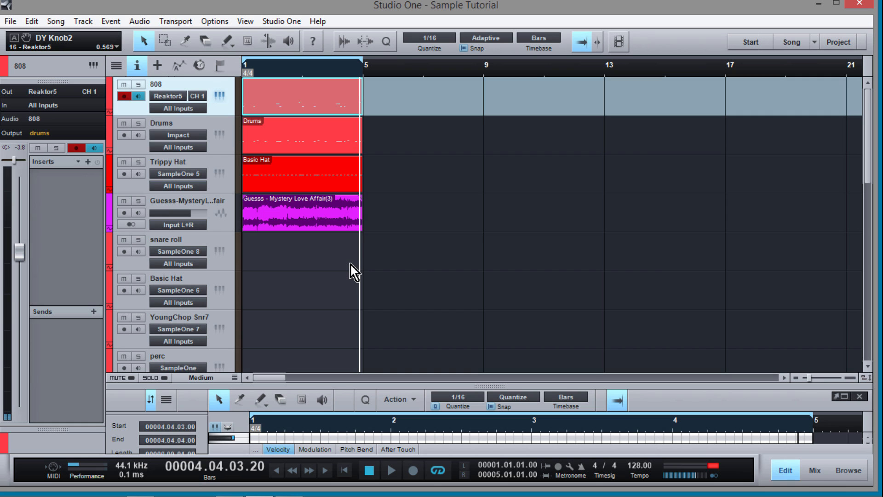
Move the nexus instrument track directly below the sample's audio track and create an empty four-bar part on it.
scroll(350, 264, down, 5)
scroll(350, 264, down, 5)
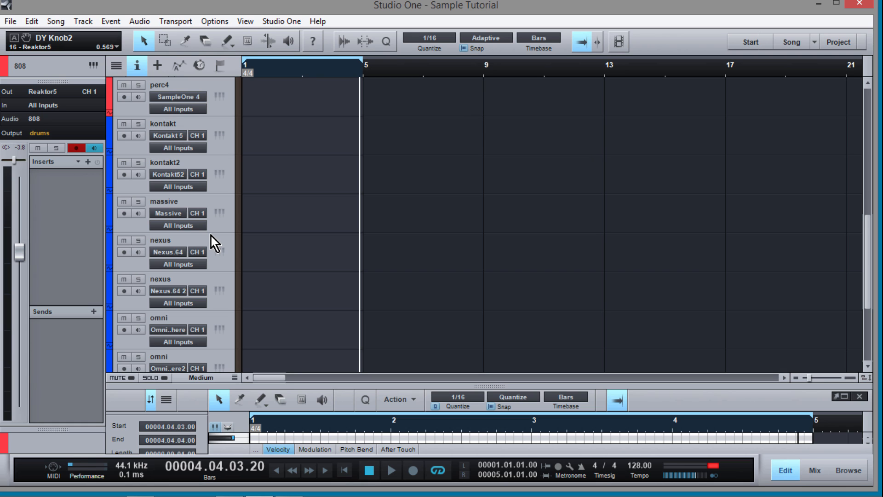
drag(198, 241, 221, 233)
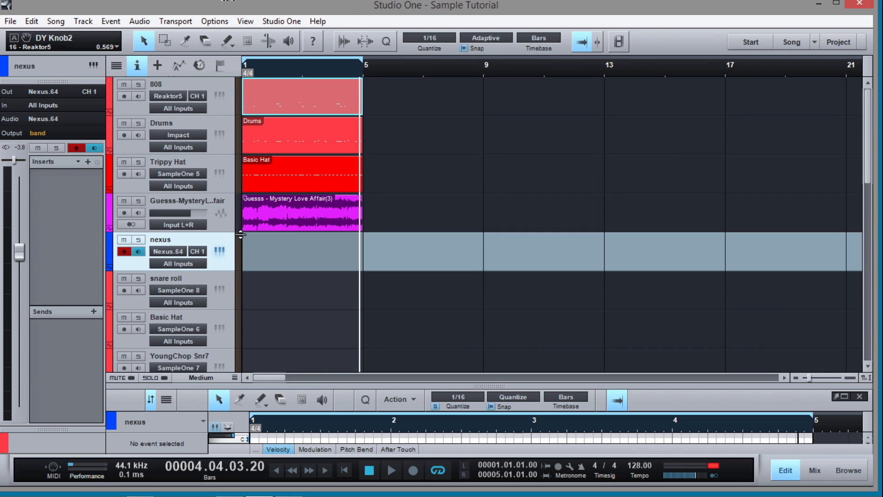
click(253, 258)
double_click(253, 258)
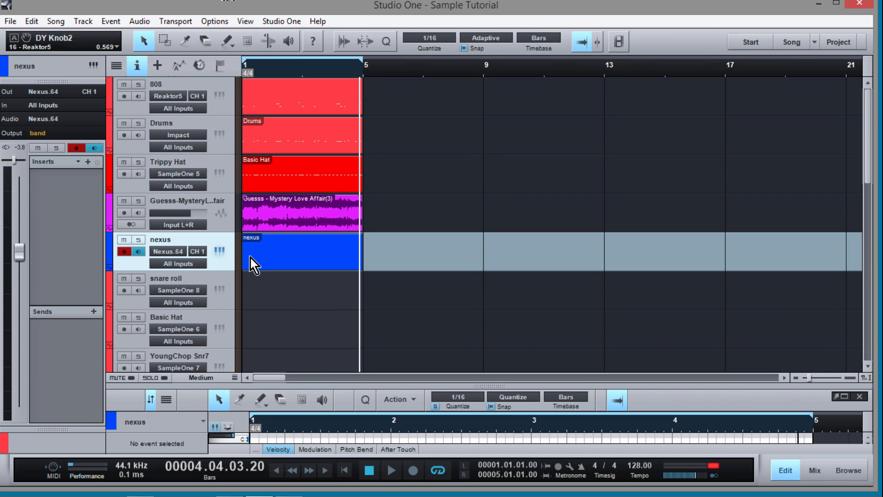
Load the PL Hands Up Bells 2 preset from Nexus's Plucked category and close the instrument window.
click(220, 251)
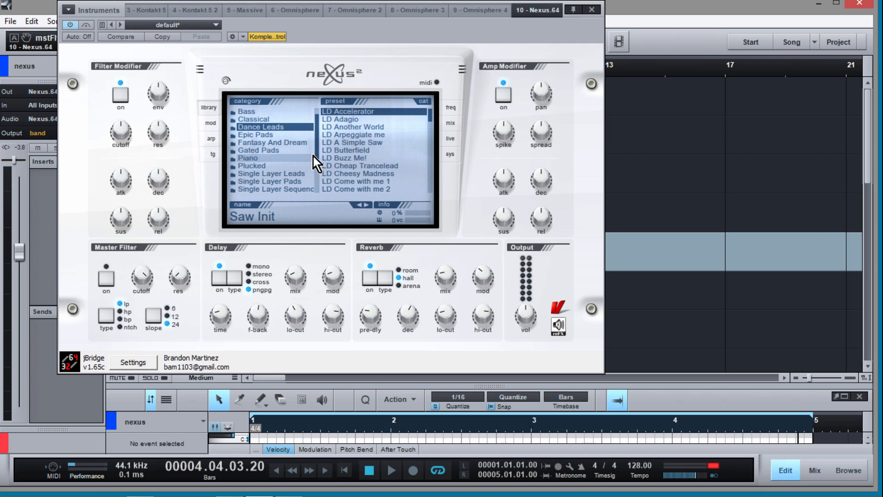
mouse_move(316, 160)
mouse_down()
mouse_move(317, 179)
mouse_move(315, 159)
mouse_up()
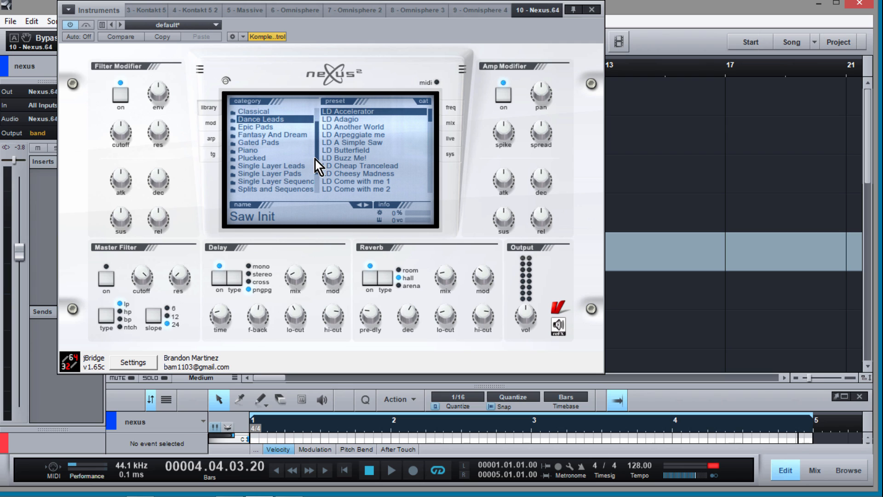
scroll(315, 159, down, 2)
click(290, 142)
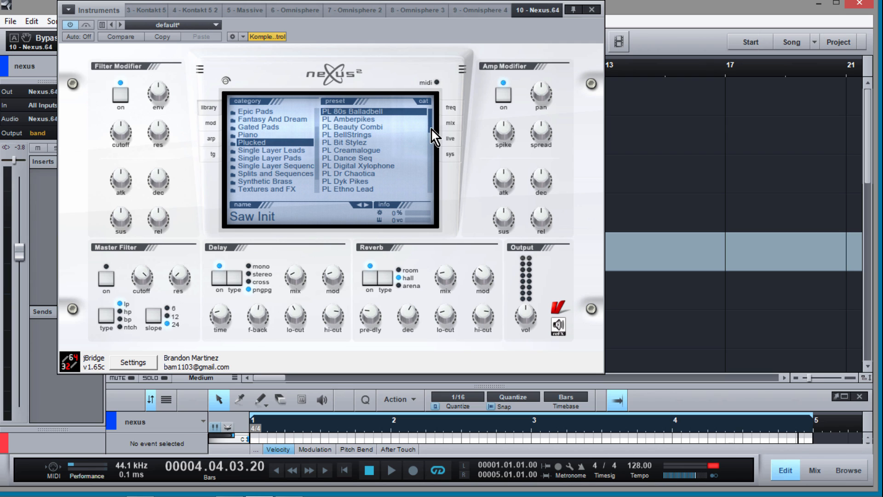
drag(431, 130, 421, 148)
click(400, 150)
scroll(399, 146, down, 1)
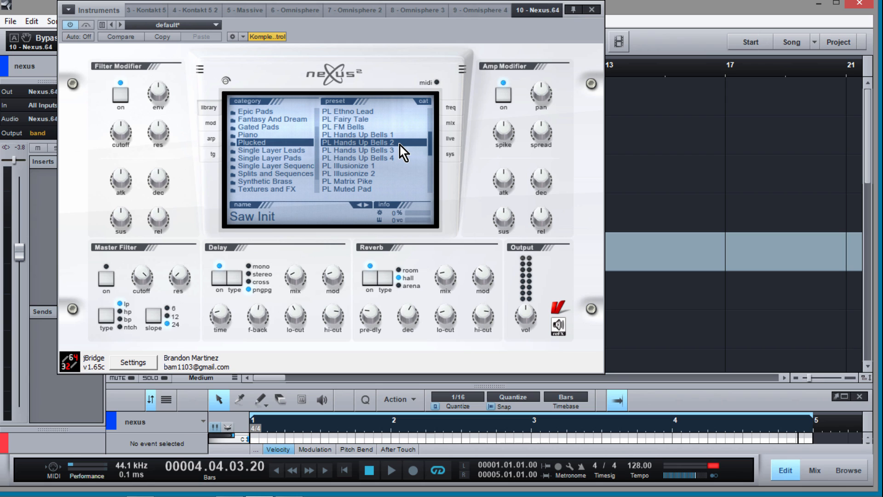
click(592, 9)
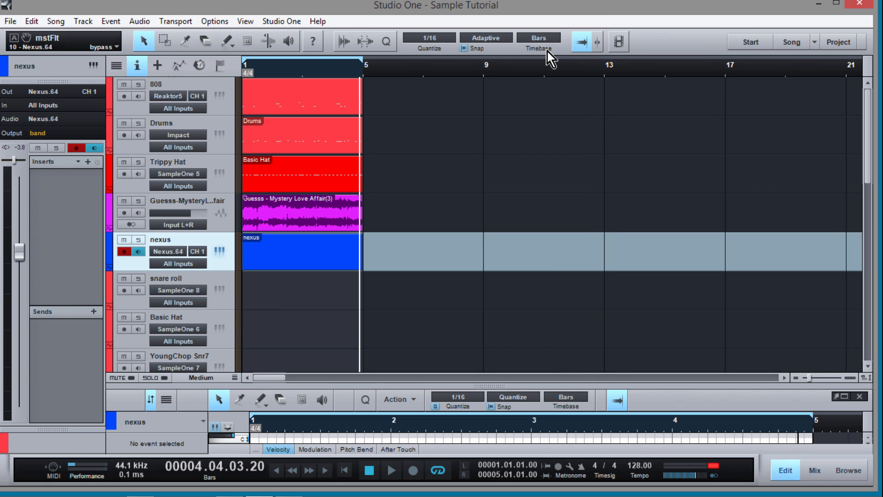
Open the nexus part in an enlarged note editor and audition the A#3 key.
double_click(258, 259)
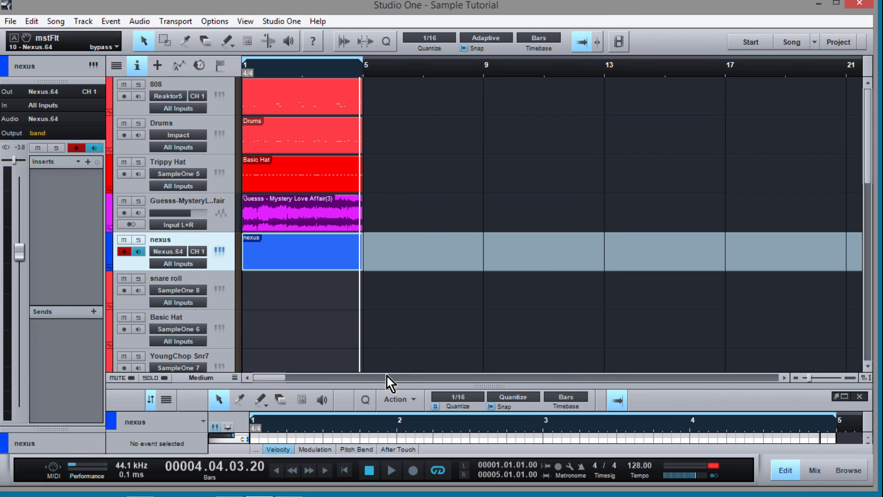
drag(385, 385, 391, 235)
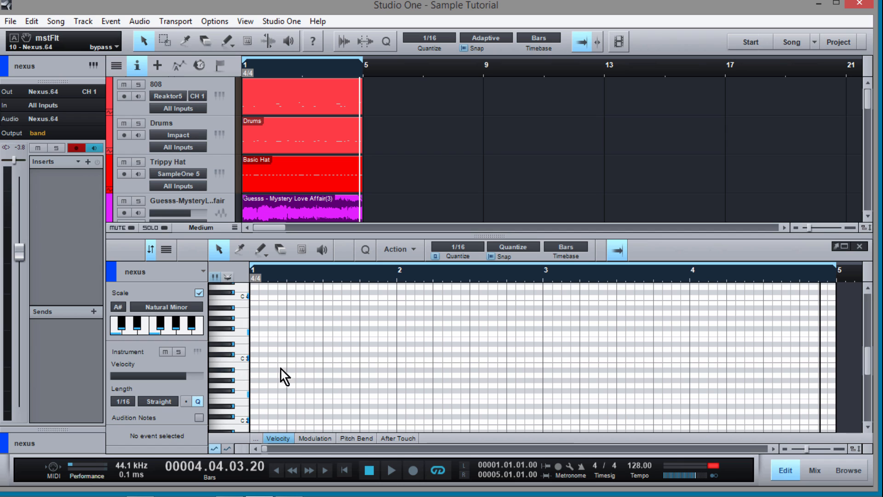
scroll(302, 349, up, 2)
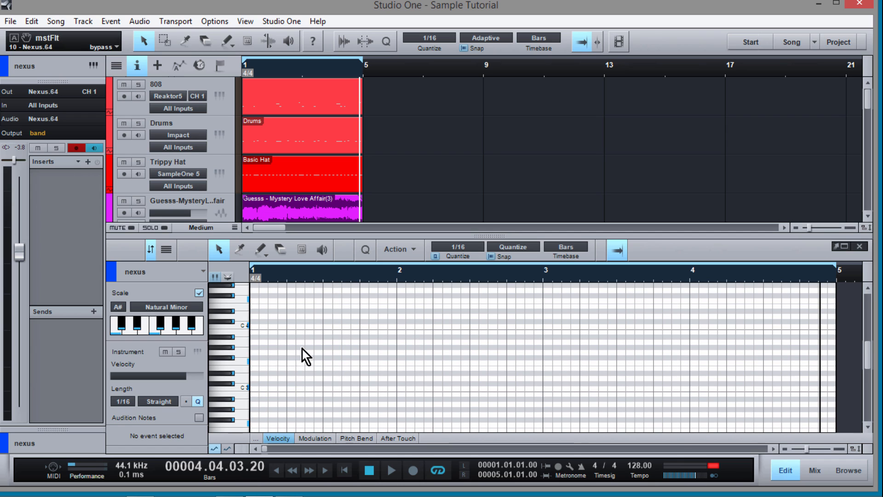
click(229, 339)
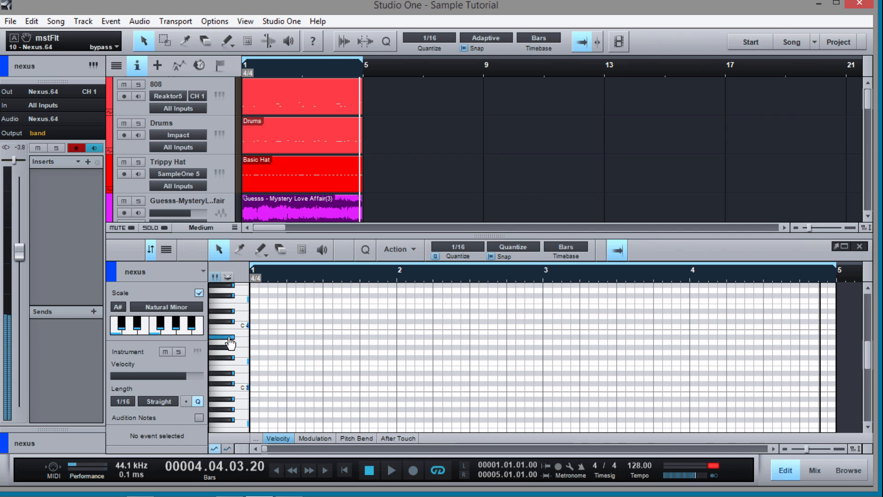
Place 1/16 A#3 notes on all four beats of bar 1, raising beat 2 to D#4 and beat 4 to C#4.
click(254, 338)
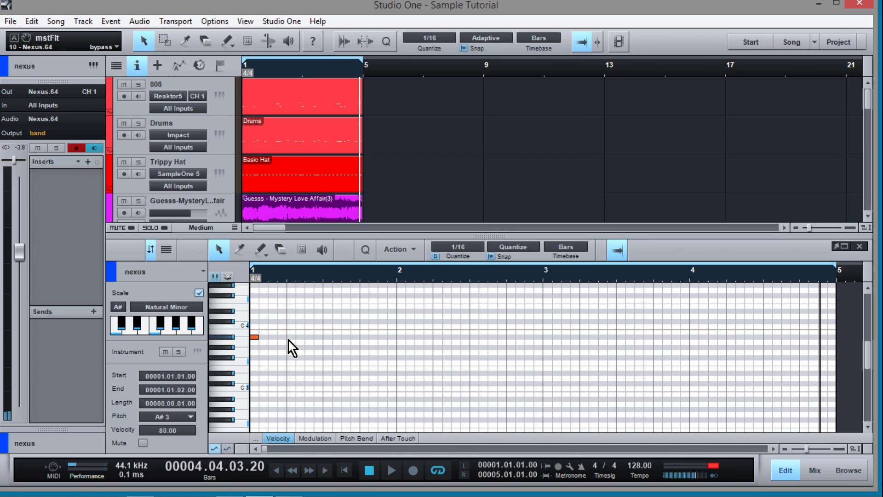
click(290, 339)
click(327, 337)
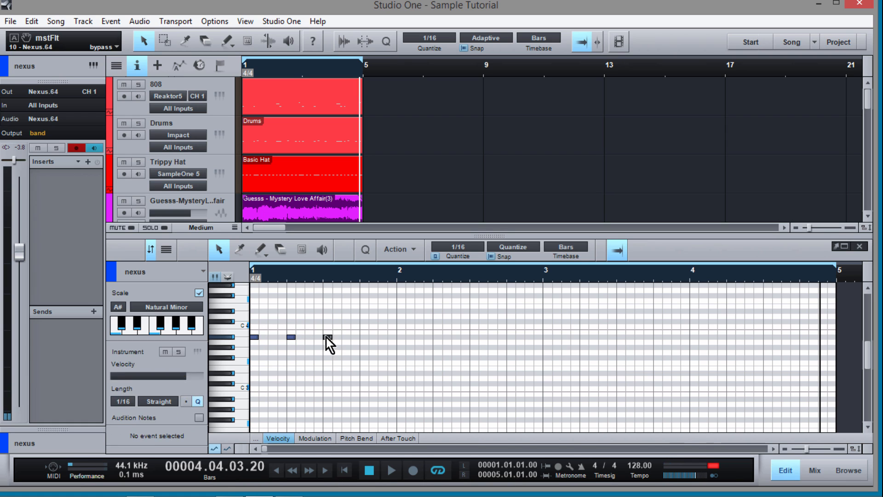
click(364, 338)
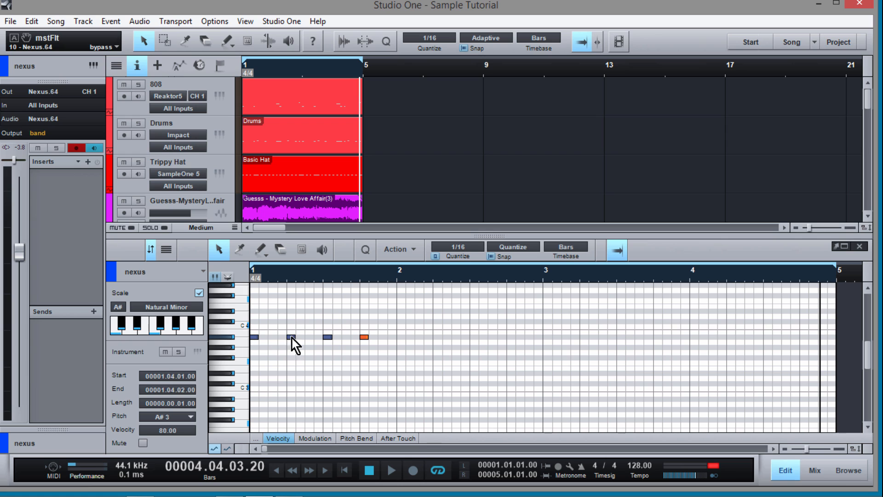
drag(290, 339, 292, 309)
drag(365, 336, 366, 321)
Repeat the bar 1 bell pattern through bars 2, 3 and 4, and save the song.
drag(437, 350, 402, 338)
key(space)
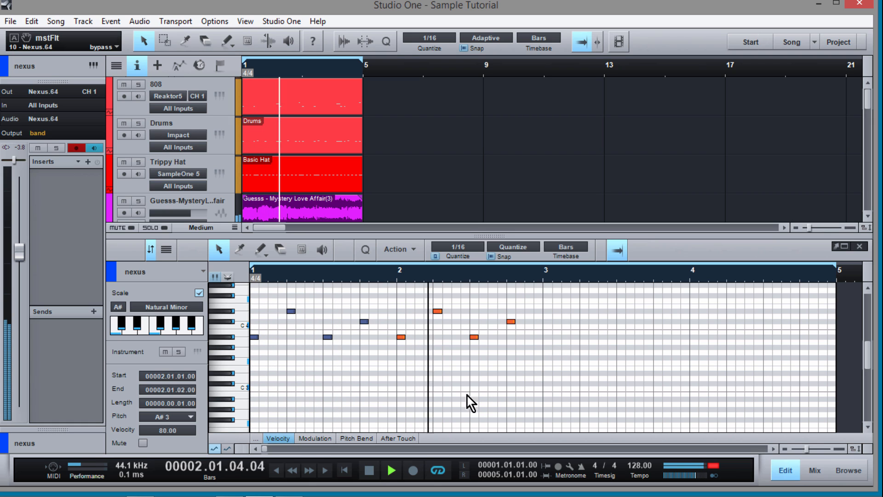
key(space)
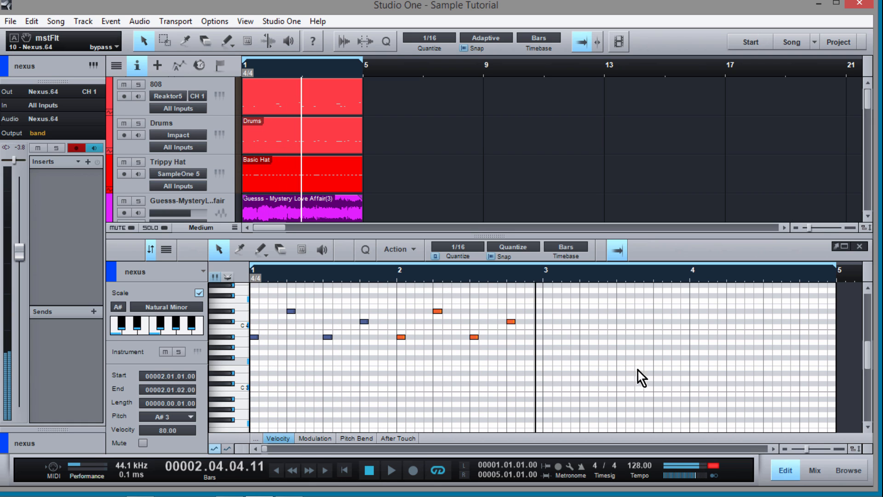
drag(698, 380, 245, 308)
drag(256, 339, 549, 339)
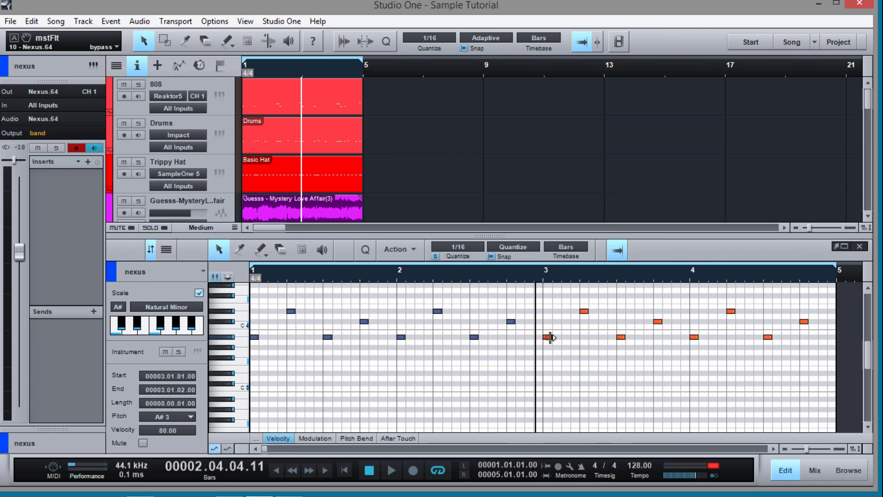
key(ctrl+s)
Set the beat 2 notes of bars 1 and 4 to C4 and bar 4's beat 3 note to D#4 while checking playback.
drag(291, 312, 291, 327)
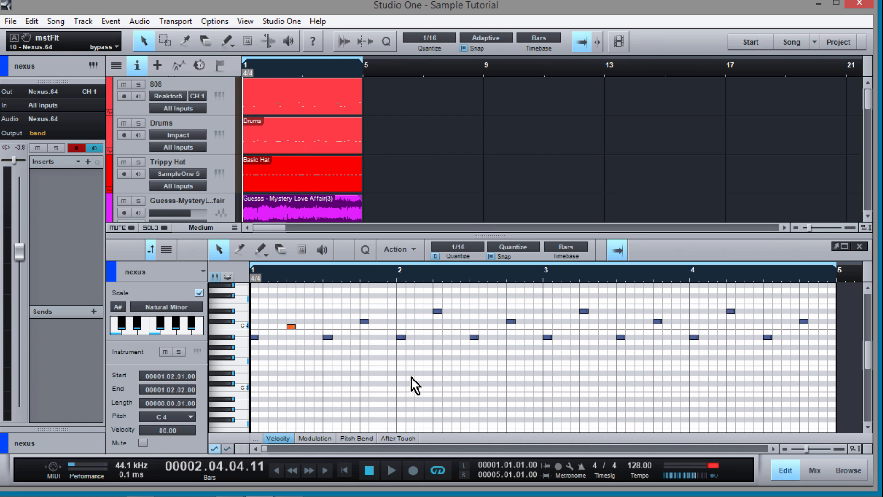
key(Home)
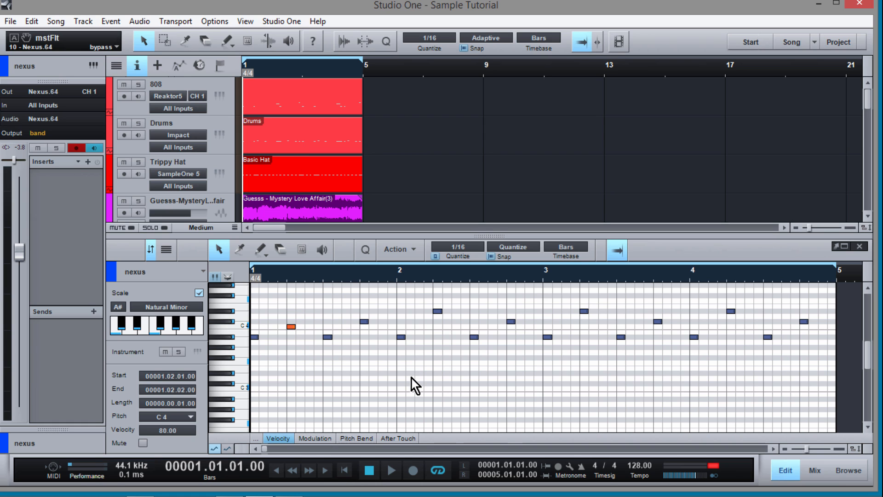
key(space)
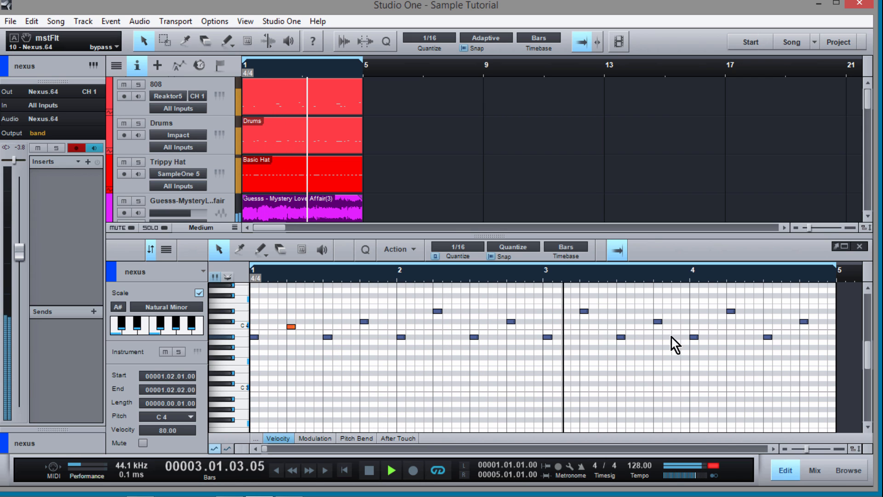
click(732, 312)
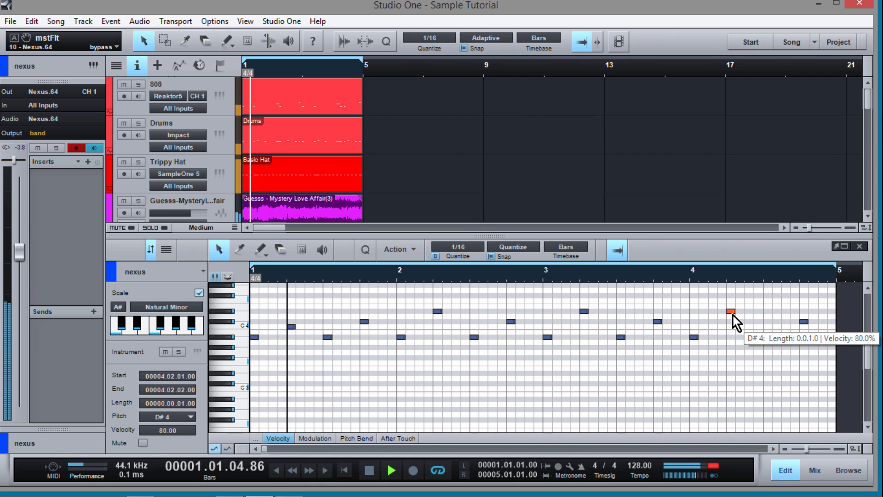
drag(733, 316, 771, 310)
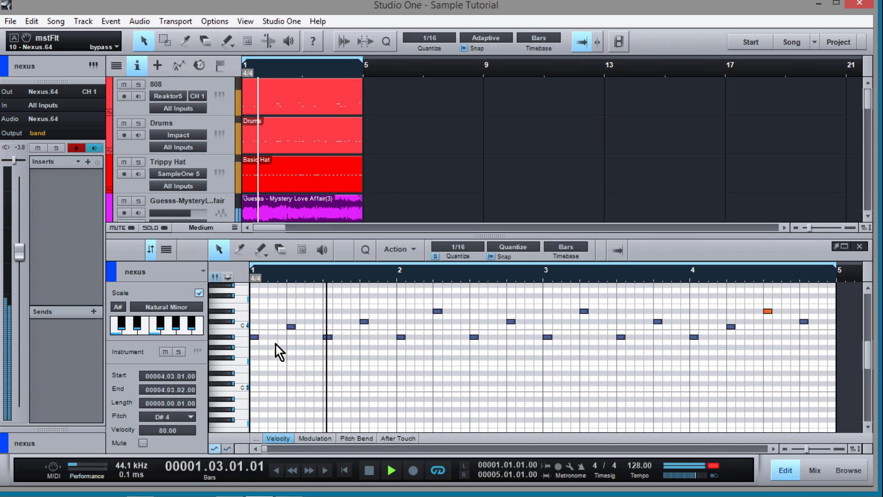
Insert a Pro EQ on the nexus track and enable its high cut at 48 dB/Oct and 2.85 kHz.
click(88, 163)
click(161, 459)
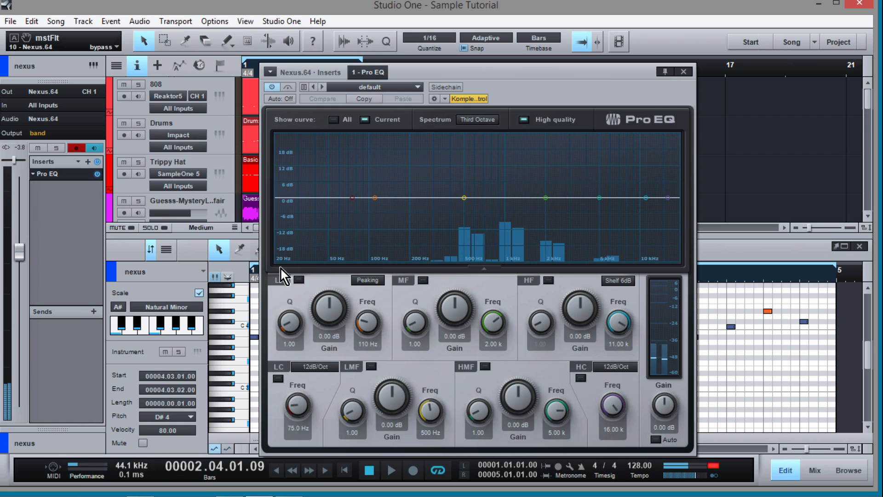
click(581, 378)
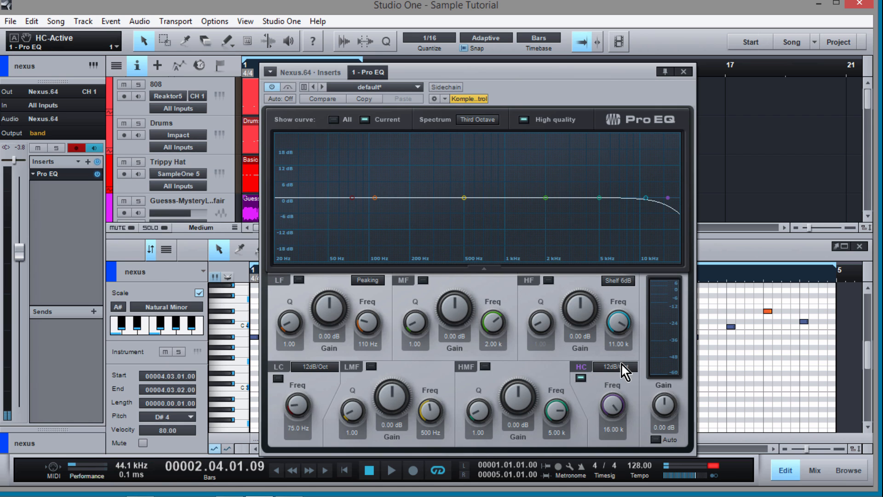
click(621, 366)
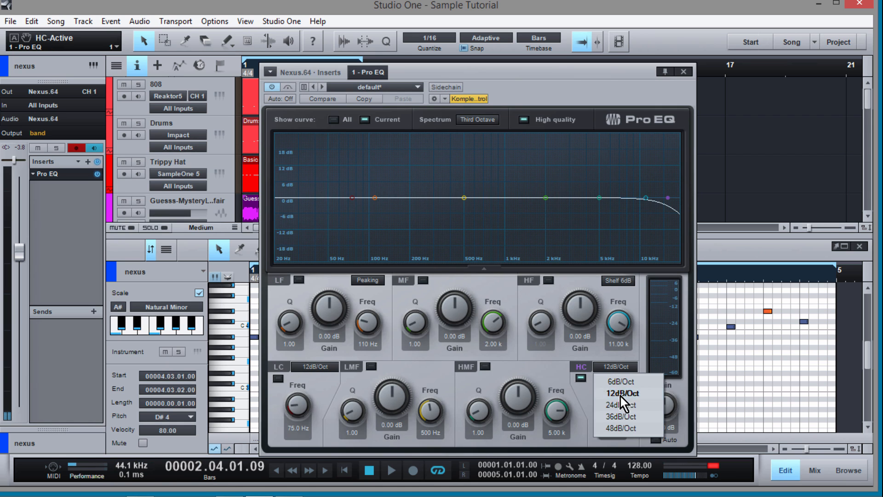
click(624, 429)
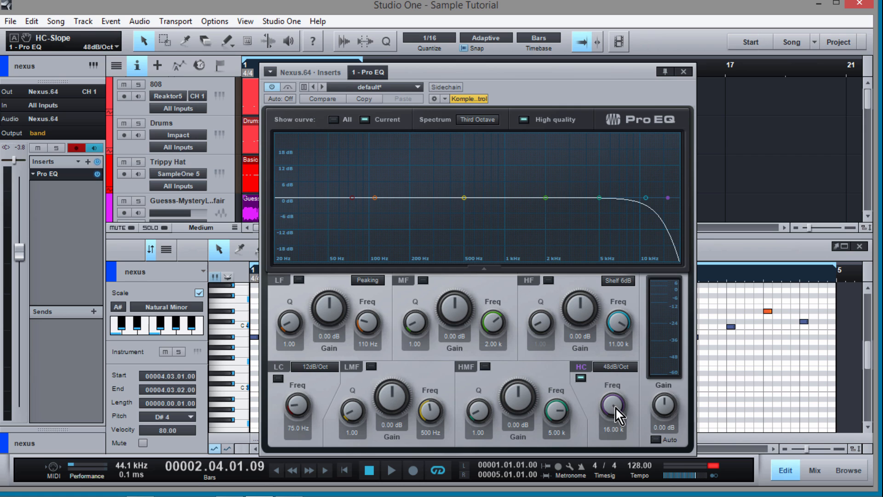
drag(616, 409, 615, 444)
Enable the Pro EQ's low cut at 36 dB/Oct and 279 Hz, and lower the nexus track volume to -6.7 during playback.
click(278, 379)
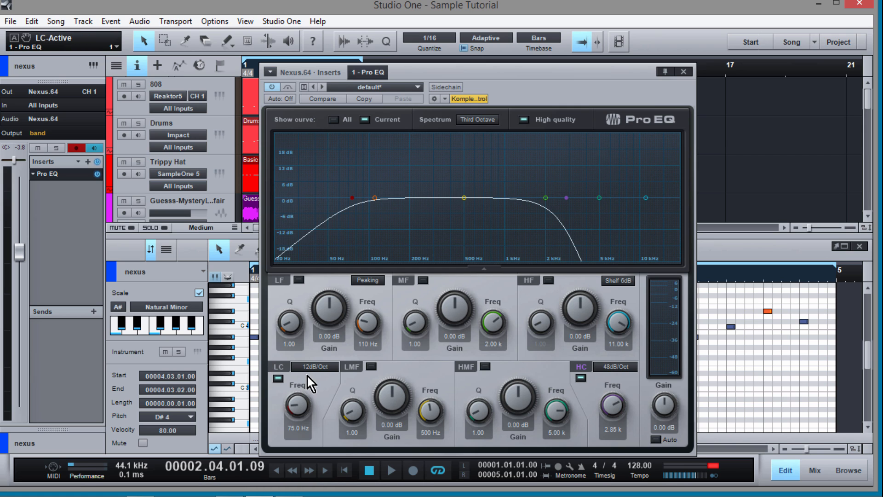
click(319, 363)
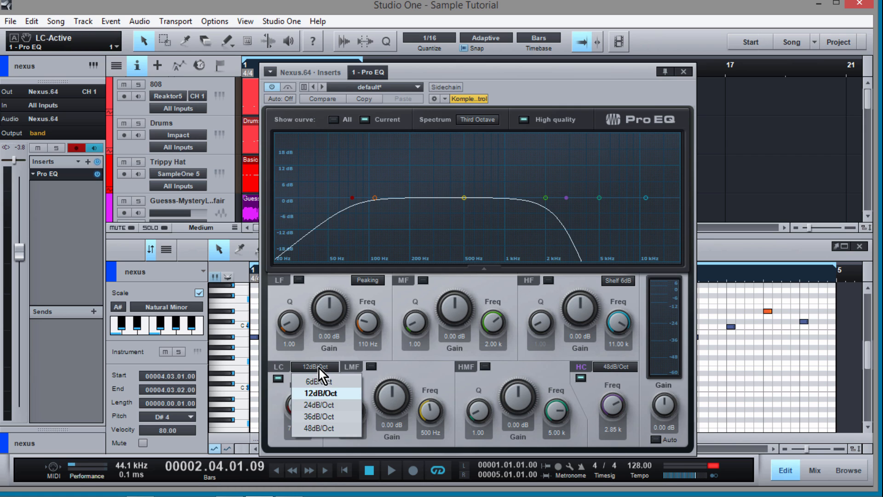
click(313, 422)
drag(298, 404, 306, 341)
key(space)
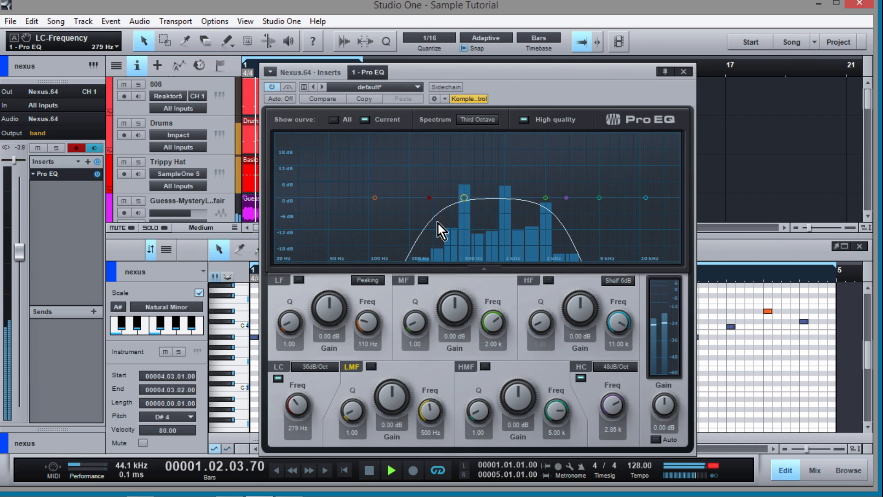
drag(19, 255, 18, 268)
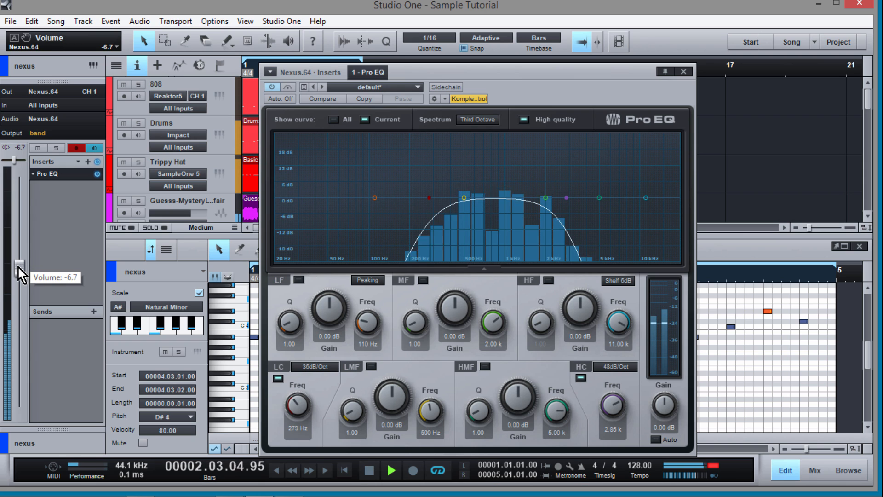
Try a ping pong send on the nexus track during playback and remove it.
click(93, 312)
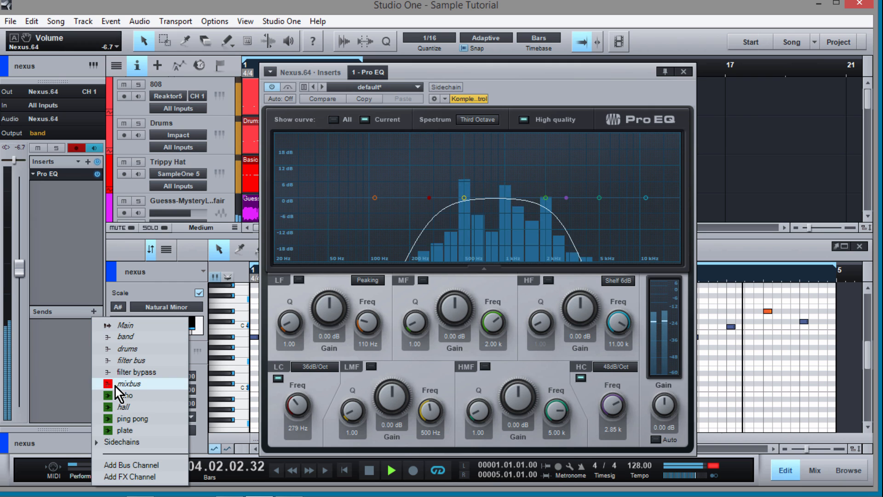
click(173, 417)
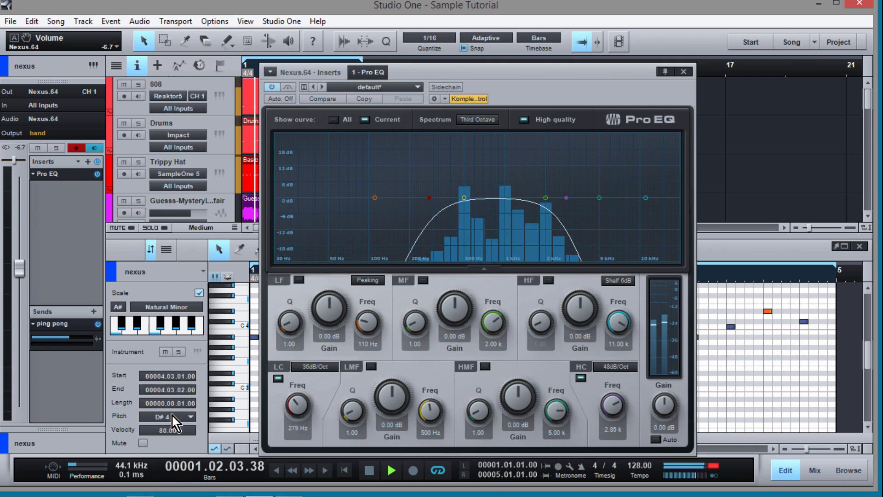
right_click(82, 338)
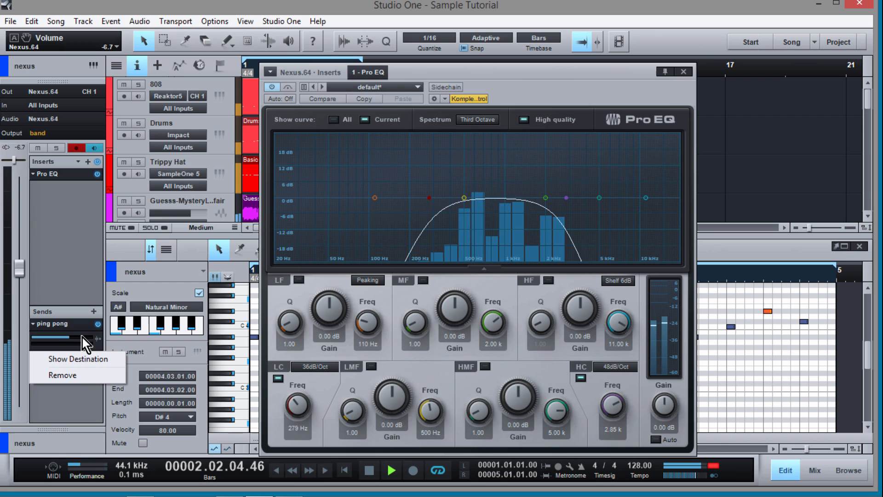
click(85, 375)
Add a hall send to the nexus track with its level at +1.7 and close the Pro EQ.
click(95, 313)
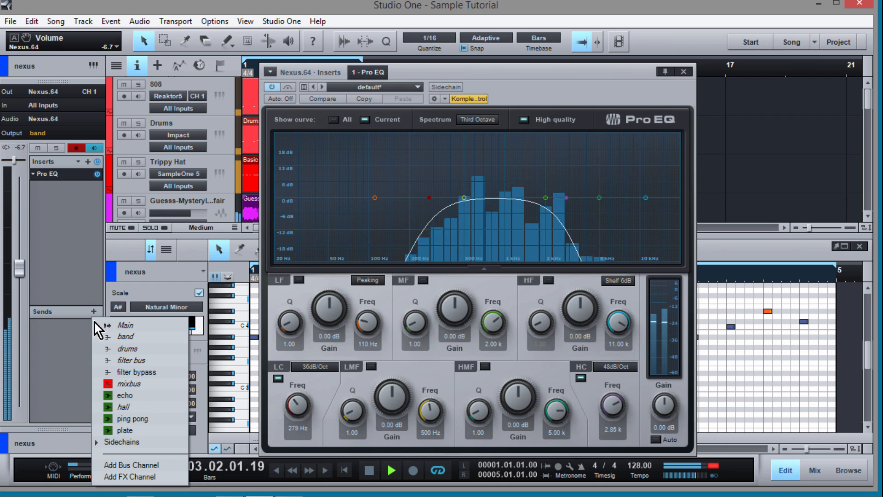
click(151, 408)
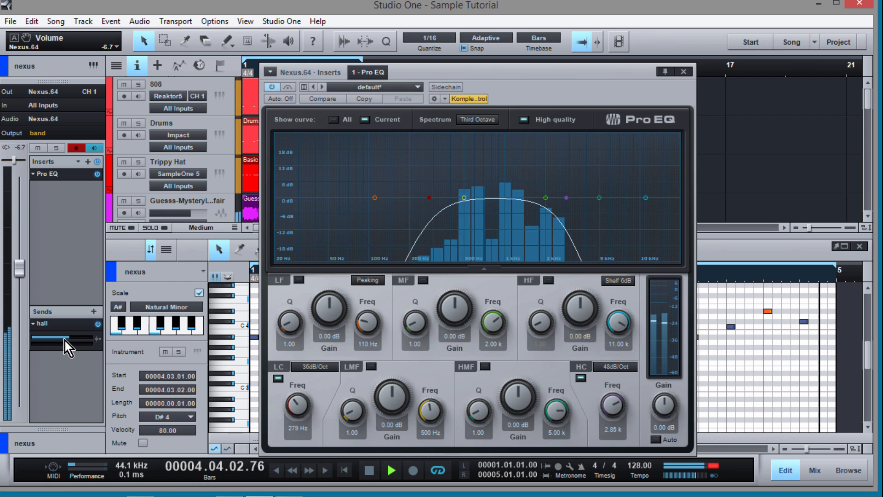
drag(73, 340, 82, 344)
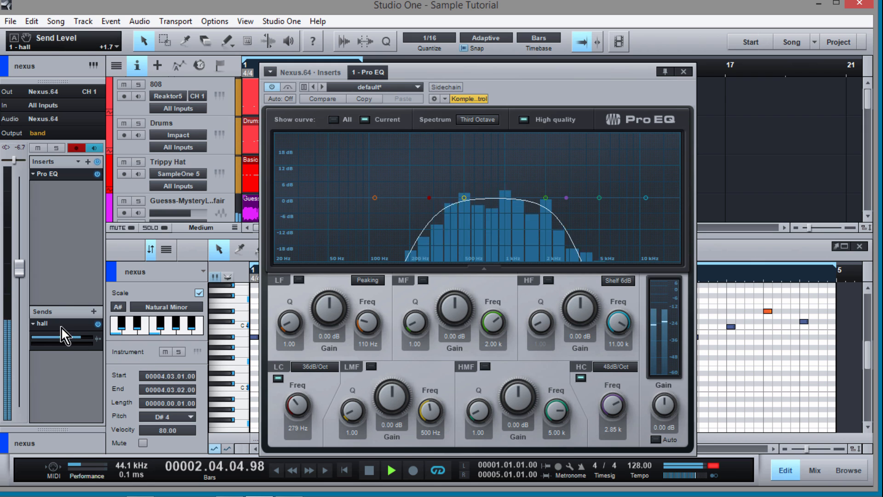
click(685, 72)
Enlarge the arrangement area, set the nexus hall send to -0.4 and lower the track volume to -8.3.
drag(389, 226, 358, 365)
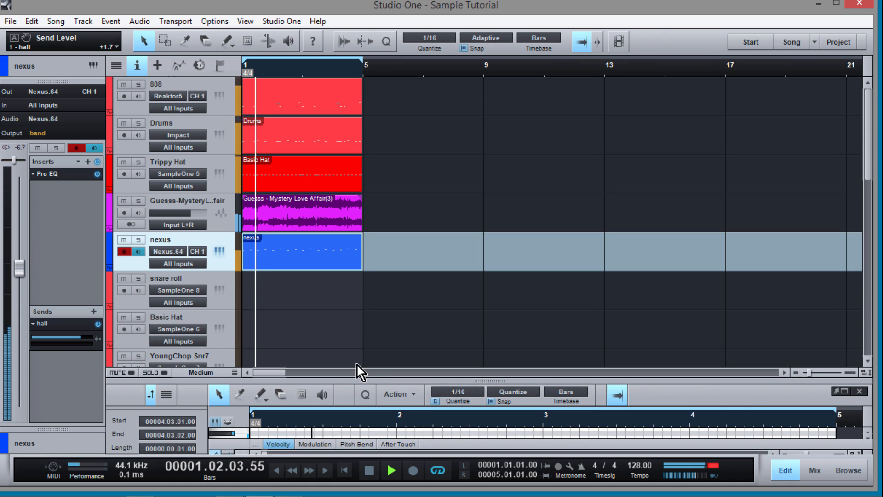
click(81, 338)
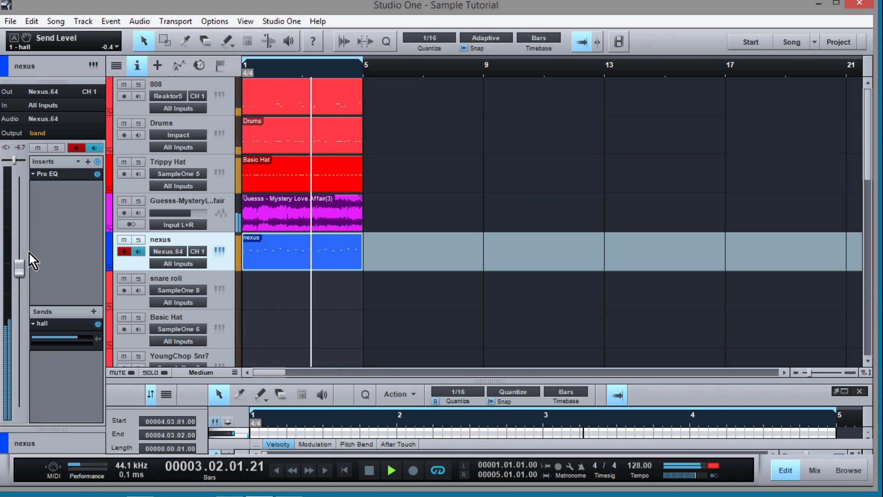
drag(18, 270, 18, 284)
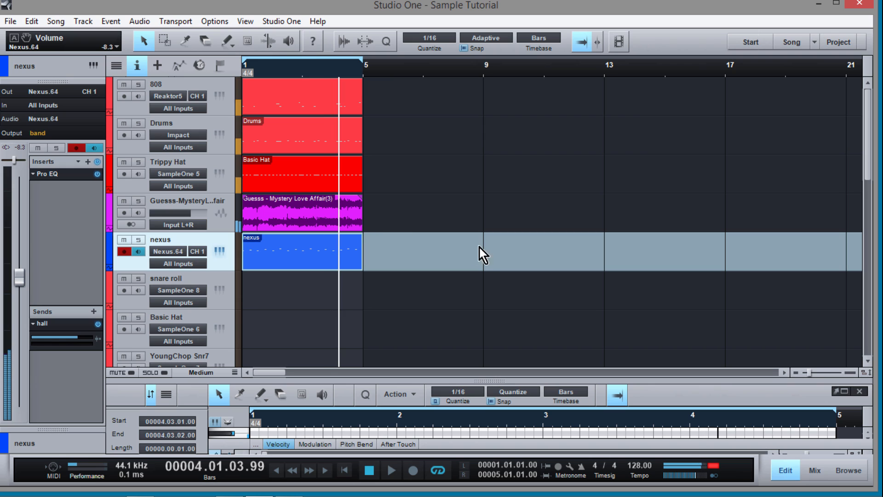
Extend the loop to bar 15 and duplicate the four-bar clips of all five tracks at bar 5.
drag(478, 253, 151, 4)
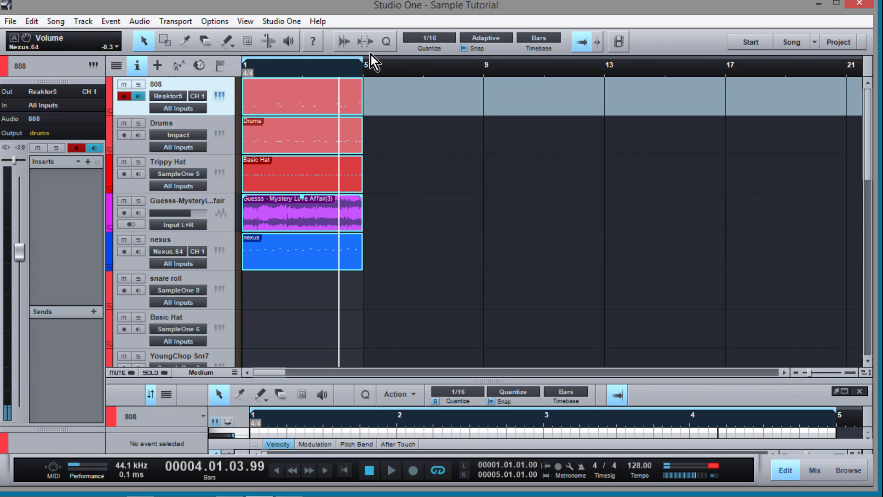
drag(363, 62, 665, 66)
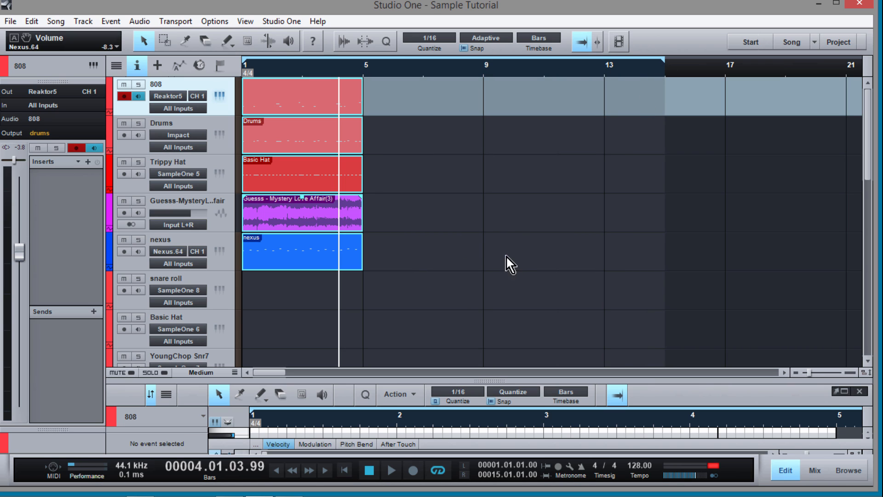
drag(506, 256, 283, 97)
drag(275, 260, 396, 252)
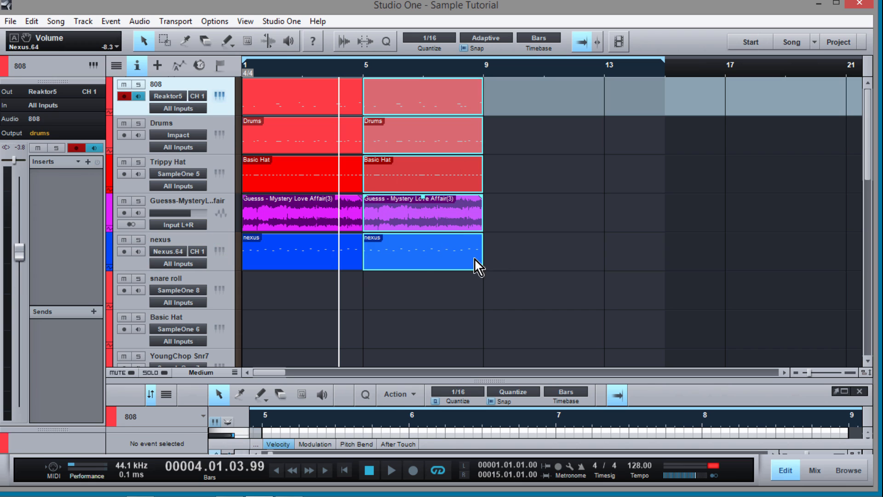
Merge the two adjacent clips on each of the five tracks into one eight-bar event.
drag(487, 273, 278, 99)
right_click(278, 98)
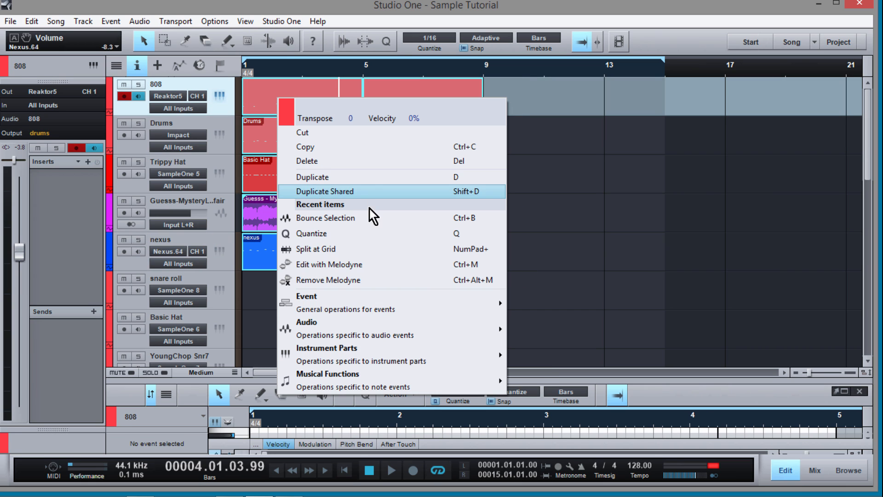
mouse_move(379, 340)
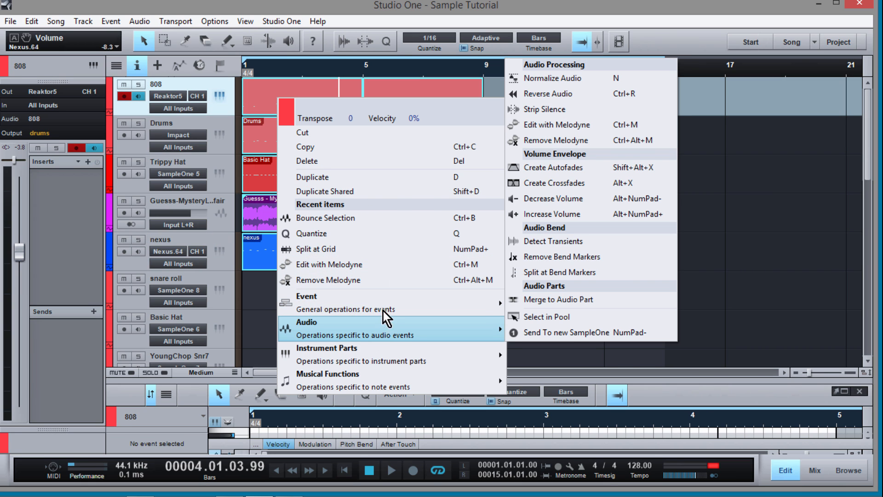
mouse_move(391, 308)
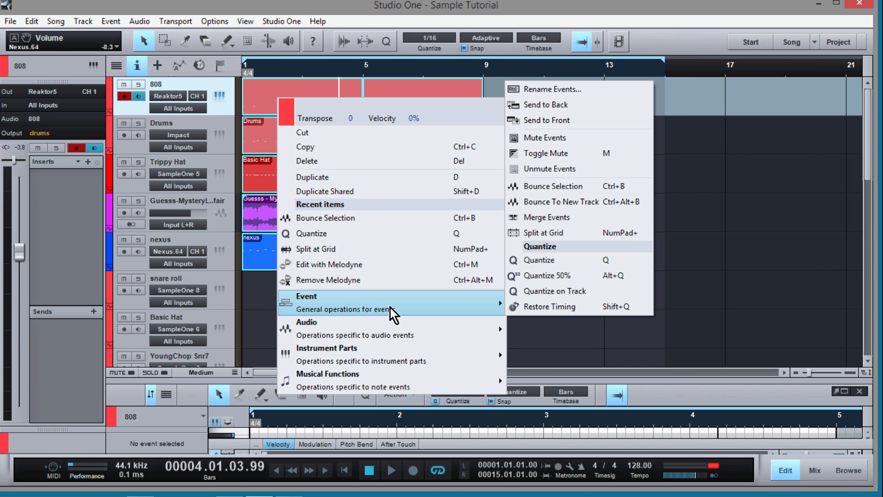
click(573, 219)
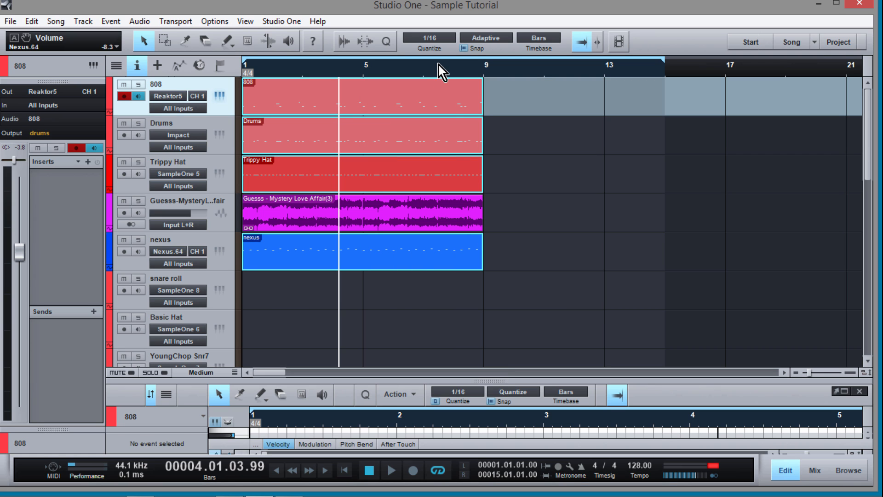
Duplicate the eight-bar clips of all five tracks repeatedly until the arrangement reaches bar 49.
drag(439, 65, 457, 54)
drag(473, 246, 399, 108)
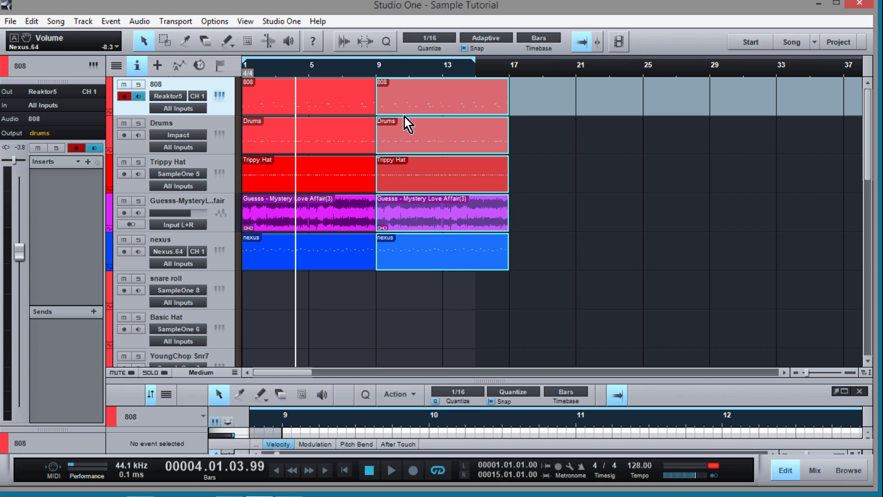
drag(555, 310, 419, 90)
drag(419, 96, 552, 113)
drag(740, 311, 182, 72)
drag(331, 105, 702, 109)
drag(699, 65, 726, 45)
click(639, 286)
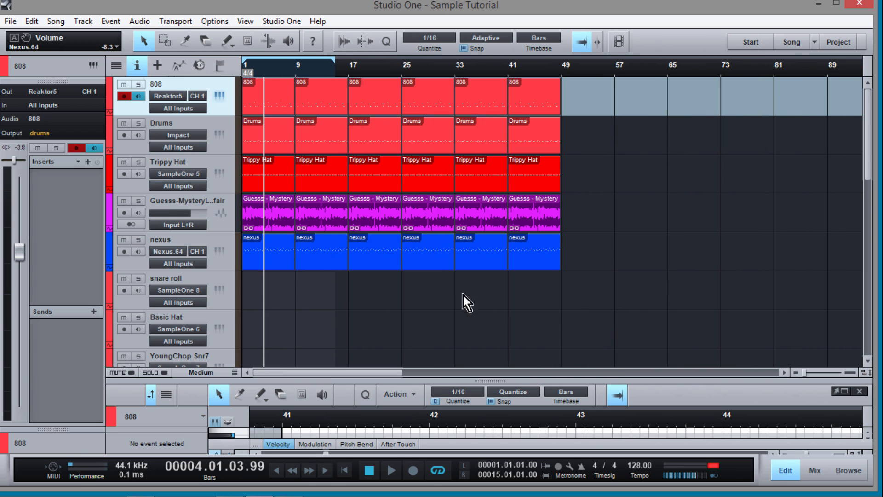
Delete the Trippy Hat, Drums, 808 and nexus clips from the first eight bars, keeping only the sample as intro.
click(275, 175)
key(Delete)
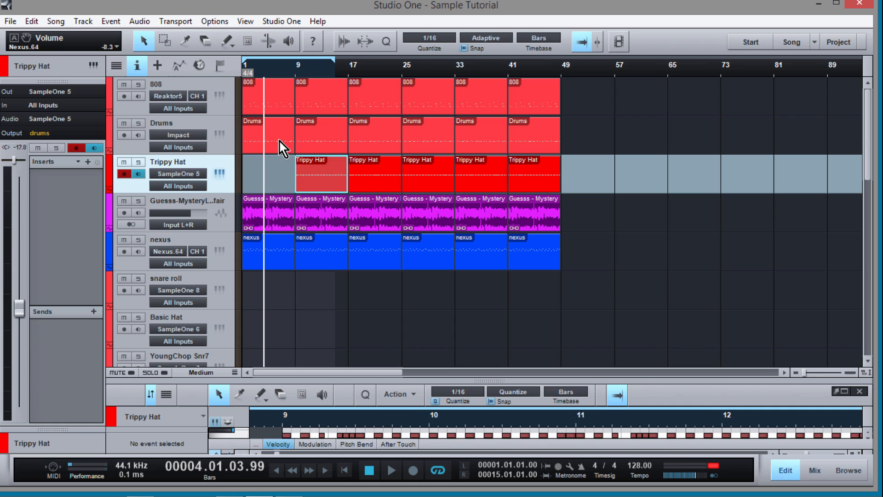
click(279, 140)
key(Delete)
click(273, 101)
key(Delete)
click(277, 241)
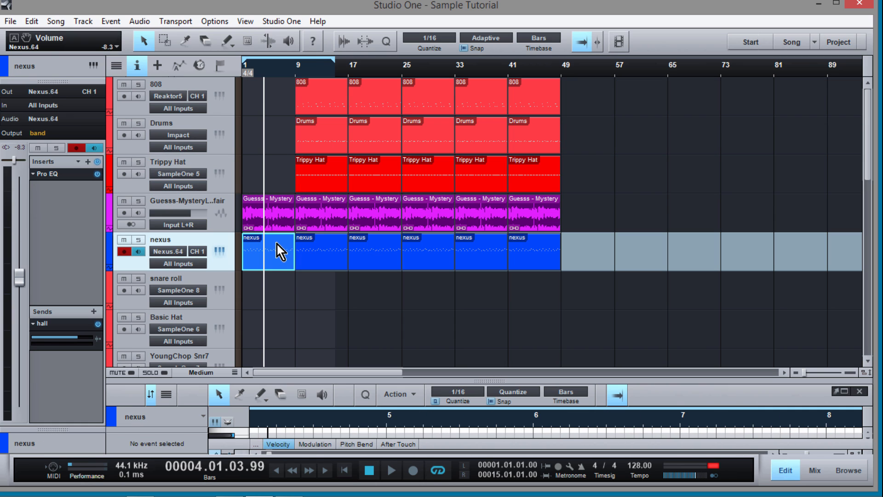
key(Delete)
Play the arrangement from the start, extend the loop to bar 49 and turn off timeline autoscroll.
key(comma)
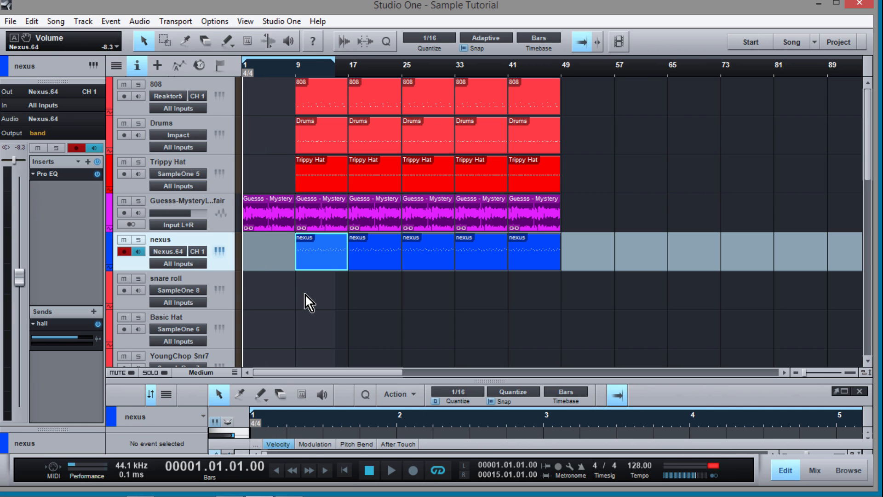
key(space)
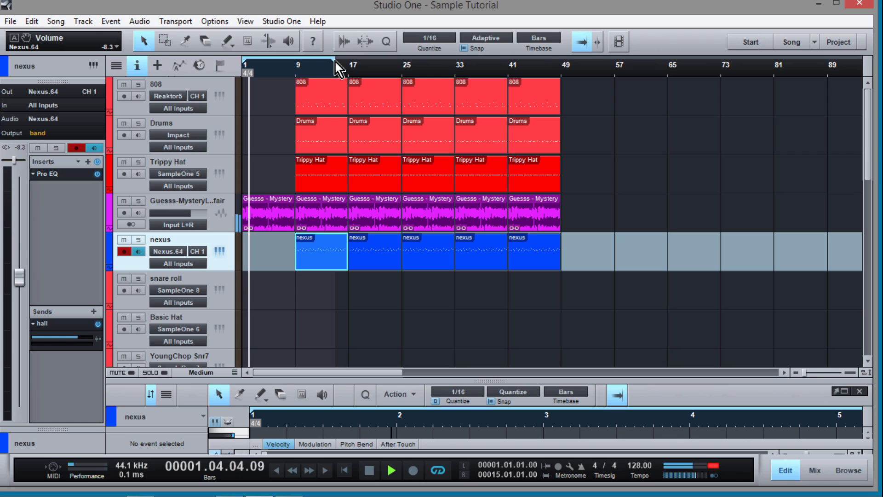
drag(336, 62, 560, 64)
drag(567, 101, 563, 108)
click(622, 123)
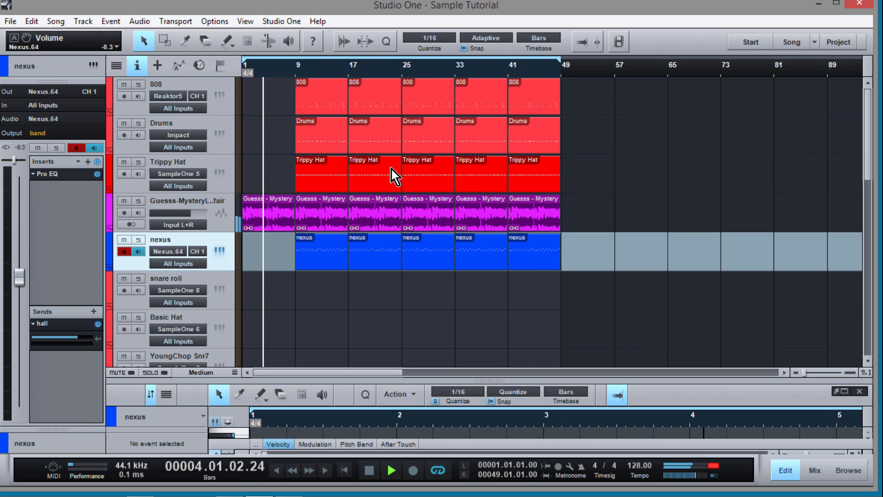
Delete the Trippy Hat clip at bar 25 and the nexus clips between bars 25 and 41.
click(435, 171)
drag(437, 186, 490, 187)
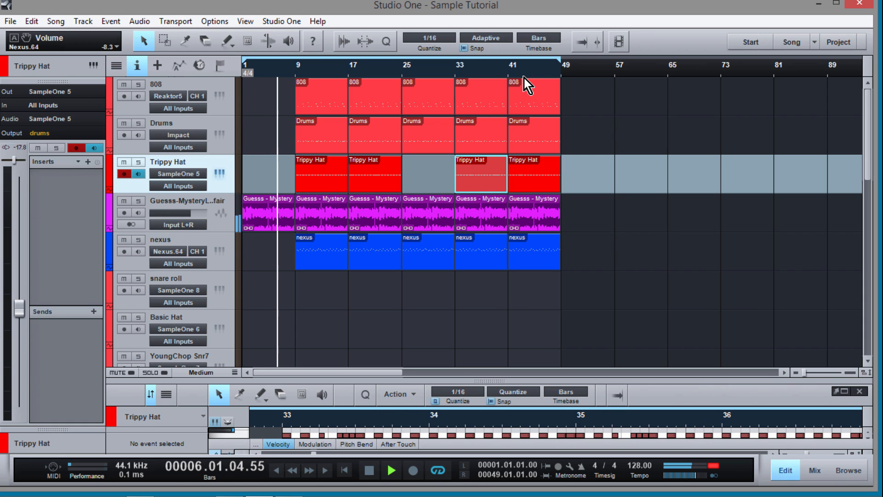
drag(435, 238, 509, 256)
Split the last Trippy Hat clip at bars 43, 45 and 47.
drag(500, 69, 532, 106)
key(3)
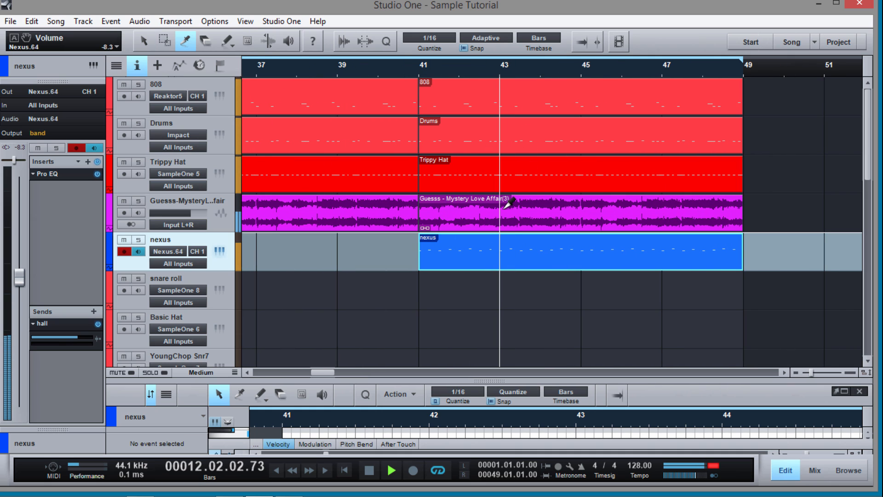
click(500, 166)
click(583, 161)
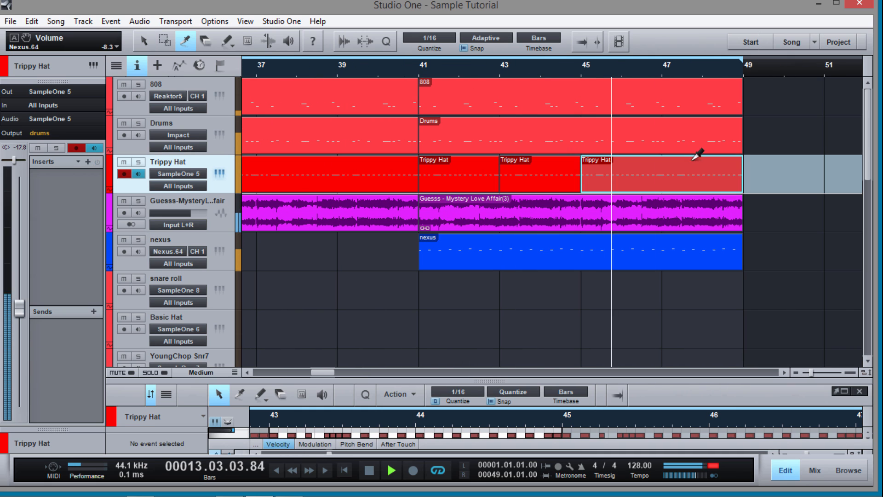
click(664, 161)
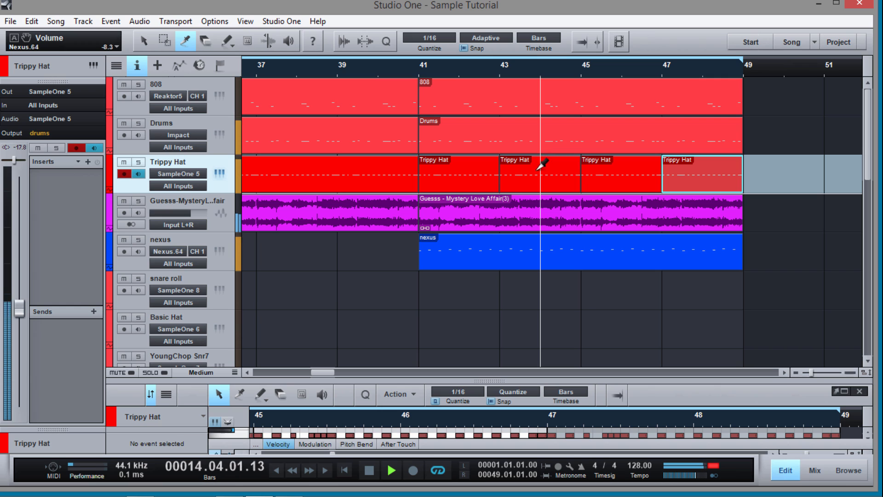
Delete the Trippy Hat pieces at bars 41–43 and 45–47.
key(1)
click(465, 174)
key(Delete)
click(591, 175)
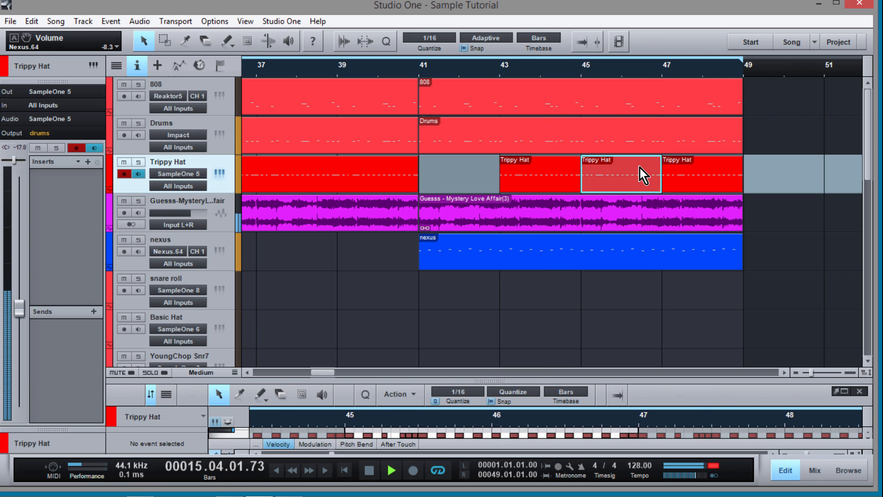
key(Delete)
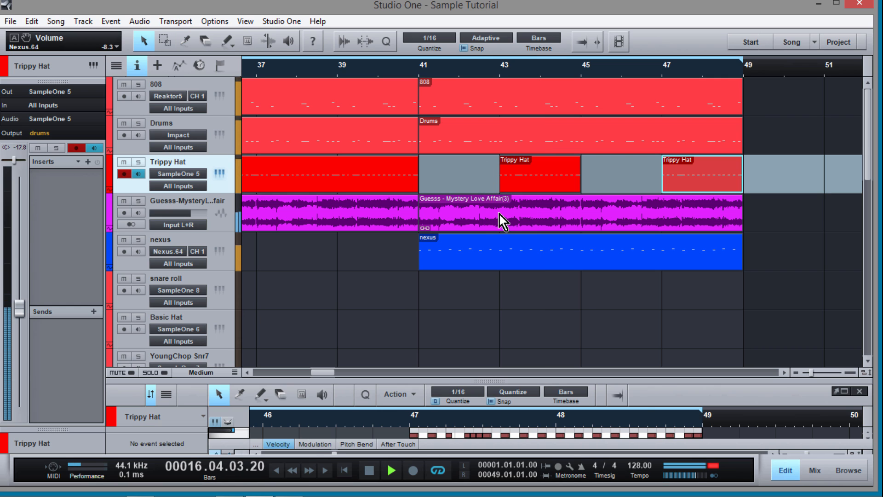
Split the last Mystery Love Affair sample clip at bars 43, 45 and 47.
key(3)
click(499, 206)
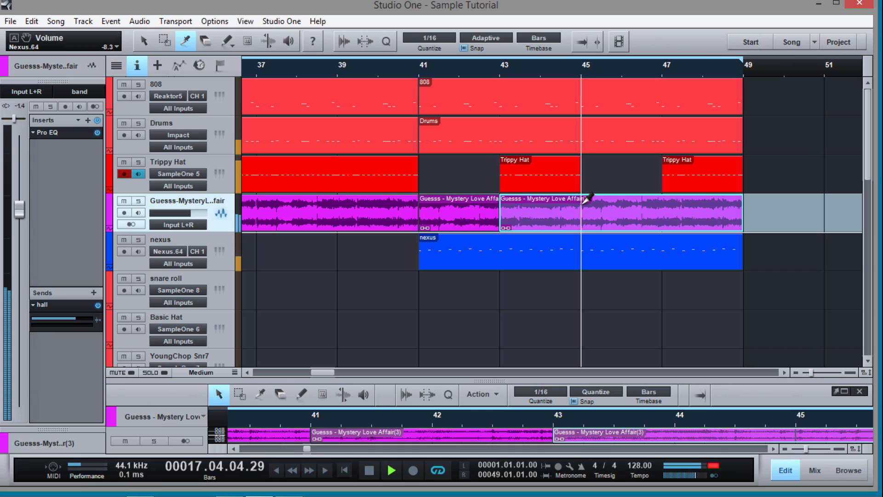
click(581, 202)
click(667, 203)
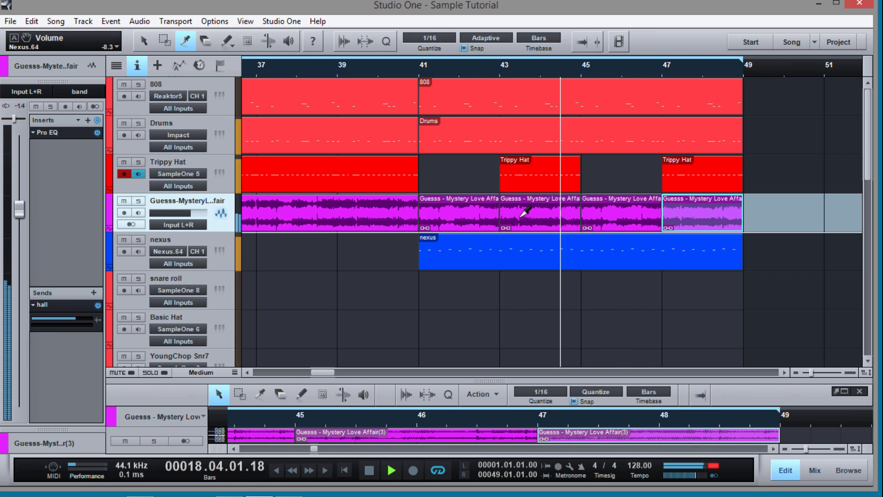
Delete the Mystery Love Affair sample pieces at bars 41–43 and 45–47.
key(1)
click(467, 220)
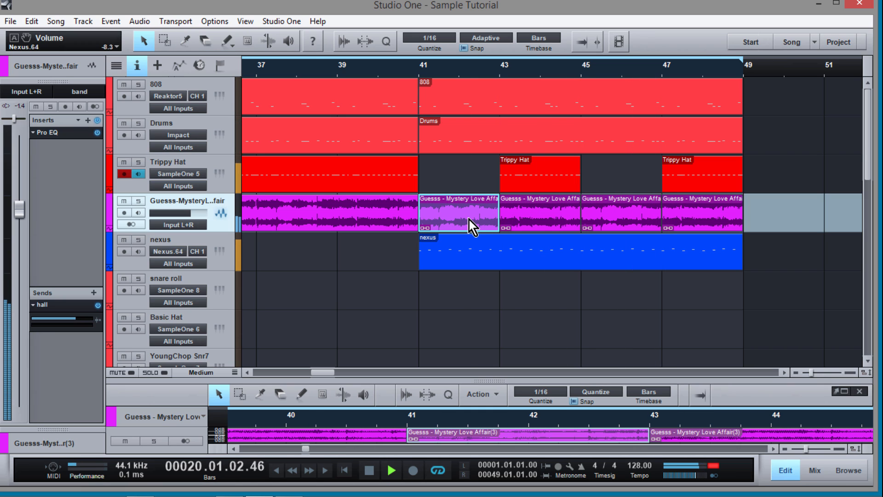
key(Delete)
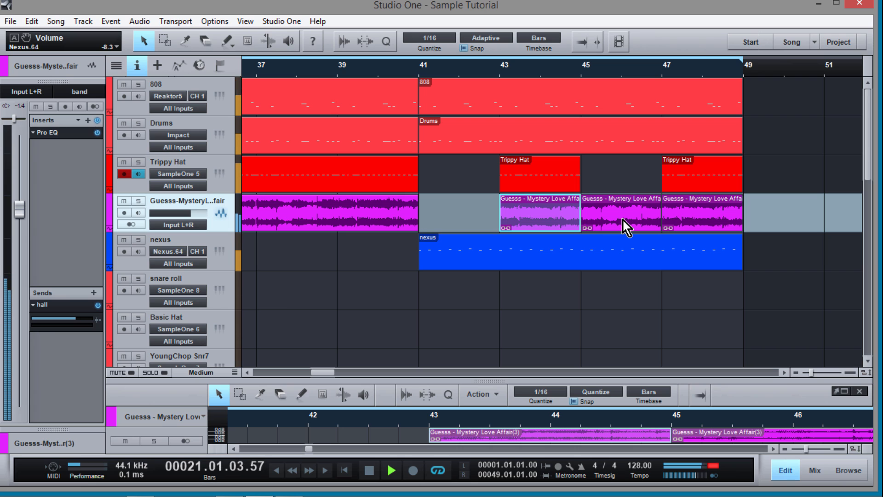
click(622, 219)
key(Delete)
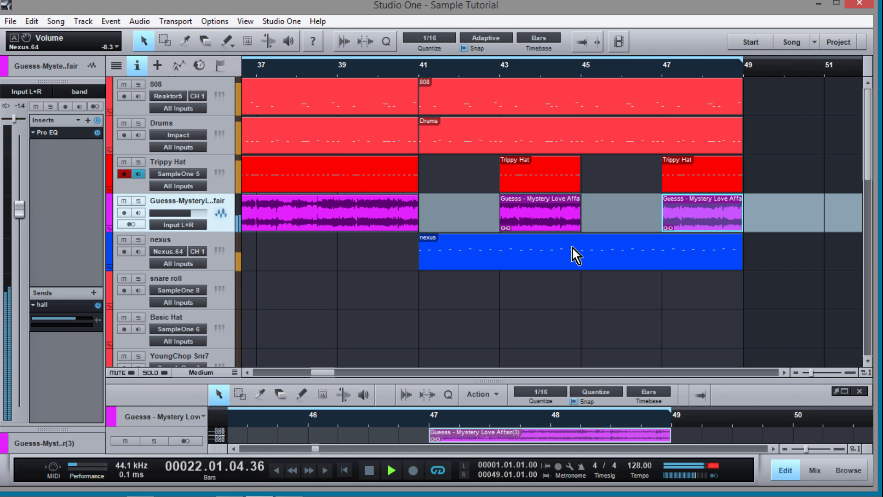
Split the last nexus clip at bars 43, 45 and 47.
key(3)
click(500, 252)
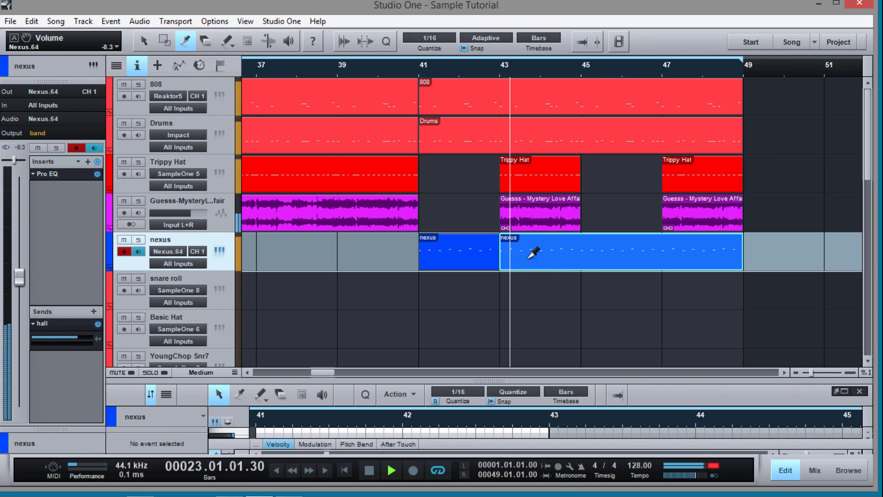
click(583, 249)
click(665, 247)
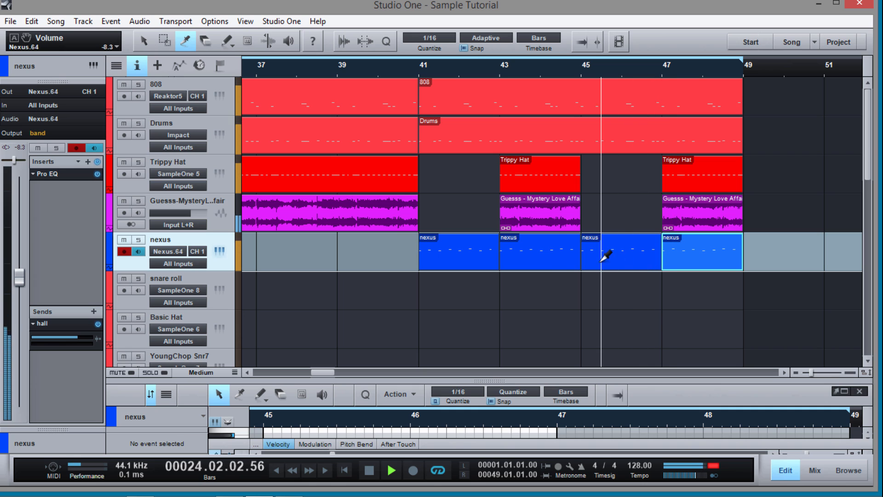
Delete the nexus pieces at bars 43–45 and 47–49 so the melody alternates with the sample.
key(1)
click(540, 263)
key(Delete)
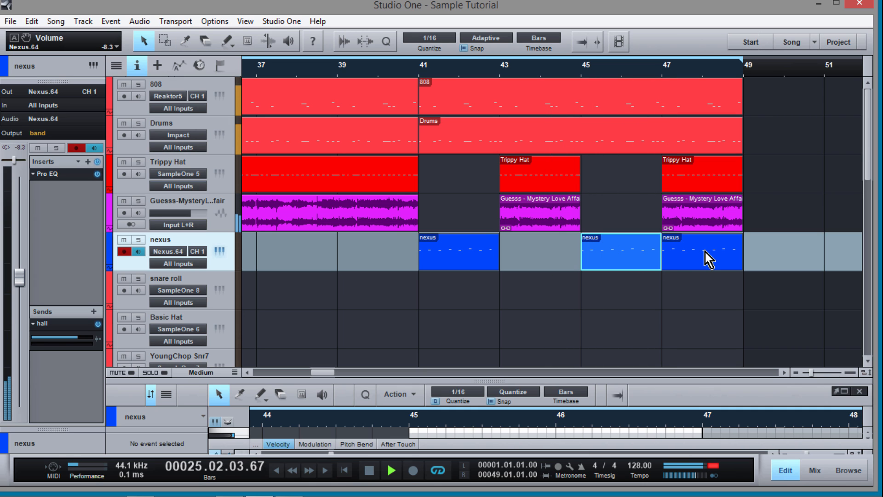
click(705, 252)
key(Delete)
drag(330, 373, 310, 374)
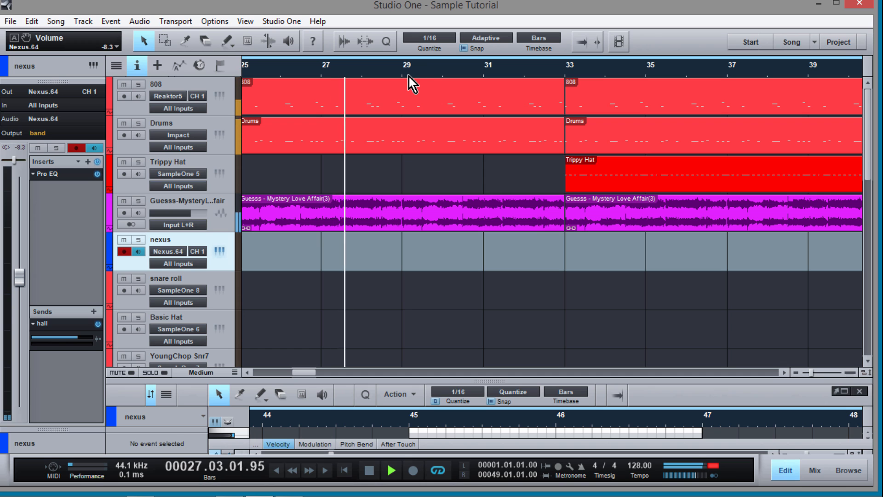
Duplicate the 808, Drums, Trippy Hat, Mystery Love Affair and nexus clips from bars 9–25 to bars 49–65.
drag(435, 68, 459, 32)
drag(366, 269, 554, 108)
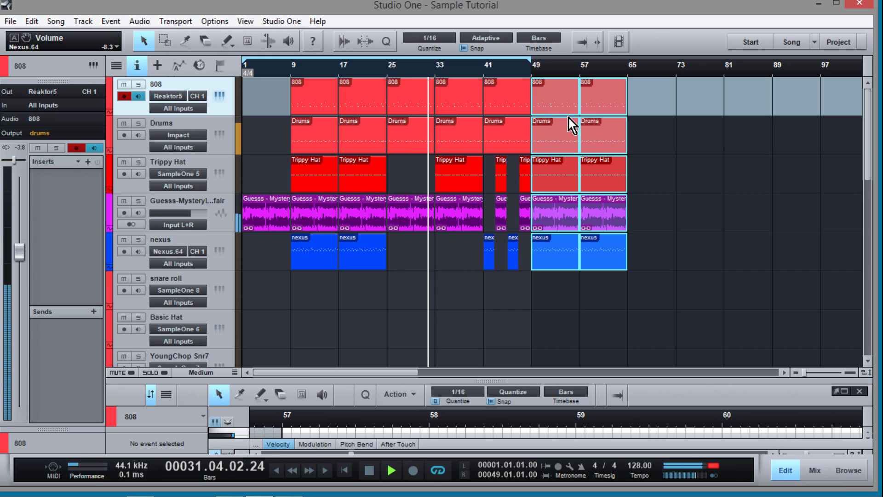
Duplicate all clips from bars 25–65 to bars 65–105 and extend the loop end to bar 105.
drag(676, 295, 640, 114)
drag(578, 68, 600, 97)
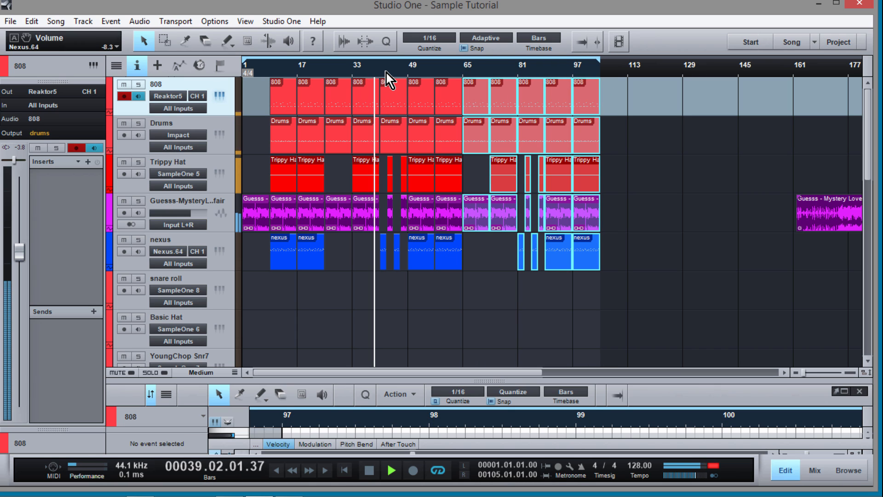
Split the Trippy Hat and Mystery Love Affair clips at bar 48 beat 3 and delete their pieces up to bar 49.
drag(374, 66, 375, 91)
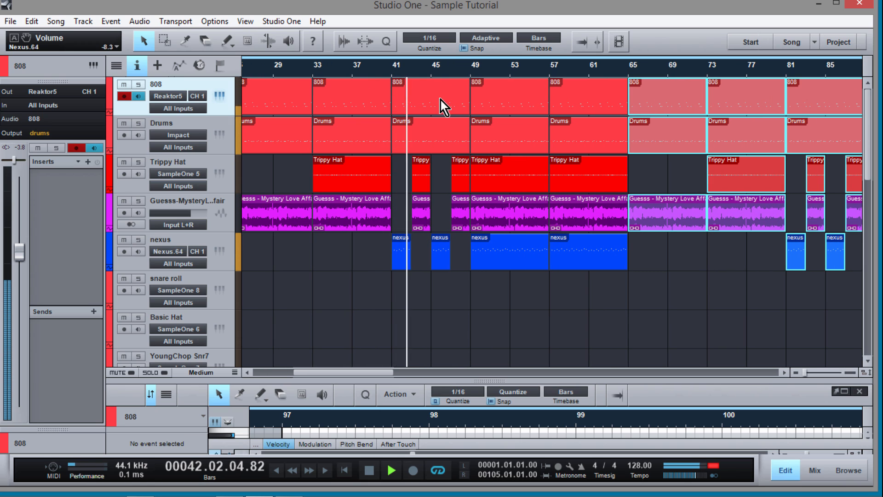
drag(420, 65, 430, 96)
drag(540, 70, 539, 104)
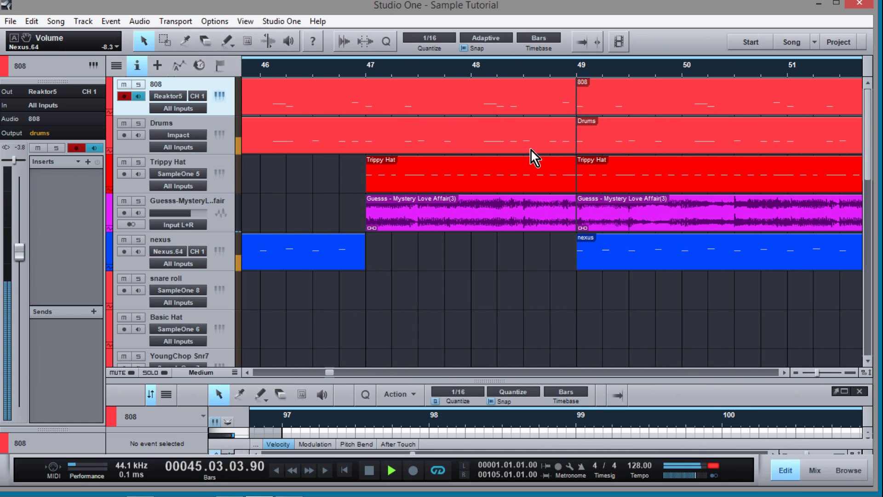
key(3)
click(525, 187)
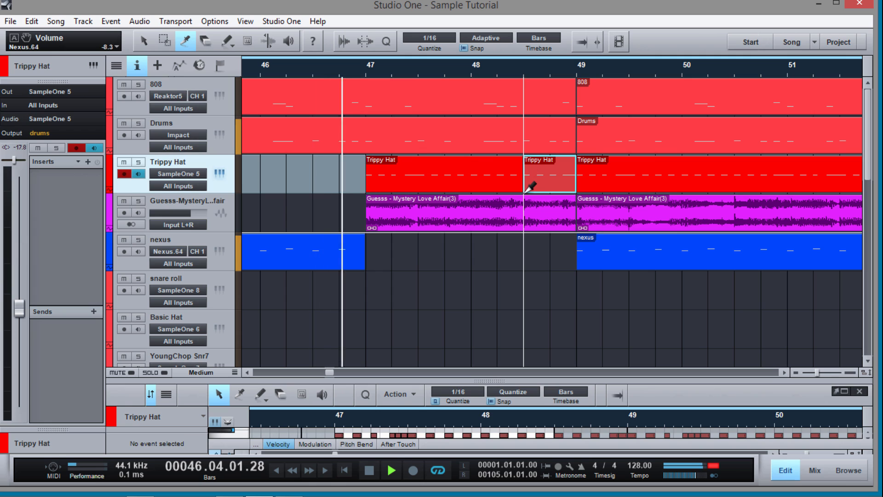
key(Delete)
click(526, 213)
key(Delete)
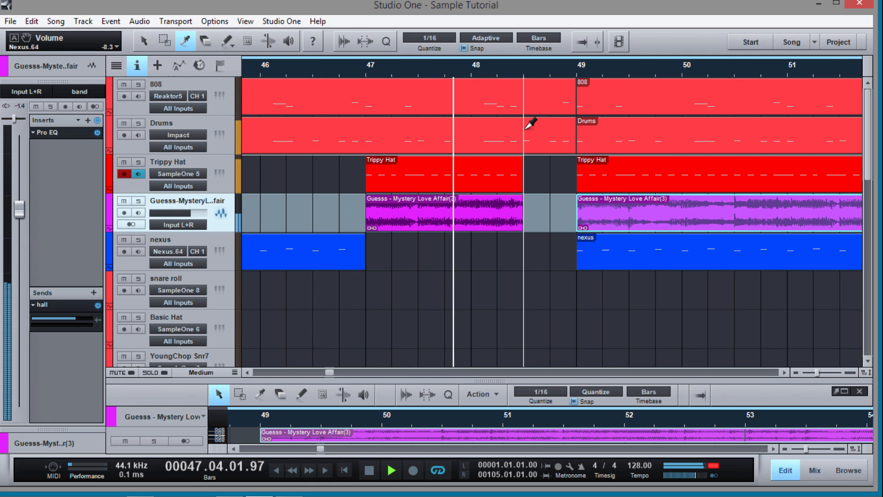
Split the Drums and 808 clips at bar 48 beat 3 and delete their pieces up to bar 49.
click(526, 129)
key(Delete)
click(527, 92)
key(Delete)
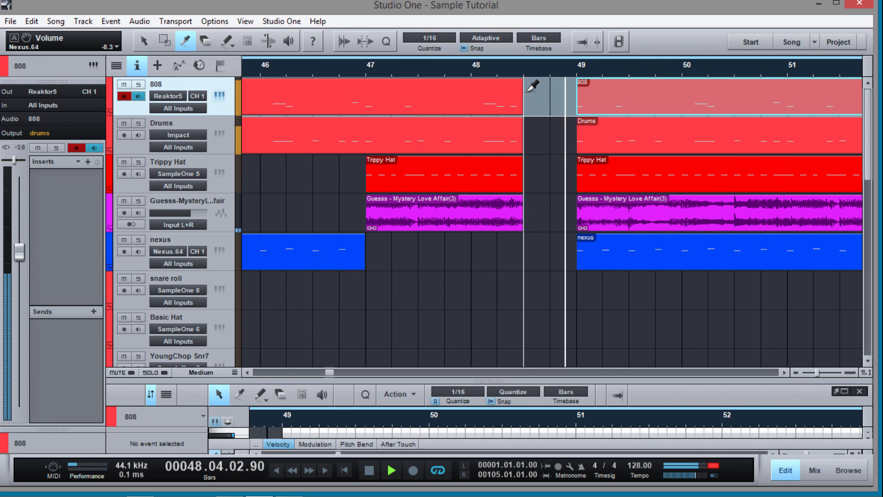
Delete the duplicated clips at bars 65–105 on all tracks and set the loop range to bars 25–65.
key(w)
key(w)
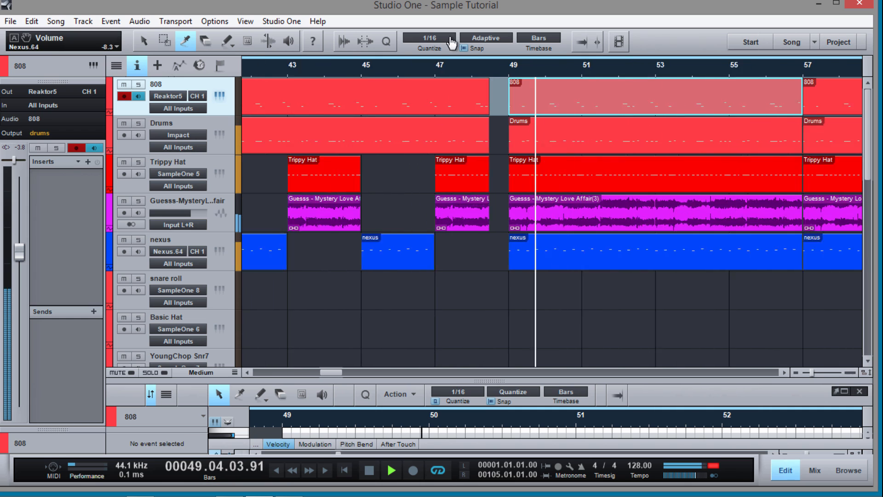
key(w)
key(w)
key(w)
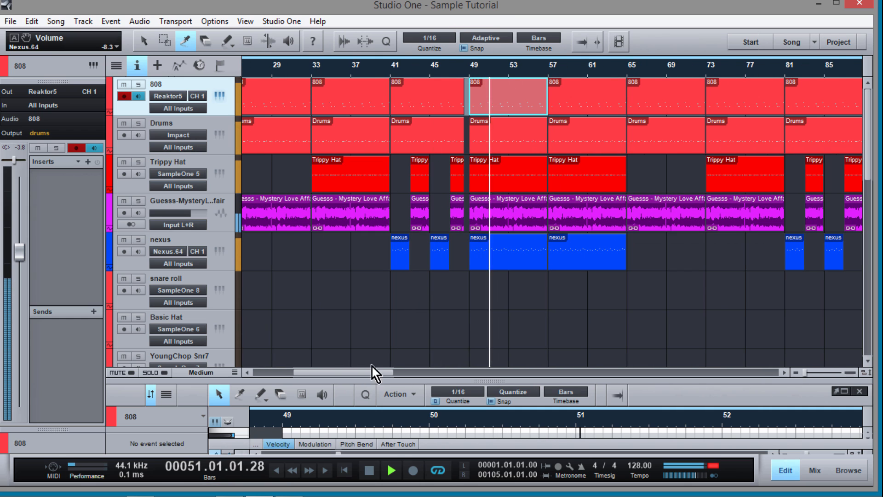
key(1)
key(e)
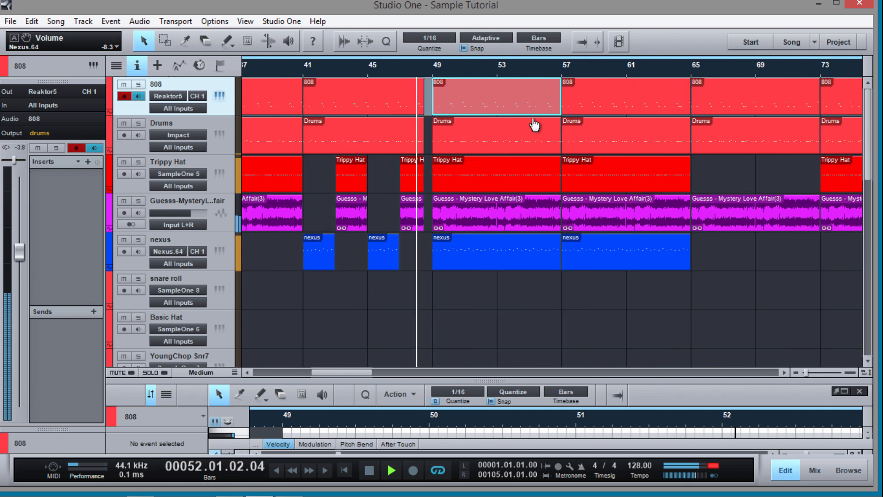
drag(532, 119, 546, 52)
drag(721, 309, 498, 73)
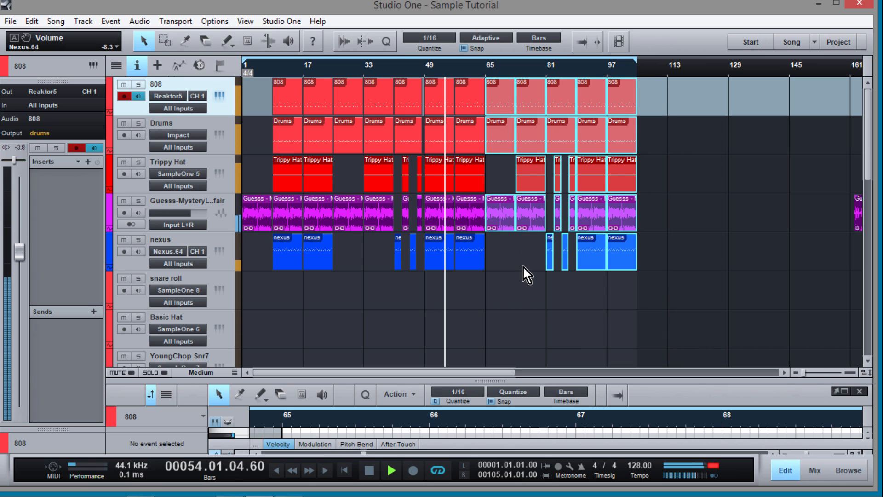
key(Delete)
drag(638, 54, 485, 91)
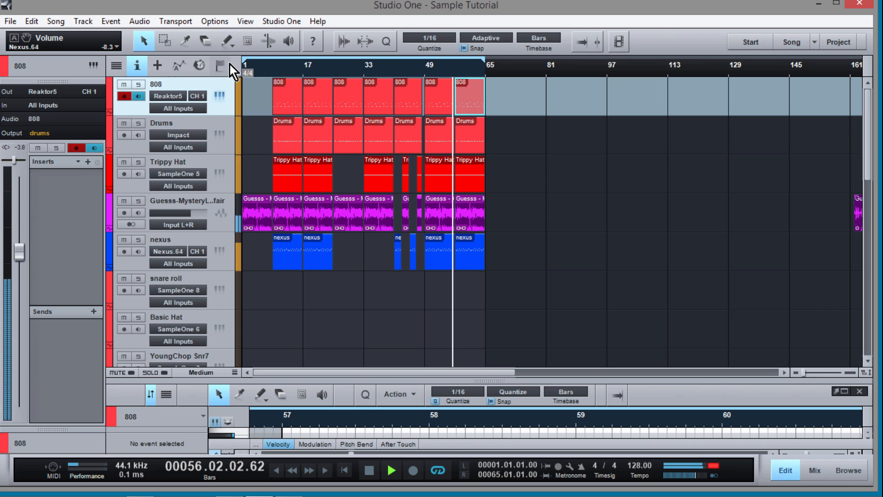
drag(244, 61, 332, 102)
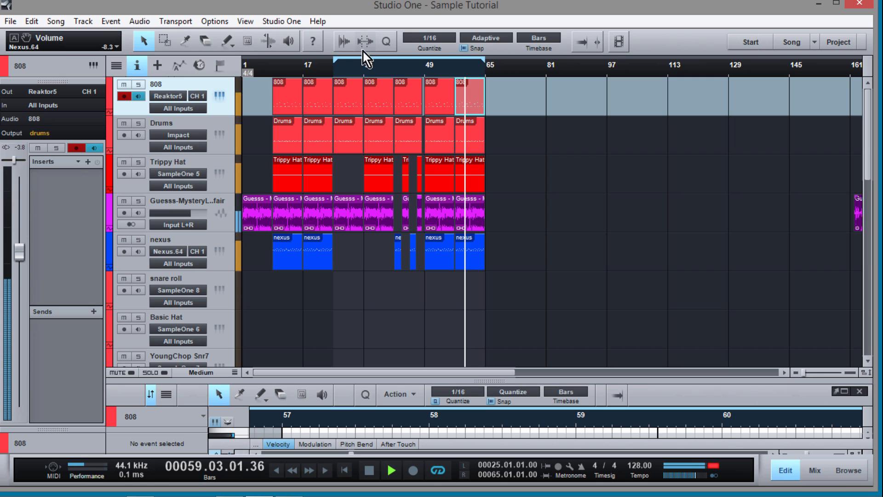
Show track automation and add a Mute automation parameter to the 808 track.
drag(354, 68, 357, 94)
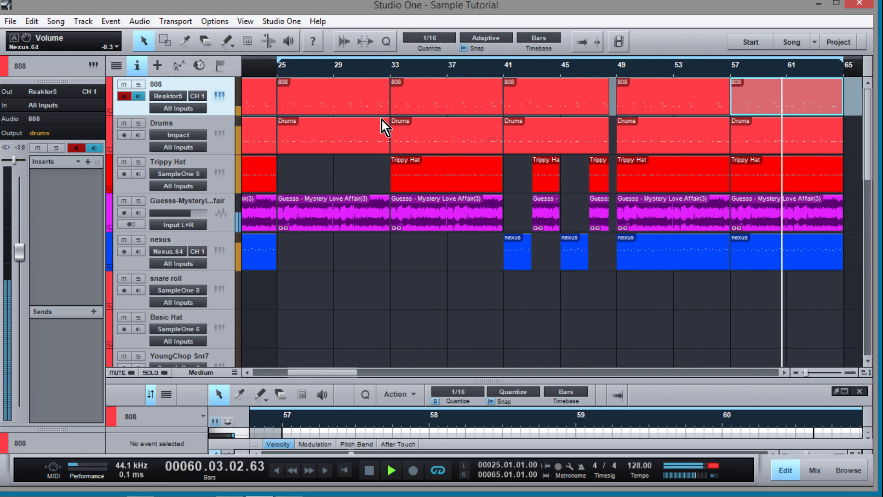
key(a)
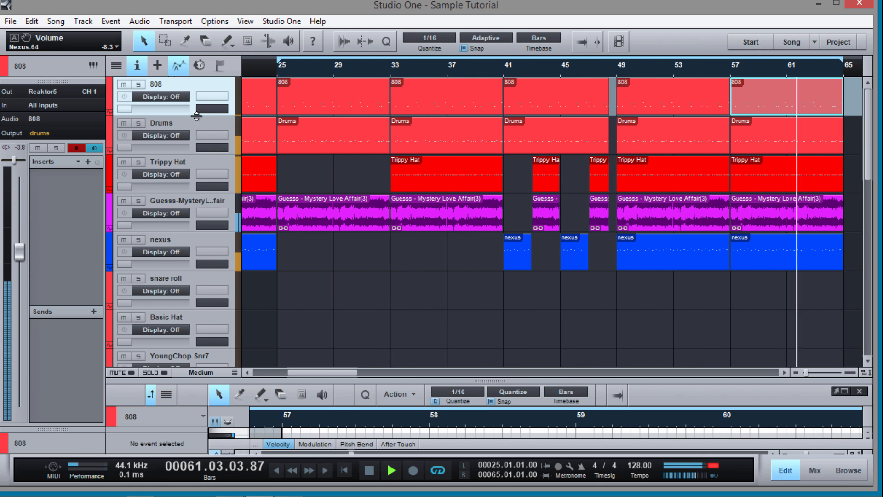
click(180, 98)
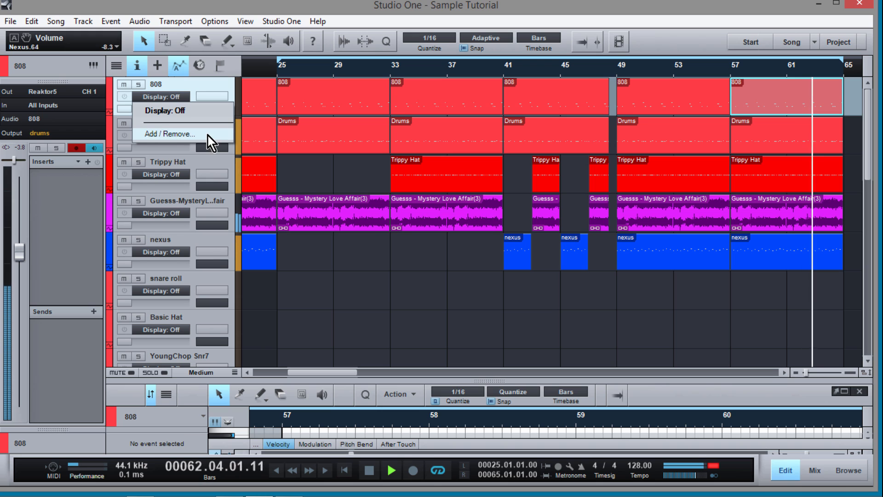
click(208, 136)
click(488, 199)
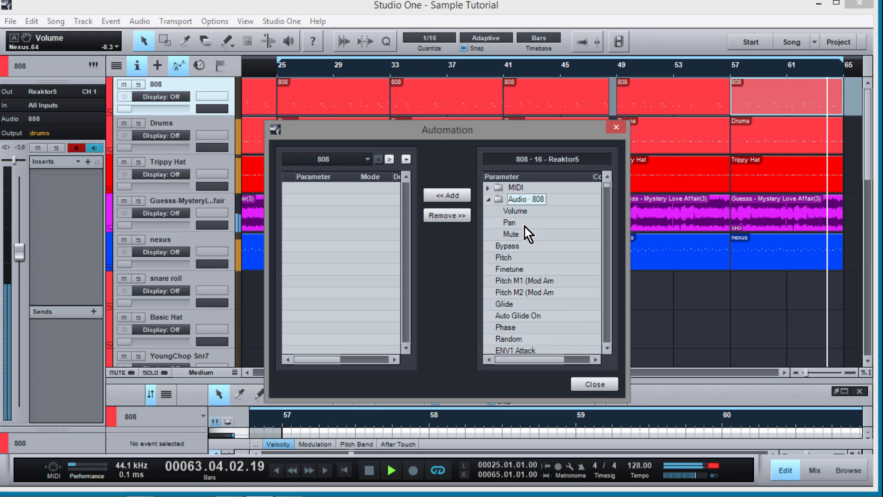
click(511, 232)
click(458, 196)
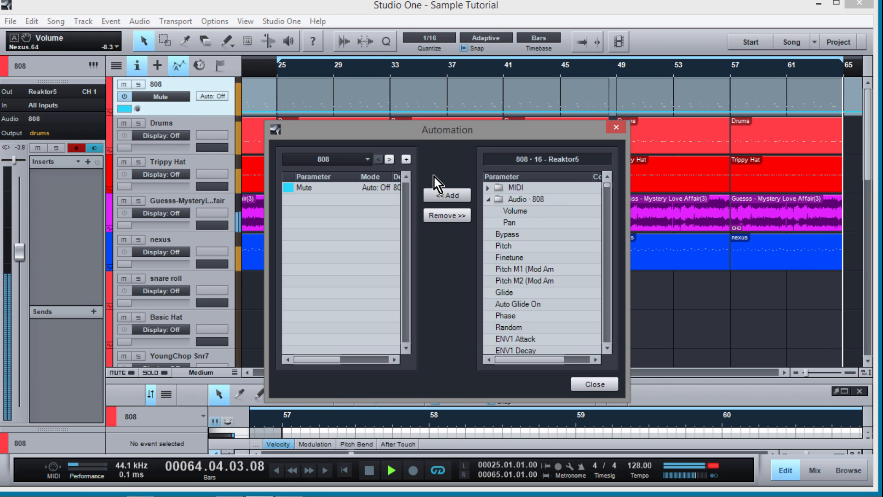
click(617, 127)
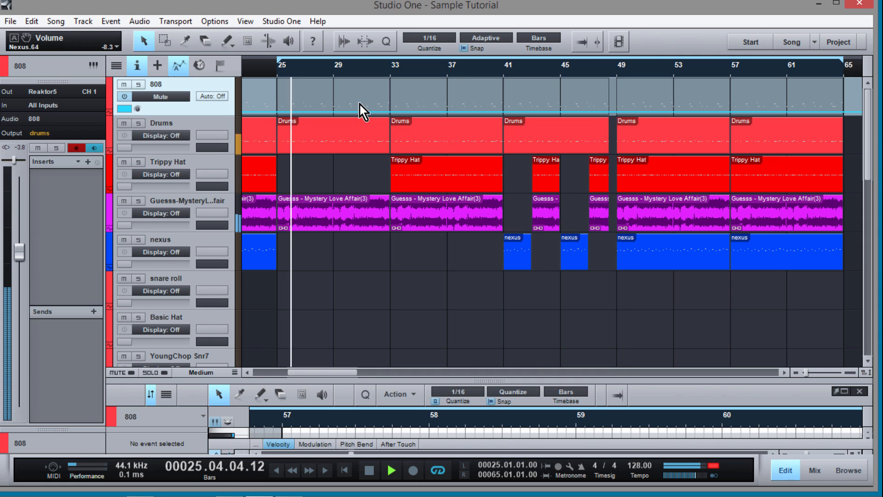
Automate the 808 track's mute to be on from bar 32 beat 3 to bar 33.
drag(368, 69, 367, 98)
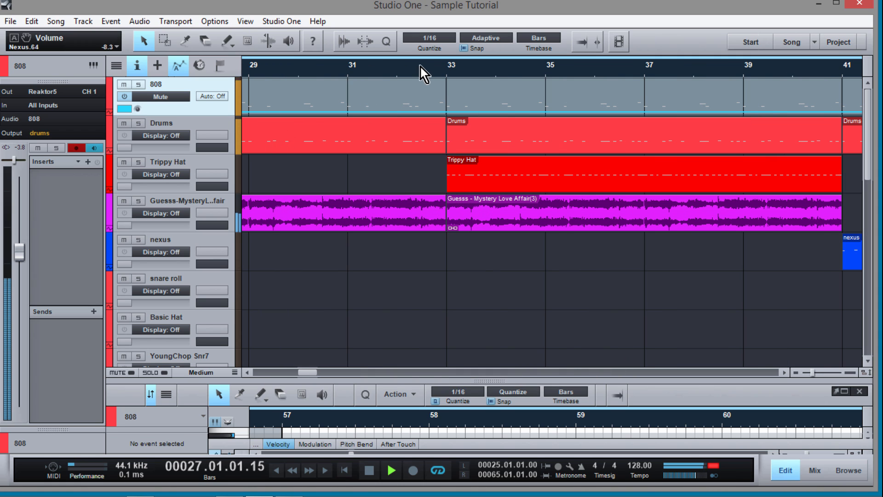
drag(420, 66, 421, 92)
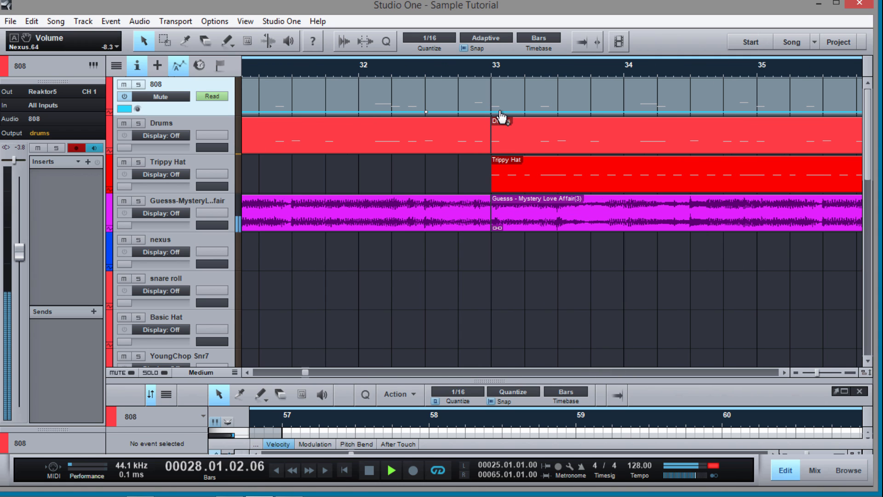
drag(492, 112, 426, 68)
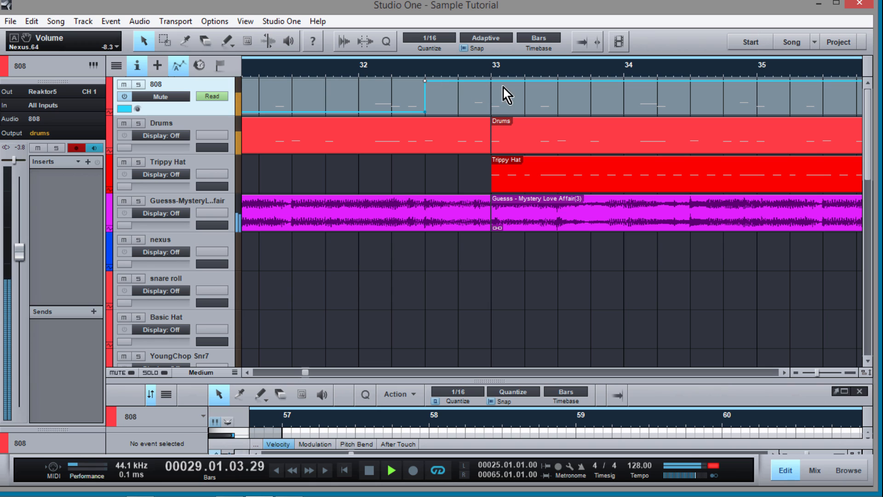
drag(504, 81, 493, 113)
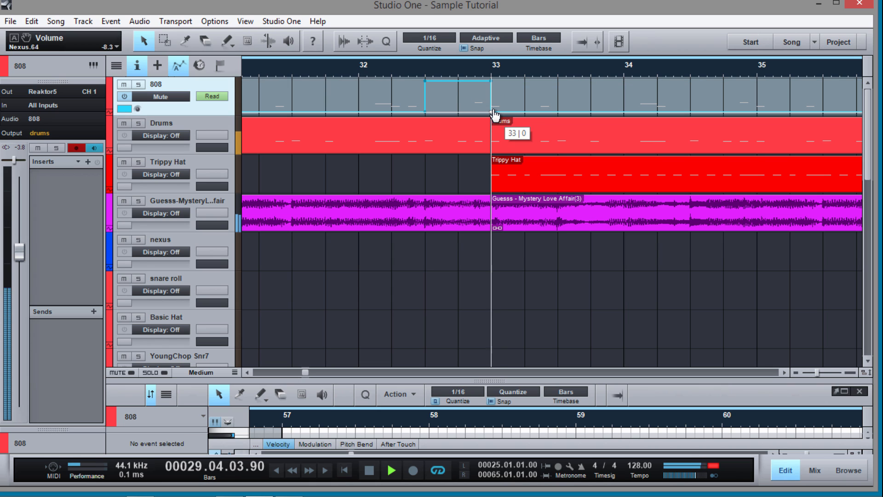
Split the Drums and Mystery Love Affair clips at bar 32 beat 3 and delete their pieces up to bar 33.
key(3)
click(428, 128)
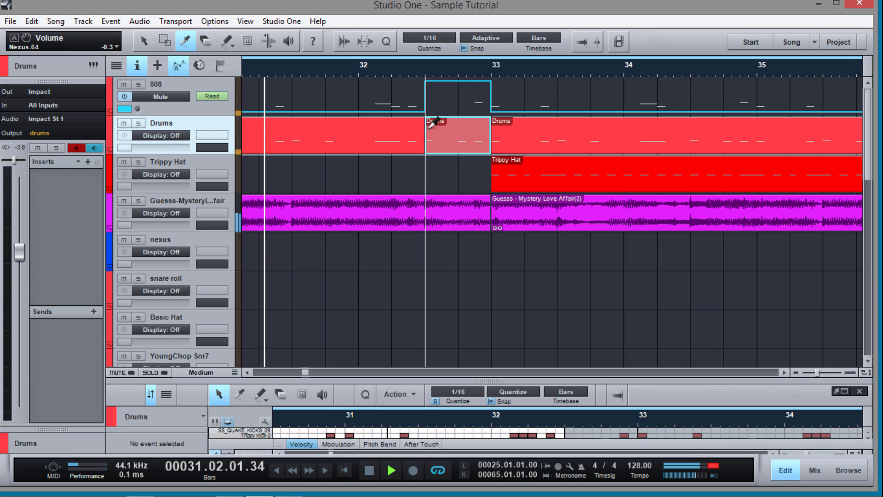
key(Delete)
drag(434, 69, 455, 45)
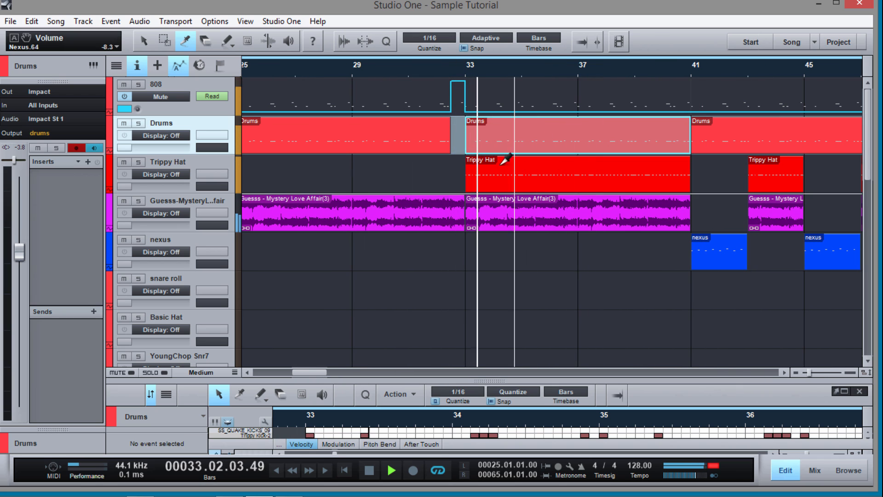
drag(465, 75, 445, 174)
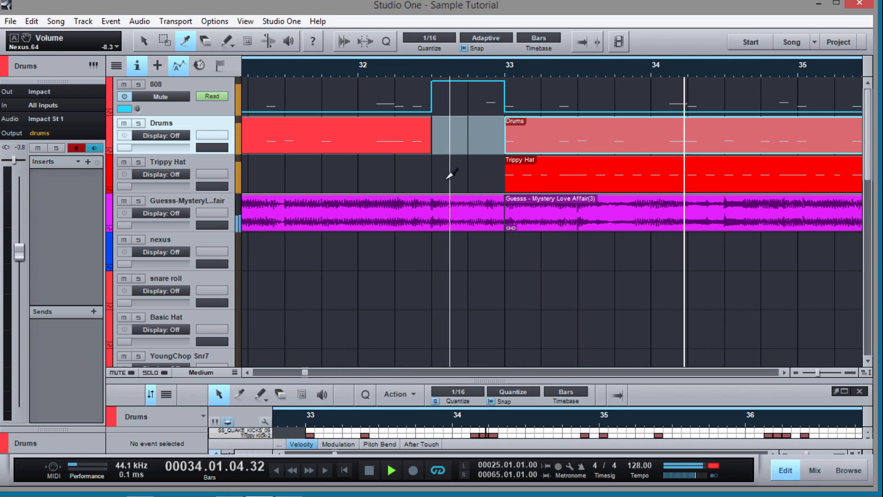
click(432, 199)
key(Delete)
Automate the 808 track's mute to be on from bar 48 beat 3 to bar 49.
drag(420, 71, 477, 23)
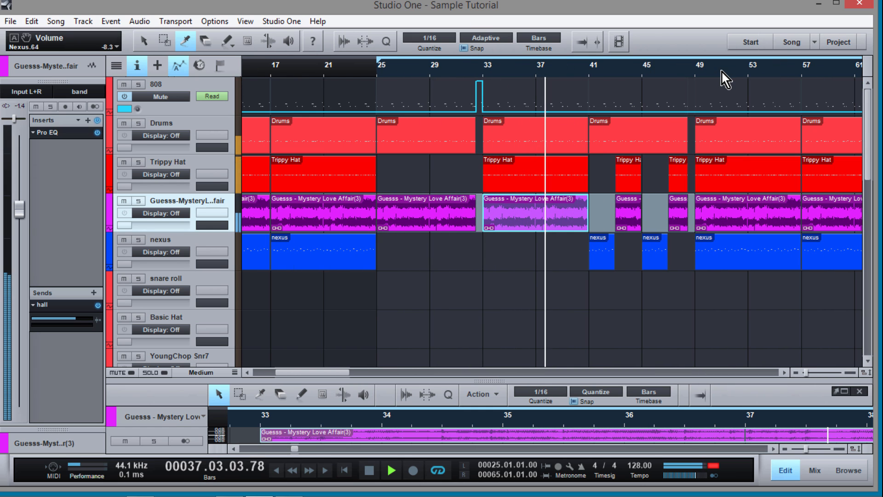
drag(717, 68, 653, 103)
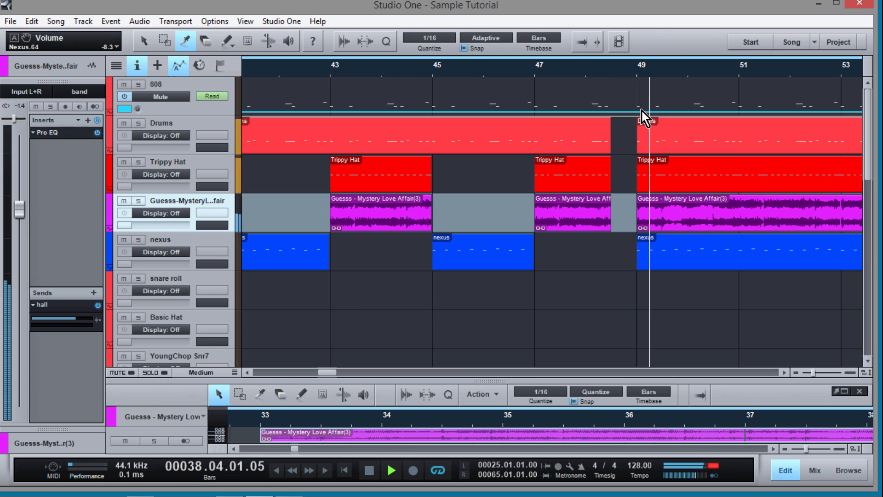
key(1)
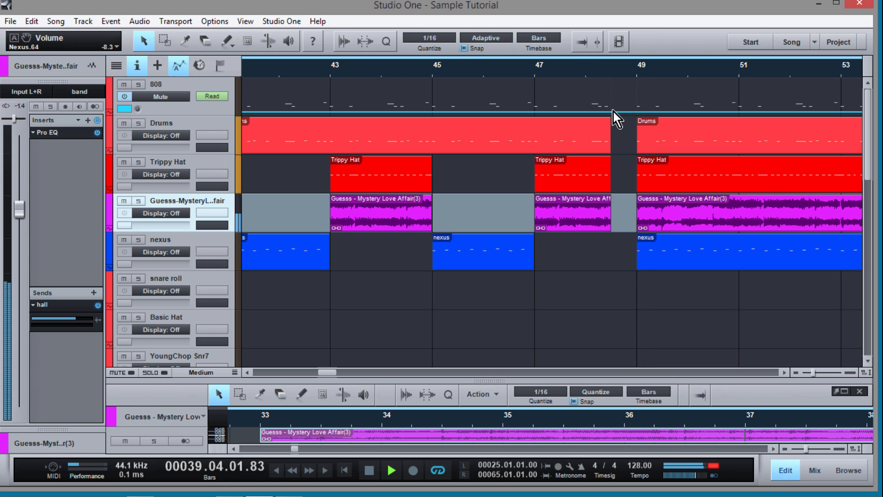
click(612, 111)
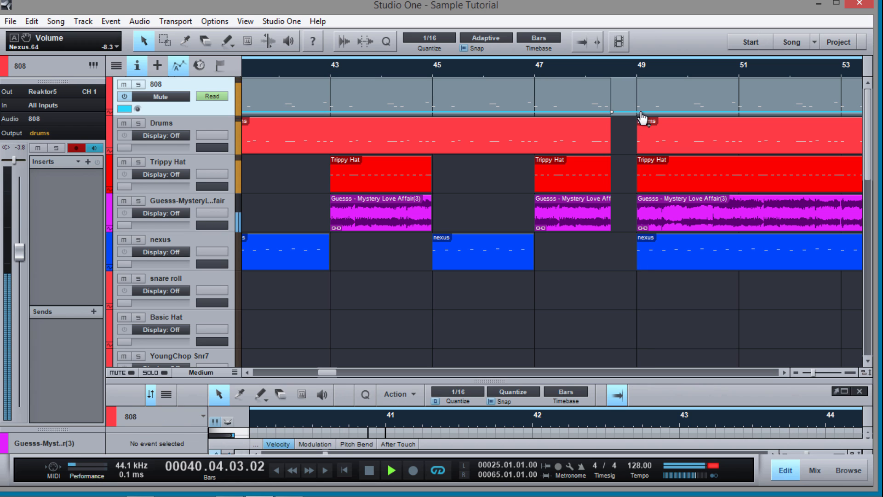
mouse_move(639, 119)
mouse_down()
mouse_move(643, 89)
mouse_move(627, 89)
mouse_move(638, 89)
mouse_move(644, 114)
mouse_up()
Add a one-beat TRAPCrash note at bar 25 in the Drums clip that starts there, using the enlarged note editor.
drag(623, 68, 658, 34)
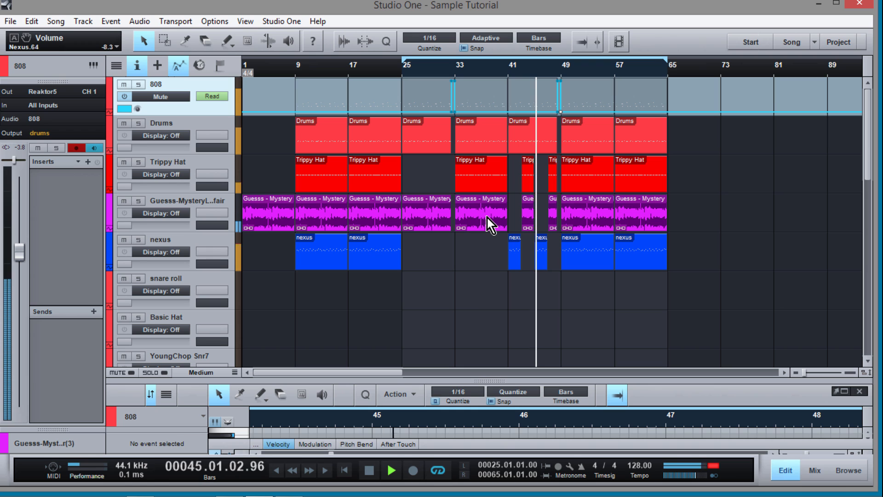
click(412, 141)
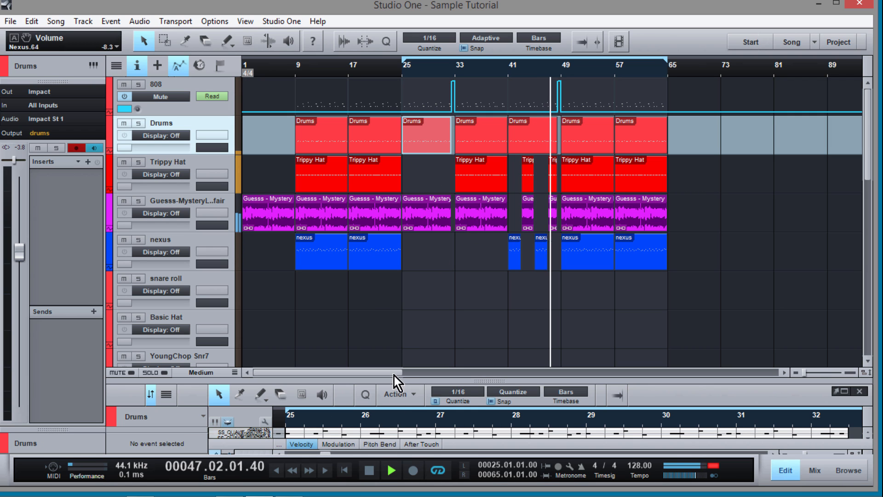
drag(393, 379, 401, 246)
scroll(394, 374, up, 1)
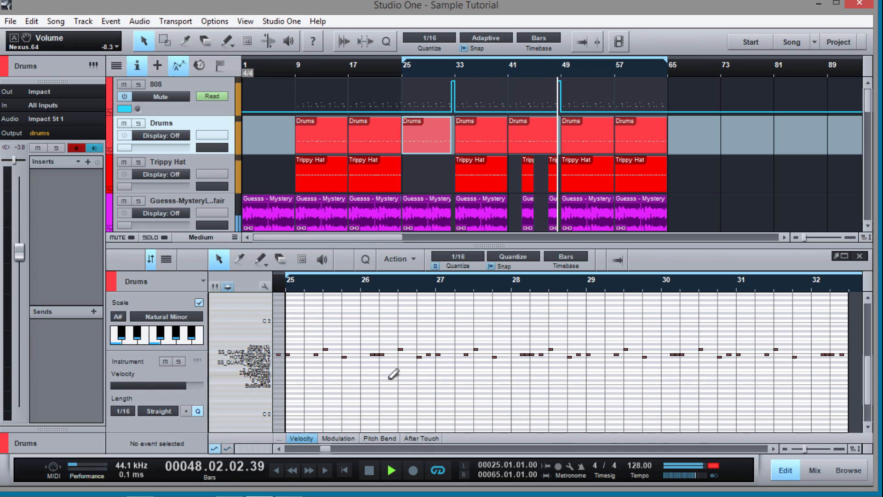
scroll(395, 375, up, 1)
scroll(394, 374, up, 5)
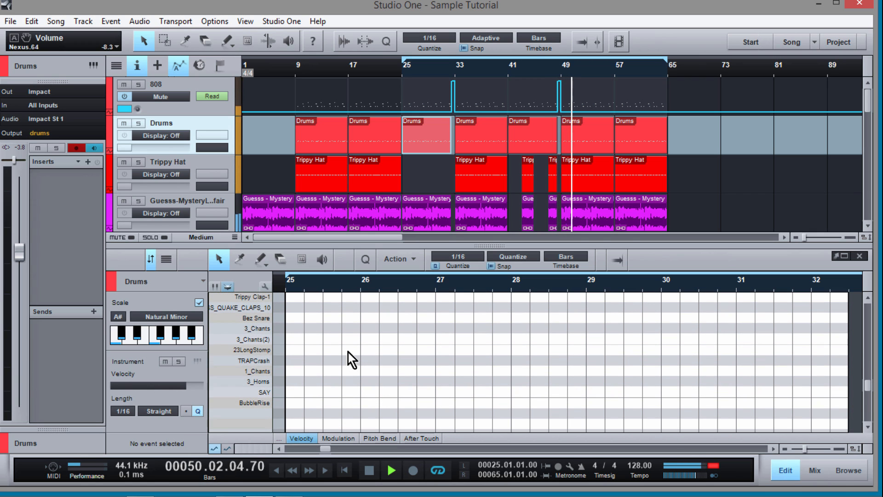
double_click(288, 361)
drag(289, 362, 303, 362)
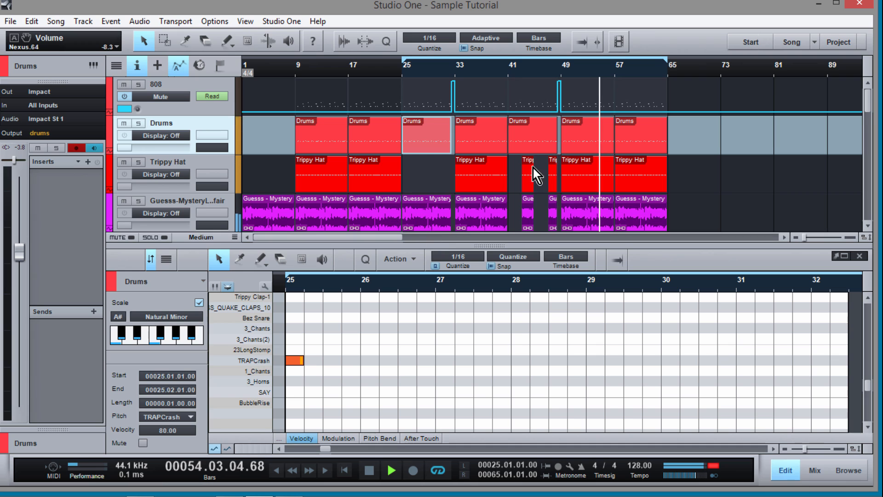
Add a sixteenth-long TRAPCrash note at the start of bar 49 in the Drums clip that begins there.
scroll(558, 156, down, 3)
scroll(556, 155, up, 3)
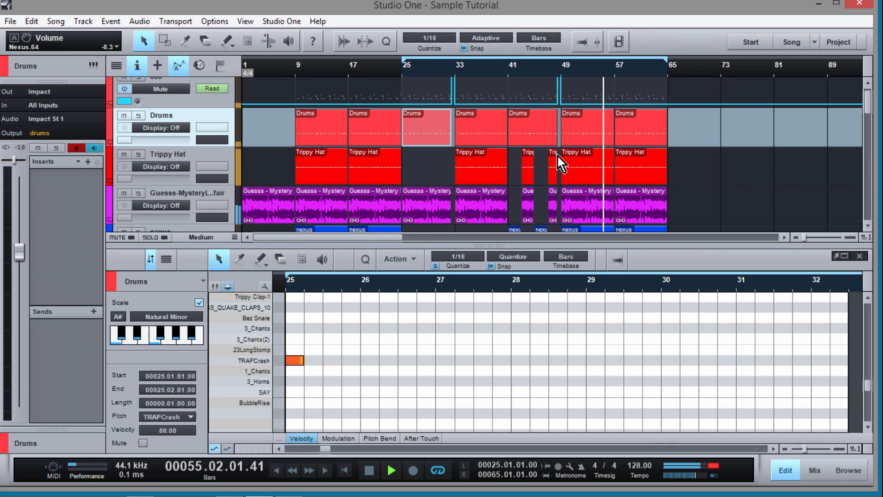
click(577, 135)
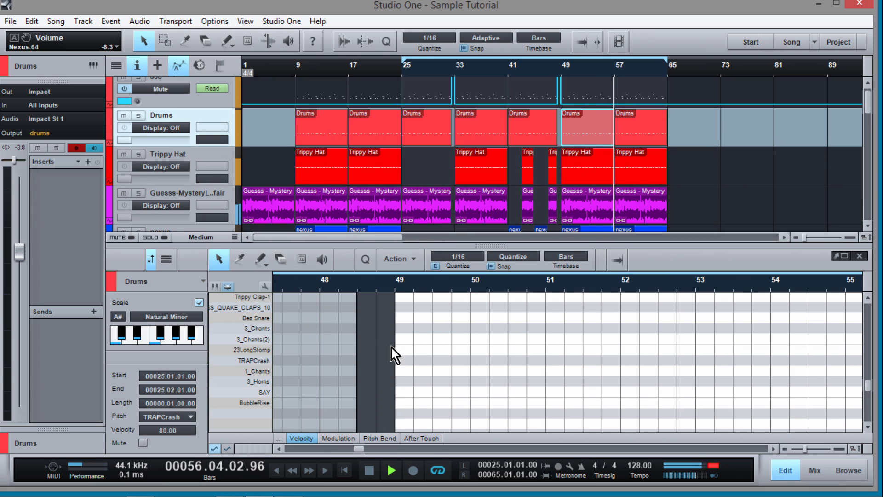
click(406, 360)
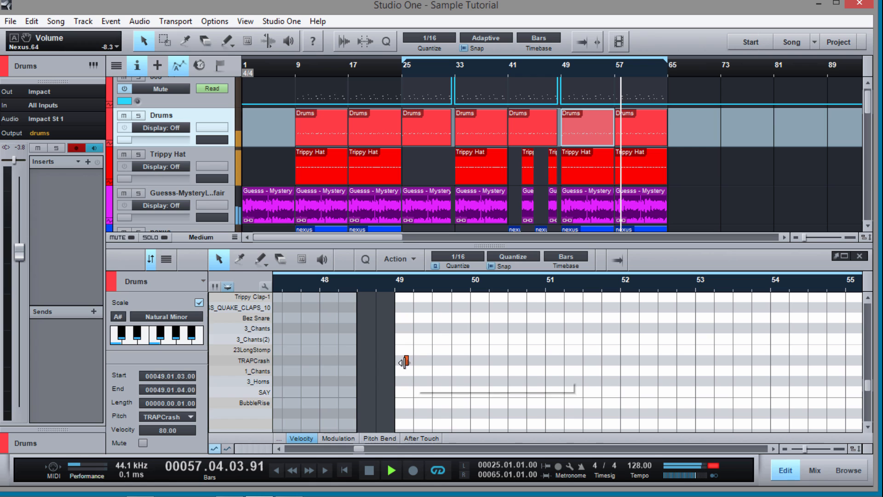
drag(406, 361, 398, 362)
scroll(427, 313, up, 3)
scroll(430, 316, down, 5)
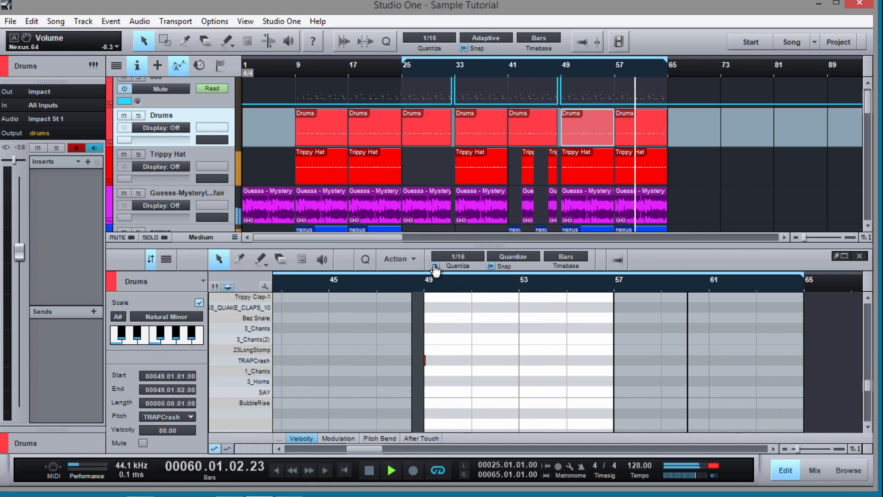
Lengthen the bar 49 TRAPCrash note to three beats and two sixteenths and copy it to bar 57.
drag(425, 361, 620, 359)
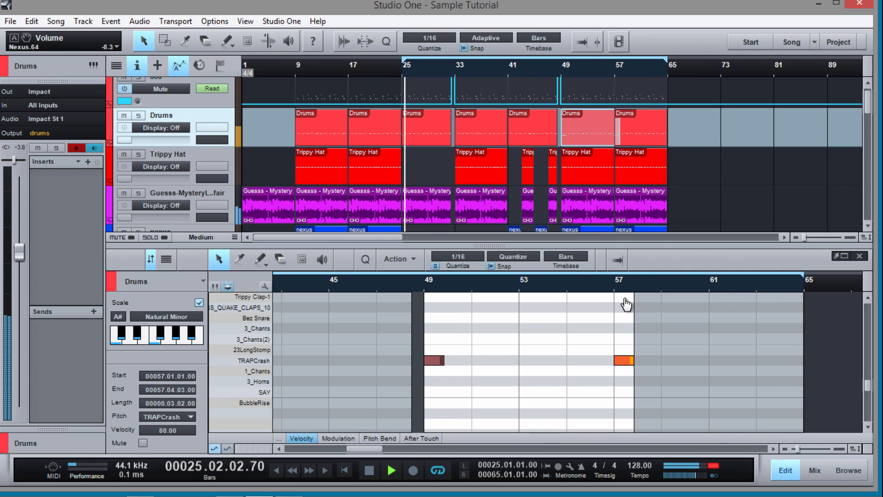
scroll(624, 308, up, 3)
scroll(625, 321, down, 3)
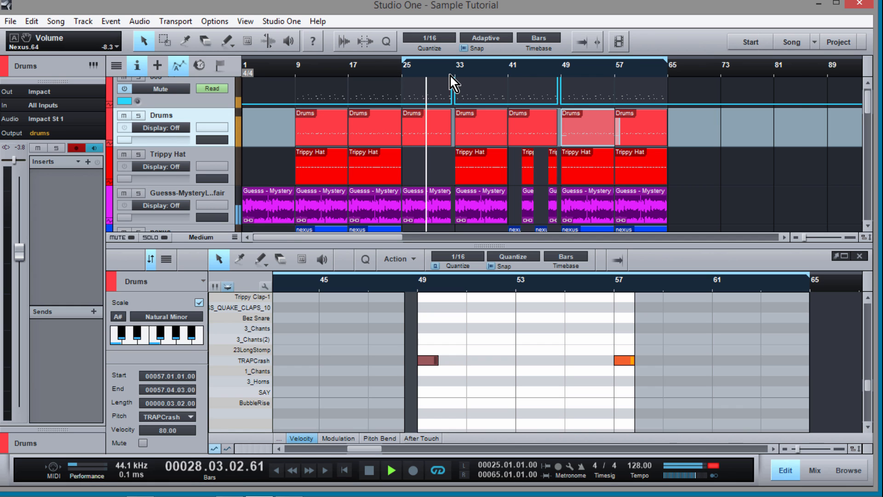
Hide the automation, duplicate all clips between bars 25 and 65 to bar 65, and extend the loop range to bars 1–105.
scroll(451, 77, up, 5)
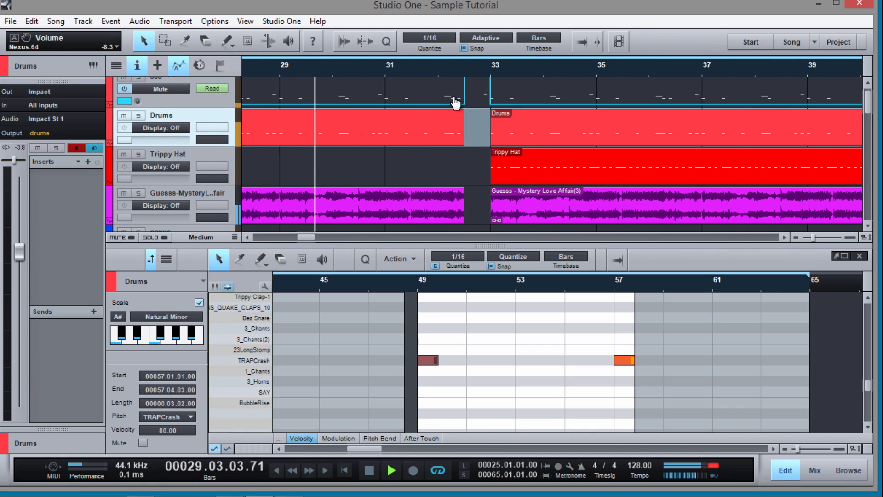
scroll(454, 120, down, 5)
scroll(642, 128, down, 2)
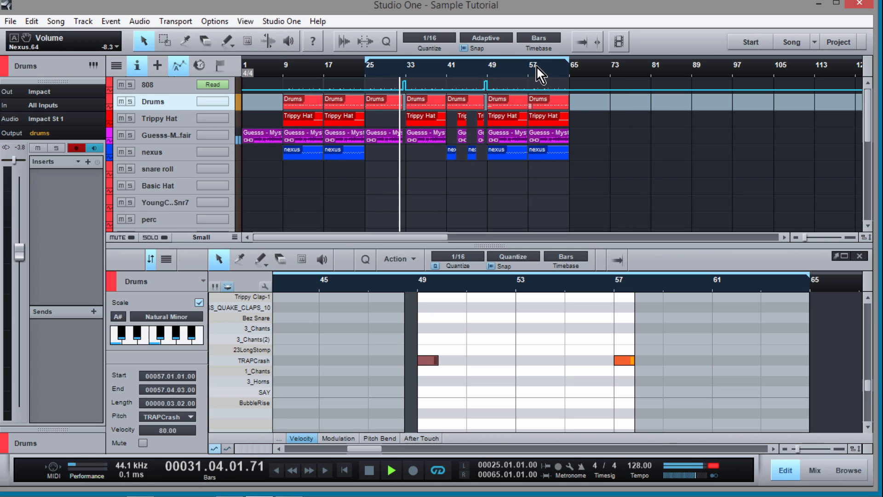
key(a)
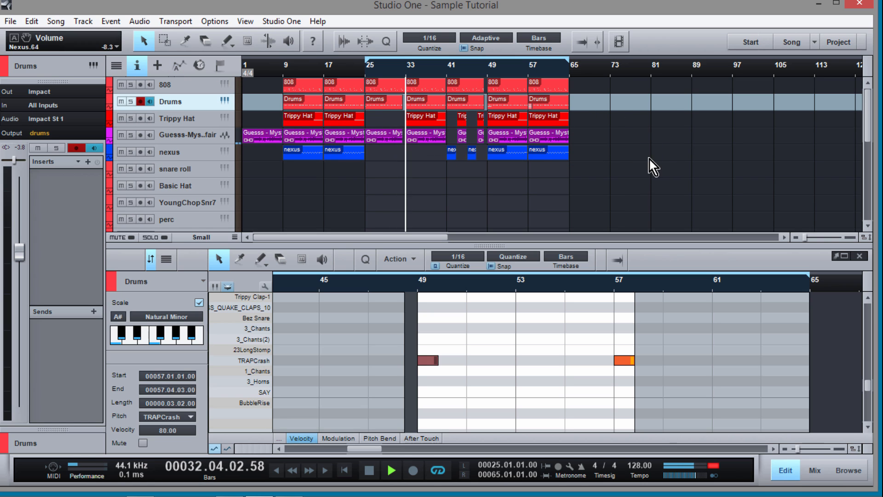
mouse_move(656, 178)
mouse_down()
mouse_move(584, 143)
mouse_move(363, 92)
mouse_move(374, 83)
mouse_move(368, 88)
mouse_move(575, 86)
mouse_move(641, 67)
mouse_move(789, 71)
mouse_move(777, 73)
mouse_up()
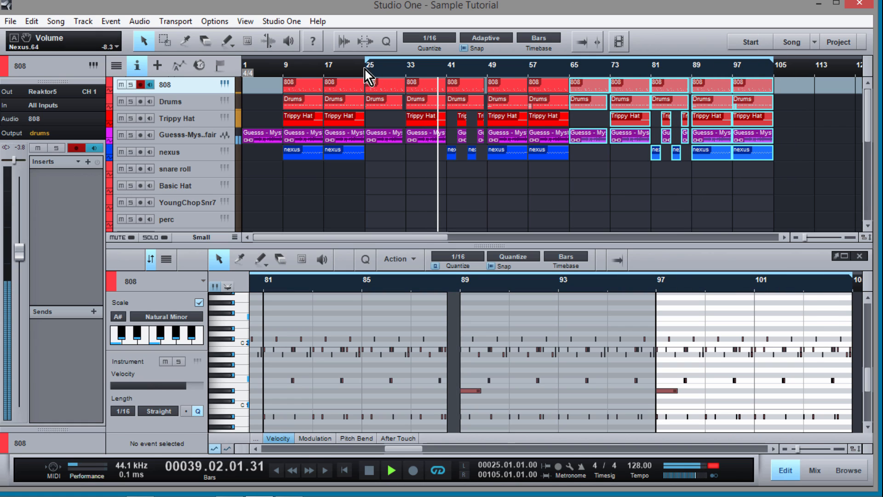
mouse_move(368, 74)
mouse_down()
mouse_move(263, 81)
mouse_move(242, 101)
mouse_up()
Stop playback, save the song and return the playhead to bar 1.
key(space)
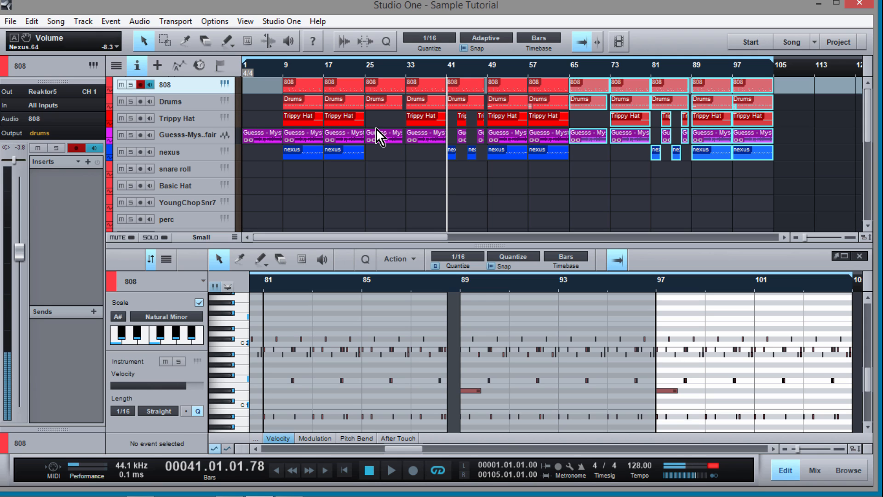
key(ctrl+s)
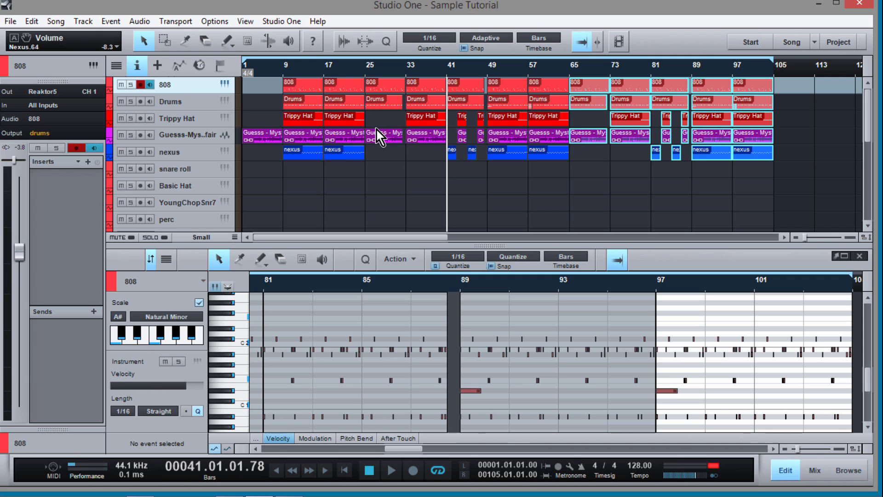
key(Home)
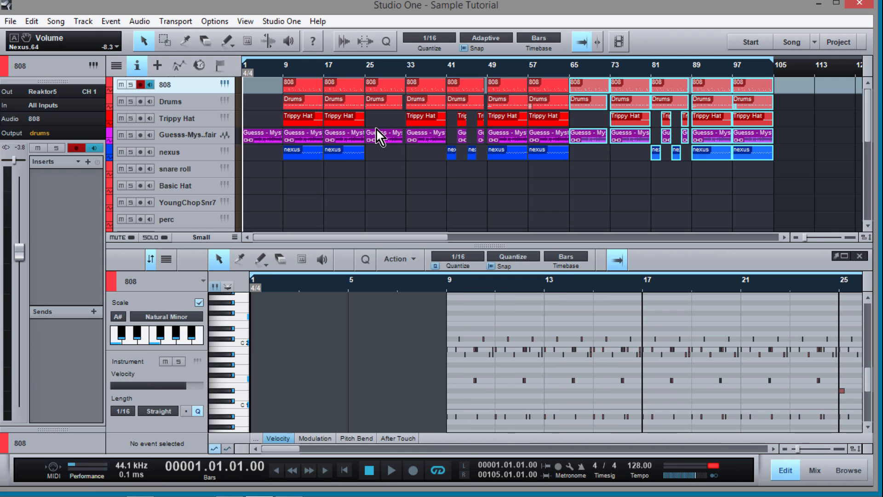
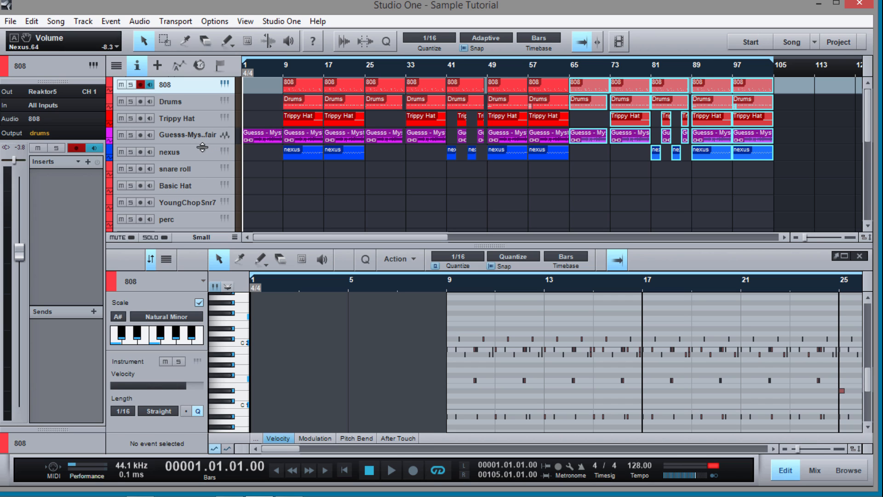
Enlarge the Guesss-Mystery Love Affair track and review the curve of its Pro EQ insert.
drag(202, 145, 203, 179)
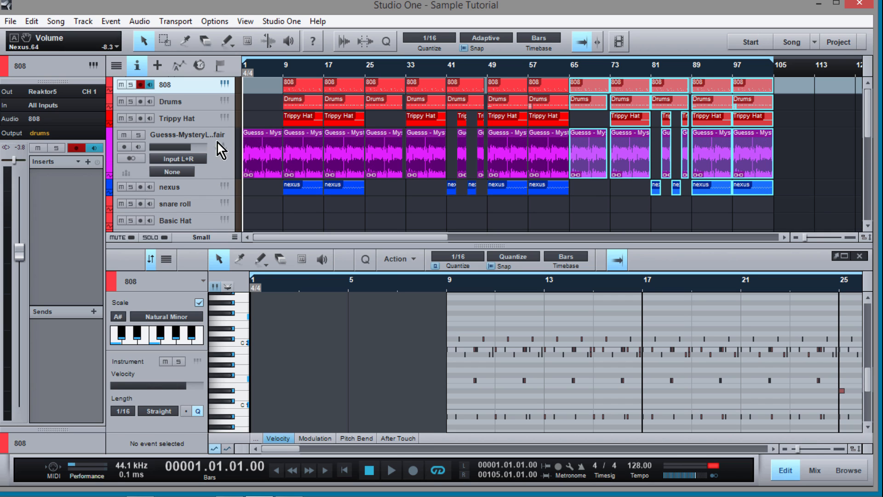
click(203, 139)
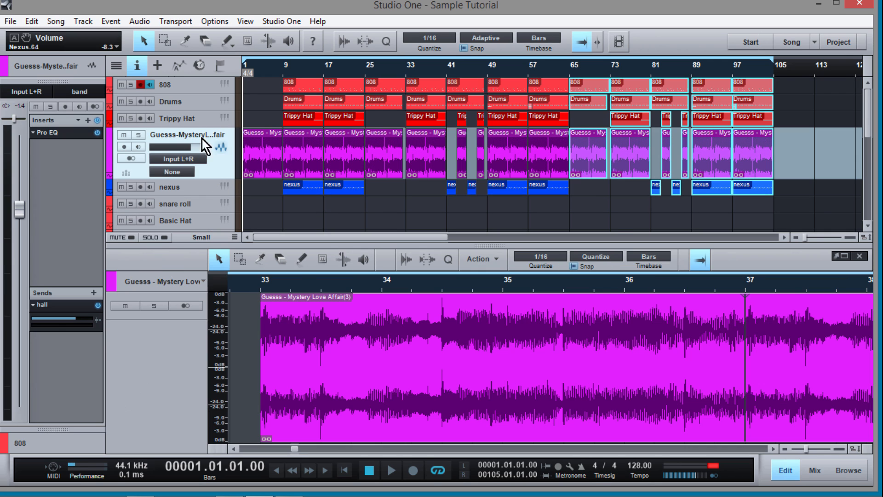
click(78, 134)
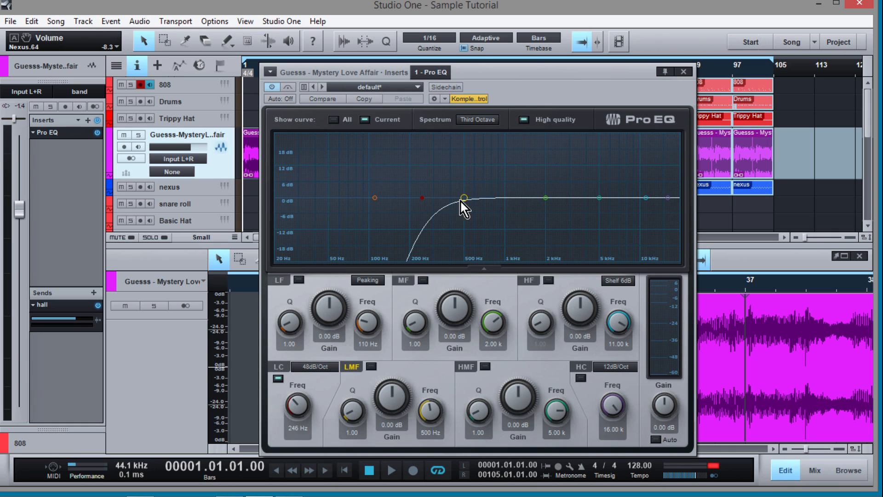
click(684, 72)
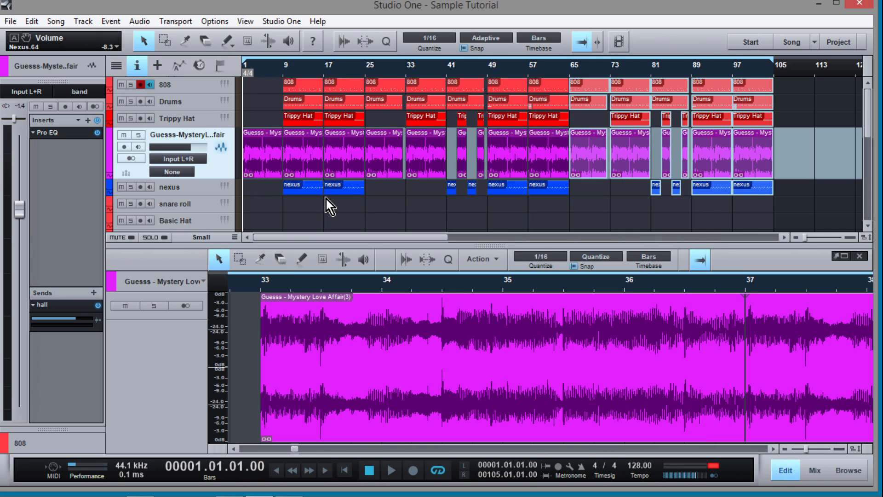